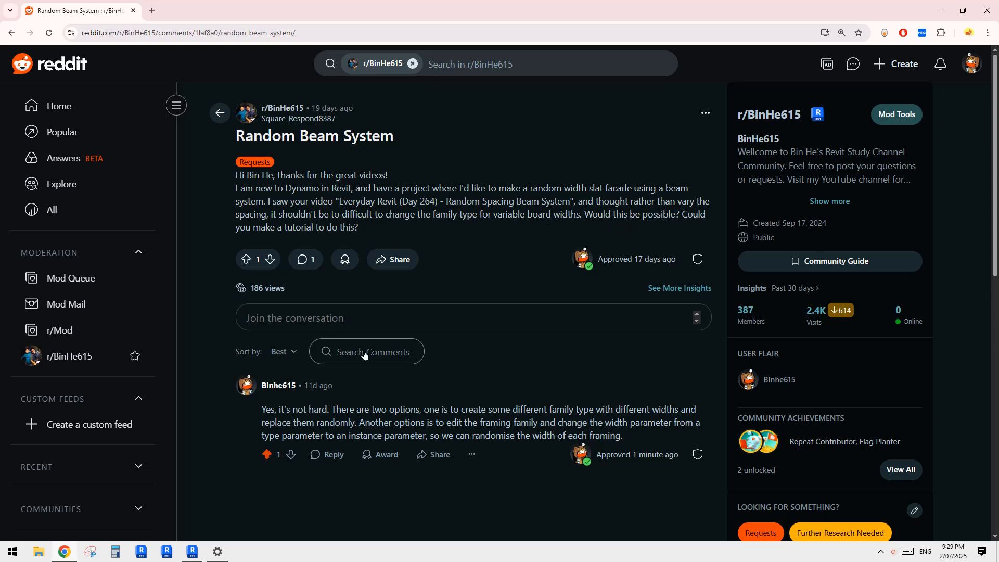
# Step: Switch to Revit and create a new project from the Architectural Template
pyautogui.click(192, 552)
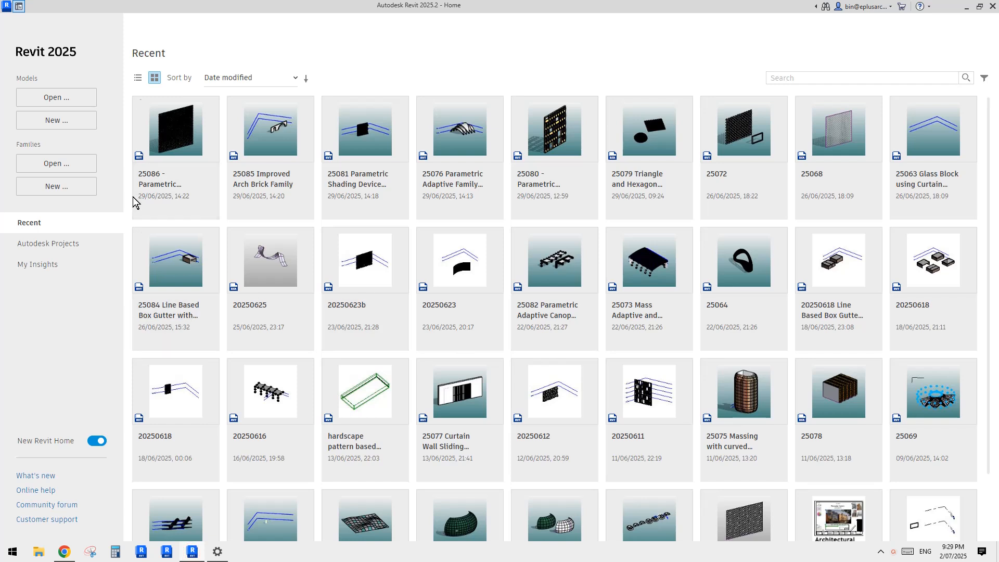
pyautogui.click(34, 120)
pyautogui.click(475, 254)
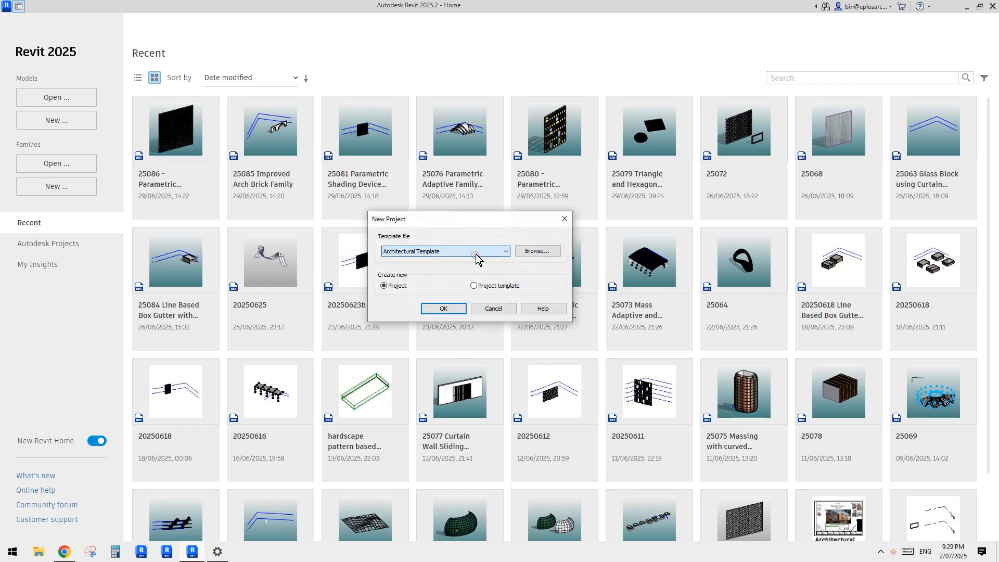
pyautogui.click(440, 260)
pyautogui.click(441, 309)
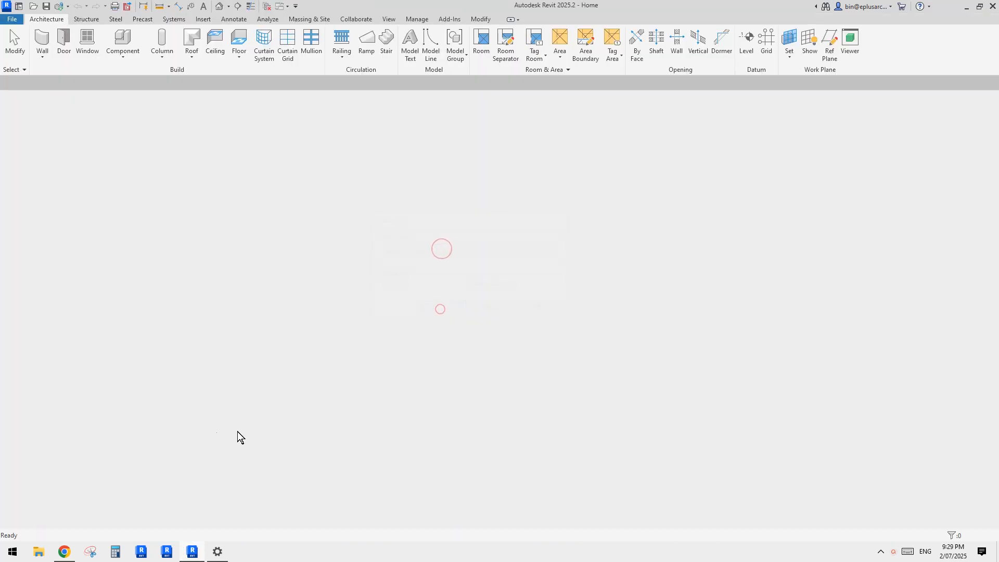
# Step: Switch to Chrome and review the Reddit request's mention of the Random Spacing Beam System video
pyautogui.click(65, 552)
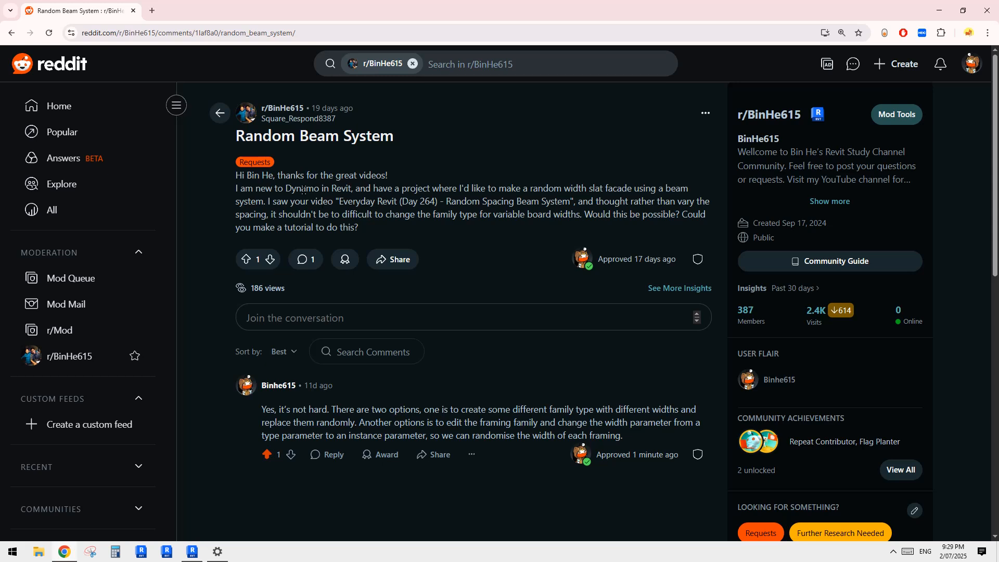
pyautogui.moveTo(451, 202); pyautogui.dragTo(575, 203)
pyautogui.click(520, 204)
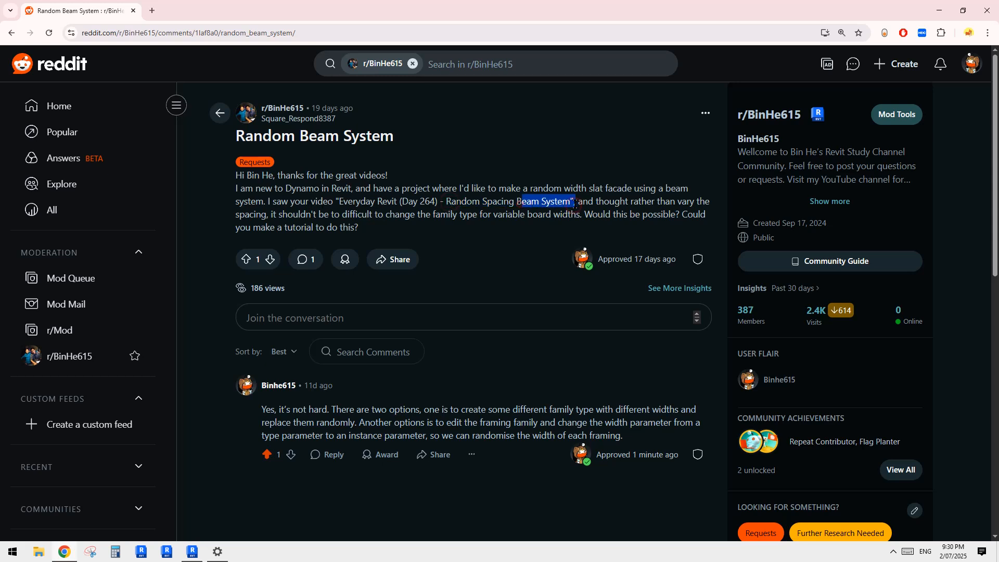
pyautogui.click(529, 205)
pyautogui.doubleClick(450, 203)
pyautogui.click(521, 203)
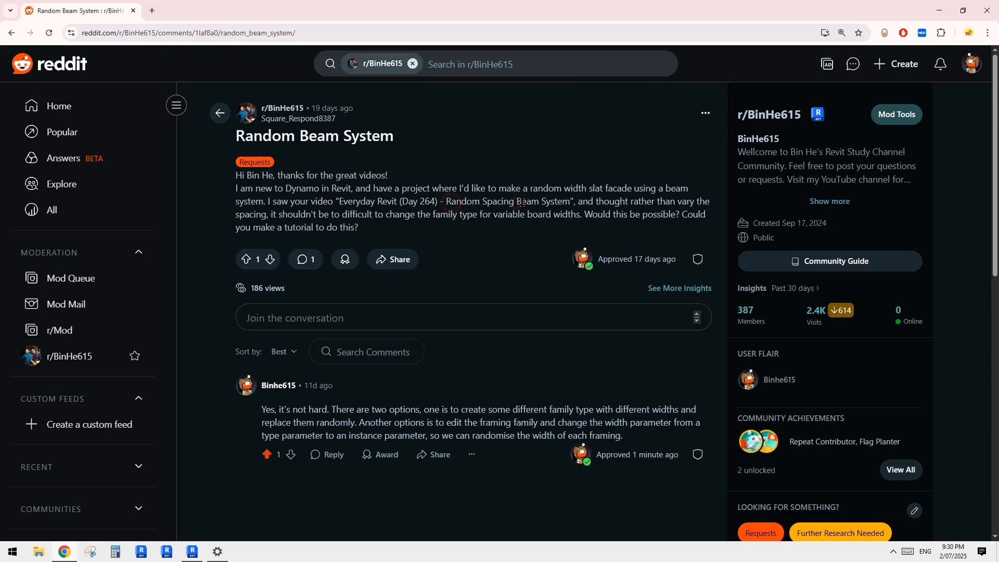
# Step: Switch back to Revit and open the new project's default 3D view, showing both levels
pyautogui.click(192, 550)
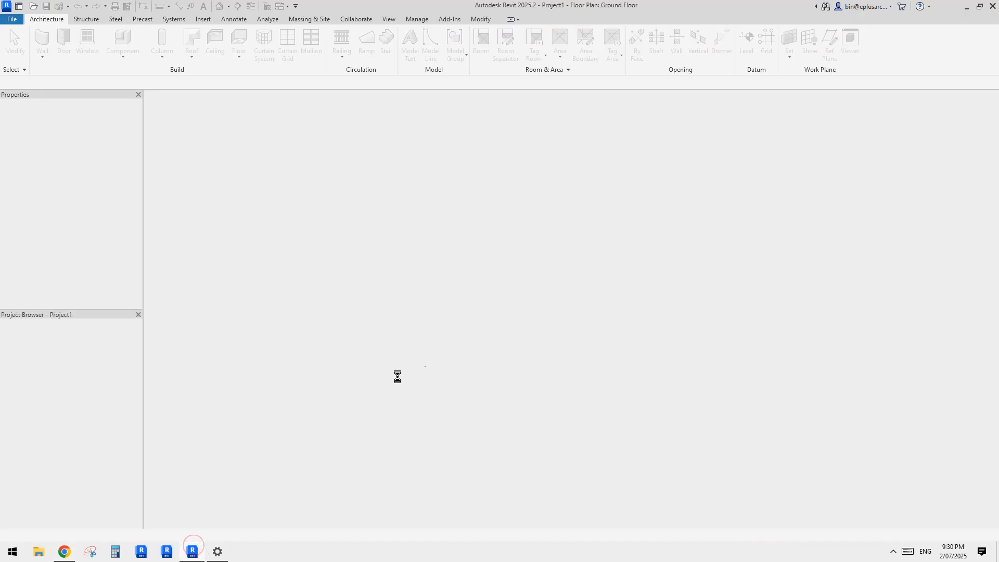
pyautogui.scroll(1, 552, 313)
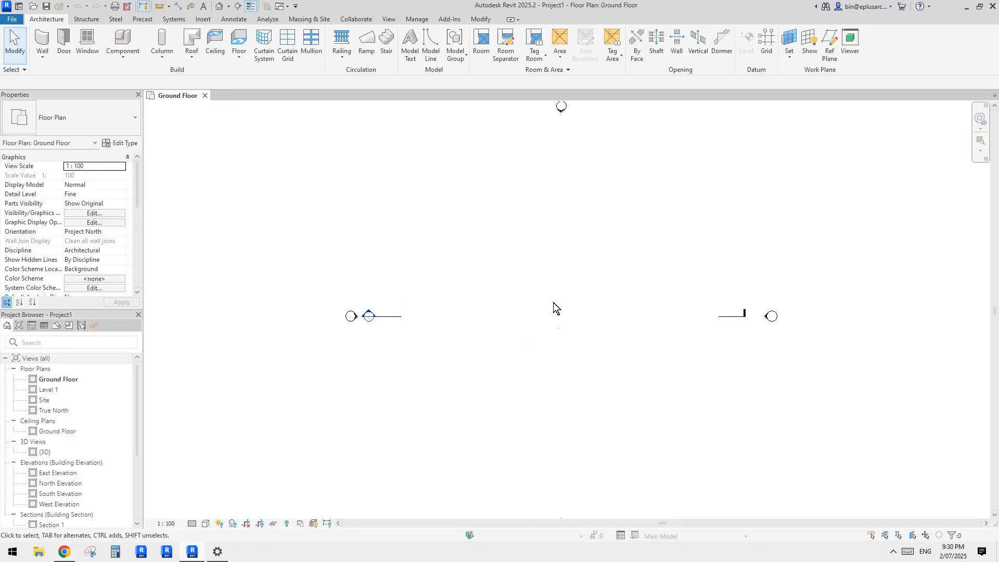
pyautogui.scroll(1, 572, 309)
pyautogui.moveTo(579, 308); pyautogui.dragTo(533, 329, button='middle')
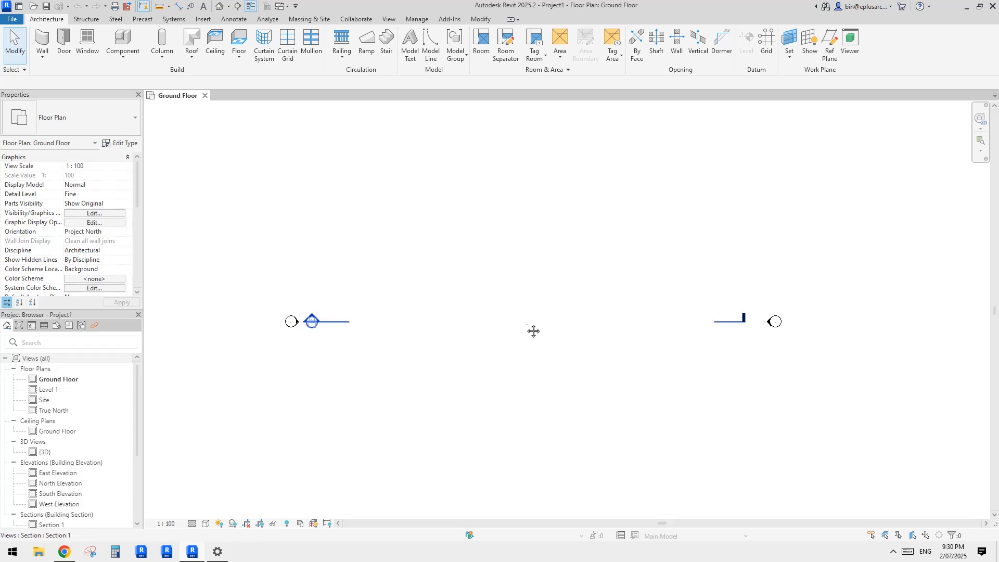
pyautogui.click(219, 10)
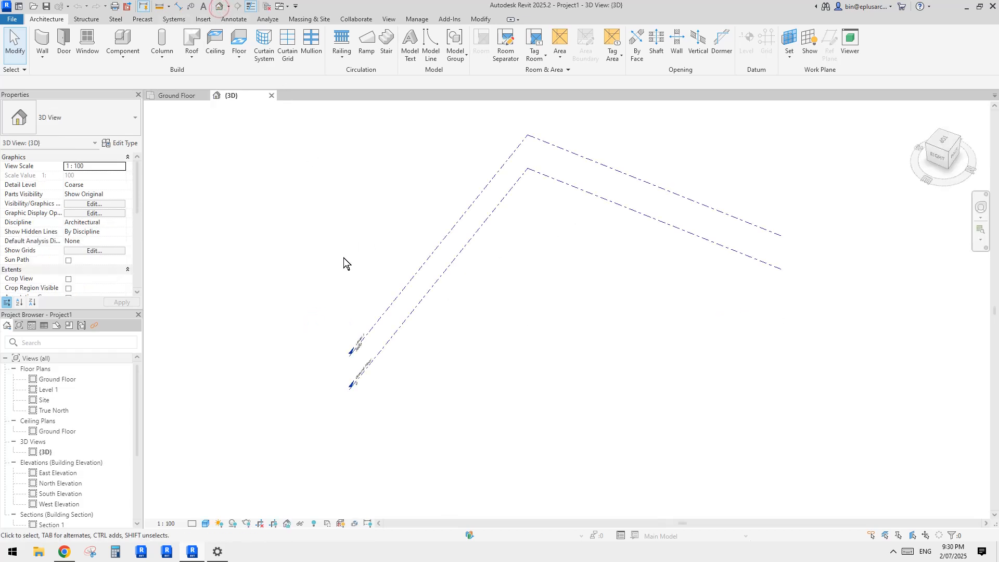
pyautogui.moveTo(438, 184); pyautogui.dragTo(411, 228, button='middle')
pyautogui.keyDown('shift'); pyautogui.moveTo(553, 267); pyautogui.dragTo(540, 309, button='middle'); pyautogui.keyUp('shift')
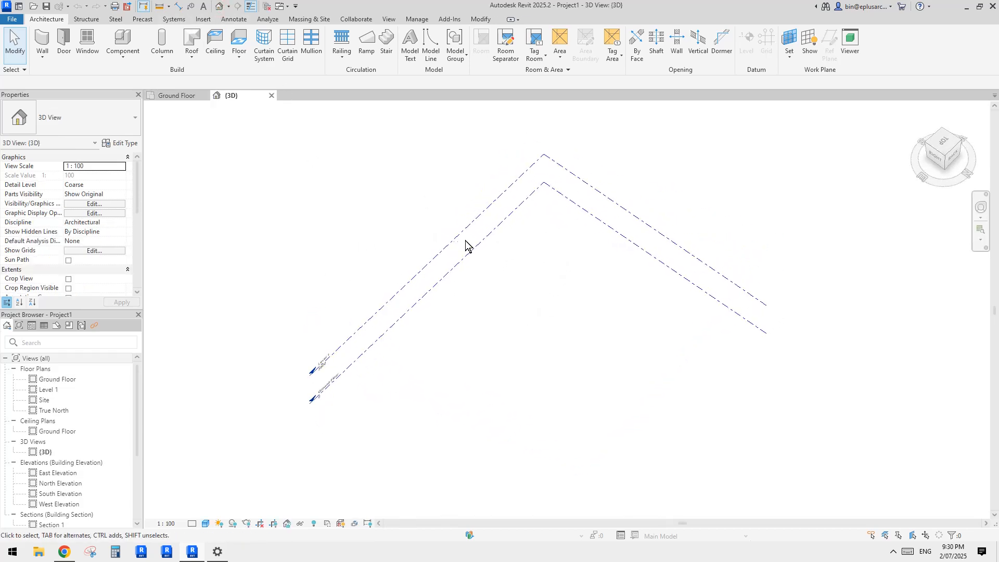
pyautogui.moveTo(466, 241); pyautogui.dragTo(462, 255, button='middle')
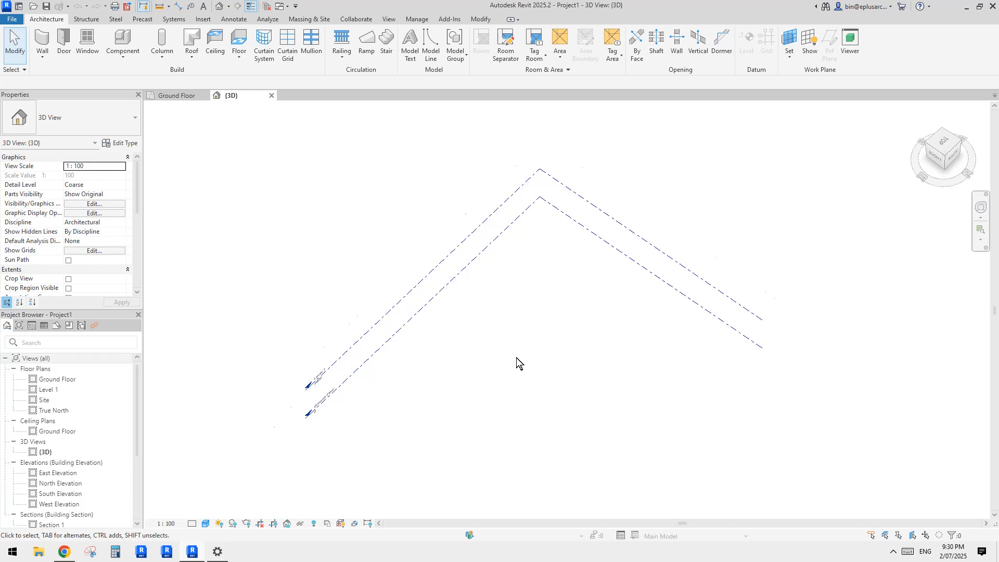
pyautogui.scroll(5, 516, 358)
pyautogui.scroll(-3, 500, 360)
pyautogui.keyDown('shift'); pyautogui.moveTo(519, 356); pyautogui.dragTo(524, 311, button='middle'); pyautogui.keyUp('shift')
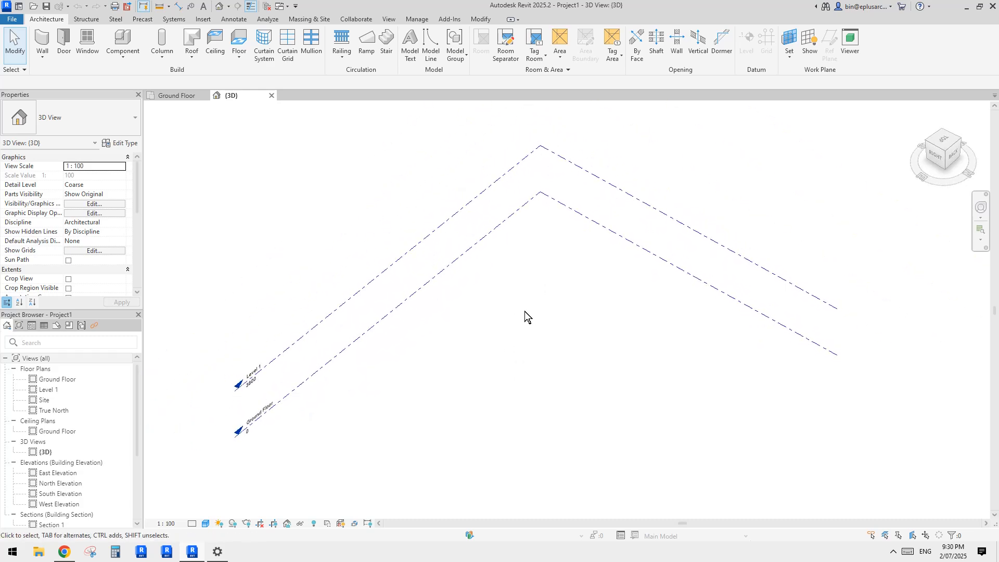
# Step: Draw a rectangular enclosure of Double brick - 270 walls on the Ground Floor with an unconnected height of 4000
pyautogui.press('w')
pyautogui.press('a')
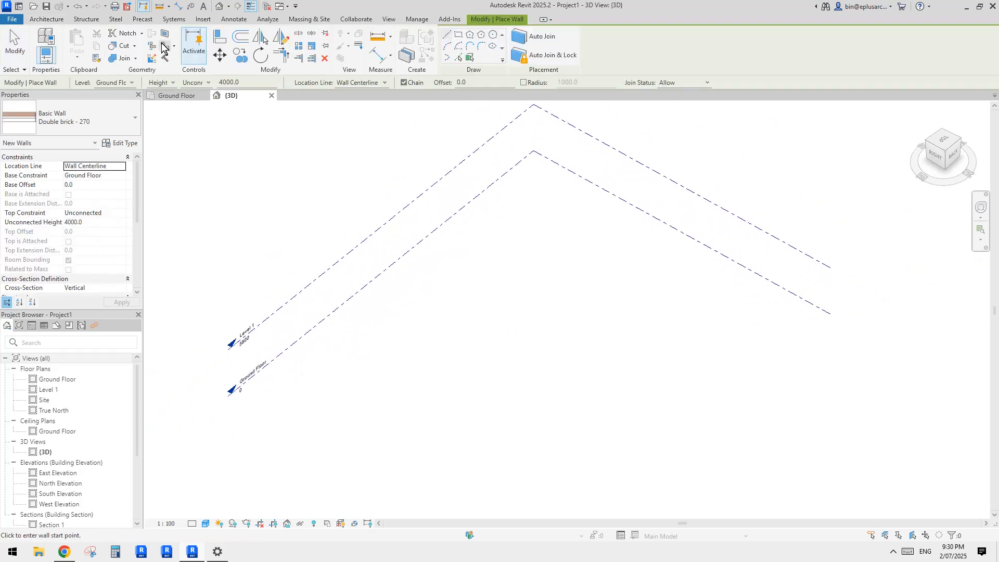
pyautogui.click(44, 20)
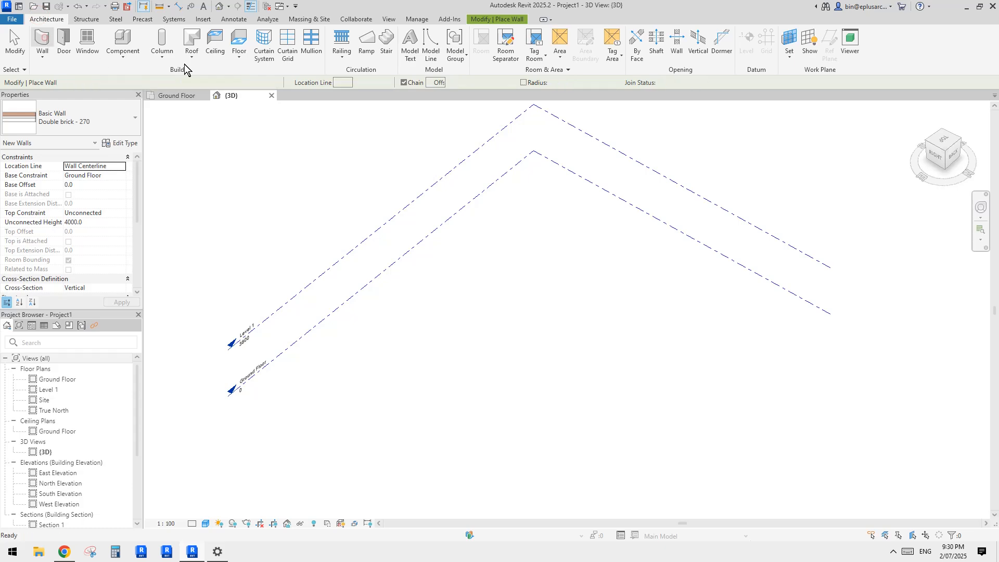
pyautogui.click(486, 20)
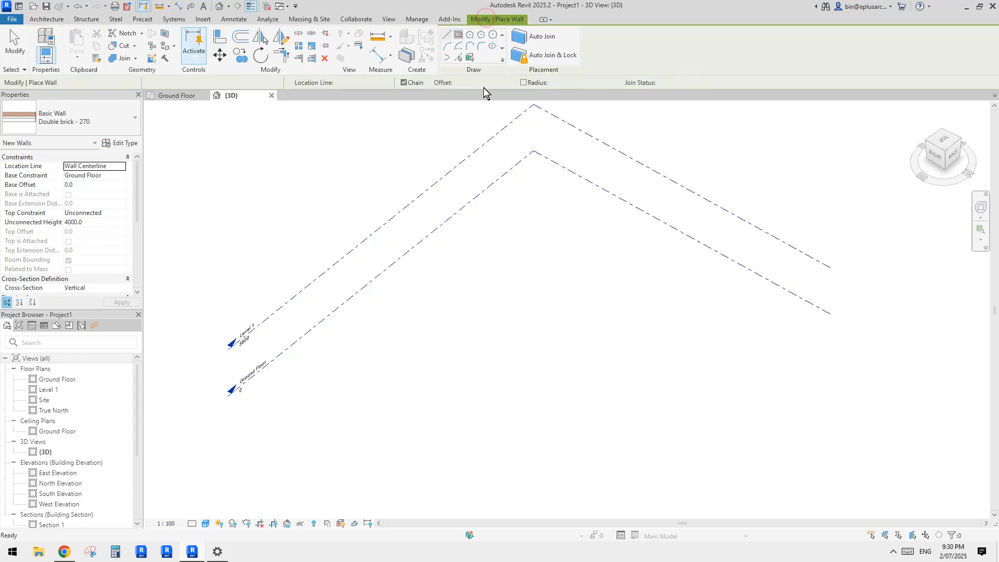
pyautogui.click(576, 279)
pyautogui.click(539, 441)
pyautogui.press('Escape')
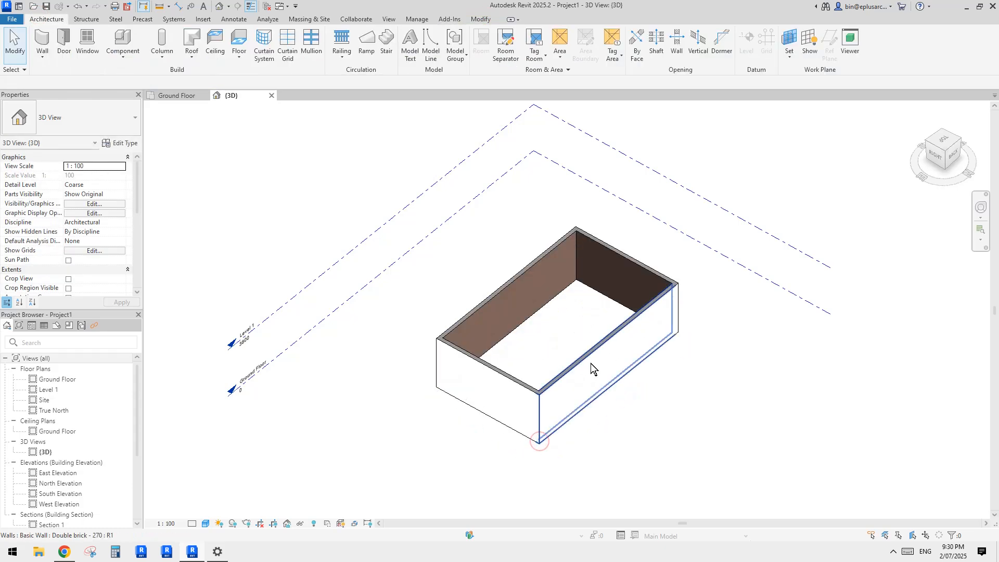
# Step: Flip the whole chain of four walls so their brick faces point outward
pyautogui.press('Tab')
pyautogui.click(591, 363)
pyautogui.press('space')
pyautogui.click(756, 379)
pyautogui.moveTo(757, 379); pyautogui.dragTo(752, 383, button='middle')
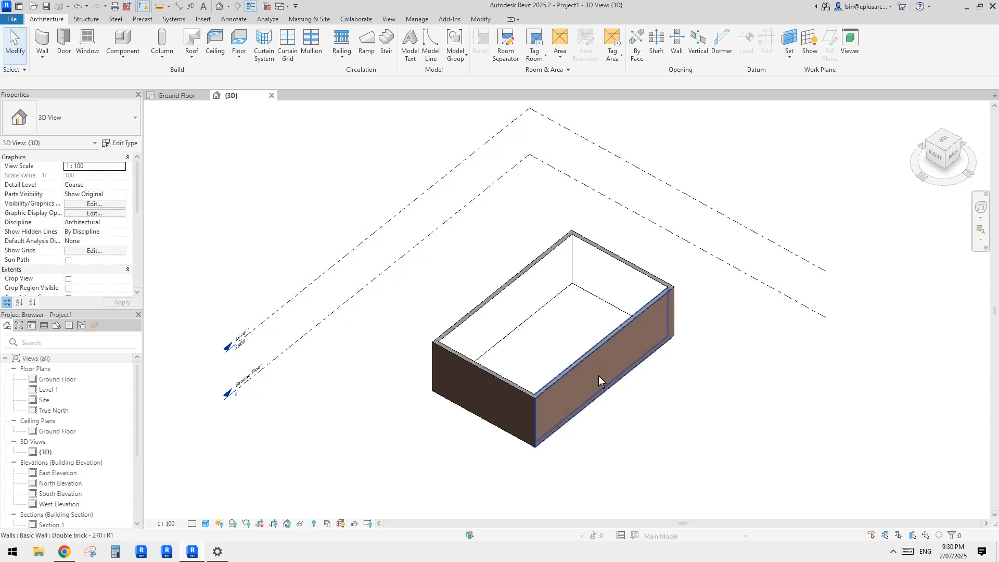
# Step: Set the unconnected height of all four walls to 8000
pyautogui.press('Tab')
pyautogui.click(599, 376)
pyautogui.scroll(3, 666, 375)
pyautogui.keyDown('shift'); pyautogui.moveTo(668, 377); pyautogui.dragTo(640, 384, button='middle'); pyautogui.keyUp('shift')
pyautogui.click(691, 425)
pyautogui.press('Tab')
pyautogui.click(581, 366)
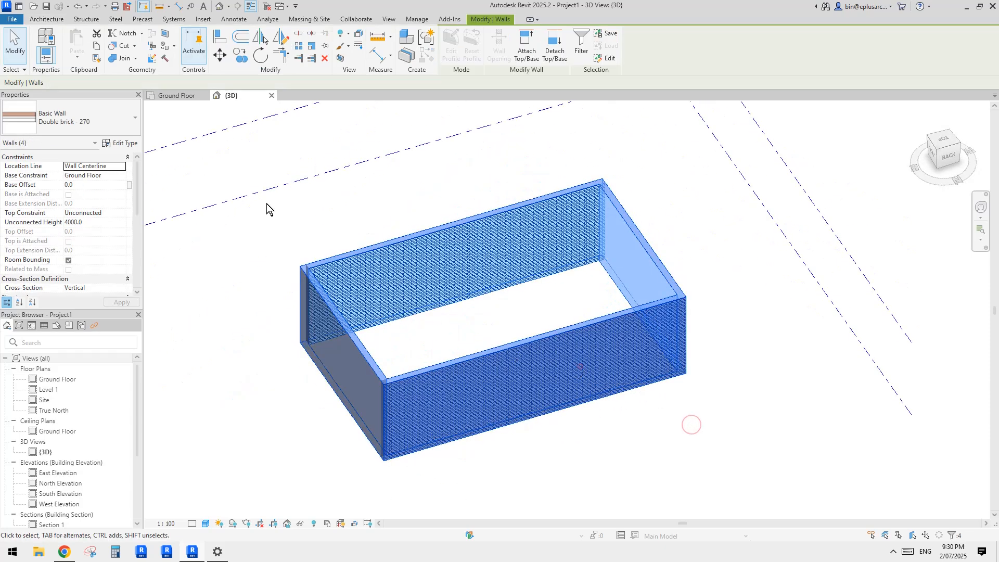
pyautogui.click(105, 222)
pyautogui.write('8000')
pyautogui.press('Return')
pyautogui.press('Escape')
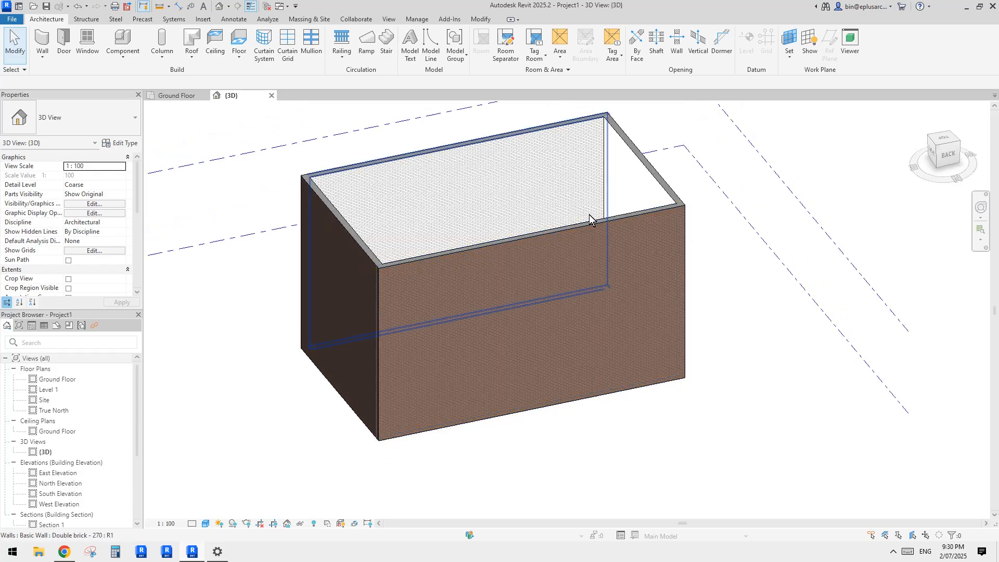
pyautogui.click(494, 279)
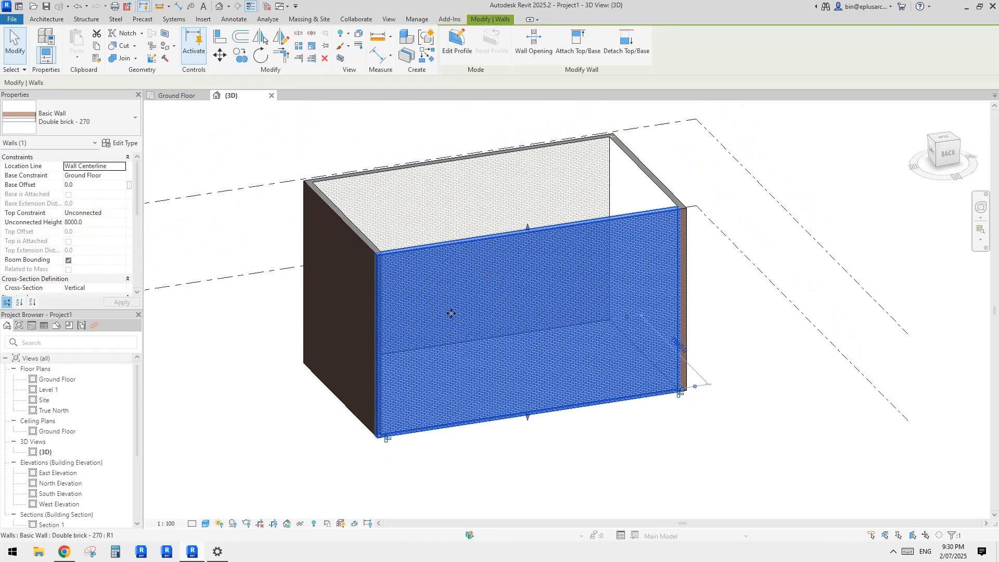
pyautogui.keyDown('shift'); pyautogui.moveTo(451, 312); pyautogui.dragTo(381, 361, button='middle'); pyautogui.keyUp('shift')
pyautogui.press('Escape')
pyautogui.scroll(1, 502, 351)
pyautogui.keyDown('shift'); pyautogui.moveTo(490, 328); pyautogui.dragTo(510, 321, button='middle'); pyautogui.keyUp('shift')
pyautogui.moveTo(510, 321); pyautogui.dragTo(494, 342, button='middle')
pyautogui.moveTo(486, 289); pyautogui.dragTo(481, 299, button='middle')
pyautogui.moveTo(349, 236); pyautogui.dragTo(345, 245, button='middle')
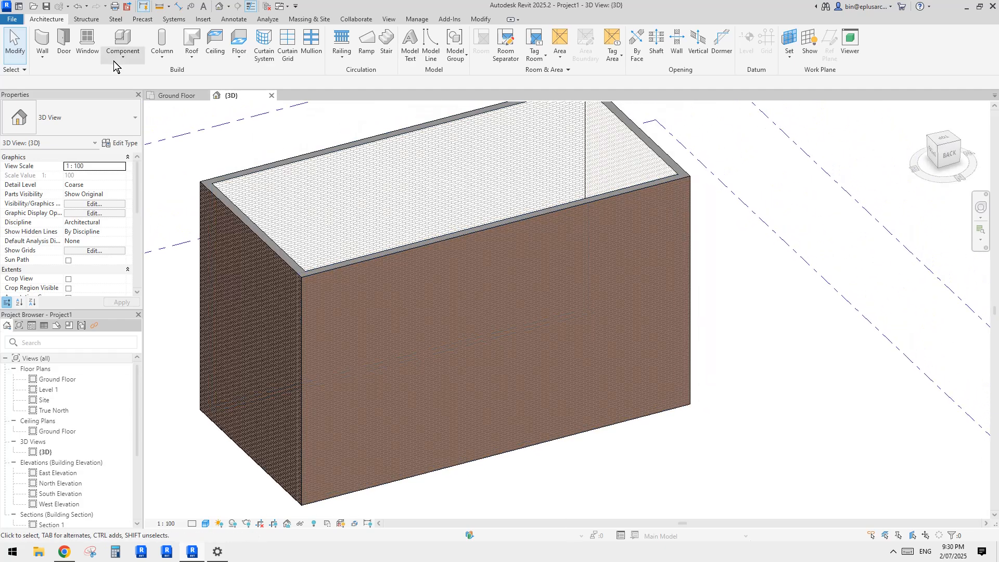
# Step: Start placing a structural beam and check which beam types the project already has
pyautogui.click(84, 20)
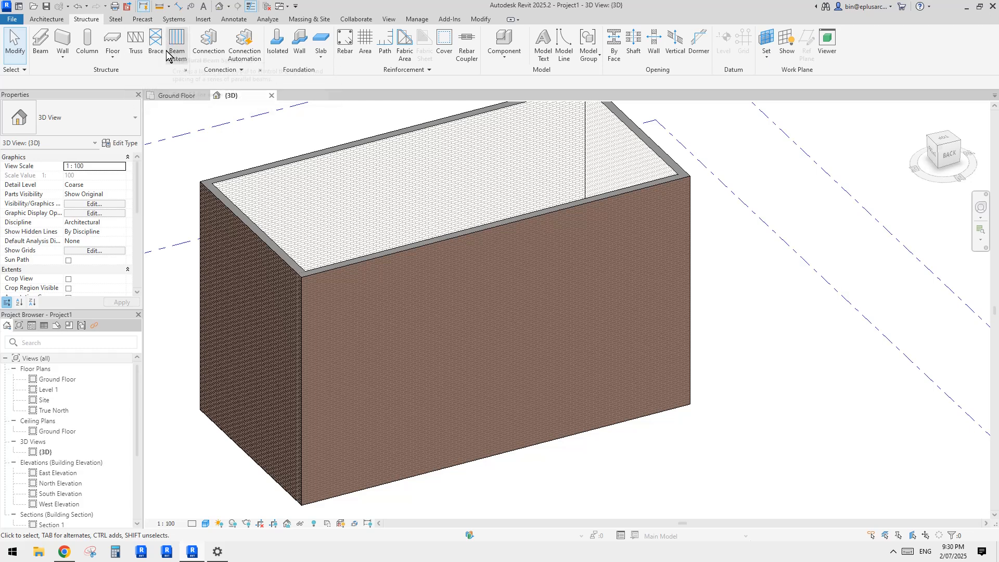
pyautogui.click(41, 42)
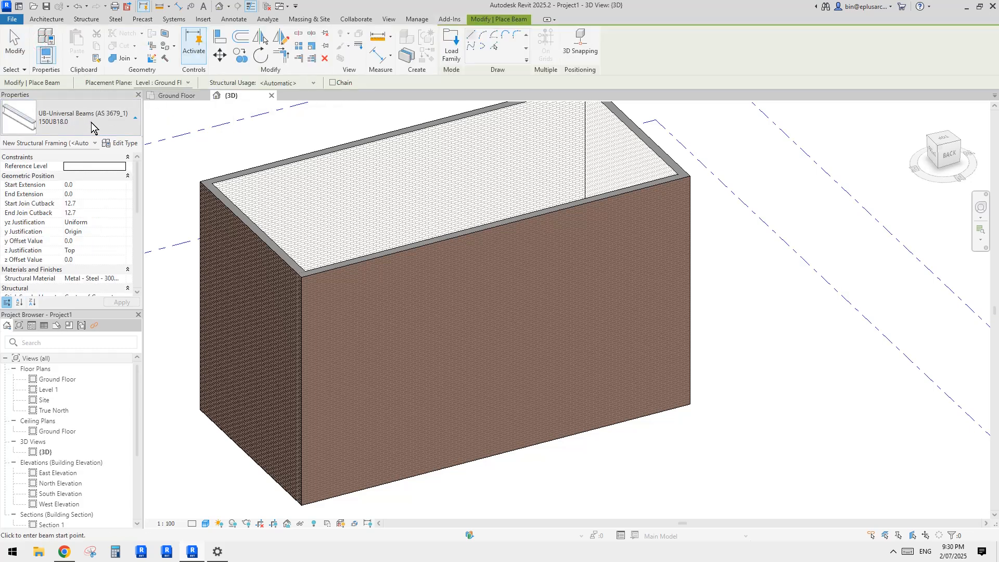
pyautogui.click(63, 120)
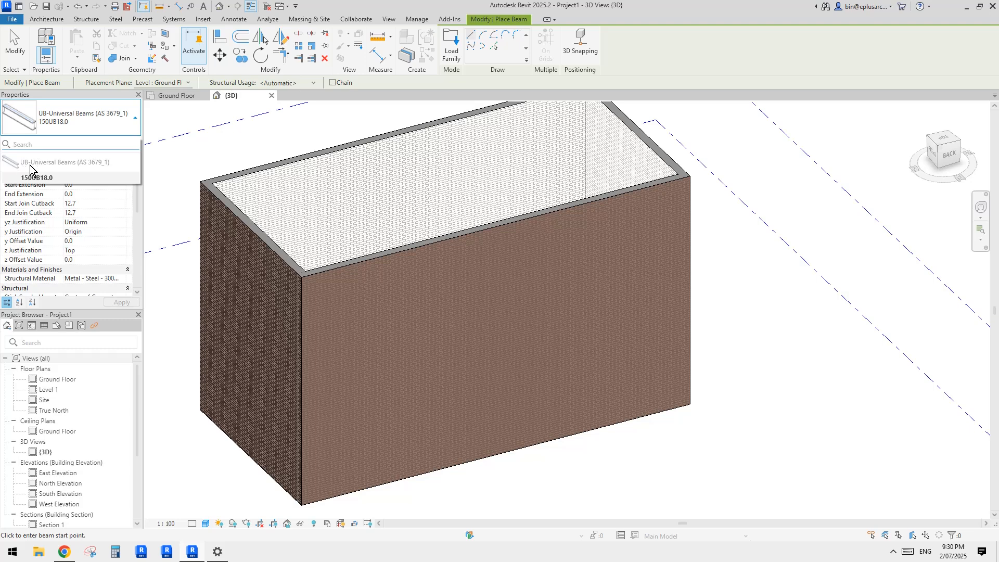
pyautogui.click(450, 44)
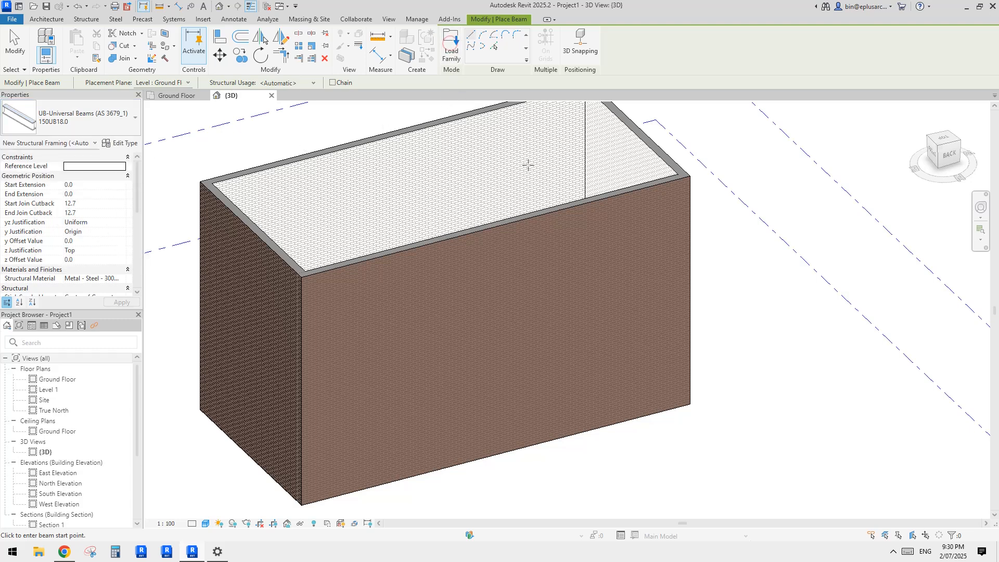
# Step: Load the 38x64 type of the Dimension Lumber family from the Australia library's Structural Framing > Wood folder
pyautogui.click(450, 44)
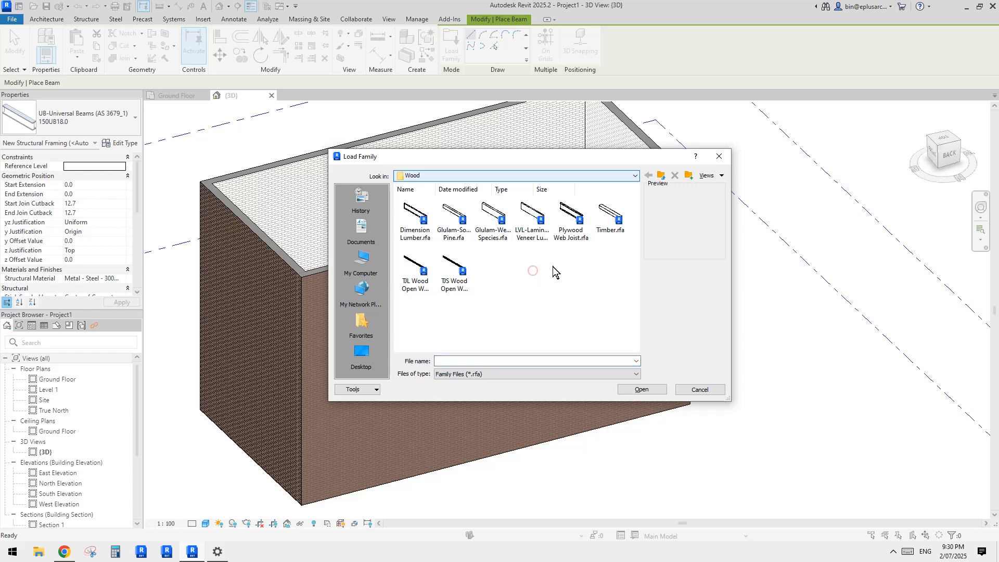
pyautogui.press('BackSpace')
pyautogui.press('BackSpace')
pyautogui.scroll(-5, 468, 281)
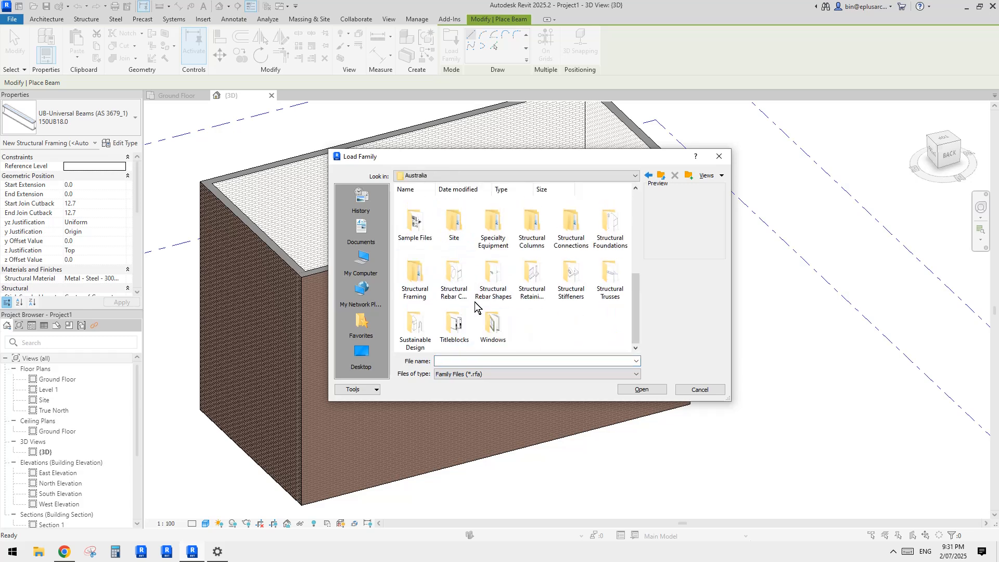
pyautogui.press('BackSpace')
pyautogui.doubleClick(411, 217)
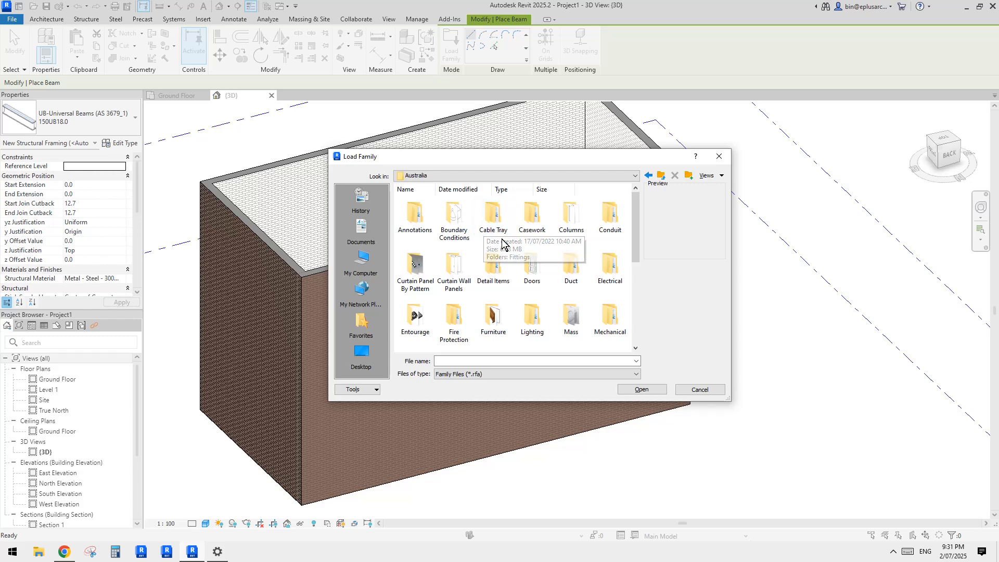
pyautogui.click(635, 273)
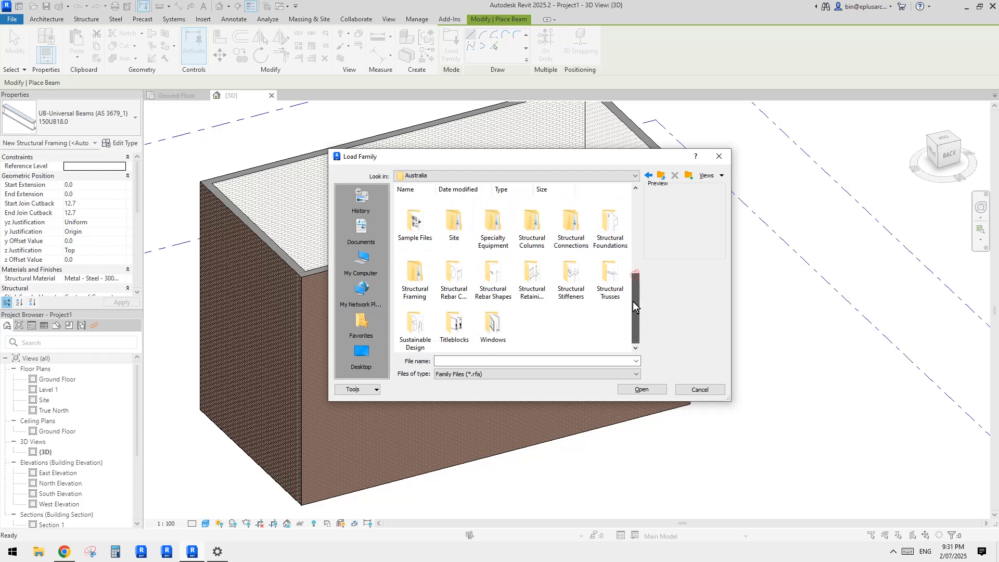
pyautogui.doubleClick(416, 281)
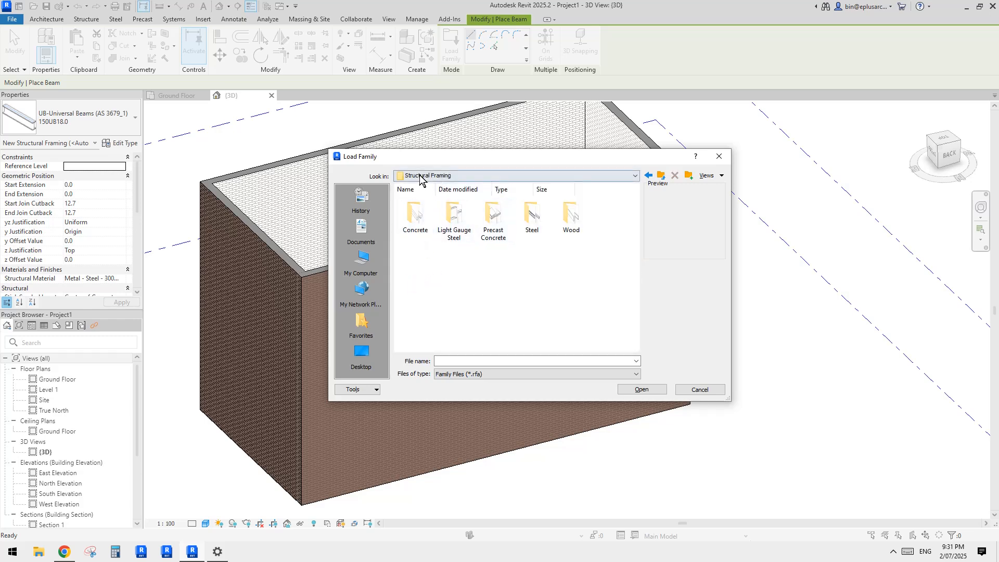
pyautogui.doubleClick(567, 216)
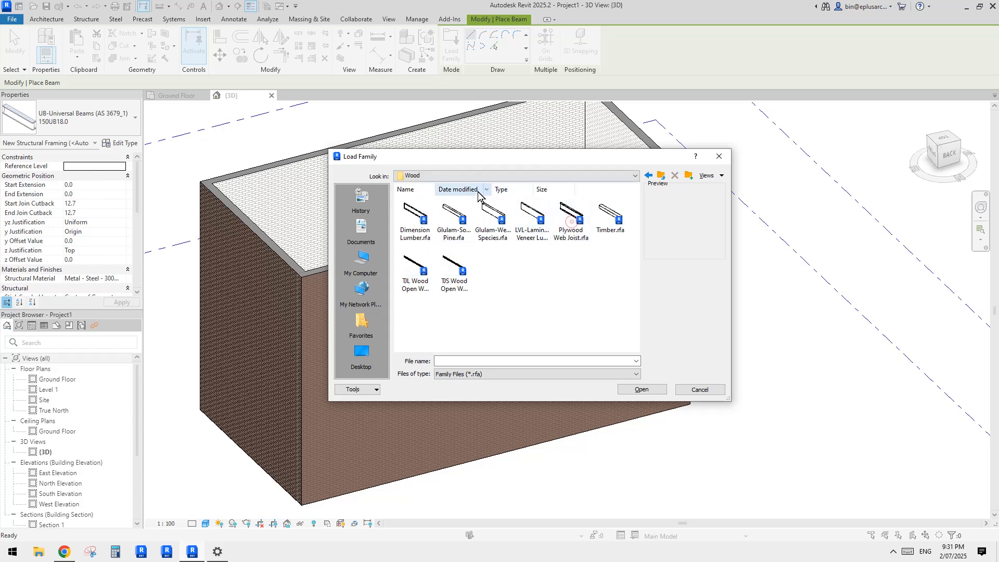
pyautogui.doubleClick(415, 216)
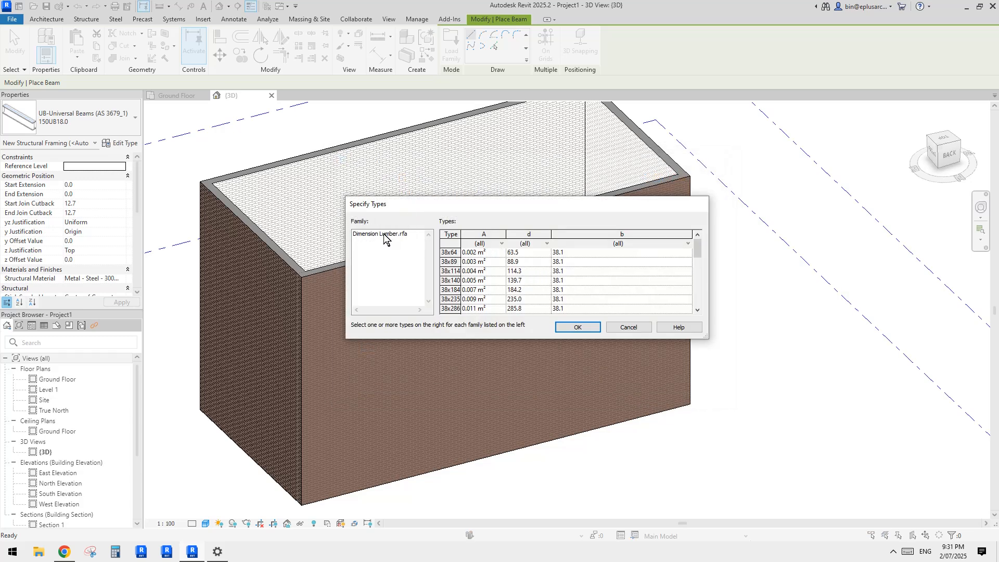
pyautogui.click(445, 255)
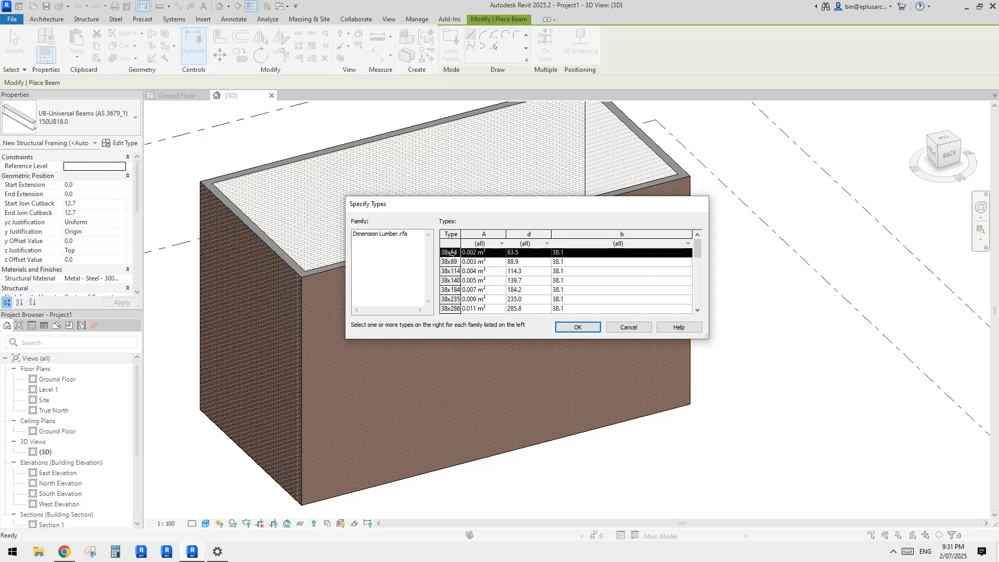
pyautogui.click(576, 327)
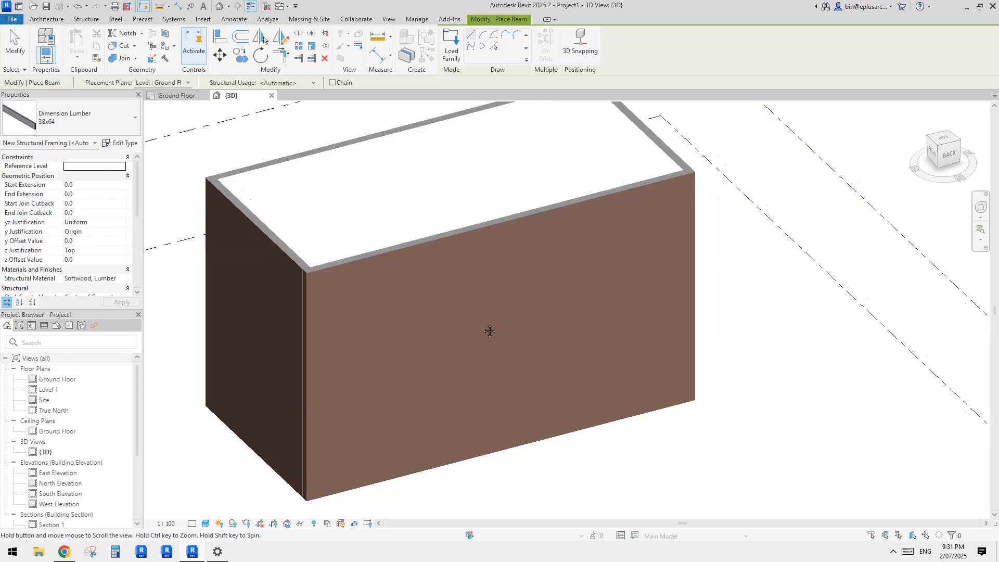
# Step: Leave beam placement, start a structural beam system and set its work plane to the outer face of the long front wall
pyautogui.moveTo(412, 314); pyautogui.dragTo(402, 326, button='middle')
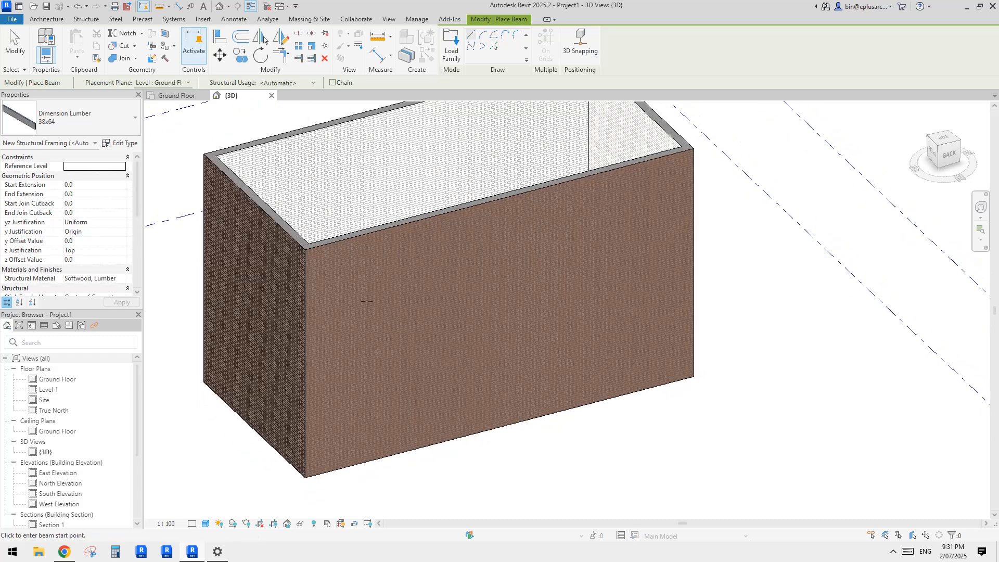
pyautogui.press('Escape')
pyautogui.press('Escape')
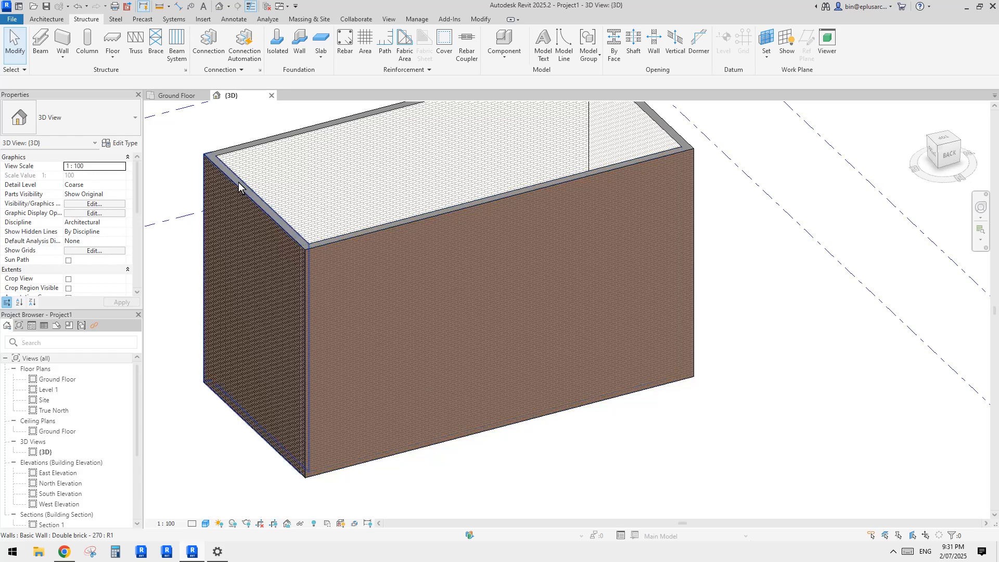
pyautogui.click(176, 44)
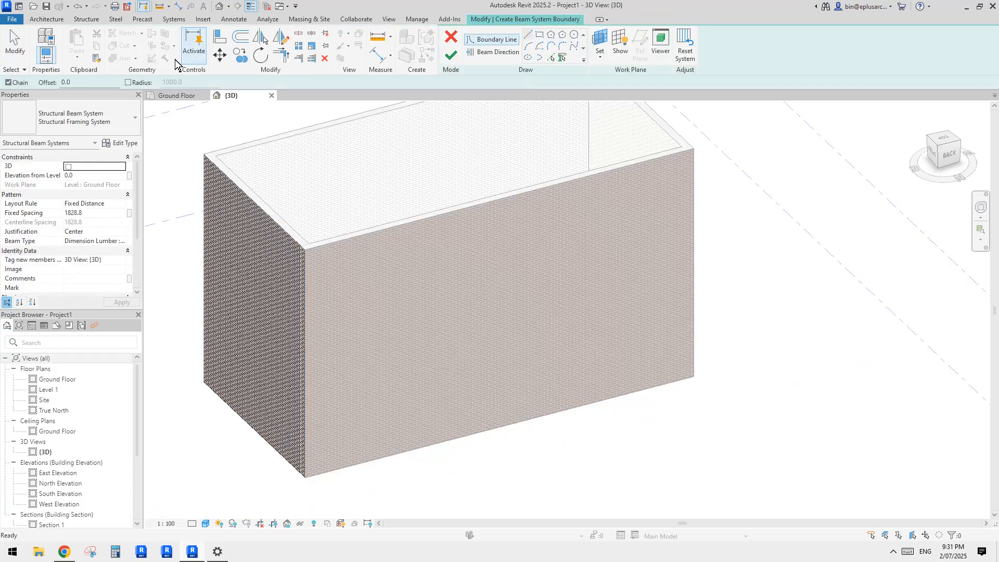
pyautogui.moveTo(508, 167); pyautogui.dragTo(516, 182, button='middle')
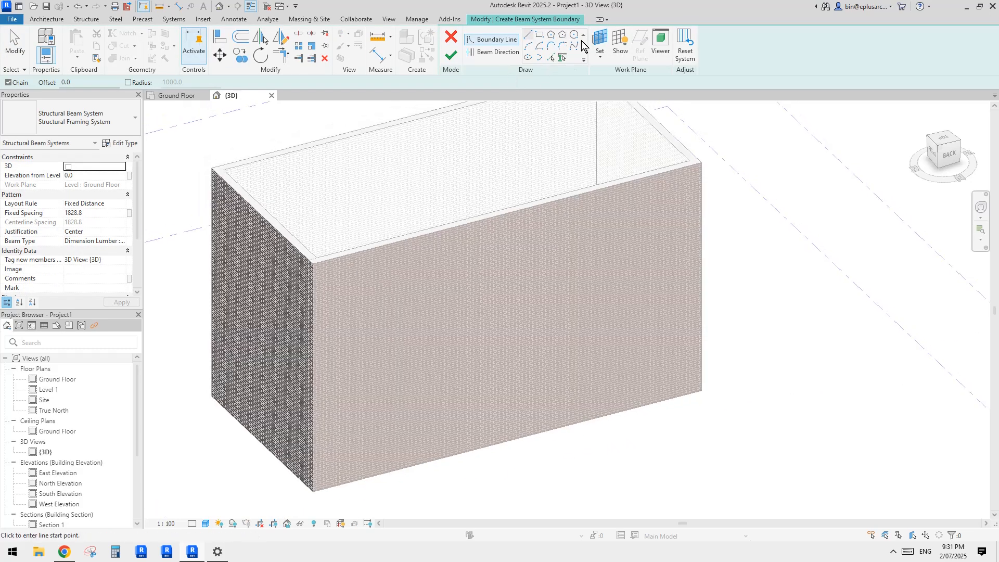
pyautogui.click(598, 41)
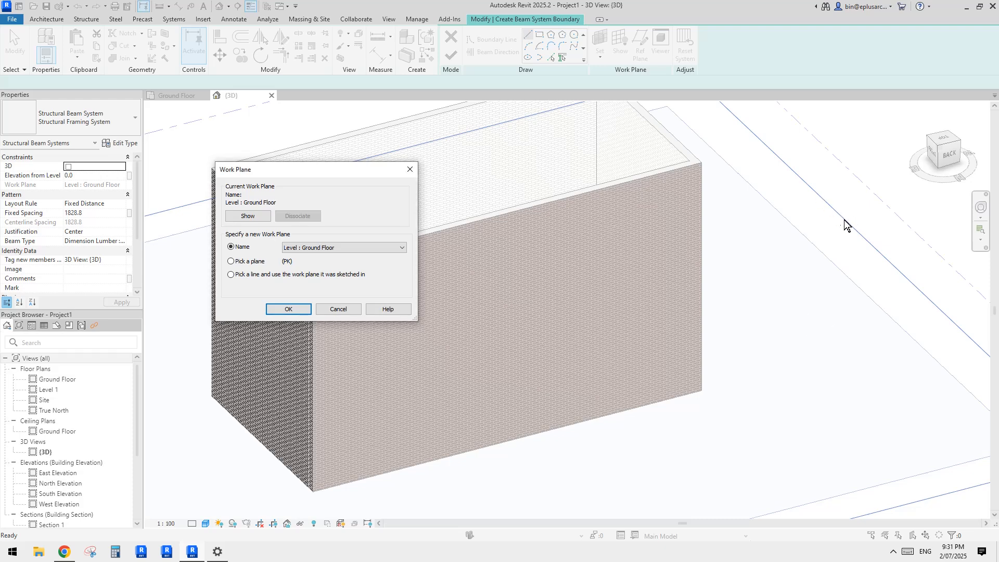
pyautogui.click(240, 261)
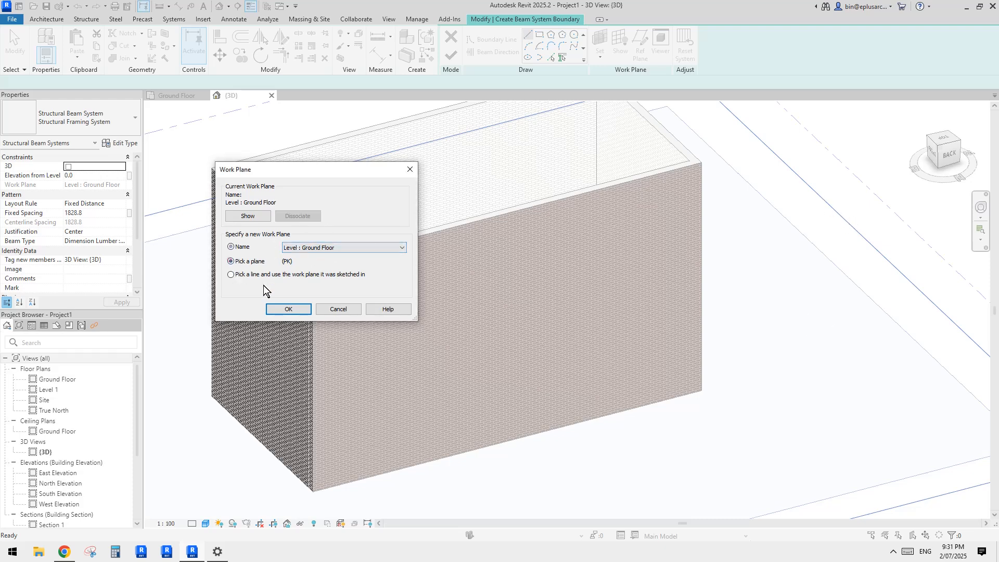
pyautogui.click(289, 310)
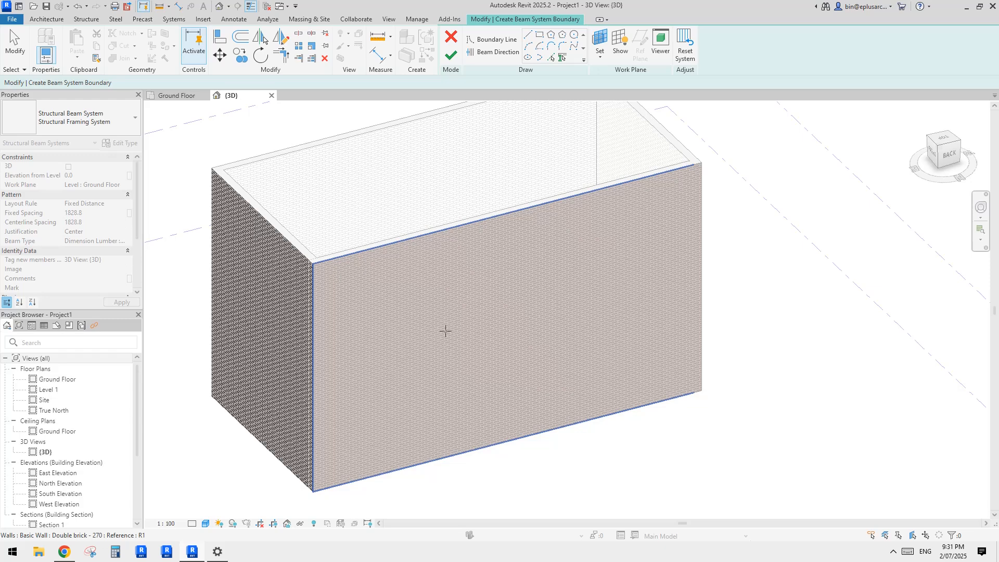
pyautogui.click(487, 320)
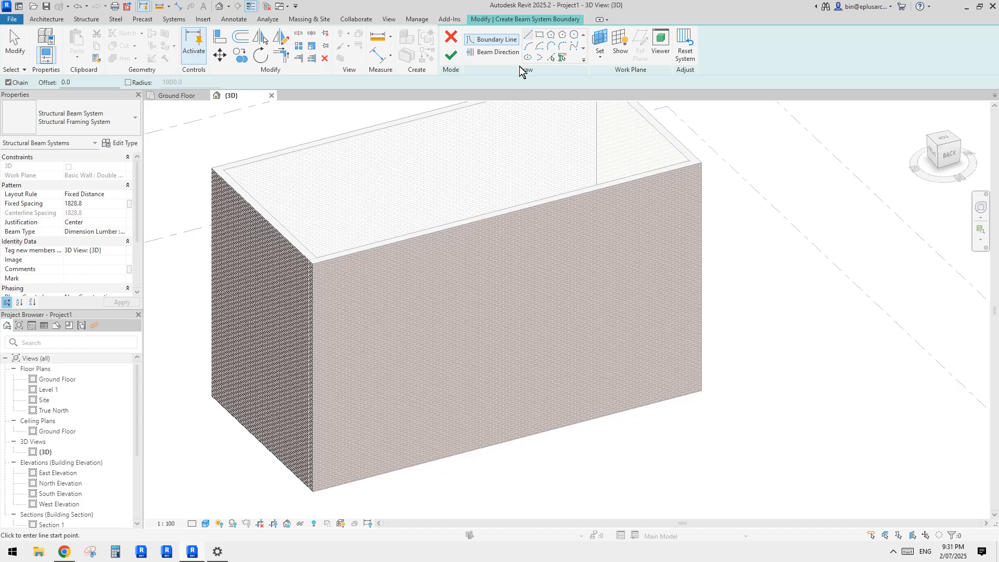
# Step: Sketch a rectangular beam system boundary over the whole front wall face, 13370 by 8000, and align the beam direction with a vertical edge
pyautogui.keyDown('shift'); pyautogui.moveTo(468, 163); pyautogui.dragTo(397, 256, button='middle'); pyautogui.keyUp('shift')
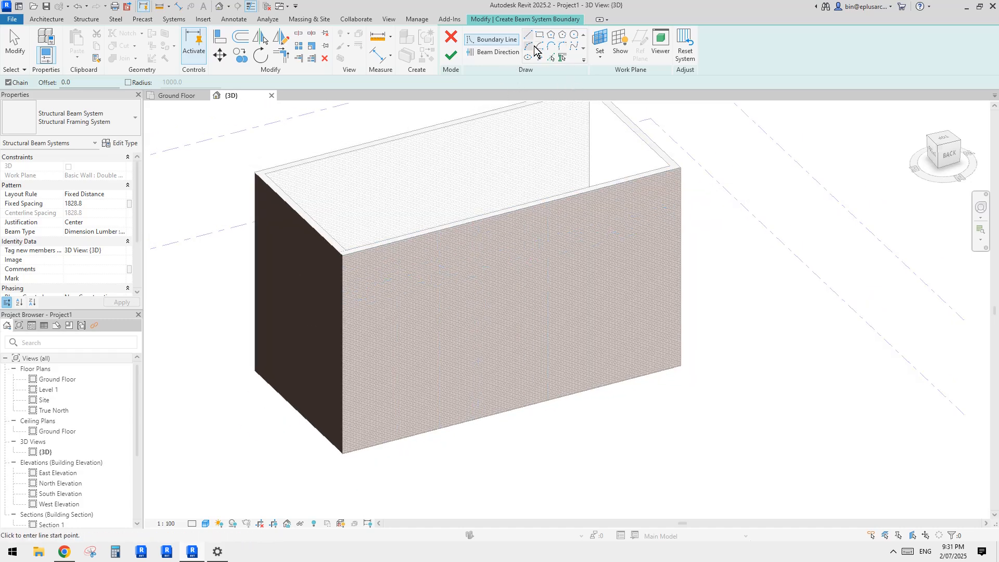
pyautogui.click(539, 36)
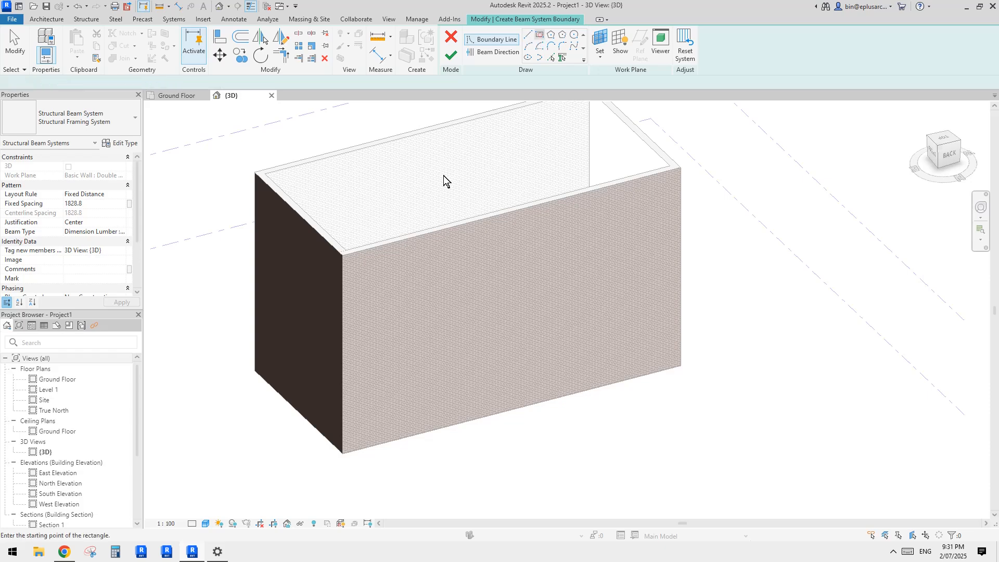
pyautogui.click(339, 256)
pyautogui.click(681, 366)
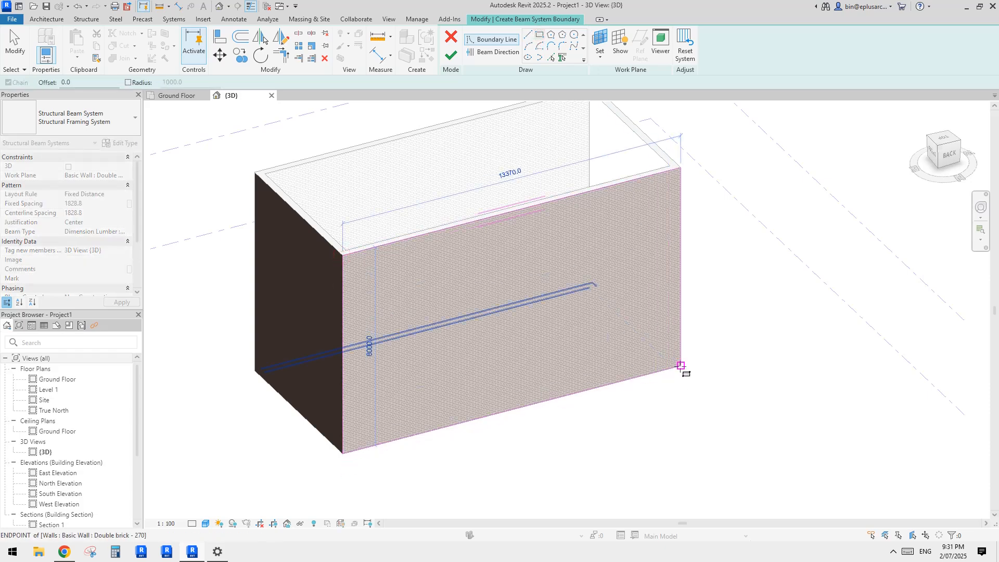
pyautogui.moveTo(531, 274); pyautogui.dragTo(525, 282, button='middle')
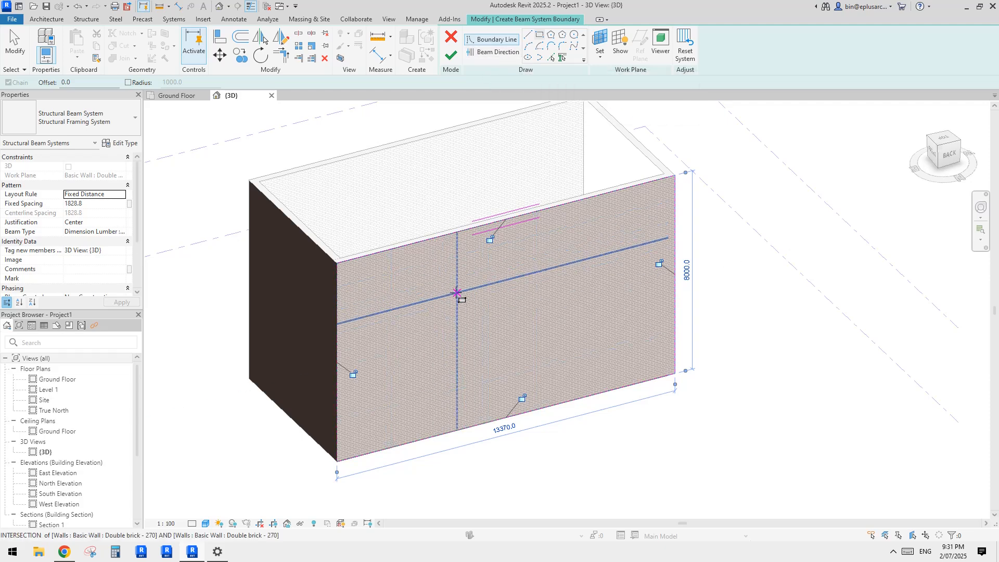
pyautogui.click(494, 53)
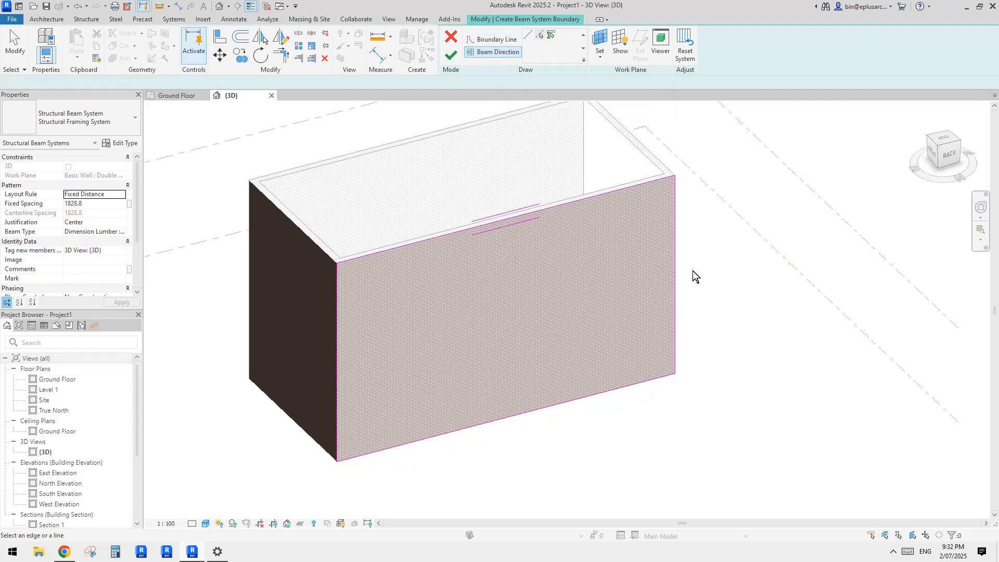
pyautogui.click(676, 257)
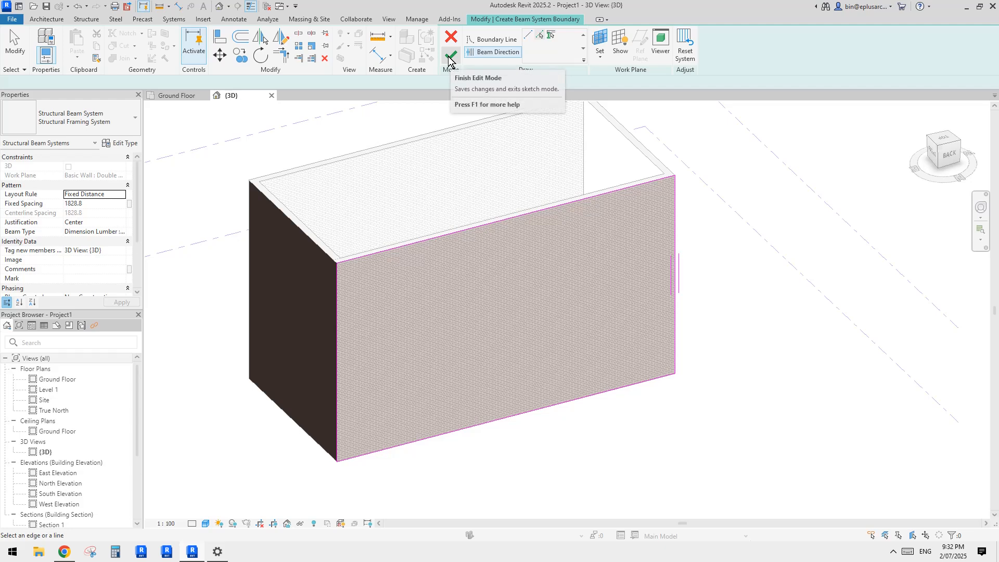
# Step: Set the beam system's layout rule to Maximum Spacing at 200, keep Dimension Lumber 38x64 as beam type, and finish the sketch
pyautogui.click(106, 233)
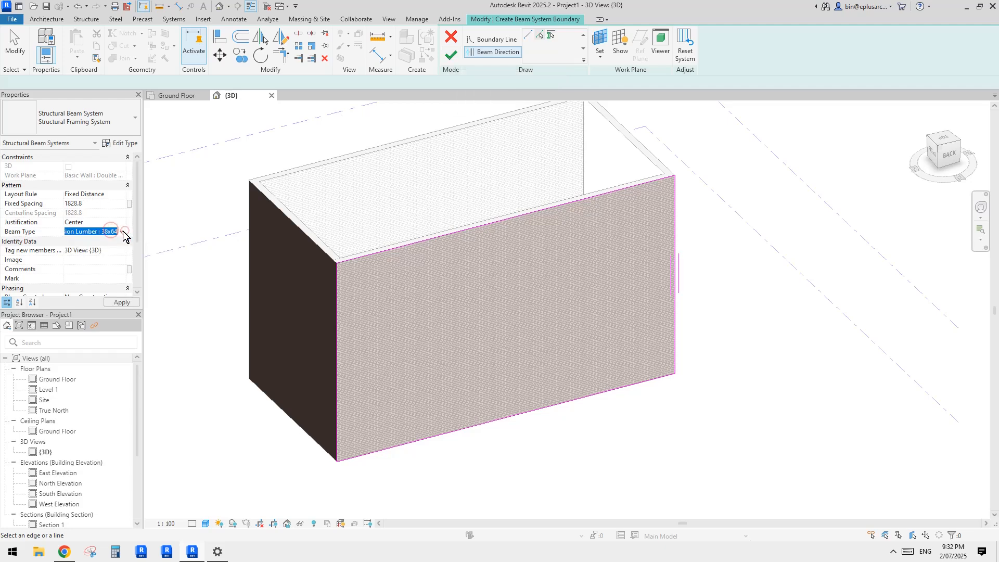
pyautogui.click(123, 232)
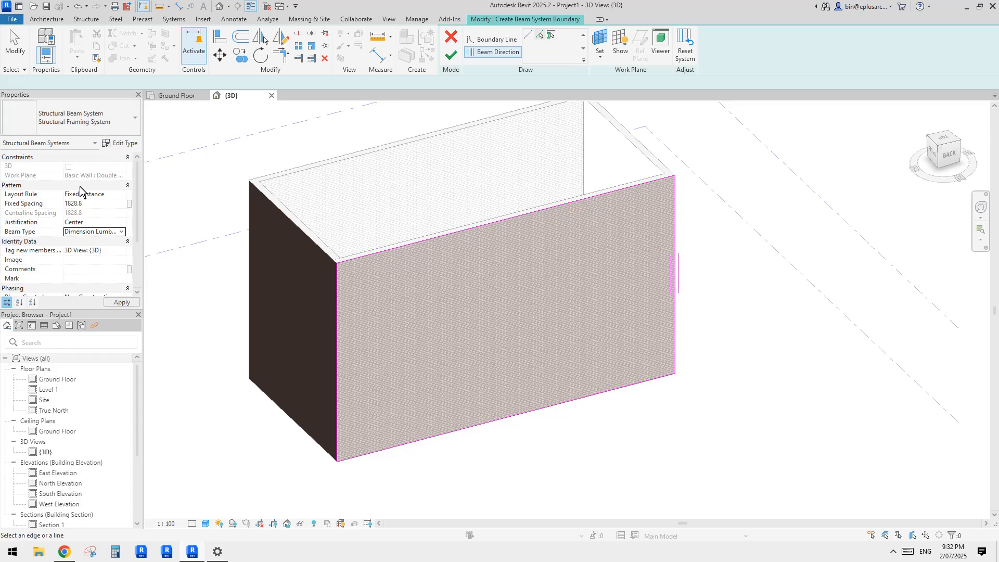
pyautogui.click(102, 194)
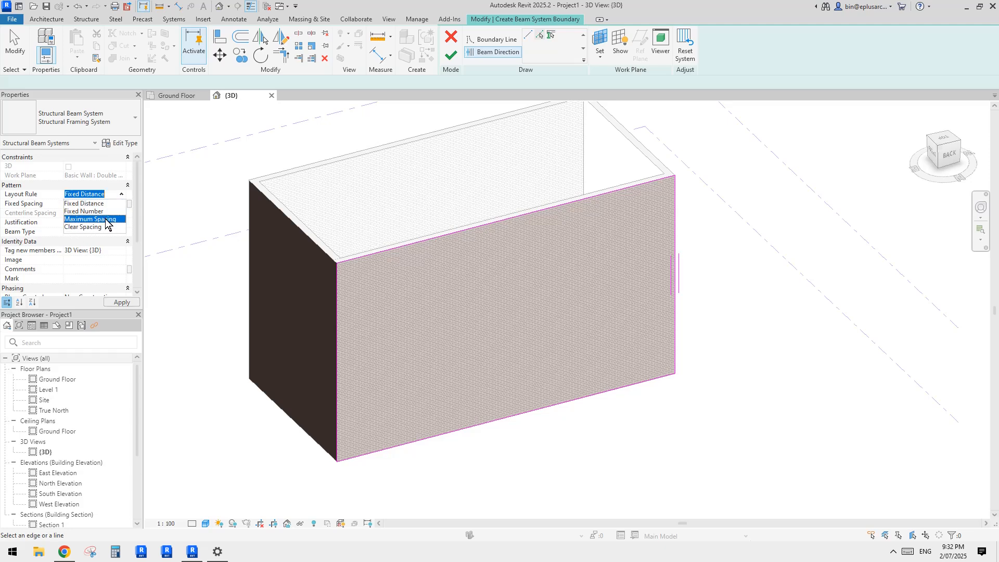
pyautogui.click(87, 219)
pyautogui.click(99, 205)
pyautogui.write('2')
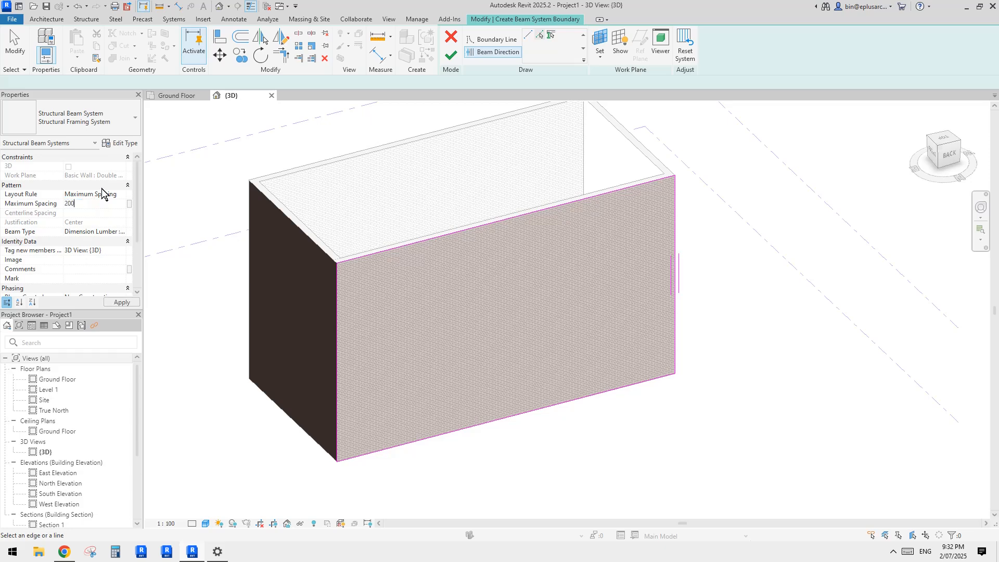
pyautogui.write('00')
pyautogui.click(451, 55)
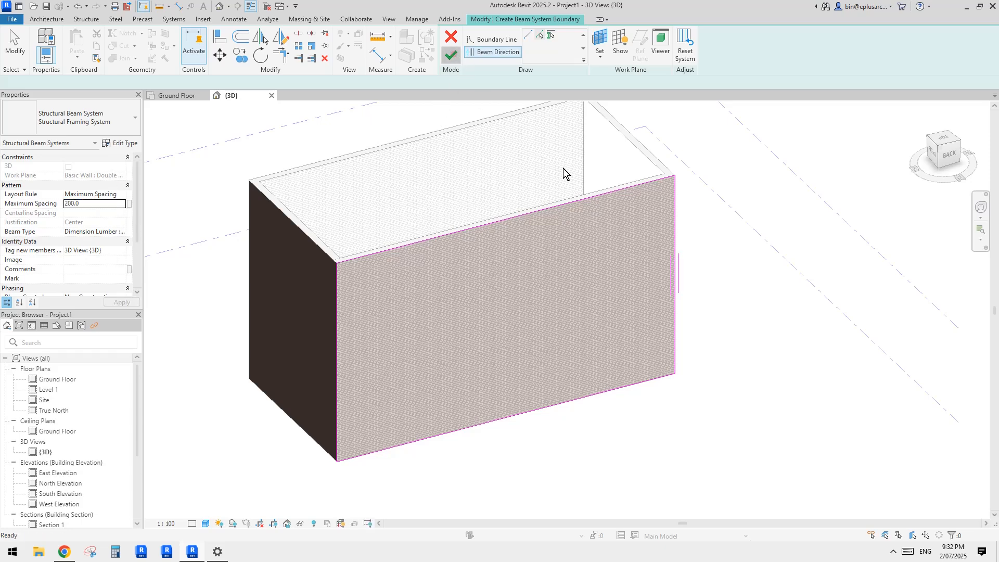
# Step: Set the 3D view's detail level to Medium
pyautogui.scroll(-1, 593, 202)
pyautogui.keyDown('shift'); pyautogui.moveTo(587, 211); pyautogui.dragTo(602, 240, button='middle'); pyautogui.keyUp('shift')
pyautogui.scroll(3, 602, 240)
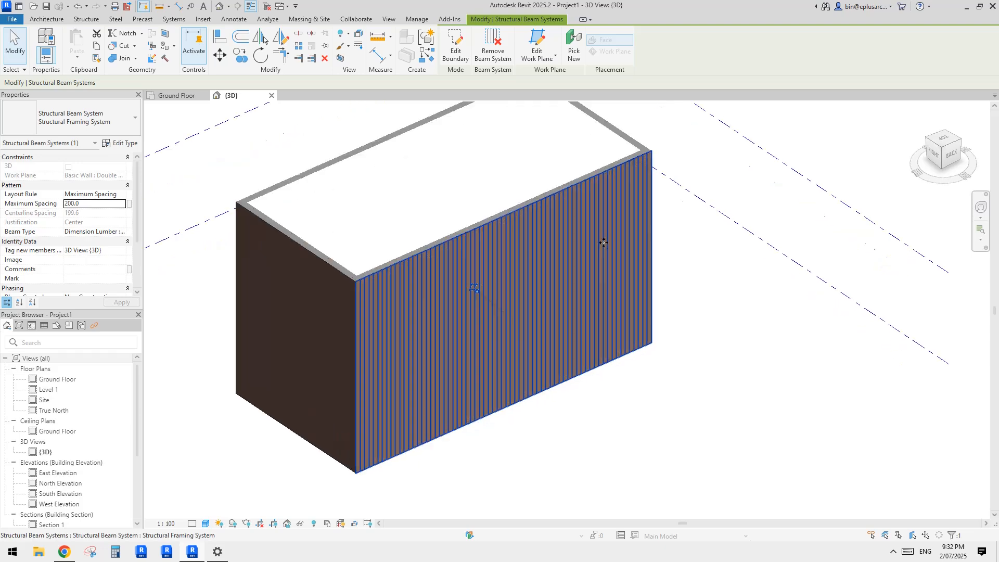
pyautogui.moveTo(394, 376); pyautogui.dragTo(443, 318, button='middle')
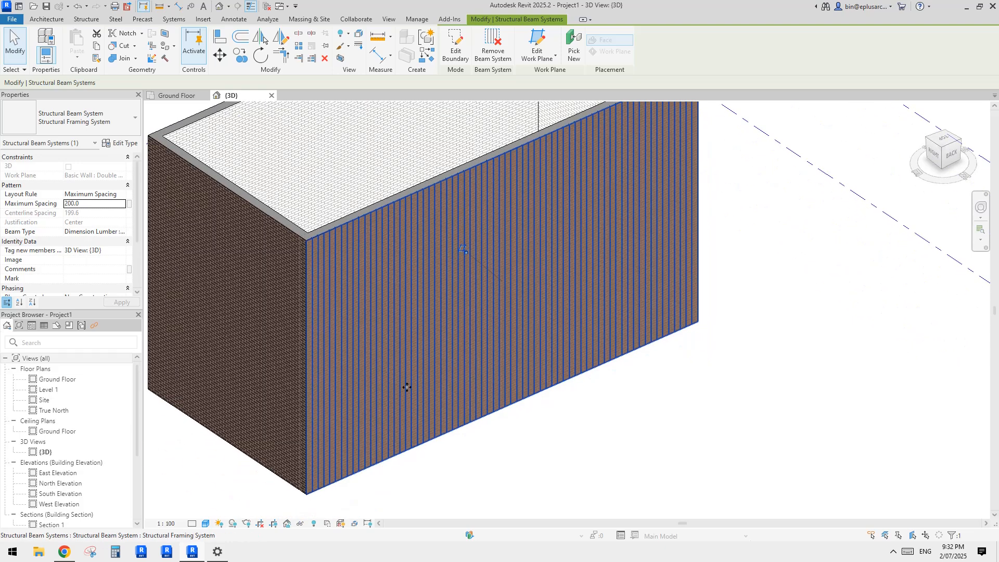
pyautogui.click(191, 525)
pyautogui.click(202, 502)
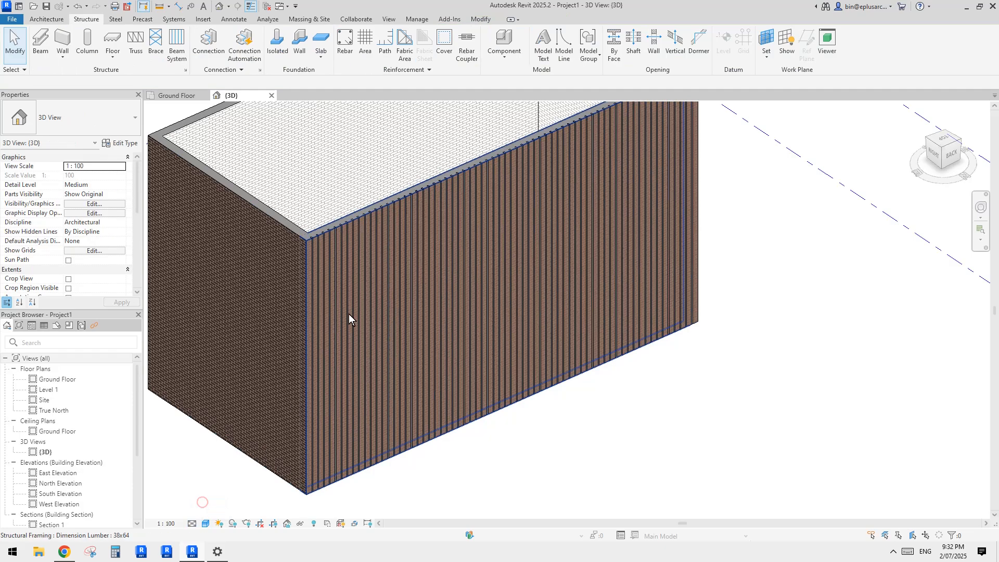
# Step: Examine how the slats sit against the wall face near its upper corner, selecting a single slat there
pyautogui.moveTo(365, 319); pyautogui.dragTo(363, 341, button='middle')
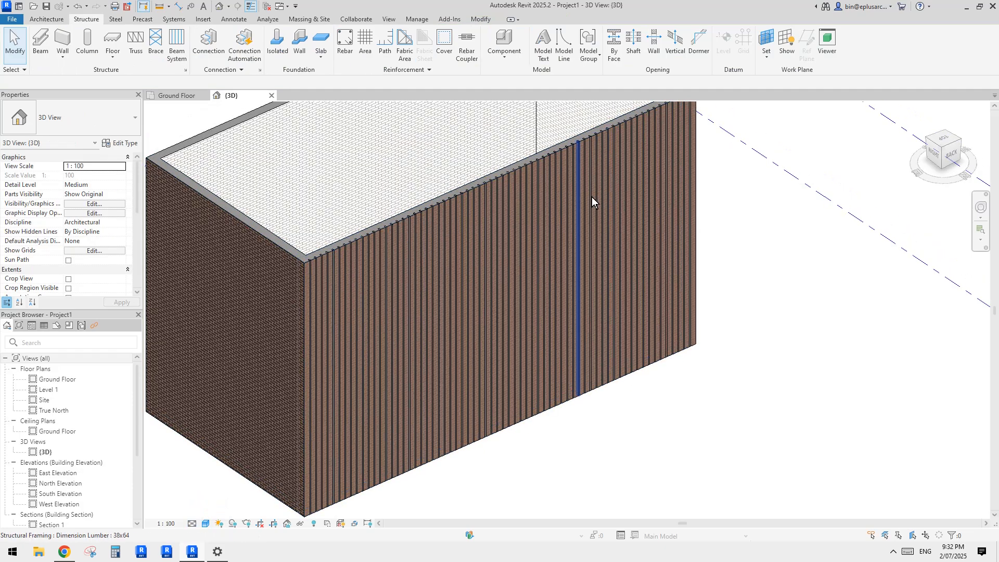
pyautogui.scroll(-4, 513, 294)
pyautogui.scroll(8, 407, 313)
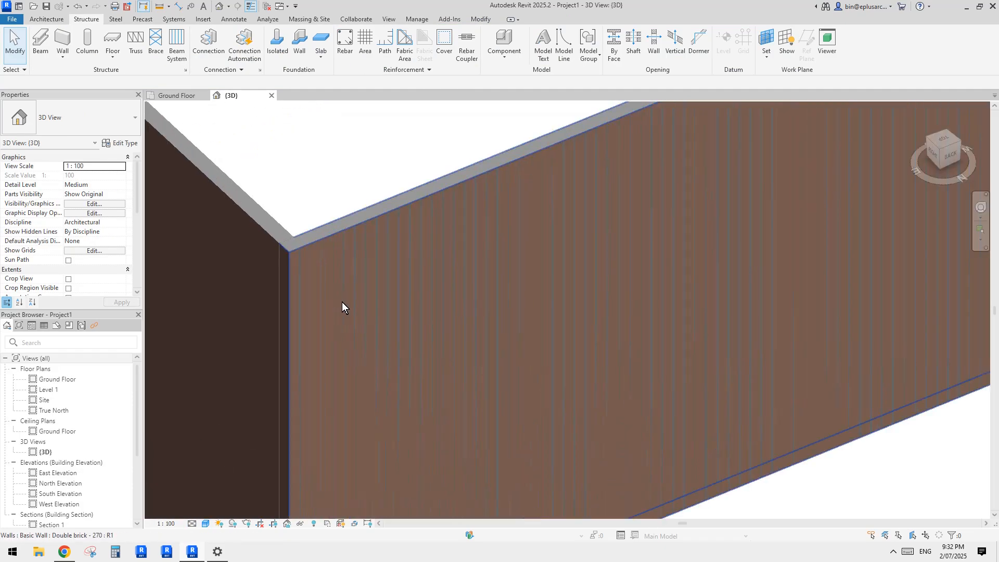
pyautogui.click(310, 255)
pyautogui.press('Escape')
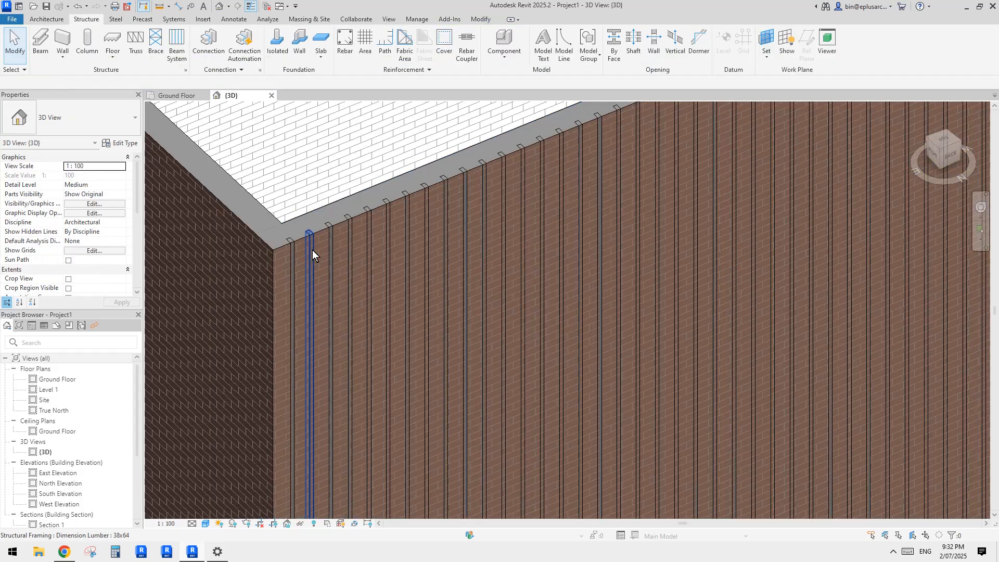
pyautogui.click(312, 250)
pyautogui.scroll(-2, 338, 258)
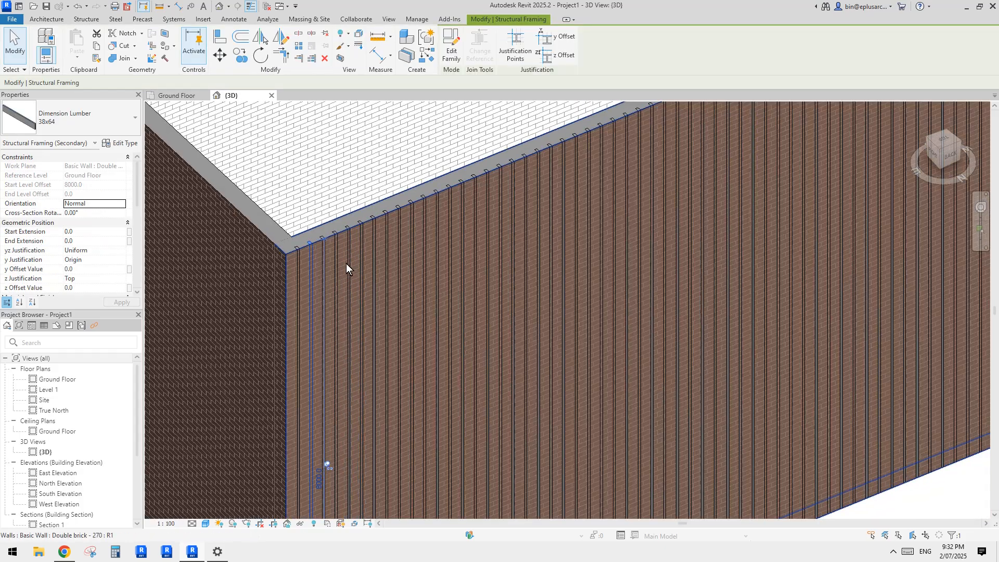
pyautogui.scroll(-4, 322, 249)
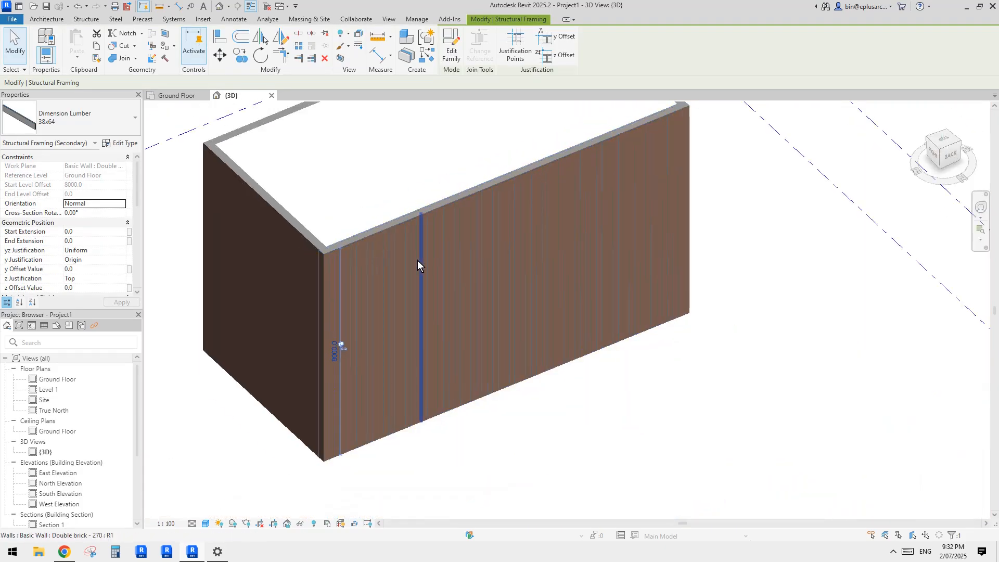
# Step: Select all the slats on the front wall and set their z justification to Bottom
pyautogui.click(456, 264)
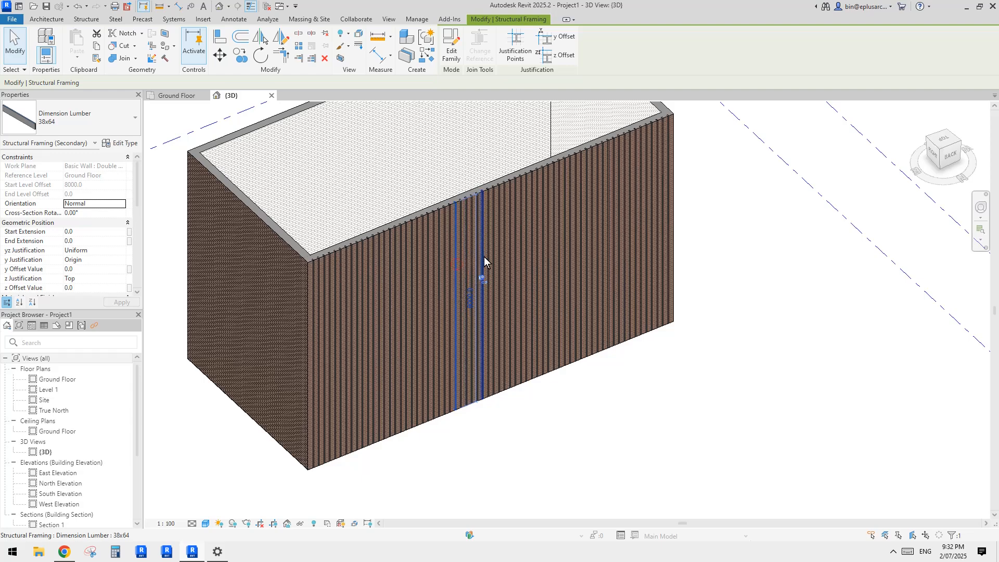
pyautogui.scroll(-1, 483, 256)
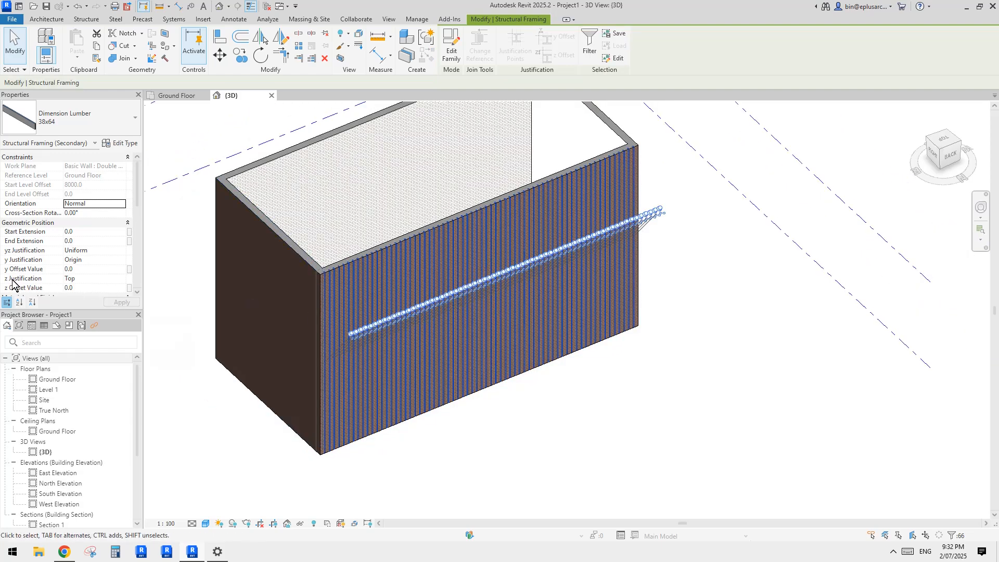
pyautogui.click(101, 279)
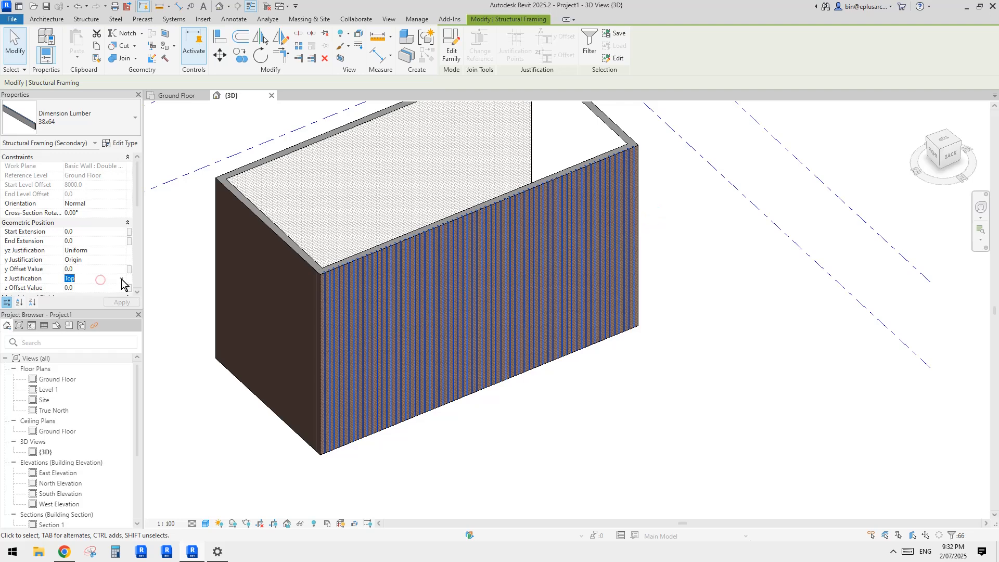
pyautogui.click(121, 279)
pyautogui.click(77, 311)
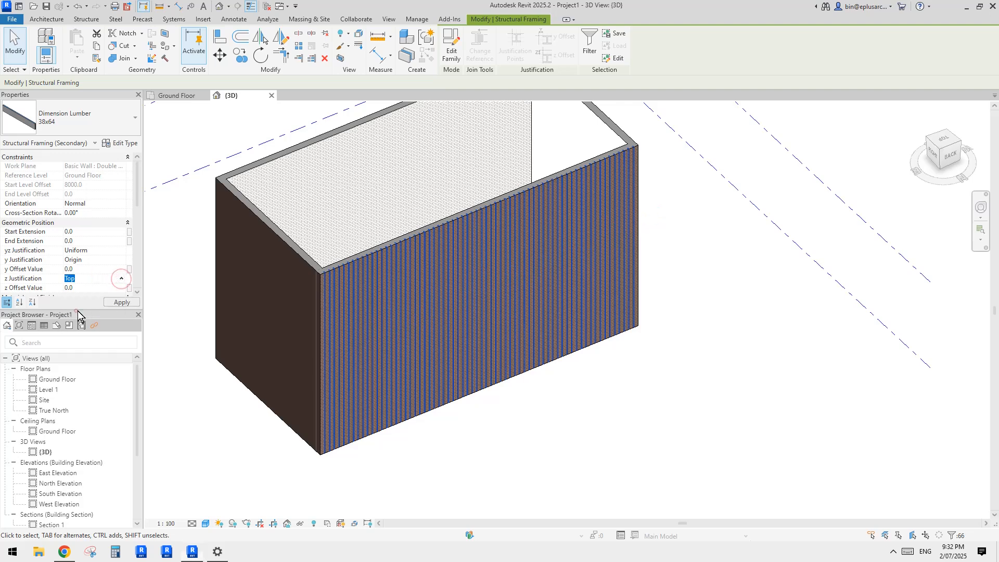
pyautogui.click(779, 254)
# Step: Examine the slat facade from several angles, checking both the whole beam system and a single slat
pyautogui.scroll(5, 576, 287)
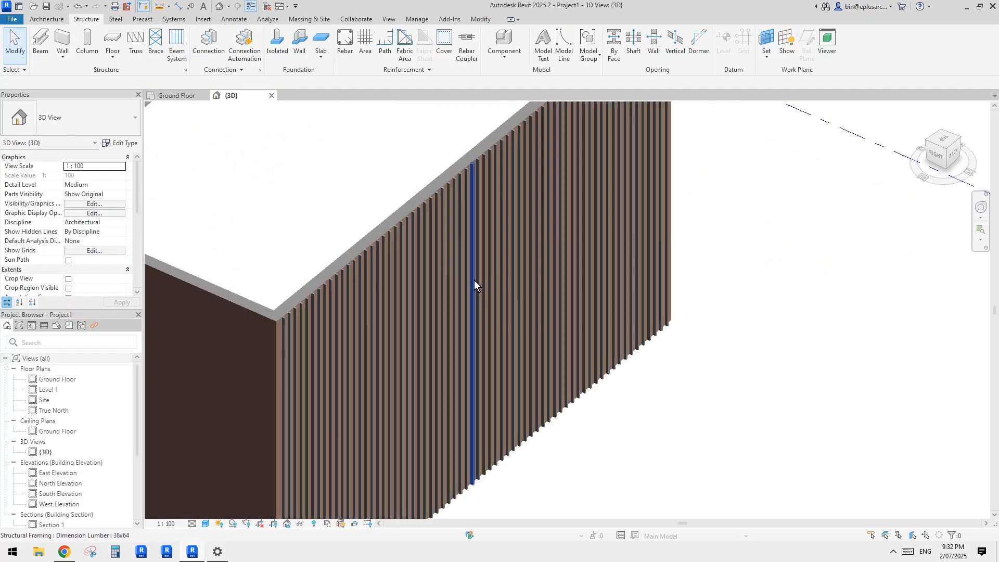
pyautogui.scroll(-2, 460, 279)
pyautogui.keyDown('shift'); pyautogui.moveTo(539, 295); pyautogui.dragTo(484, 318, button='middle'); pyautogui.keyUp('shift')
pyautogui.scroll(1, 497, 318)
pyautogui.press('Tab')
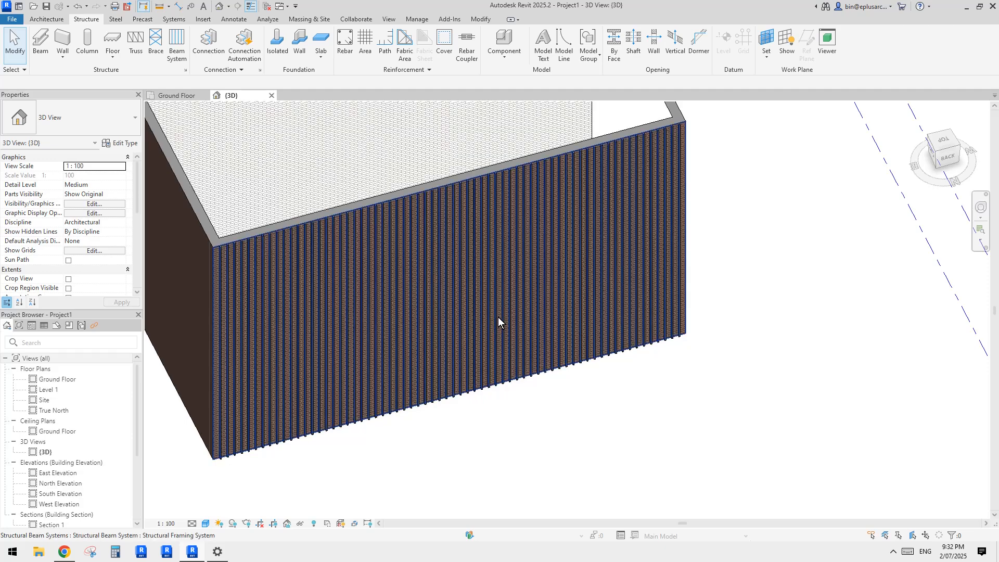
pyautogui.click(498, 317)
pyautogui.keyDown('shift'); pyautogui.moveTo(448, 219); pyautogui.dragTo(566, 288, button='middle'); pyautogui.keyUp('shift')
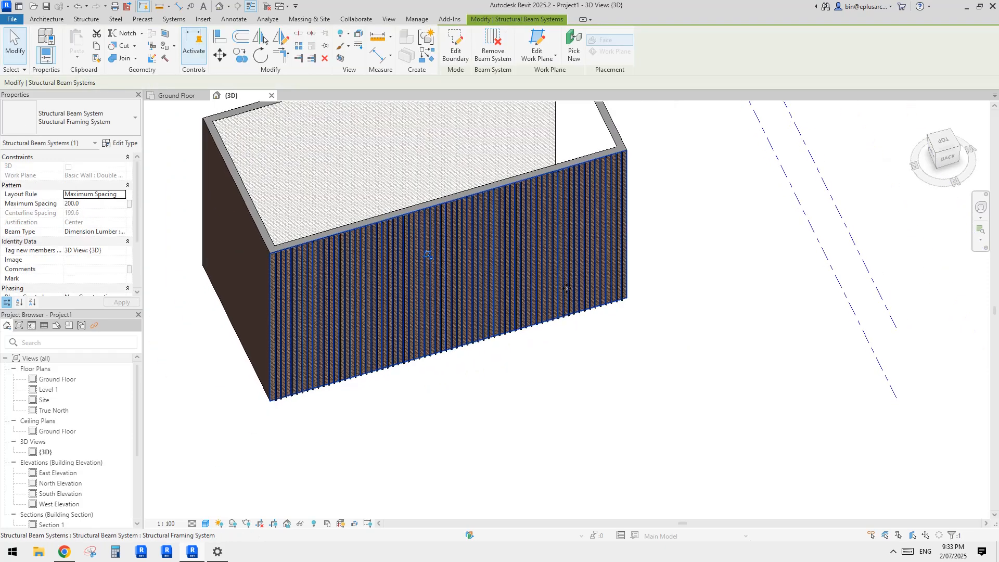
pyautogui.click(605, 294)
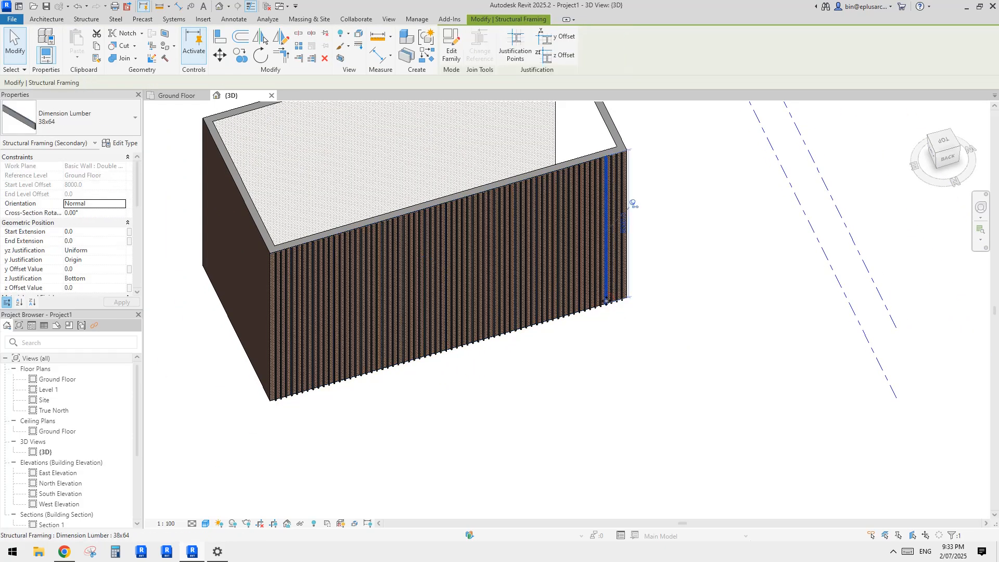
pyautogui.click(603, 297)
pyautogui.press('Escape')
pyautogui.scroll(2, 546, 173)
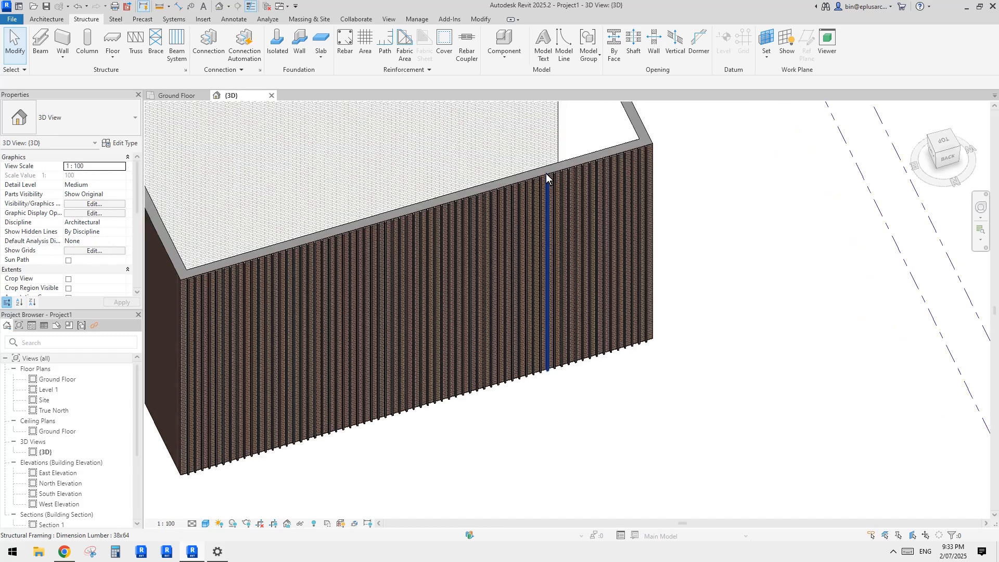
# Step: Extend the front beam system's end boundary about 2400 mm past the wall's end and finish the boundary edit
pyautogui.press('Tab')
pyautogui.click(545, 174)
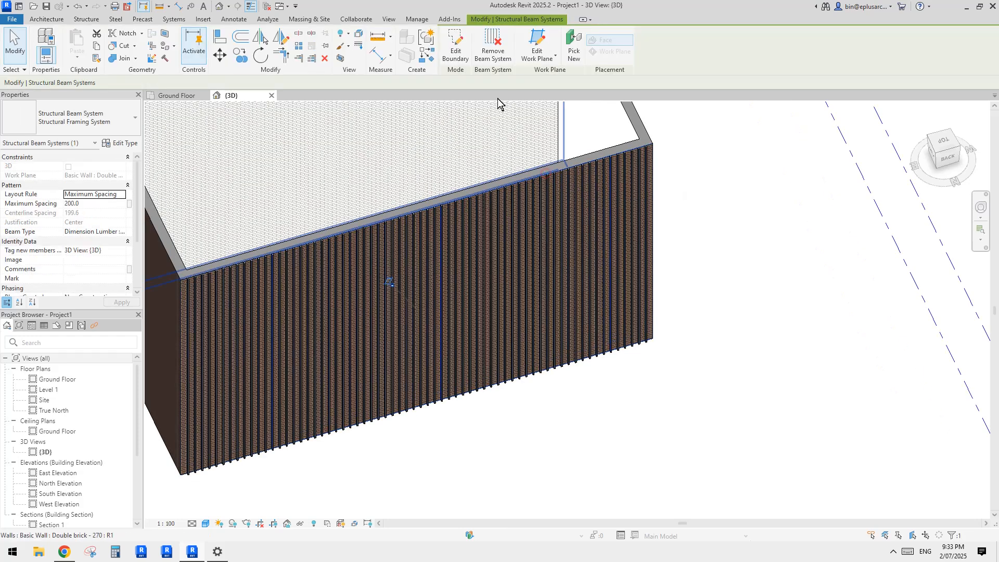
pyautogui.click(463, 53)
pyautogui.moveTo(653, 231)
pyautogui.mouseDown()
pyautogui.moveTo(709, 223)
pyautogui.moveTo(731, 188)
pyautogui.mouseUp()
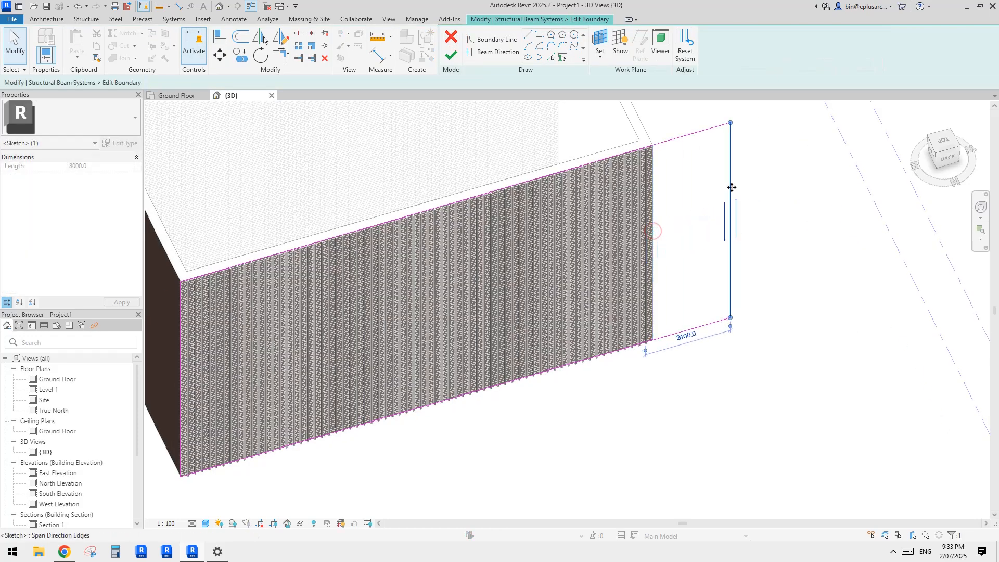
pyautogui.click(450, 57)
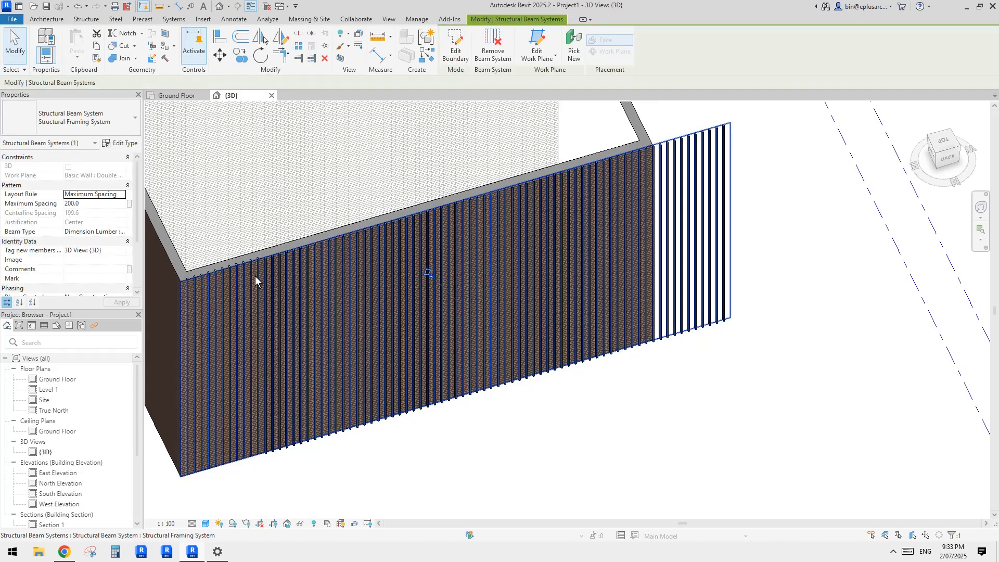
# Step: Select all the slats of the front beam system and set their z justification to Bottom
pyautogui.scroll(5, 264, 275)
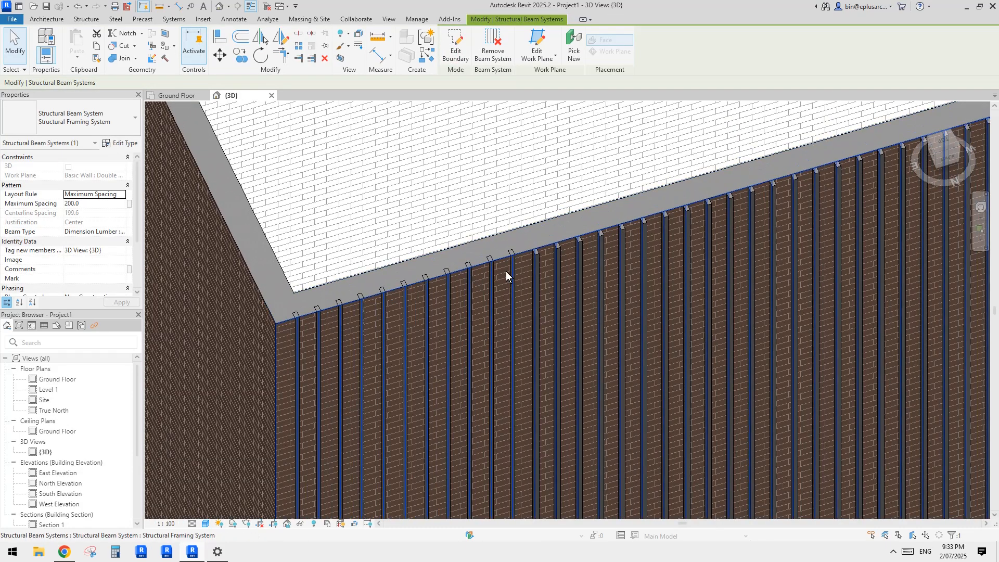
pyautogui.click(383, 306)
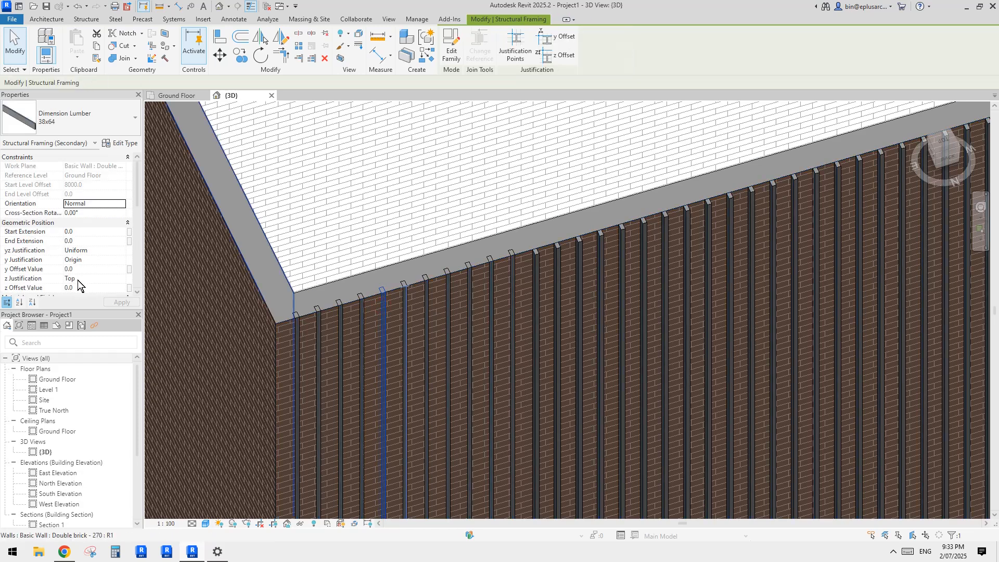
pyautogui.press('Tab')
pyautogui.click(513, 270)
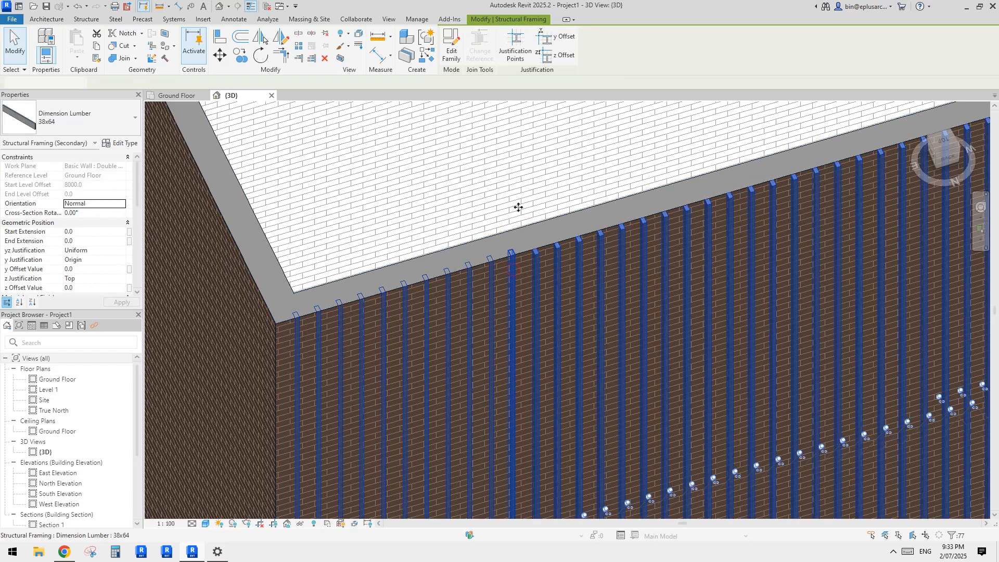
pyautogui.click(117, 278)
pyautogui.click(122, 280)
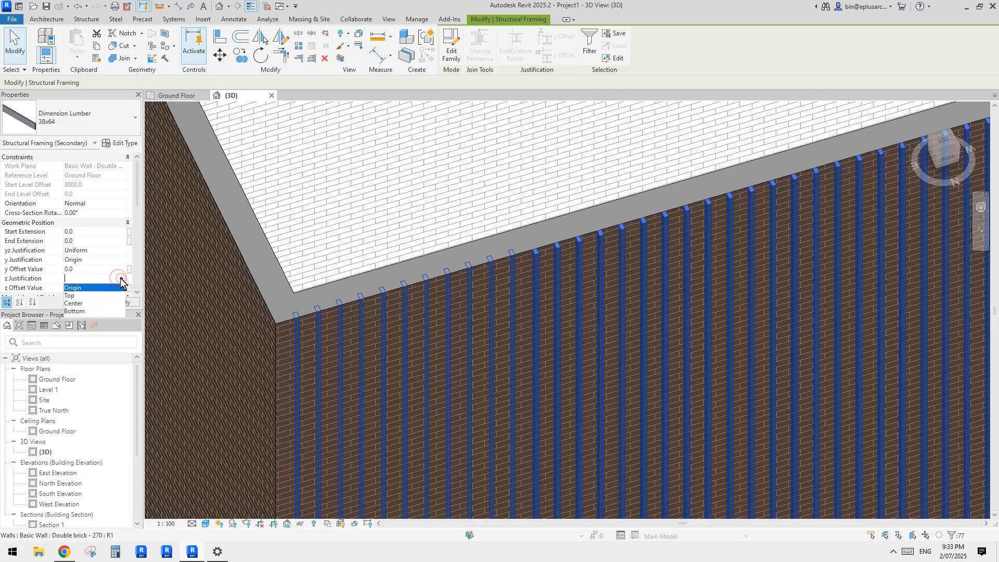
pyautogui.click(77, 311)
pyautogui.press('Escape')
pyautogui.scroll(-5, 516, 248)
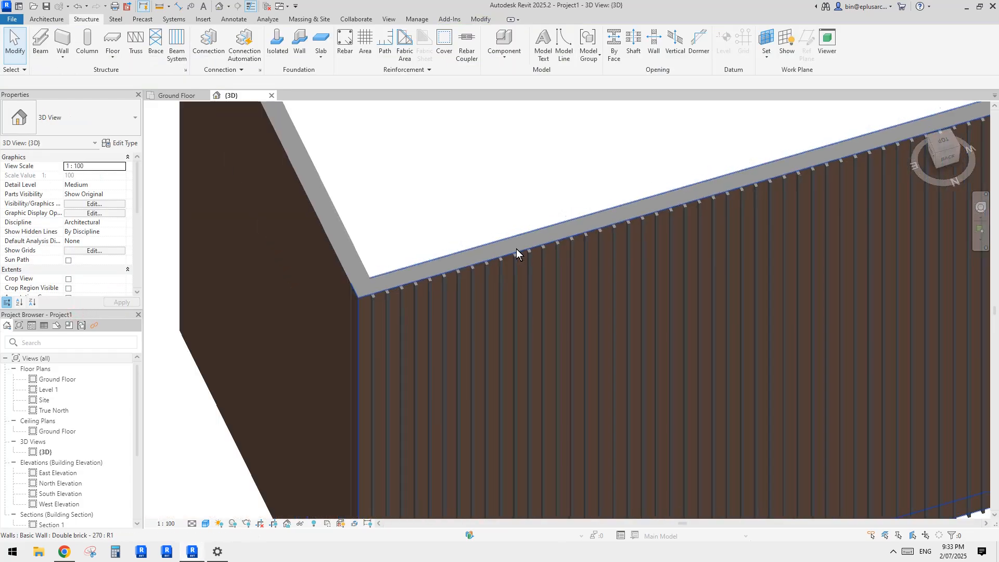
# Step: Align the beam system's end boundary with the wall's end face so the slats stop at the corner, and finish the boundary edit
pyautogui.moveTo(604, 276)
pyautogui.keyDown('shift'); pyautogui.mouseDown(button='middle')
pyautogui.moveTo(575, 295)
pyautogui.moveTo(616, 263)
pyautogui.mouseUp(button='middle'); pyautogui.keyUp('shift')
pyautogui.scroll(1, 763, 192)
pyautogui.keyDown('shift'); pyautogui.moveTo(762, 196); pyautogui.dragTo(720, 216, button='middle'); pyautogui.keyUp('shift')
pyautogui.scroll(-1, 691, 212)
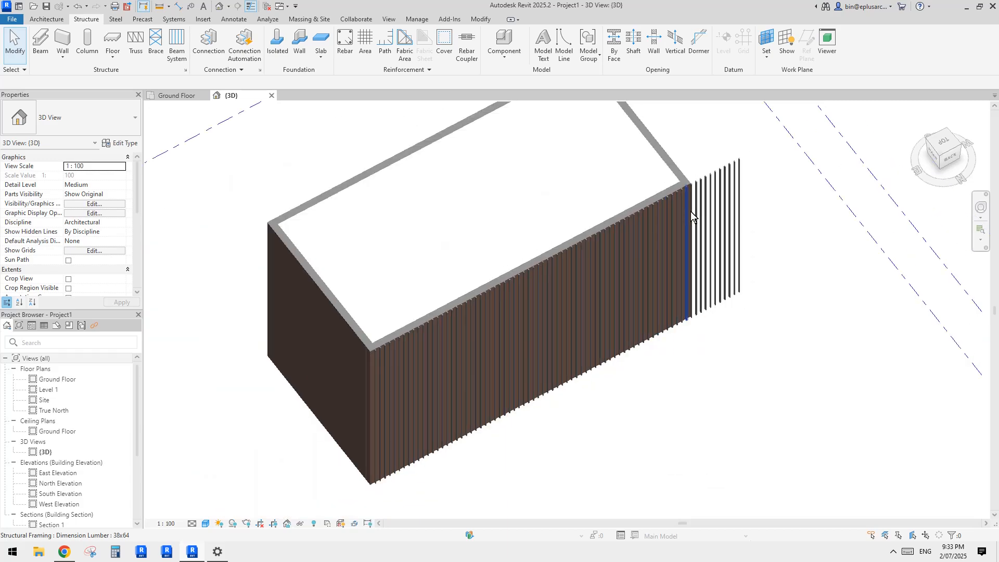
pyautogui.moveTo(659, 321); pyautogui.dragTo(641, 332, button='middle')
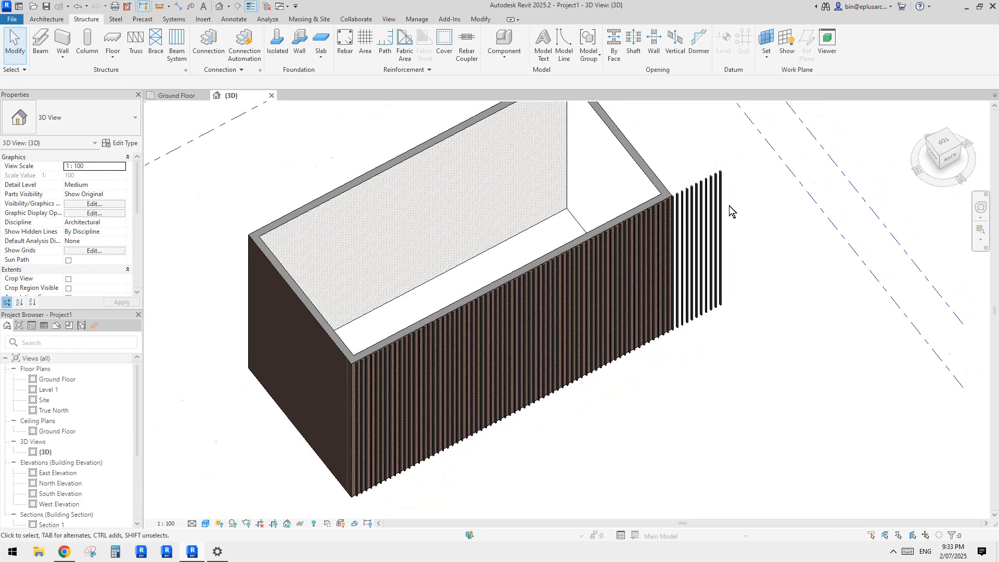
pyautogui.scroll(1, 729, 205)
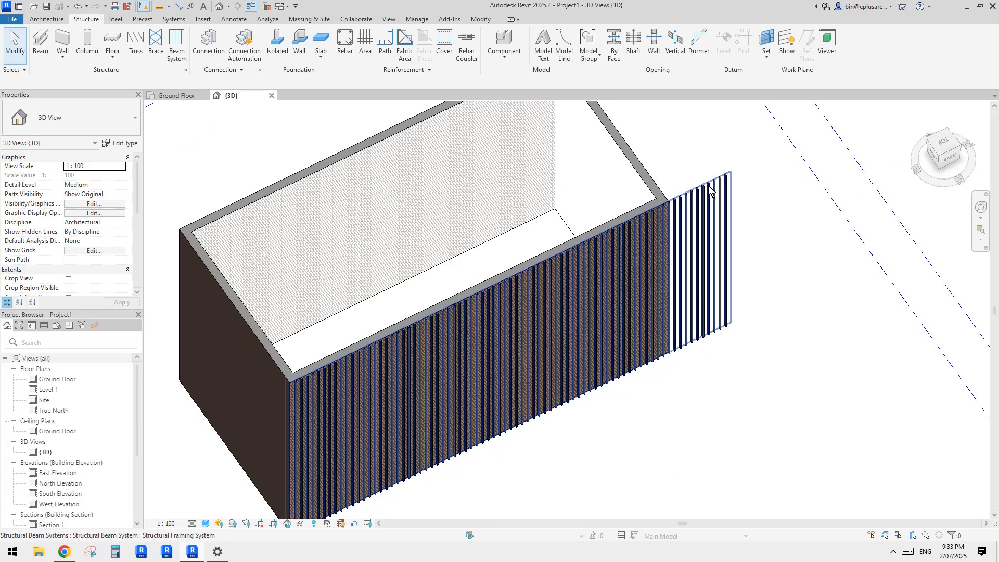
pyautogui.click(711, 192)
pyautogui.click(456, 50)
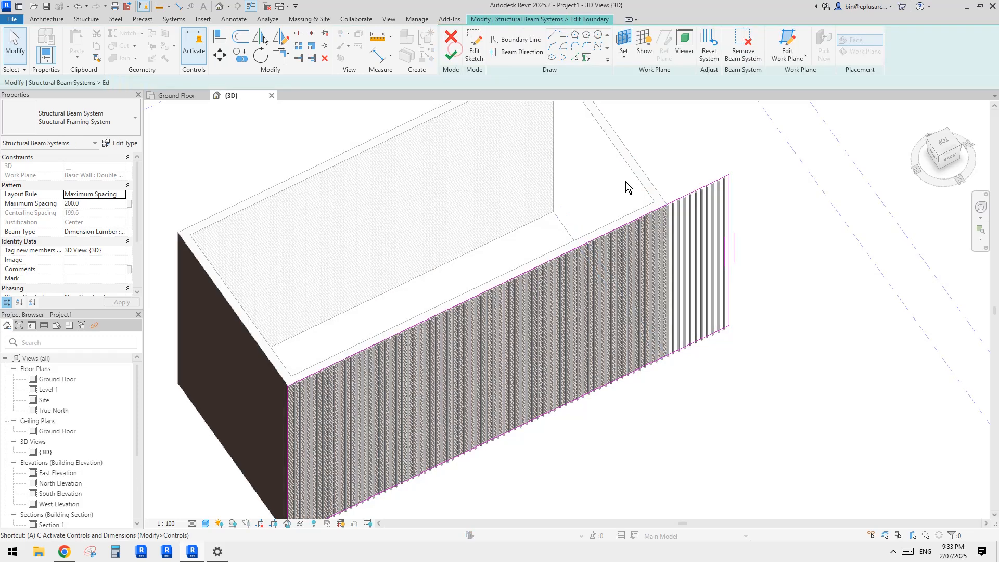
pyautogui.press('l')
pyautogui.keyDown('shift'); pyautogui.moveTo(625, 182); pyautogui.dragTo(723, 298, button='middle'); pyautogui.keyUp('shift')
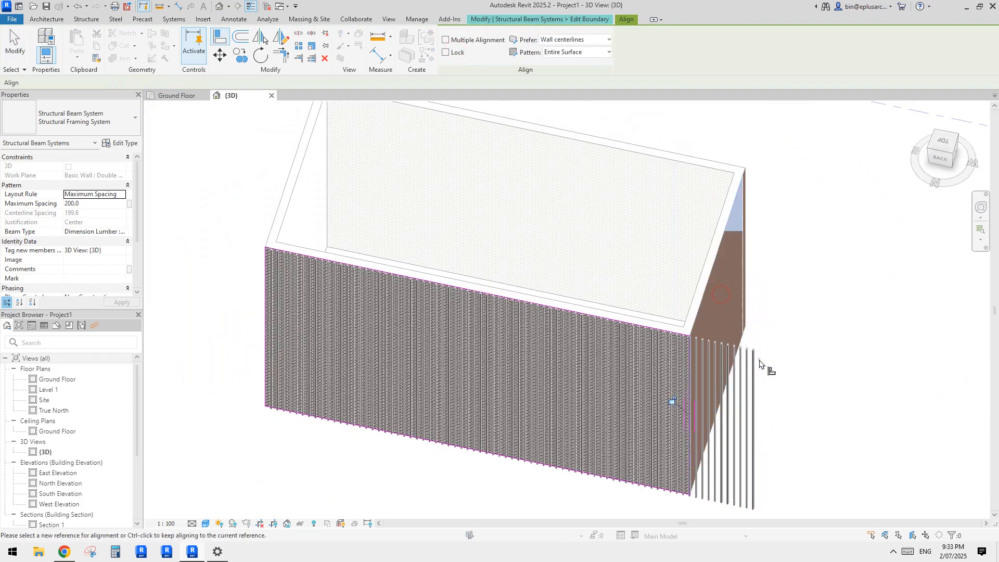
pyautogui.press('Escape')
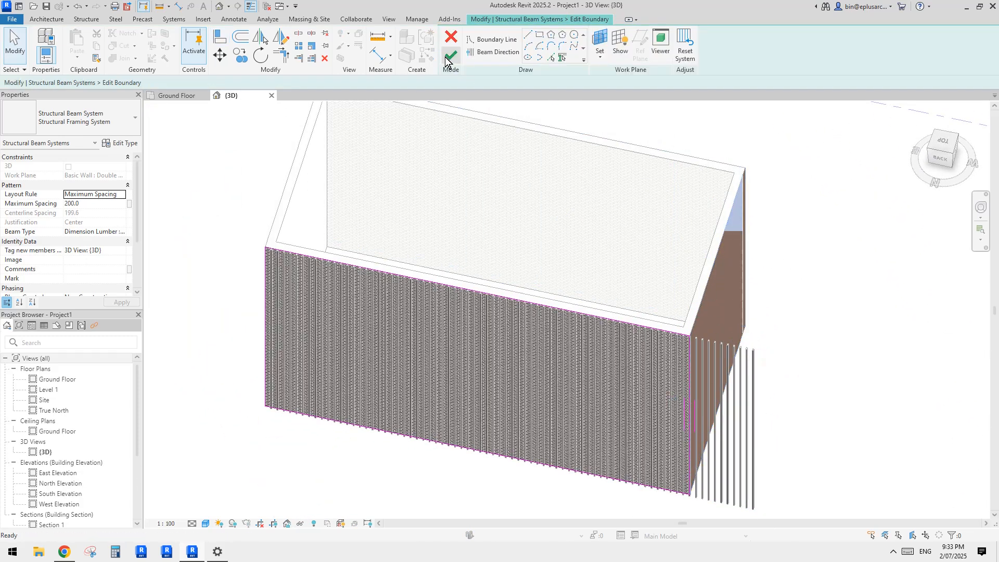
pyautogui.click(445, 56)
# Step: Examine the slat facade from several angles, including a close view of the slats along the wall's lower edge
pyautogui.keyDown('shift'); pyautogui.moveTo(492, 363); pyautogui.dragTo(572, 372, button='middle'); pyautogui.keyUp('shift')
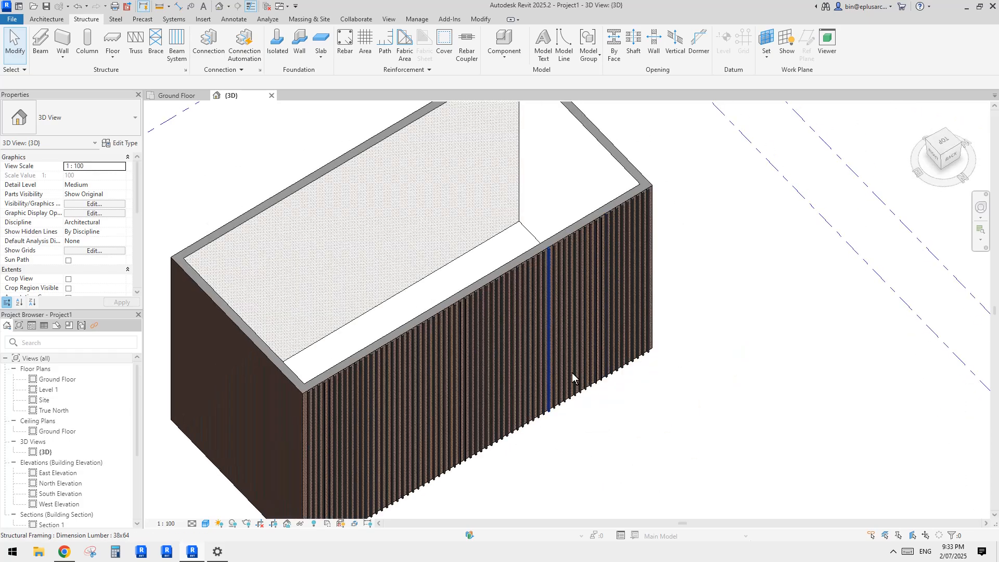
pyautogui.moveTo(467, 434); pyautogui.dragTo(507, 366, button='middle')
pyautogui.scroll(2, 507, 367)
pyautogui.moveTo(737, 401); pyautogui.dragTo(654, 305, button='middle')
pyautogui.click(503, 298)
pyautogui.keyDown('shift'); pyautogui.moveTo(503, 298); pyautogui.dragTo(518, 329, button='middle'); pyautogui.keyUp('shift')
pyautogui.press('Escape')
pyautogui.scroll(2, 519, 320)
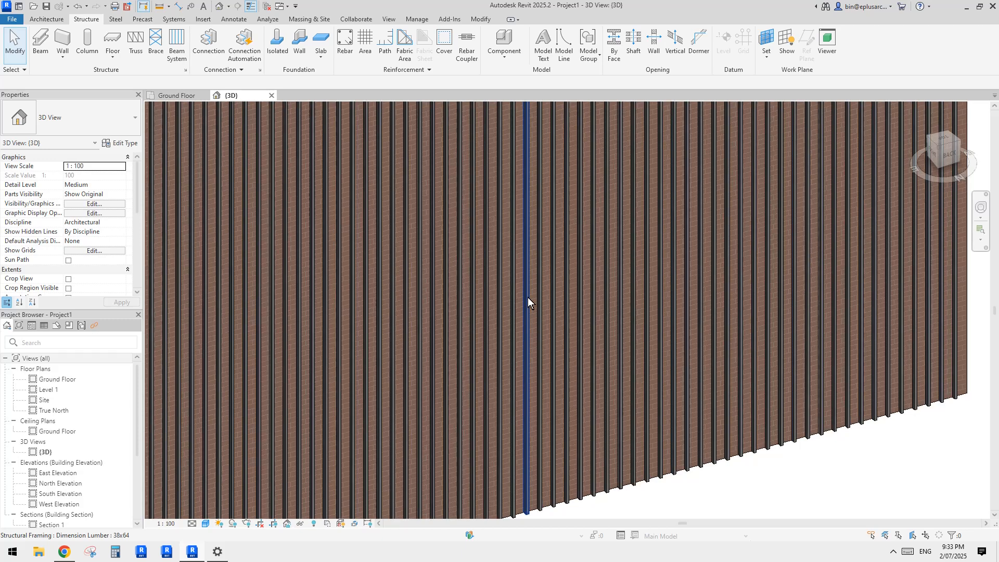
# Step: Select a single slat near the middle of the facade and set its y offset value to 100
pyautogui.click(527, 298)
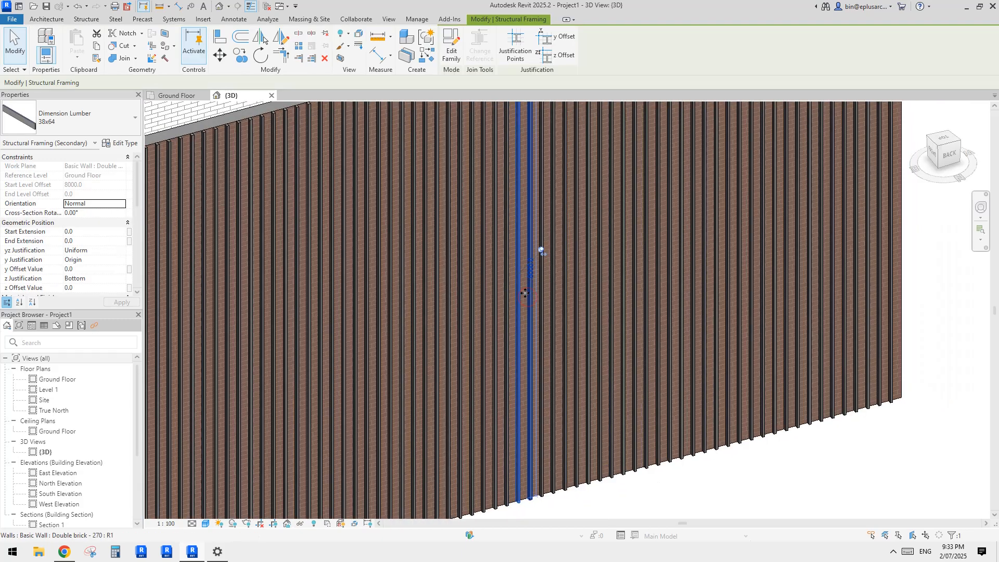
pyautogui.click(506, 252)
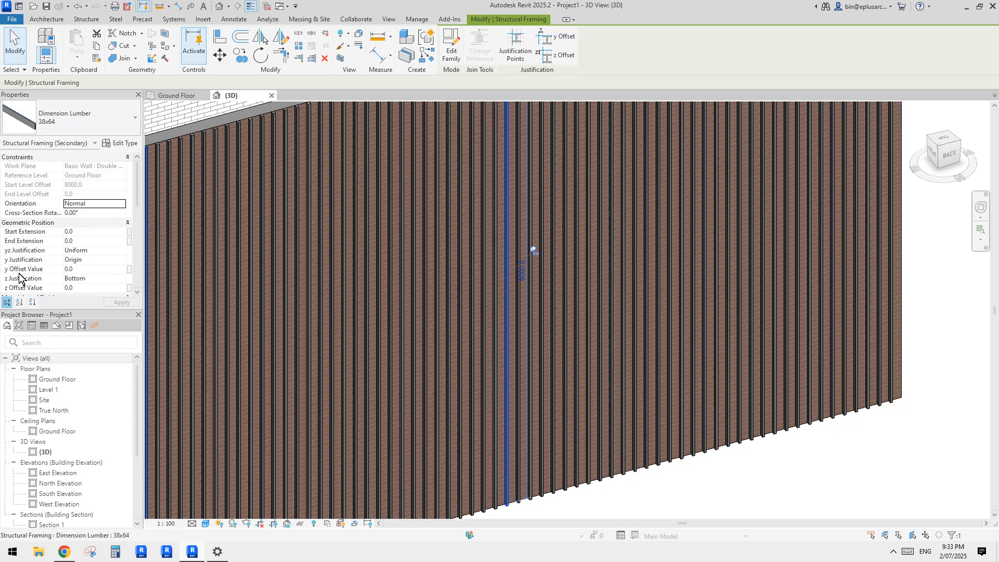
pyautogui.scroll(-1, 31, 277)
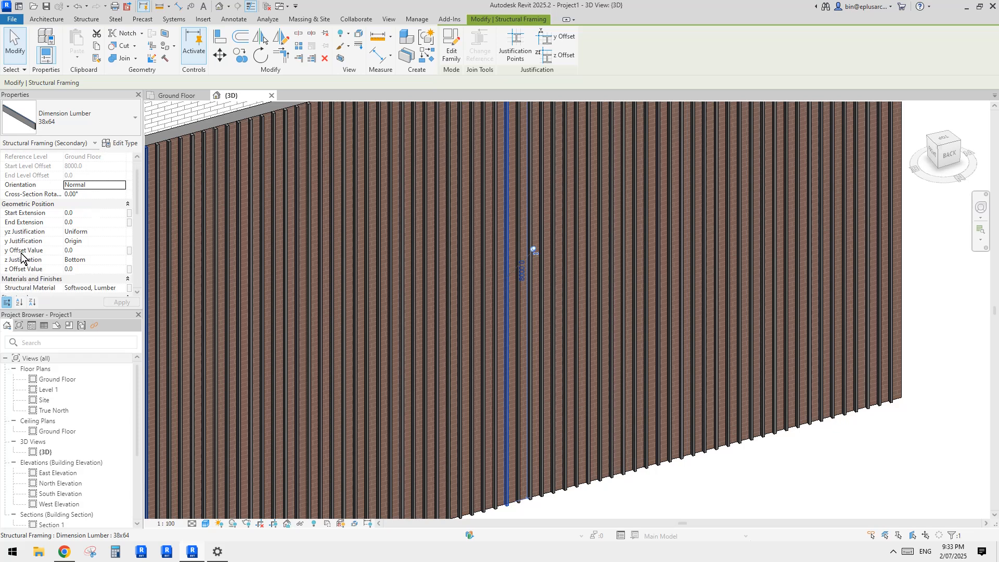
pyautogui.click(83, 250)
pyautogui.write('1')
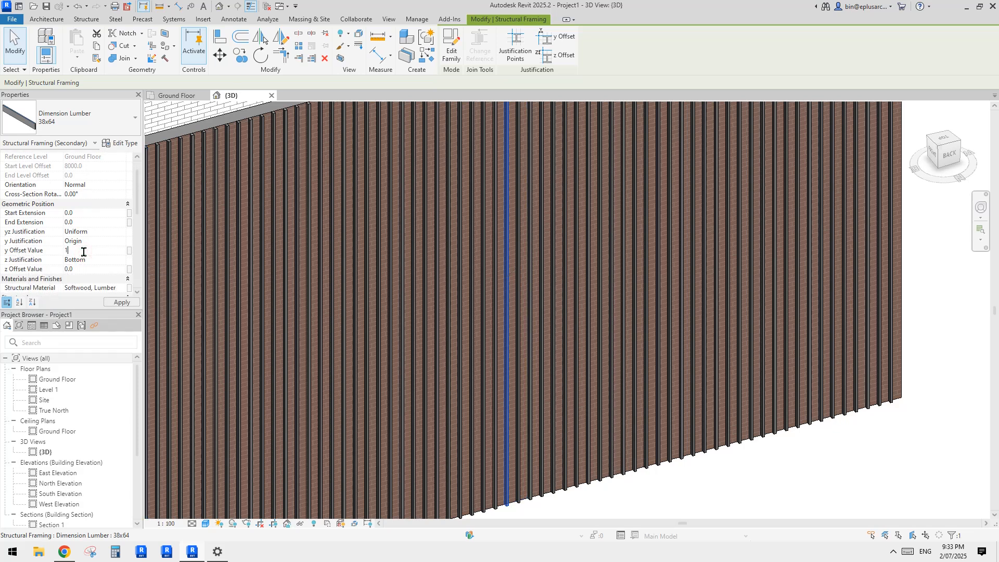
pyautogui.write('00')
pyautogui.press('Return')
# Step: Set the y offset value of the selected slat back to 0 and deselect it
pyautogui.click(108, 250)
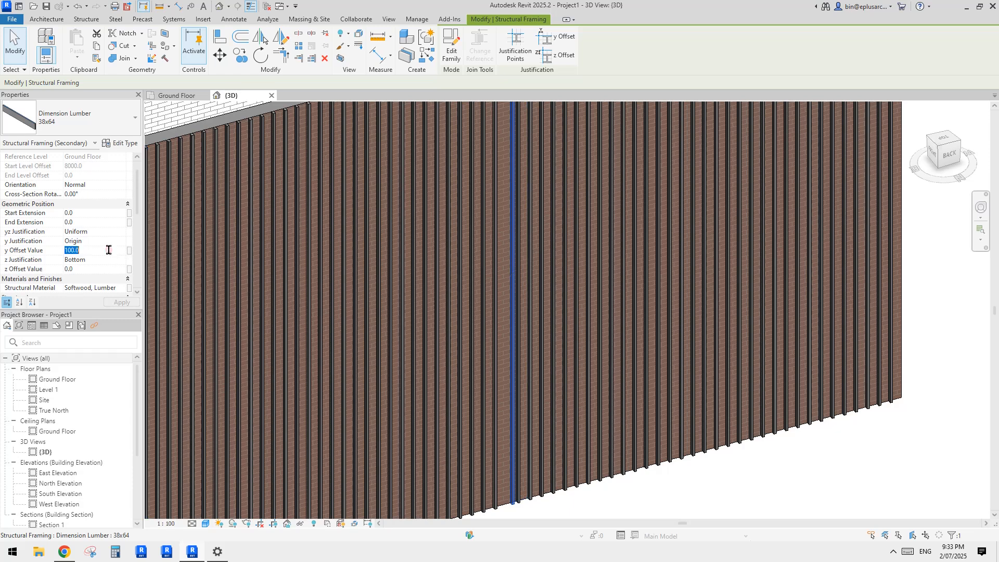
pyautogui.write('0')
pyautogui.press('Return')
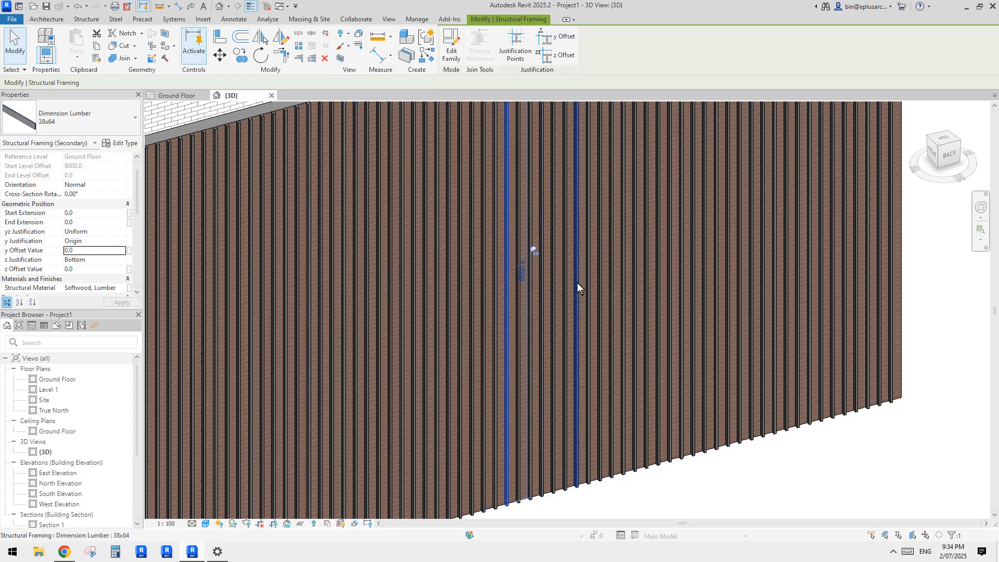
pyautogui.scroll(-2, 527, 289)
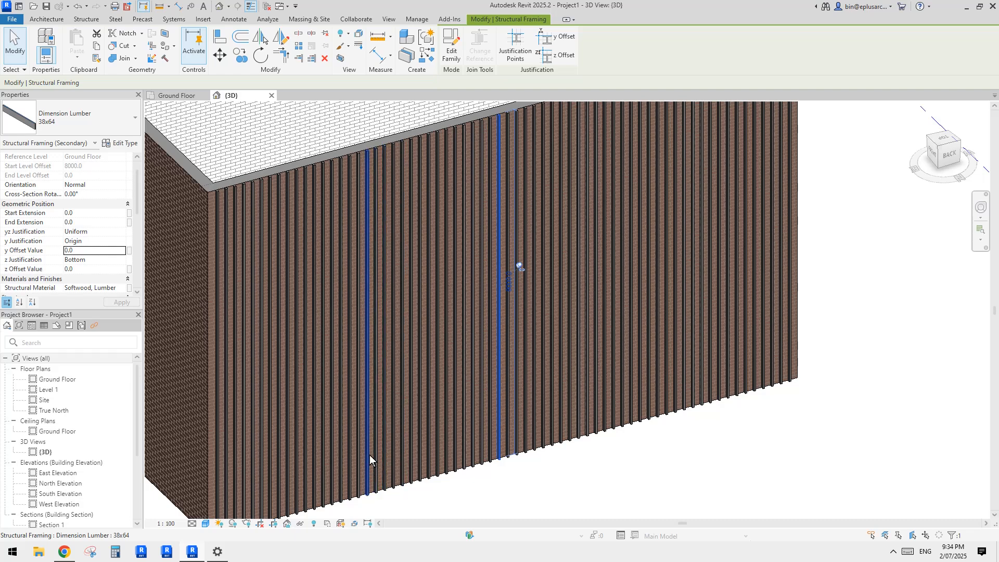
pyautogui.press('Escape')
# Step: Switch to the browser to reread the Reddit request about a random-width slat facade, and return to Revit
pyautogui.moveTo(500, 326); pyautogui.dragTo(488, 301, button='middle')
pyautogui.hotkey('alt', 'Tab')
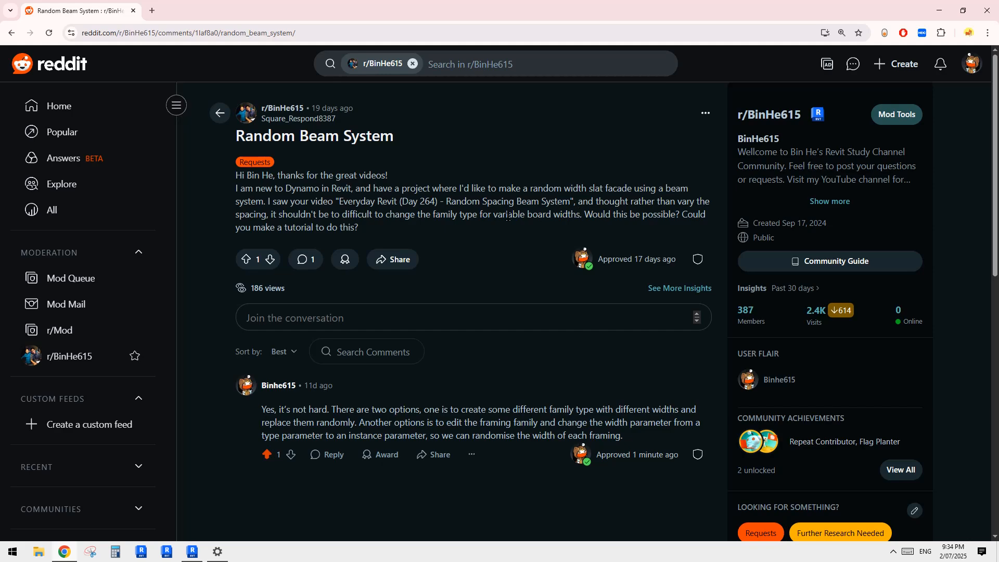
pyautogui.click(192, 552)
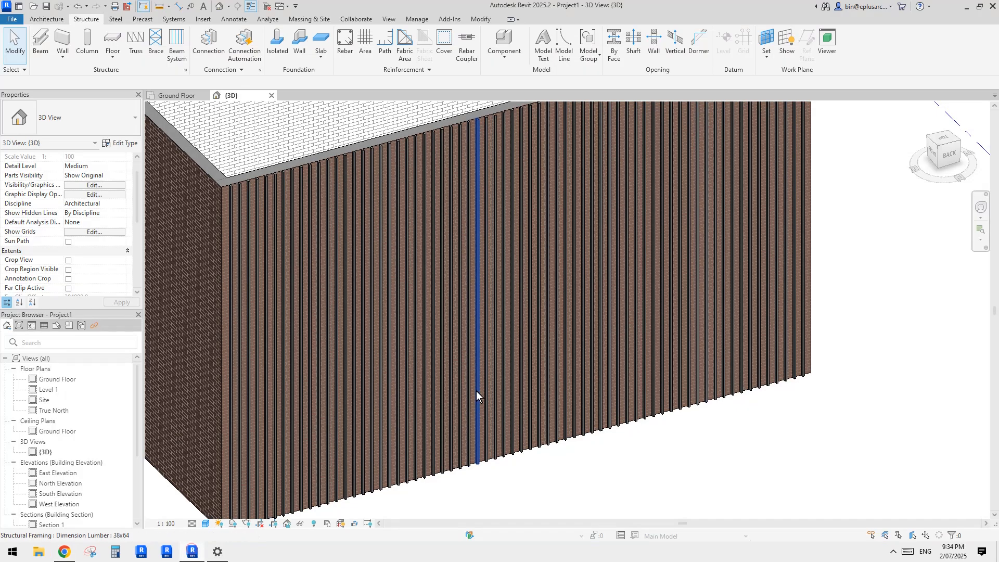
# Step: Select a single slat near the wall's corner and review the dimensions in its type properties without changing them
pyautogui.keyDown('shift'); pyautogui.moveTo(489, 389); pyautogui.dragTo(513, 423, button='middle'); pyautogui.keyUp('shift')
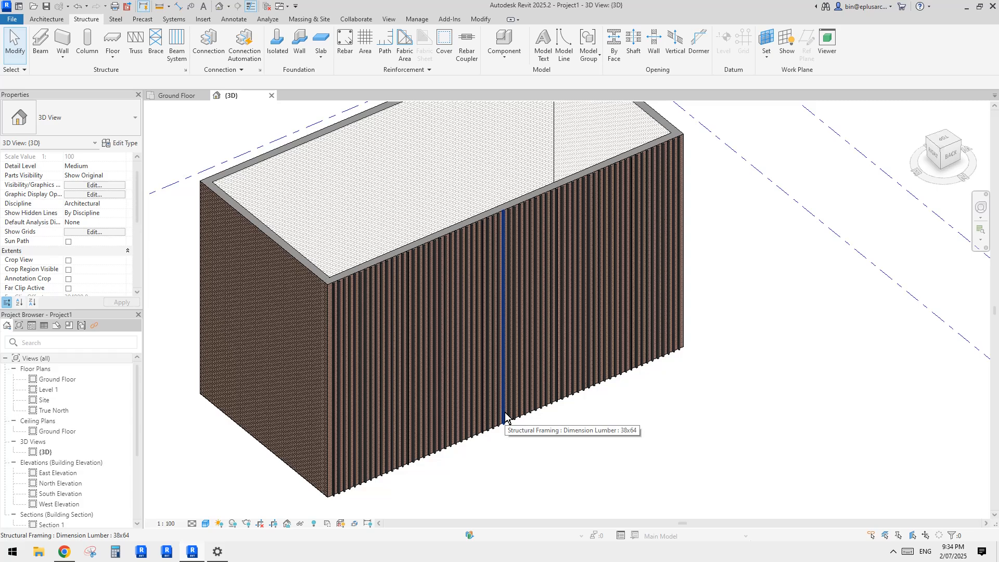
pyautogui.moveTo(504, 376)
pyautogui.keyDown('shift'); pyautogui.mouseDown(button='middle')
pyautogui.moveTo(477, 385)
pyautogui.moveTo(486, 348)
pyautogui.moveTo(501, 369)
pyautogui.mouseUp(button='middle'); pyautogui.keyUp('shift')
pyautogui.scroll(5, 490, 353)
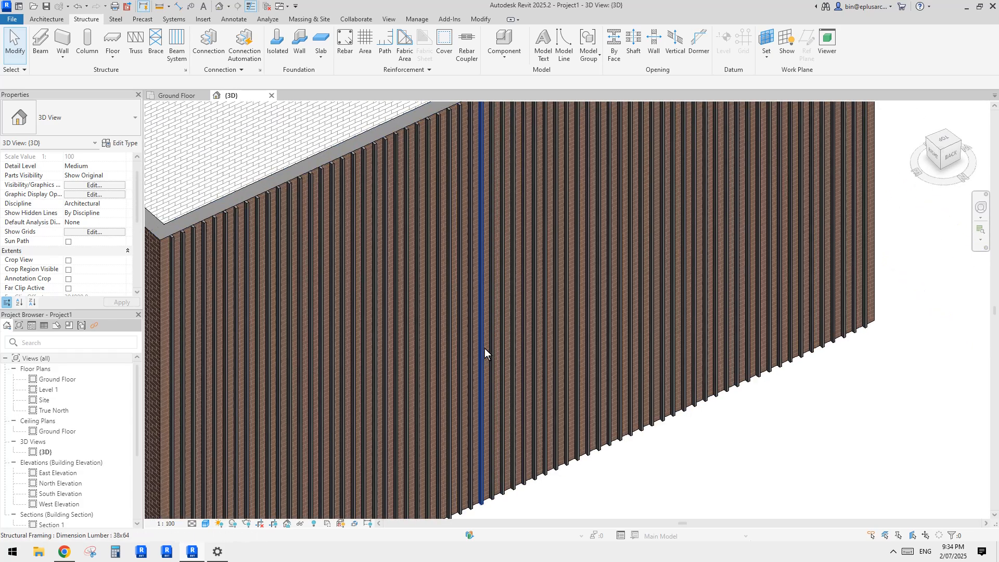
pyautogui.scroll(-4, 483, 345)
pyautogui.scroll(2, 413, 312)
pyautogui.click(388, 304)
pyautogui.moveTo(389, 304); pyautogui.dragTo(408, 292, button='middle')
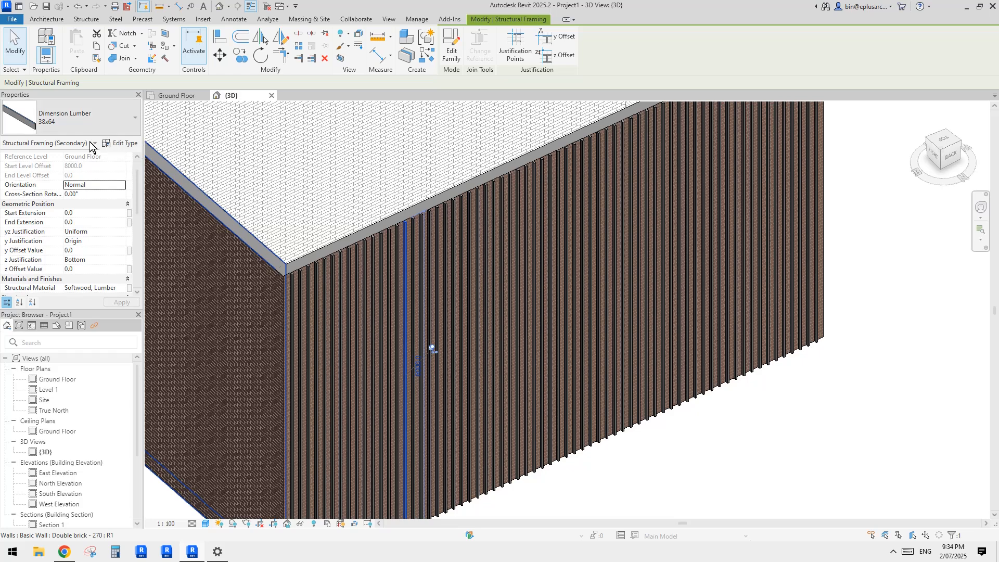
pyautogui.moveTo(236, 205); pyautogui.dragTo(246, 206, button='middle')
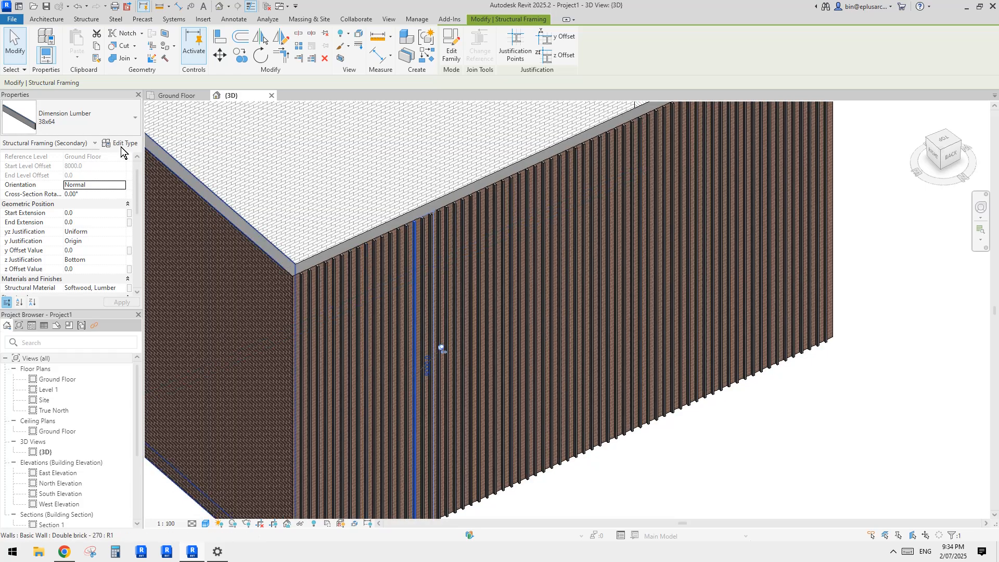
pyautogui.scroll(3, 420, 290)
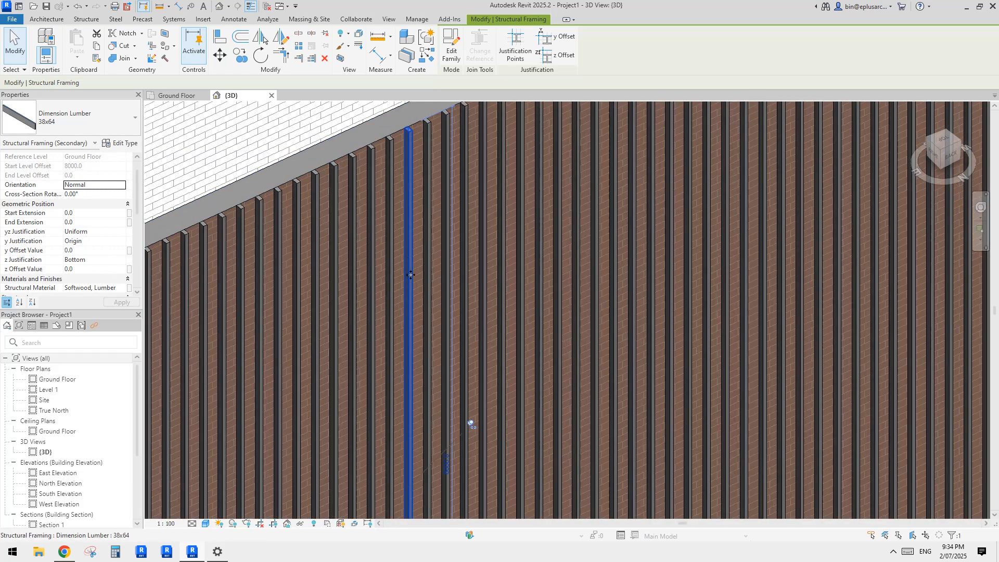
pyautogui.click(121, 143)
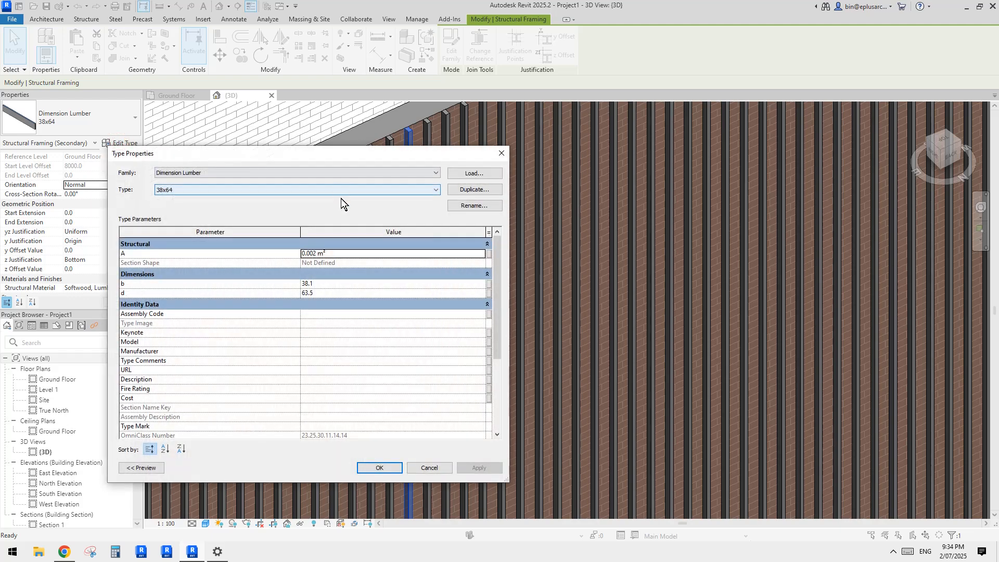
pyautogui.press('Escape')
pyautogui.click(121, 144)
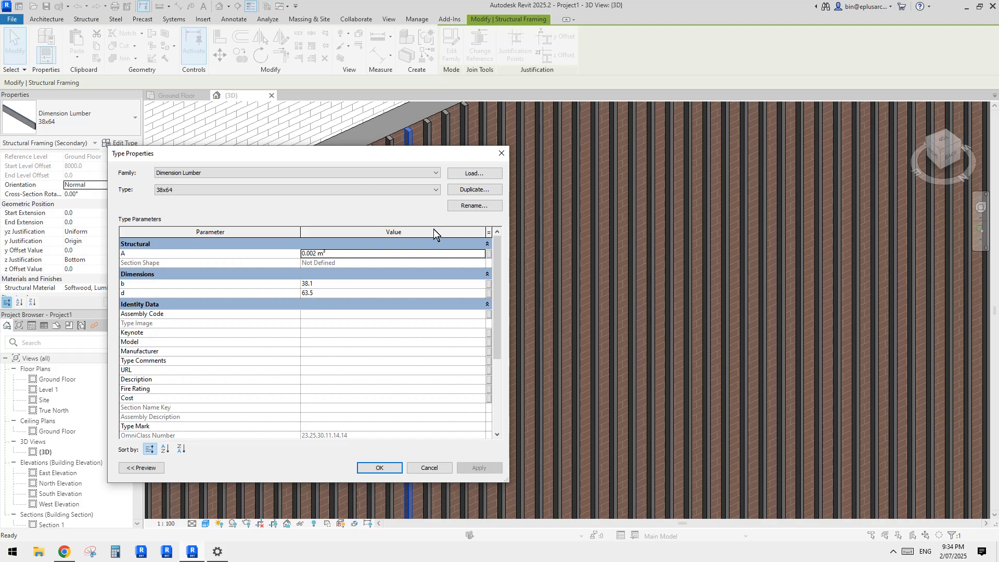
pyautogui.press('Escape')
pyautogui.press('Escape')
# Step: Select a single slat near the wall's corner and duplicate its Dimension Lumber type under the name 64x64
pyautogui.scroll(1, 481, 228)
pyautogui.scroll(-3, 480, 226)
pyautogui.moveTo(480, 226); pyautogui.dragTo(456, 267, button='middle')
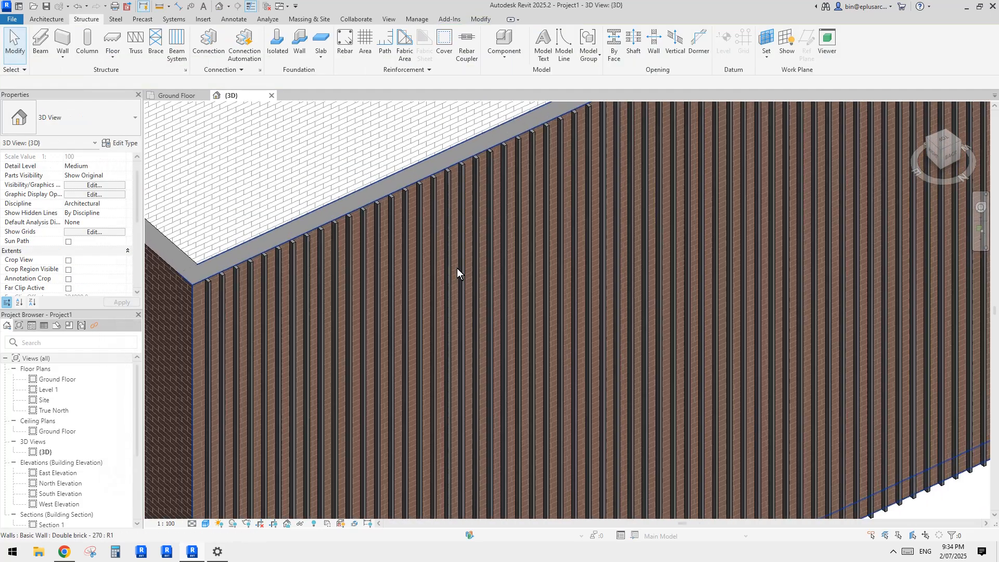
pyautogui.click(461, 220)
pyautogui.click(114, 144)
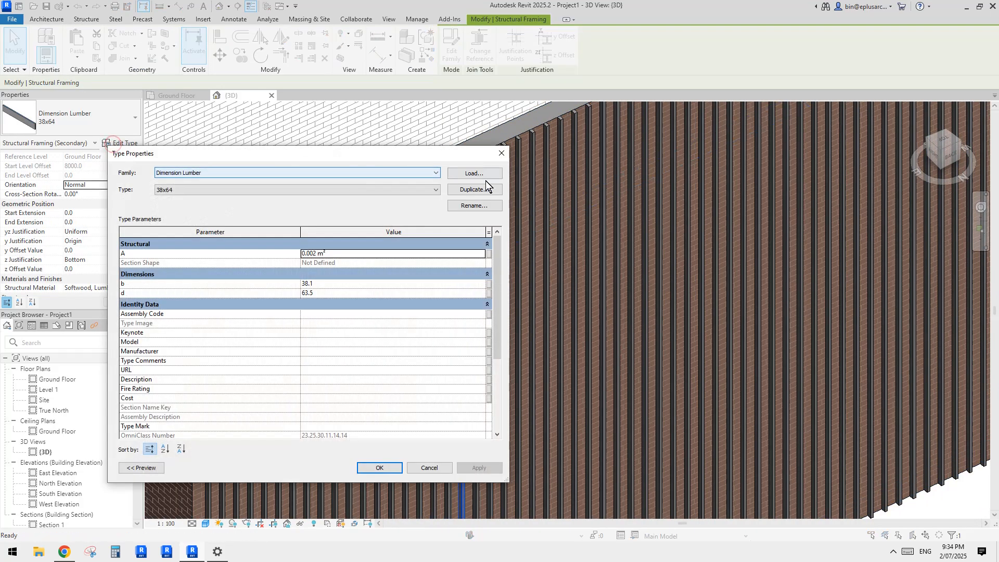
pyautogui.click(482, 188)
pyautogui.click(445, 327)
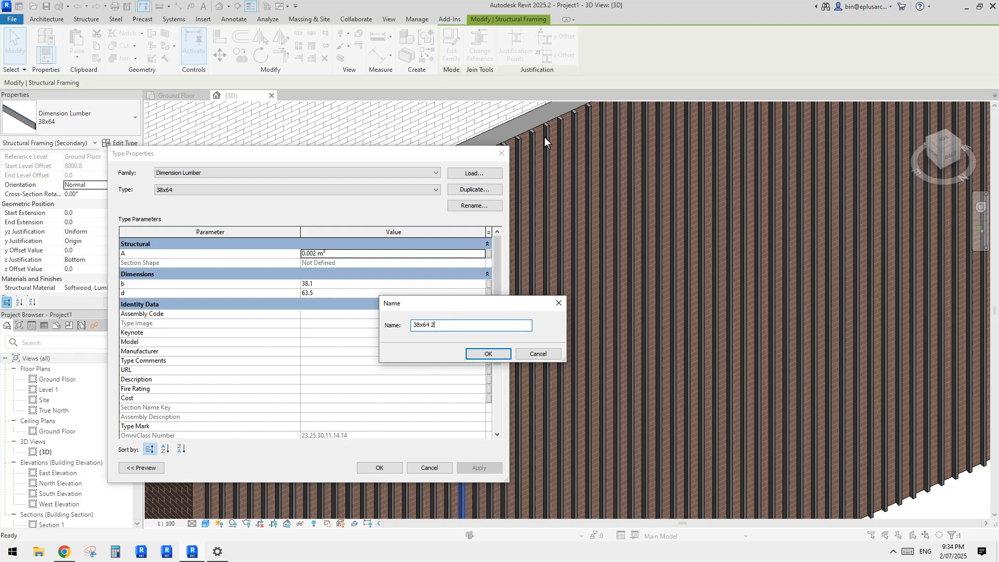
pyautogui.tripleClick(438, 325)
pyautogui.click(483, 356)
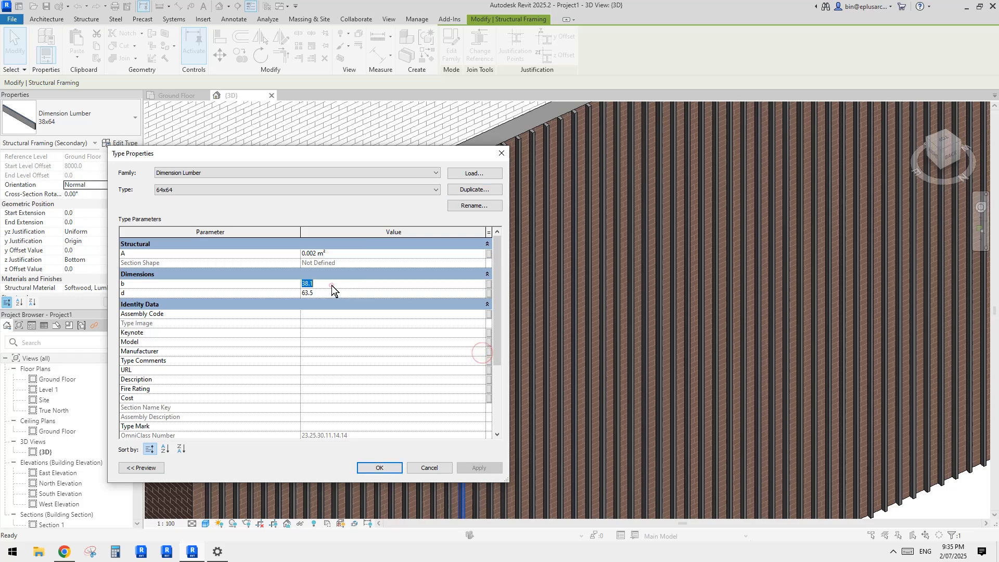
# Step: Set both the b and d dimensions of the 64x64 type to 64, apply it and deselect the slat
pyautogui.click(327, 293)
pyautogui.write('64')
pyautogui.click(337, 286)
pyautogui.write('64')
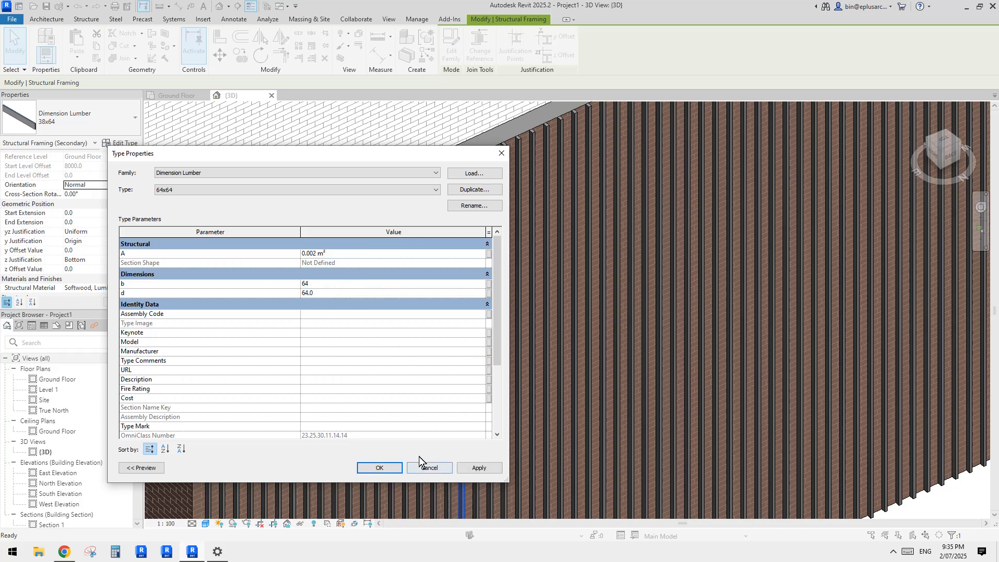
pyautogui.click(380, 468)
pyautogui.scroll(-3, 501, 336)
pyautogui.scroll(4, 461, 176)
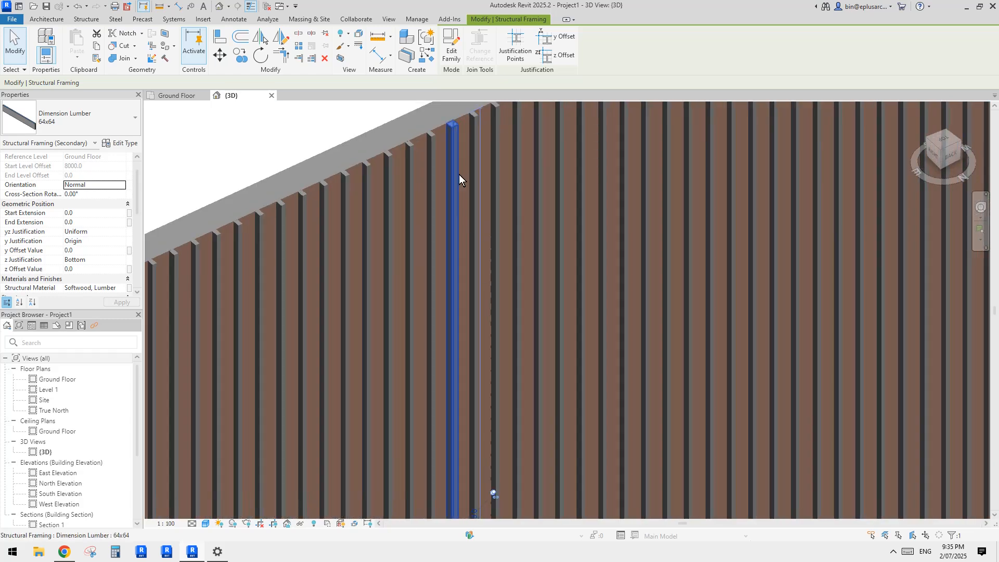
pyautogui.moveTo(444, 206); pyautogui.dragTo(454, 254, button='middle')
pyautogui.press('Escape')
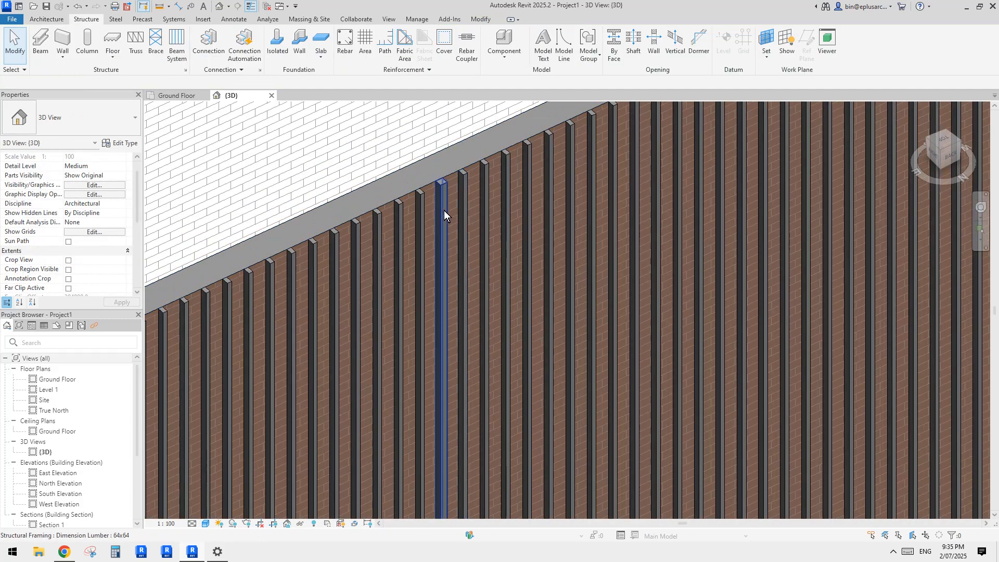
# Step: Select the 38x64 slat beside the 64x64 one and duplicate its type as 140x64
pyautogui.click(442, 209)
pyautogui.click(462, 199)
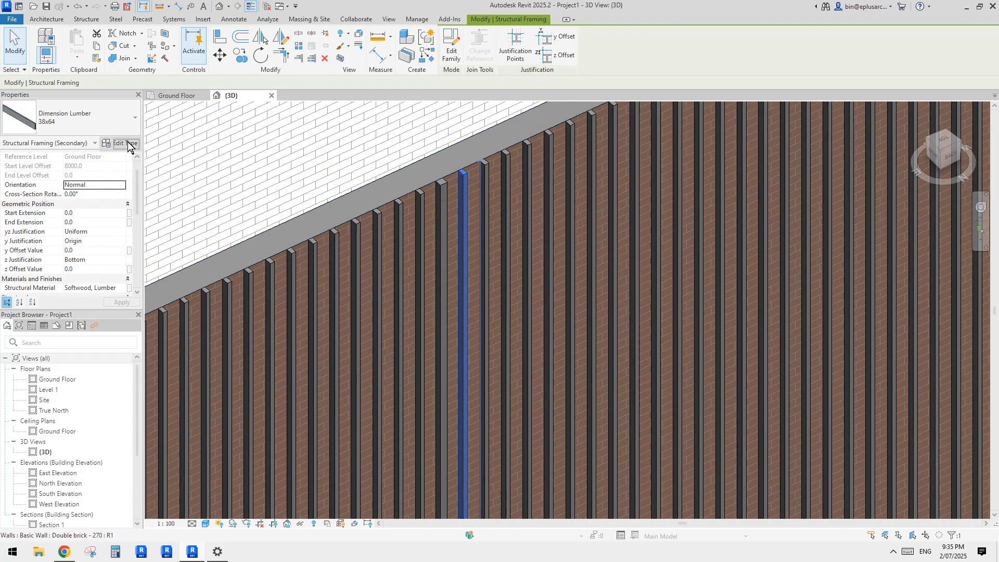
pyautogui.click(125, 143)
pyautogui.click(474, 189)
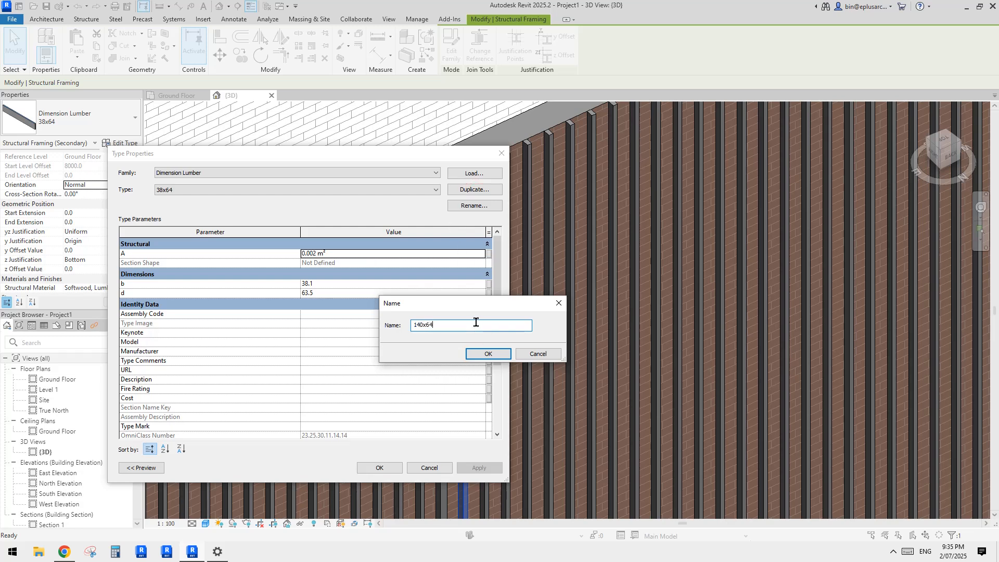
pyautogui.write('140x64')
pyautogui.click(484, 353)
# Step: Set dimension d to 64 and dimension b to 140 for the 140x64 type and apply it
pyautogui.click(335, 293)
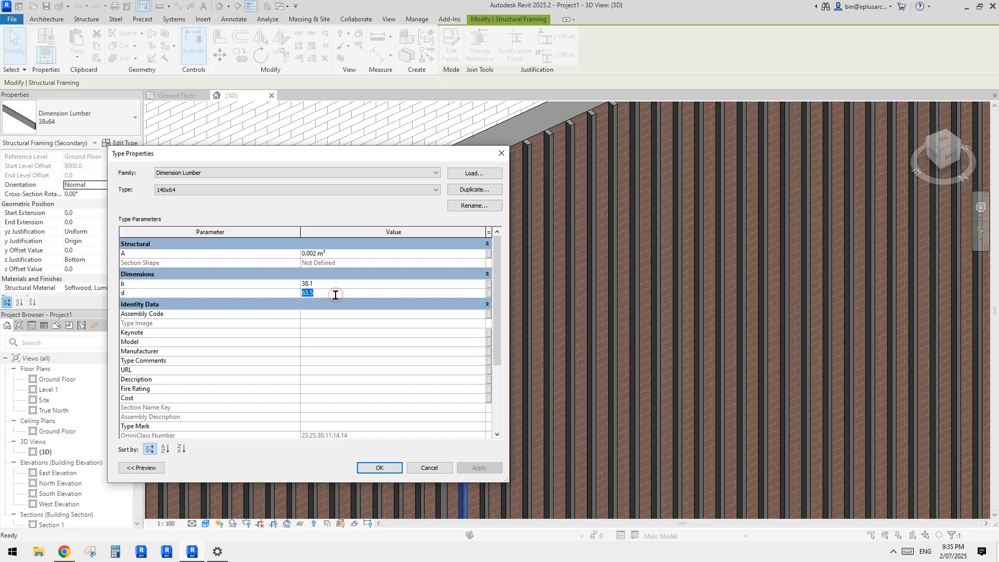
pyautogui.write('64')
pyautogui.click(336, 286)
pyautogui.write('14')
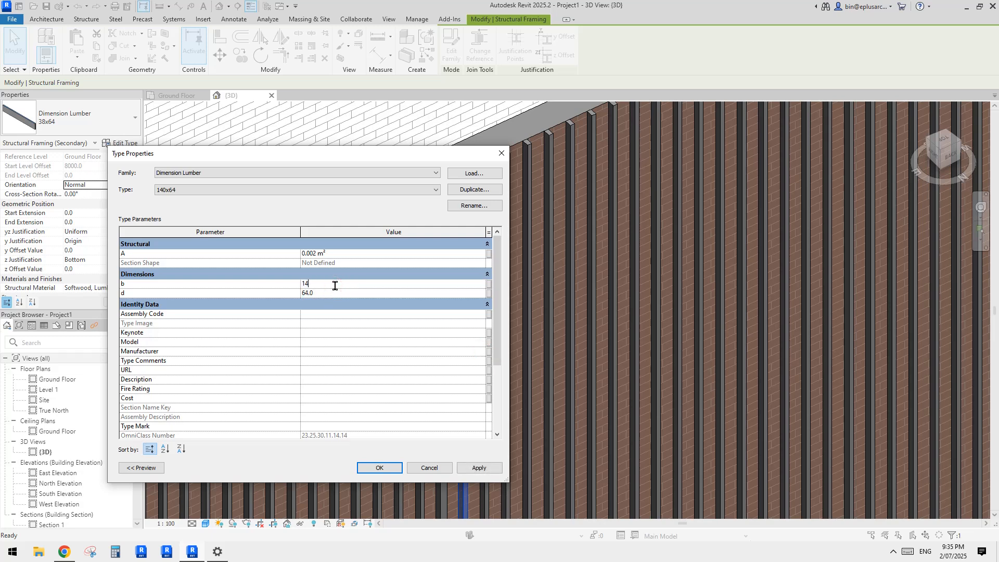
pyautogui.write('0')
pyautogui.click(379, 467)
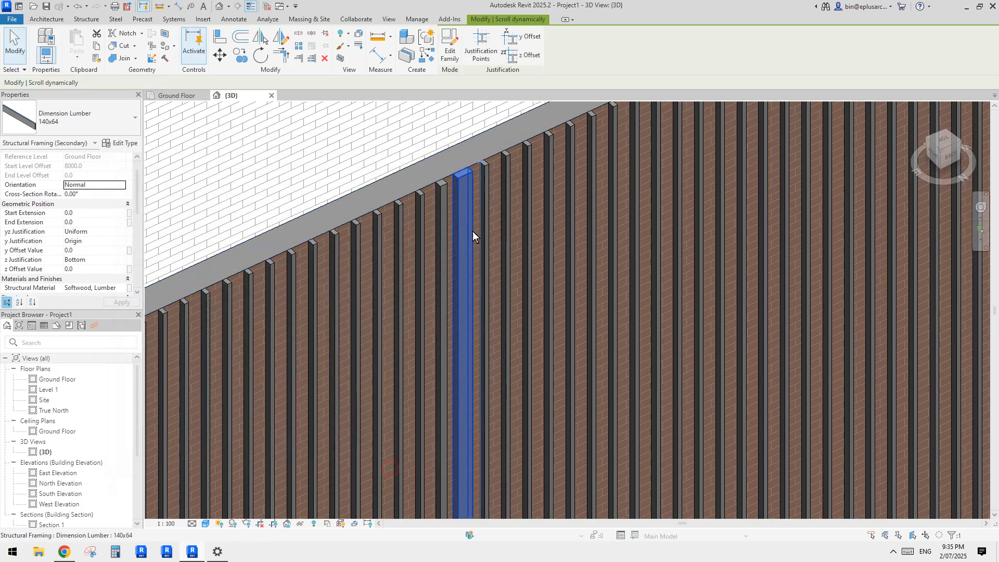
# Step: Review the Dimension Lumber types available for the 140x64 slat, keep its type, and deselect it
pyautogui.click(104, 116)
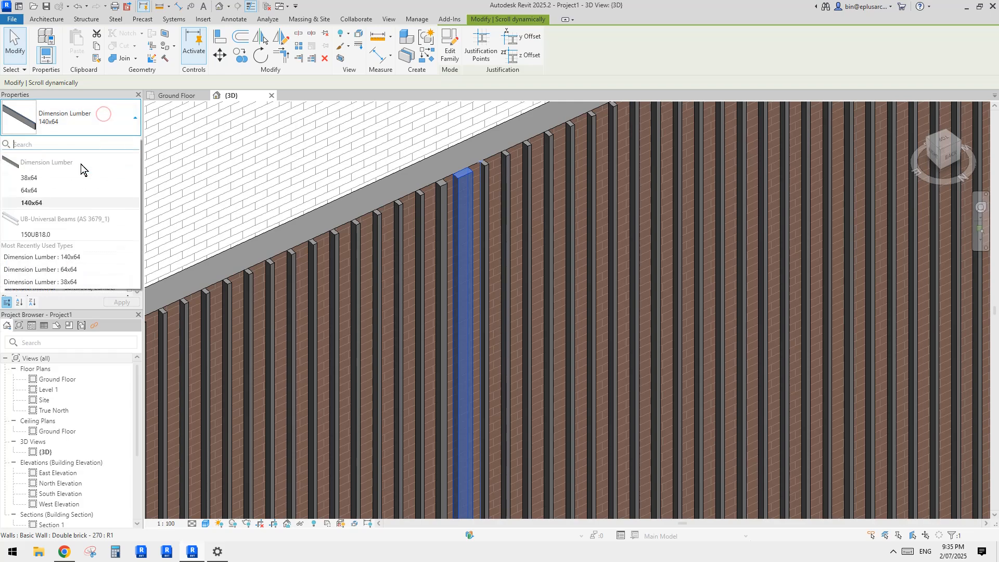
pyautogui.click(42, 201)
pyautogui.press('Escape')
pyautogui.click(464, 203)
pyautogui.scroll(-3, 468, 213)
pyautogui.moveTo(476, 226); pyautogui.dragTo(497, 242, button='middle')
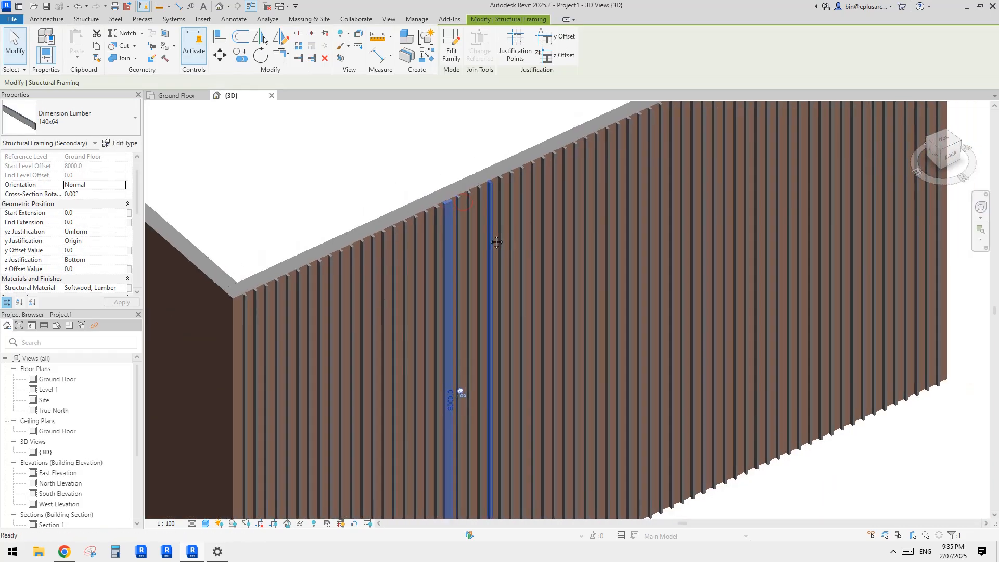
pyautogui.scroll(2, 497, 245)
pyautogui.press('Escape')
# Step: Isolate the structural framing category in the 3D view so only the slats are displayed, using one slat as reference
pyautogui.scroll(-2, 505, 253)
pyautogui.moveTo(534, 271); pyautogui.dragTo(492, 278, button='middle')
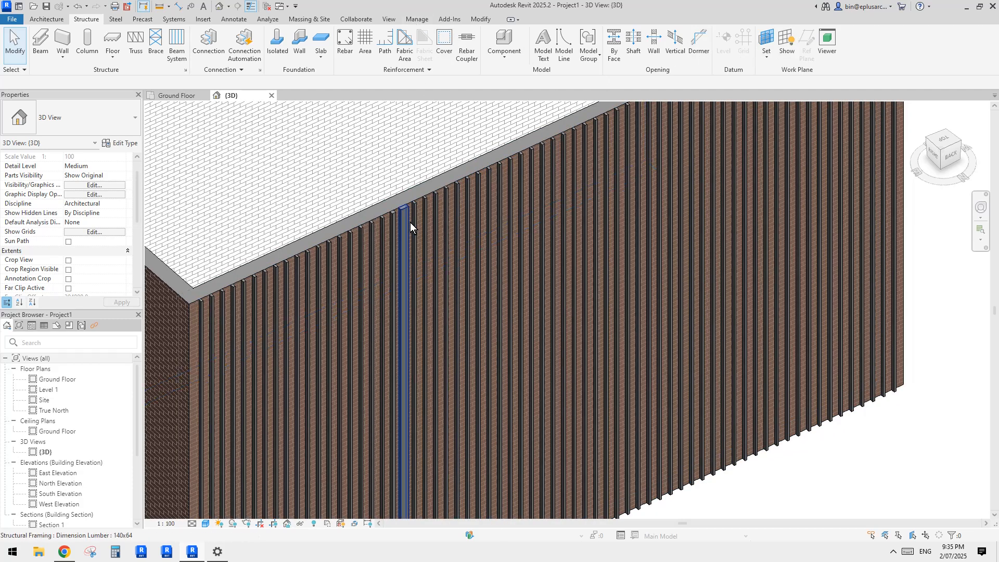
pyautogui.scroll(-2, 582, 249)
pyautogui.scroll(2, 572, 248)
pyautogui.moveTo(545, 284); pyautogui.dragTo(549, 256, button='middle')
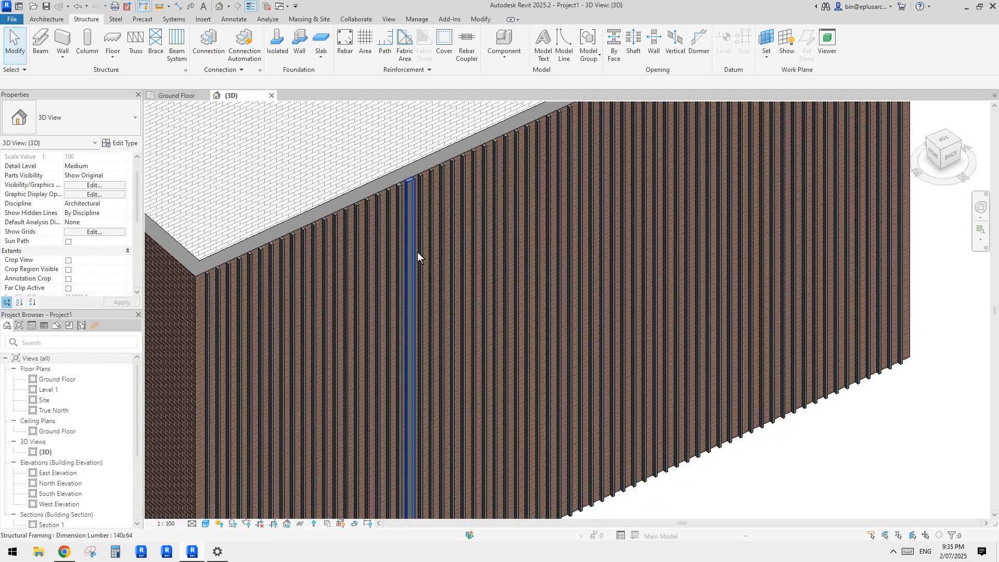
pyautogui.moveTo(417, 252); pyautogui.dragTo(647, 260, button='middle')
pyautogui.scroll(-2, 610, 248)
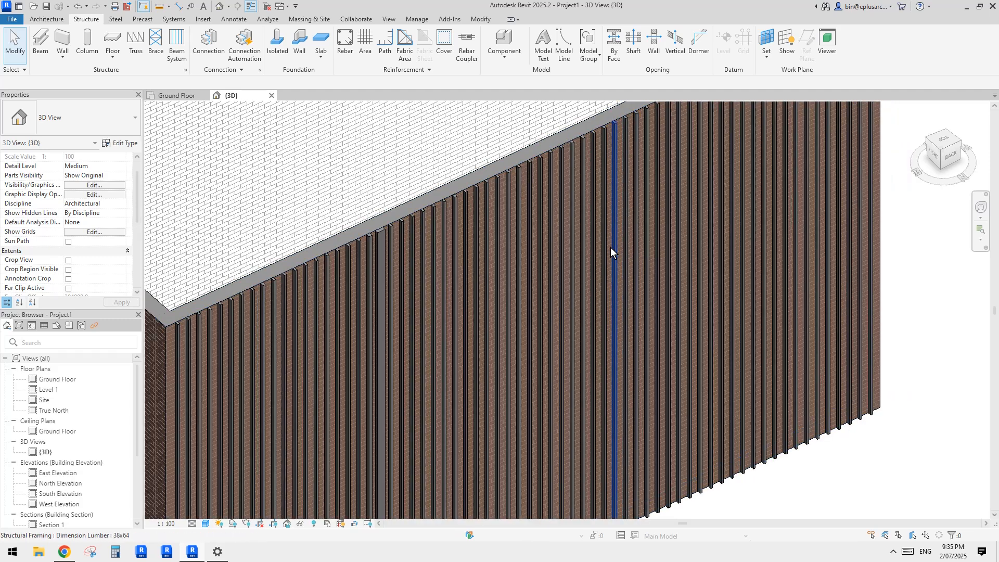
pyautogui.click(566, 260)
pyautogui.press('i')
pyautogui.press('c')
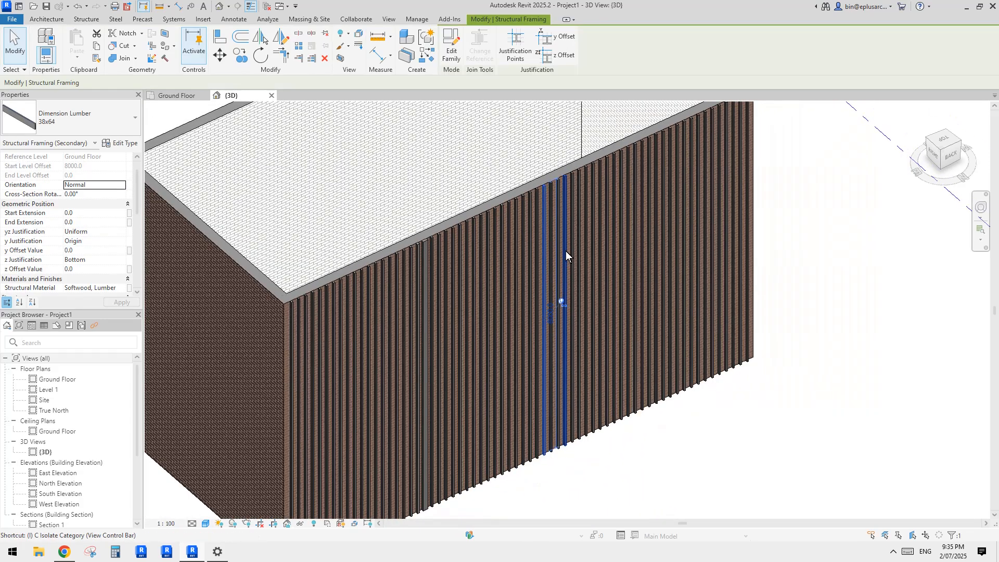
pyautogui.scroll(-1, 542, 329)
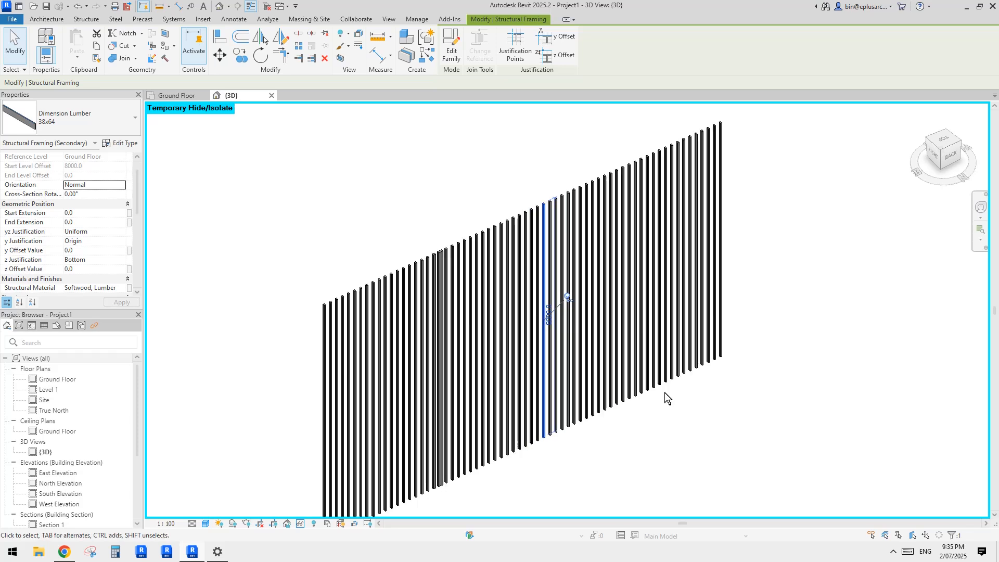
pyautogui.click(685, 420)
pyautogui.keyDown('shift'); pyautogui.moveTo(685, 421); pyautogui.dragTo(645, 402, button='middle'); pyautogui.keyUp('shift')
pyautogui.click(735, 278)
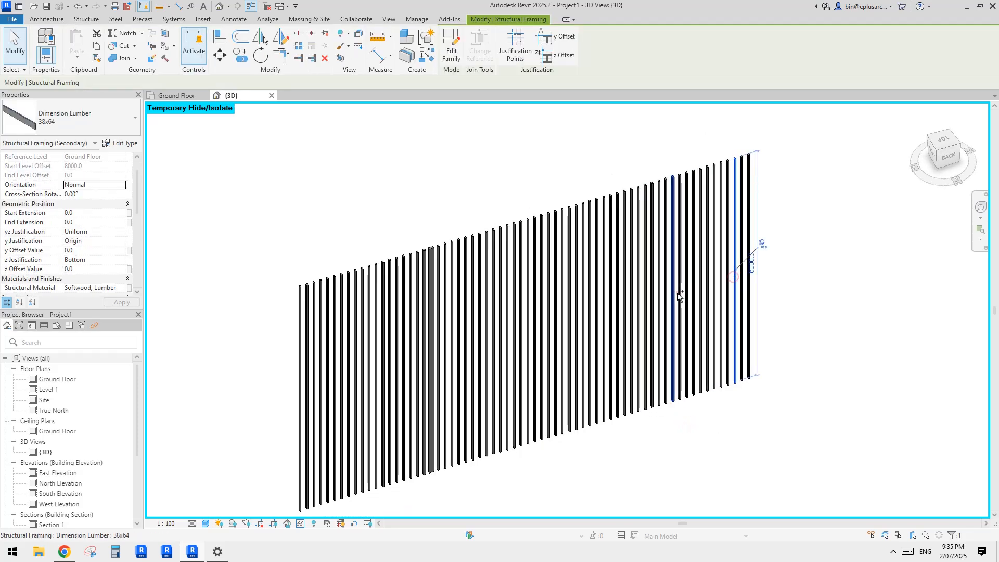
pyautogui.keyDown('ctrl'); pyautogui.click(674, 295); pyautogui.keyUp('ctrl')
pyautogui.keyDown('ctrl'); pyautogui.click(610, 314); pyautogui.keyUp('ctrl')
pyautogui.keyDown('ctrl'); pyautogui.click(541, 333); pyautogui.keyUp('ctrl')
pyautogui.keyDown('ctrl'); pyautogui.click(480, 343); pyautogui.keyUp('ctrl')
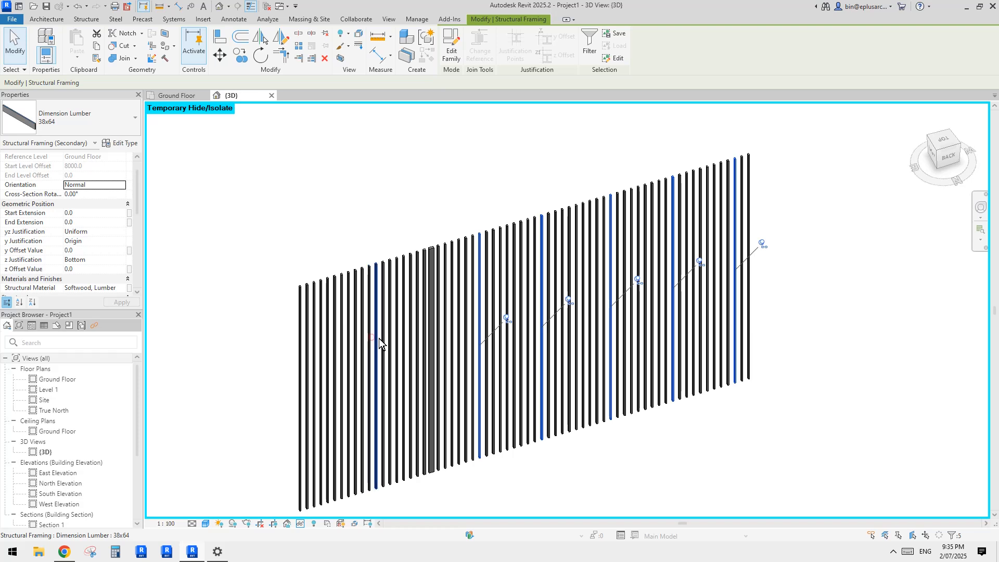
pyautogui.press('Escape')
# Step: Select eleven 38x64 slats scattered at irregular intervals across the facade, change their type to 64x64, and clear the selection
pyautogui.scroll(2, 352, 358)
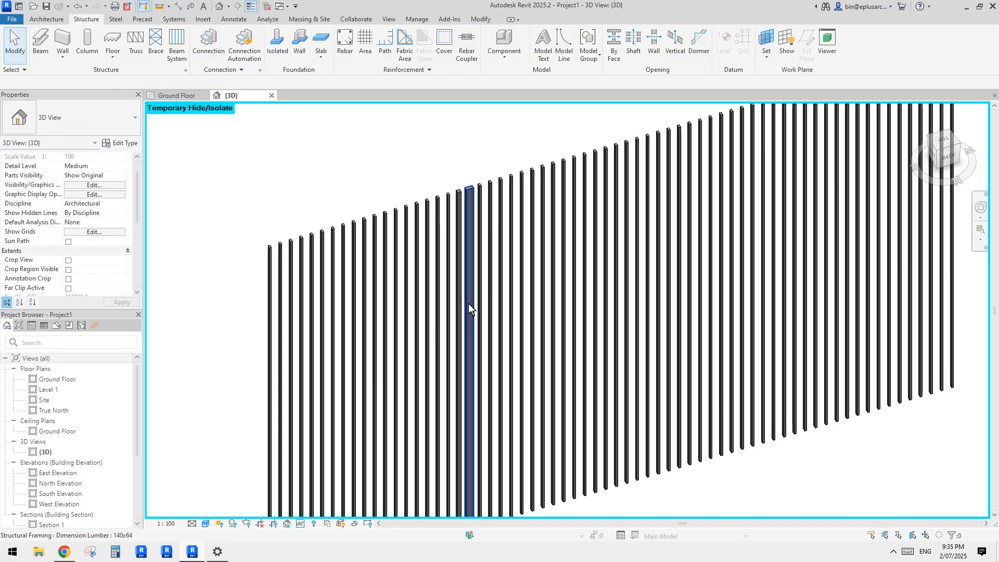
pyautogui.keyDown('shift'); pyautogui.moveTo(469, 304); pyautogui.dragTo(711, 297, button='middle'); pyautogui.keyUp('shift')
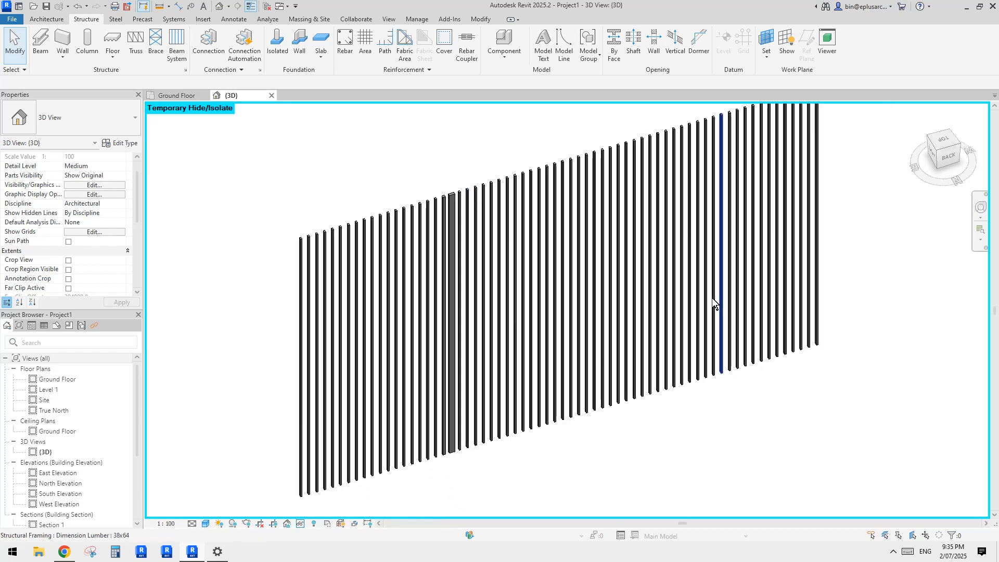
pyautogui.moveTo(461, 277); pyautogui.dragTo(465, 309, button='middle')
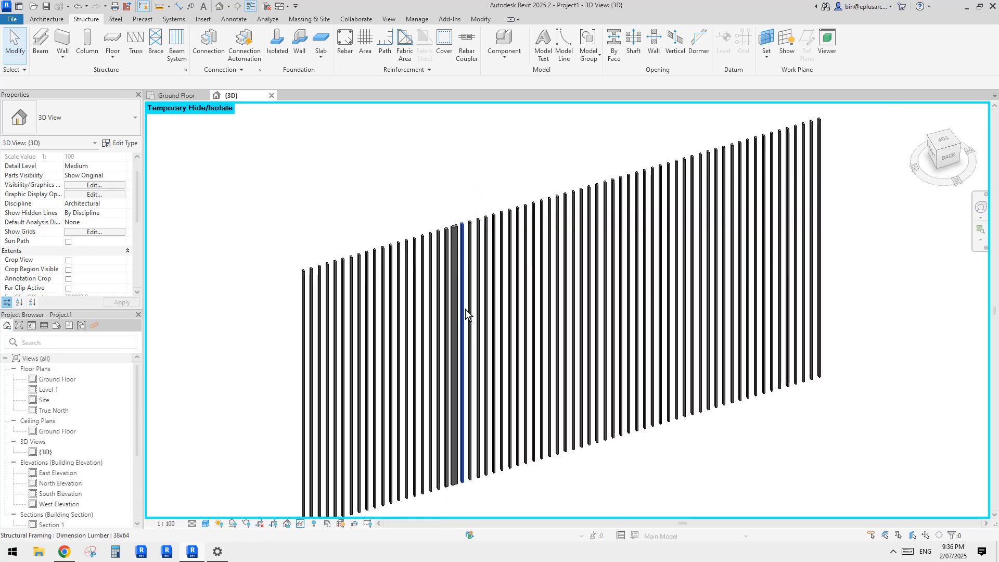
pyautogui.click(762, 272)
pyautogui.keyDown('ctrl'); pyautogui.click(667, 295); pyautogui.keyUp('ctrl')
pyautogui.keyDown('ctrl'); pyautogui.click(575, 313); pyautogui.keyUp('ctrl')
pyautogui.keyDown('ctrl'); pyautogui.click(527, 337); pyautogui.keyUp('ctrl')
pyautogui.keyDown('ctrl'); pyautogui.click(630, 315); pyautogui.keyUp('ctrl')
pyautogui.keyDown('ctrl'); pyautogui.click(709, 302); pyautogui.keyUp('ctrl')
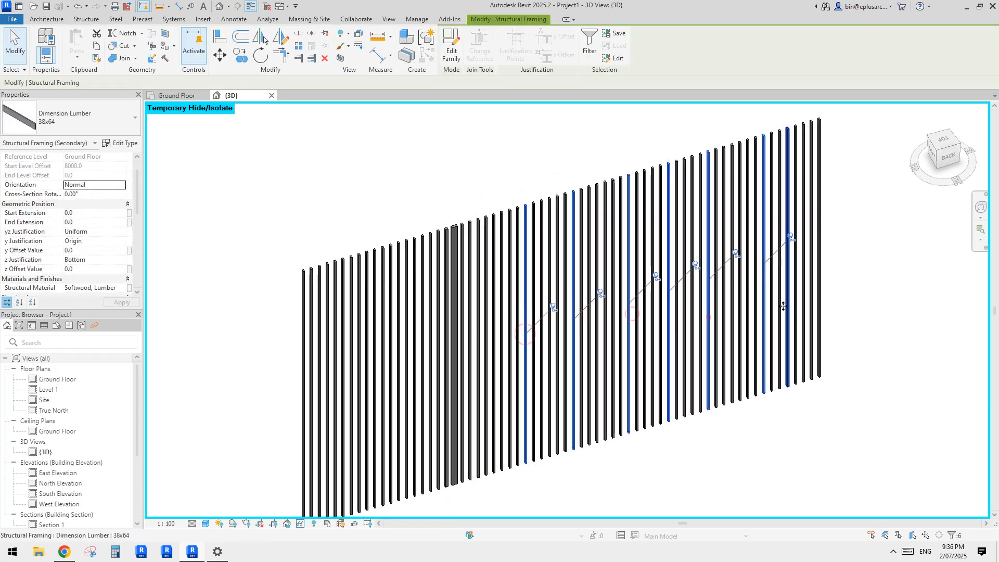
pyautogui.keyDown('ctrl'); pyautogui.click(789, 306); pyautogui.keyUp('ctrl')
pyautogui.keyDown('ctrl'); pyautogui.click(487, 354); pyautogui.keyUp('ctrl')
pyautogui.keyDown('ctrl'); pyautogui.click(407, 371); pyautogui.keyUp('ctrl')
pyautogui.keyDown('ctrl'); pyautogui.click(353, 385); pyautogui.keyUp('ctrl')
pyautogui.keyDown('ctrl'); pyautogui.click(320, 400); pyautogui.keyUp('ctrl')
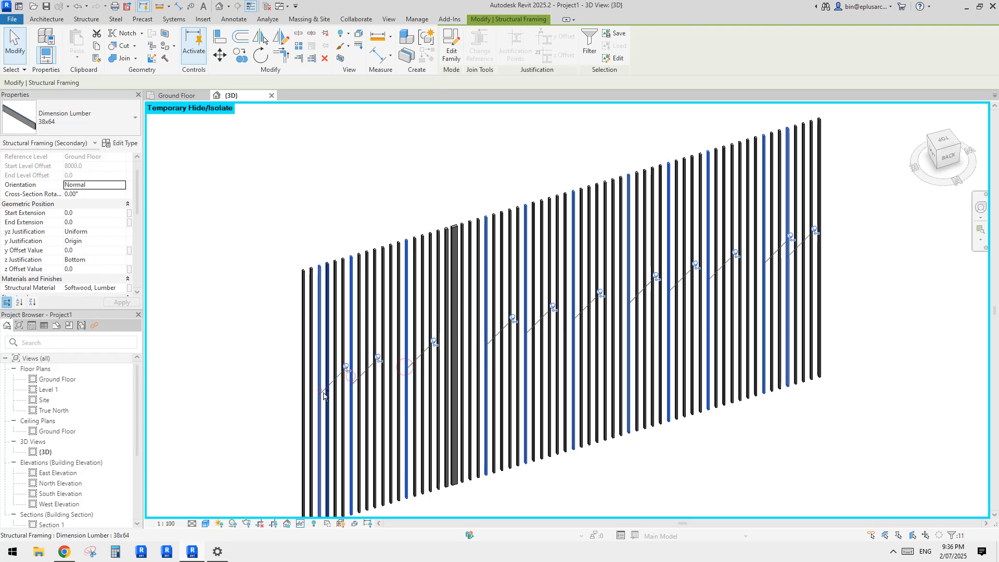
pyautogui.click(71, 117)
pyautogui.click(4, 190)
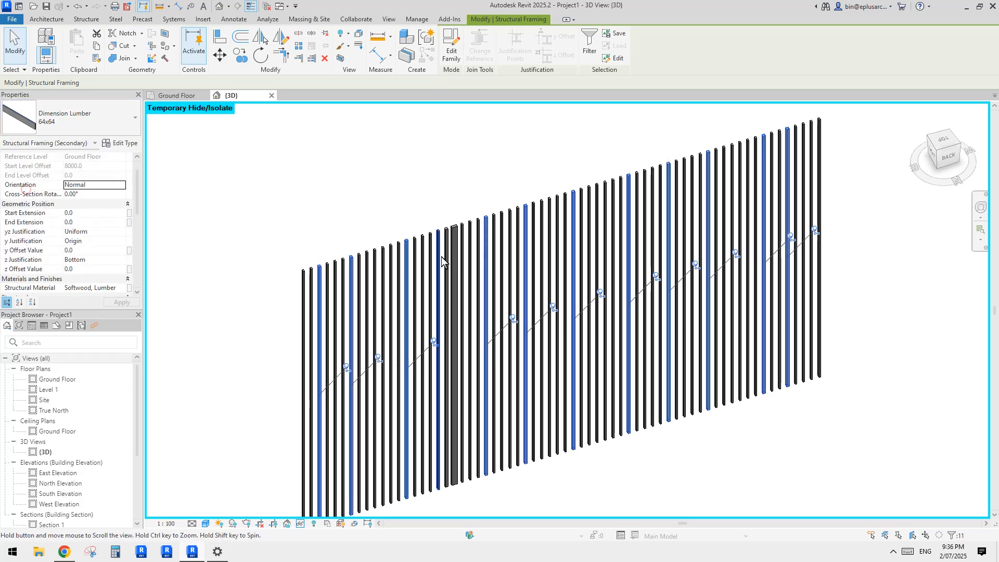
pyautogui.click(759, 220)
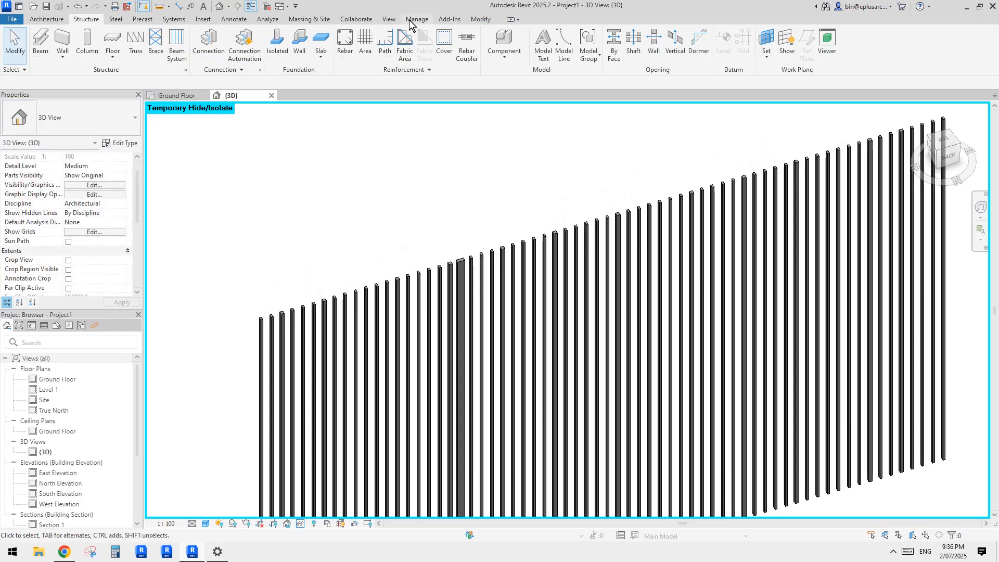
# Step: Match the type of the 140x64 slat onto nine other slats scattered across the facade, and clear the source type
pyautogui.click(488, 20)
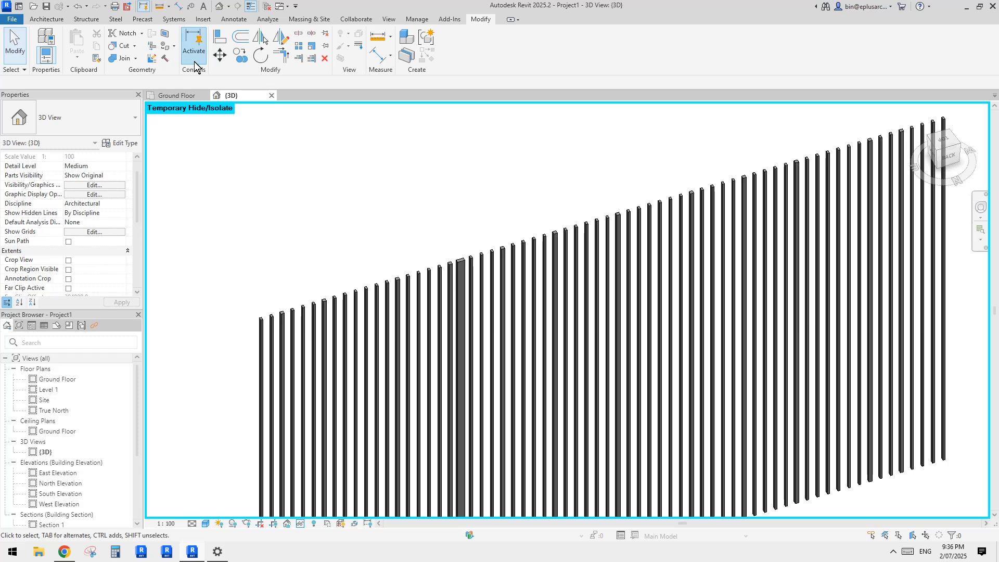
pyautogui.click(97, 58)
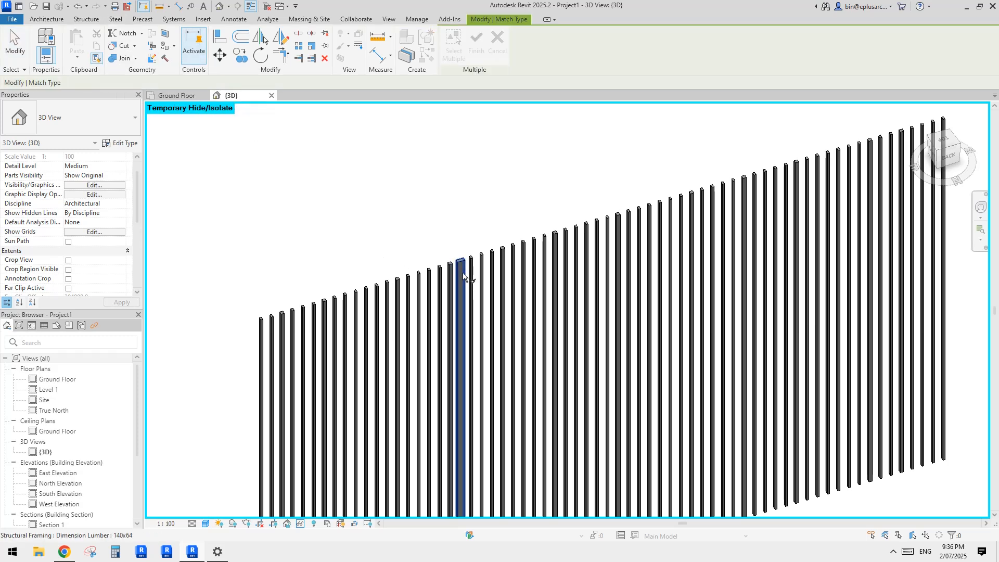
pyautogui.click(461, 322)
pyautogui.click(368, 318)
pyautogui.click(283, 339)
pyautogui.click(672, 301)
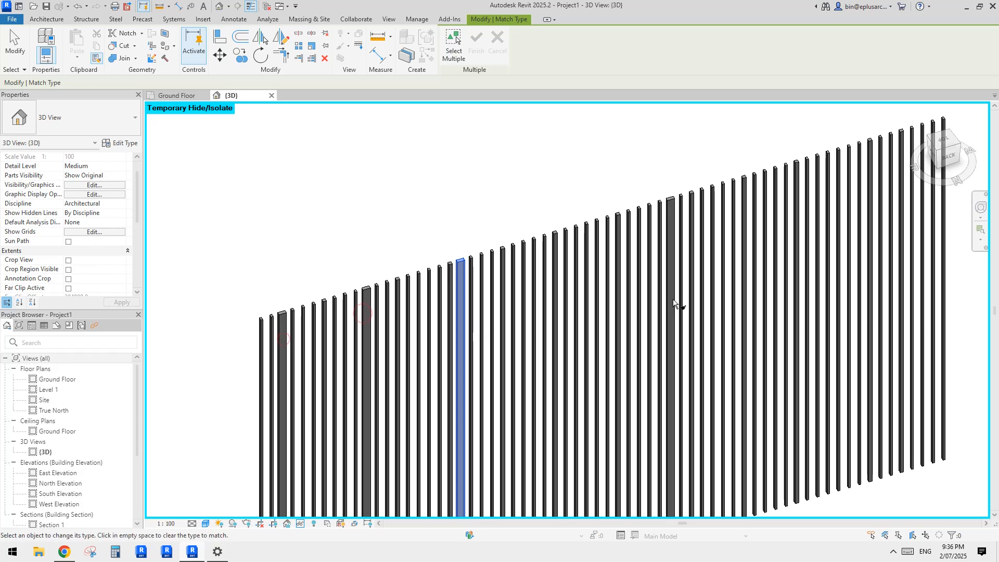
pyautogui.click(575, 316)
pyautogui.click(512, 316)
pyautogui.click(774, 281)
pyautogui.click(871, 252)
pyautogui.click(921, 239)
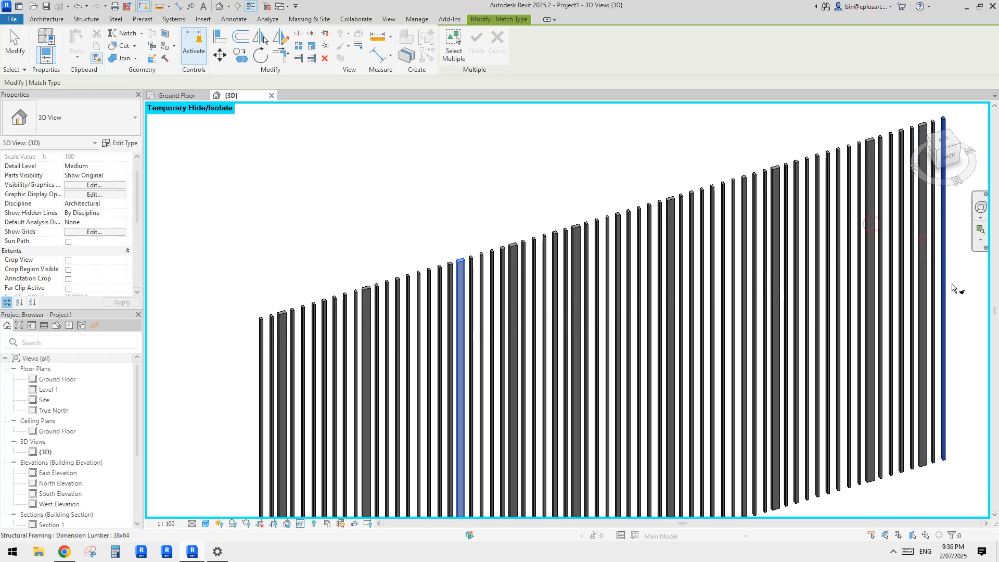
pyautogui.moveTo(951, 285); pyautogui.dragTo(858, 299, button='middle')
pyautogui.click(722, 310)
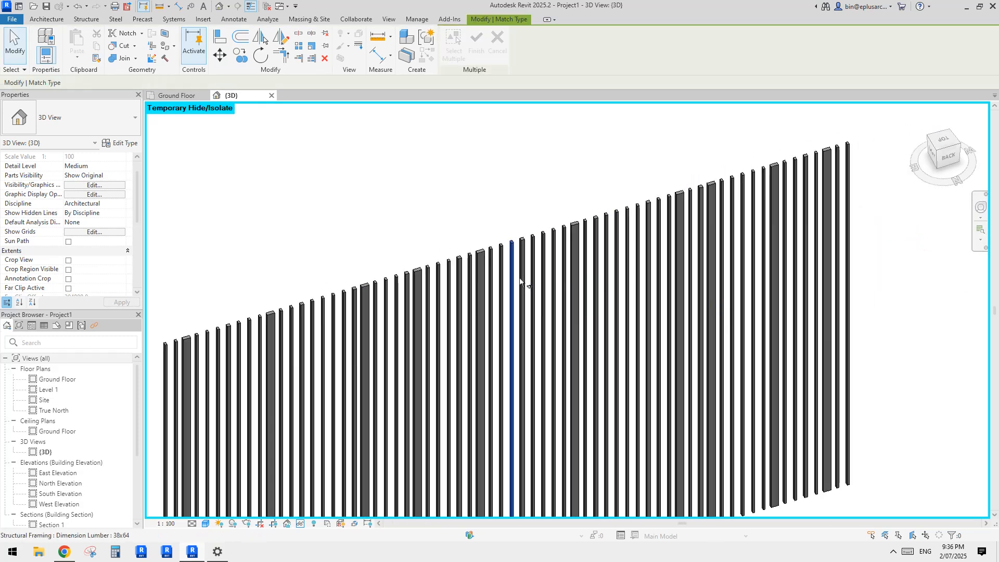
# Step: Match the type of a narrow slat near one end of the facade onto several other scattered slats, and end the command
pyautogui.scroll(-2, 461, 281)
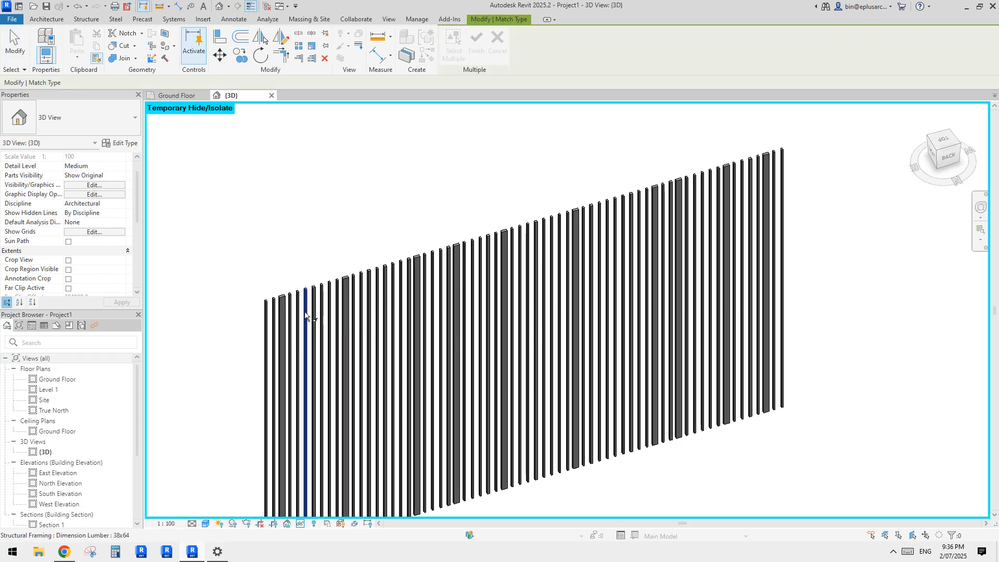
pyautogui.click(313, 303)
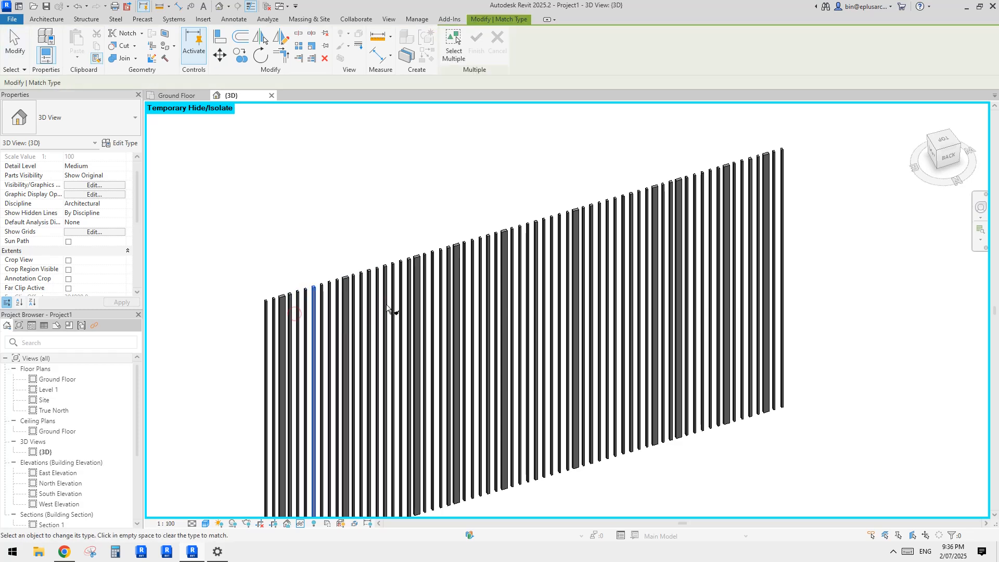
pyautogui.click(483, 280)
pyautogui.click(552, 262)
pyautogui.click(612, 246)
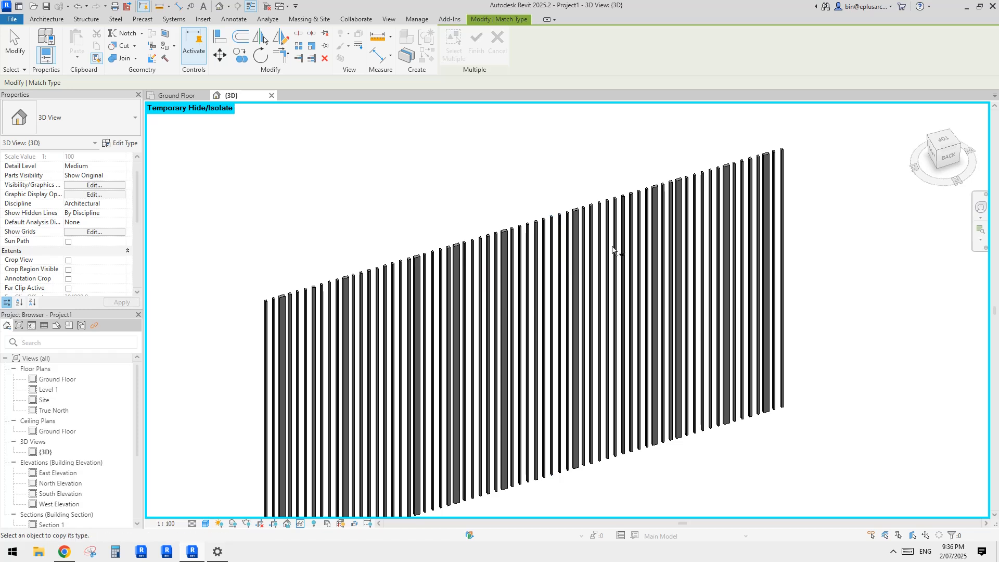
pyautogui.click(703, 233)
pyautogui.click(748, 231)
pyautogui.press('Escape')
pyautogui.press('Escape')
# Step: Examine the distribution of slat widths across the isolated facade from several angles and distances
pyautogui.scroll(-3, 561, 313)
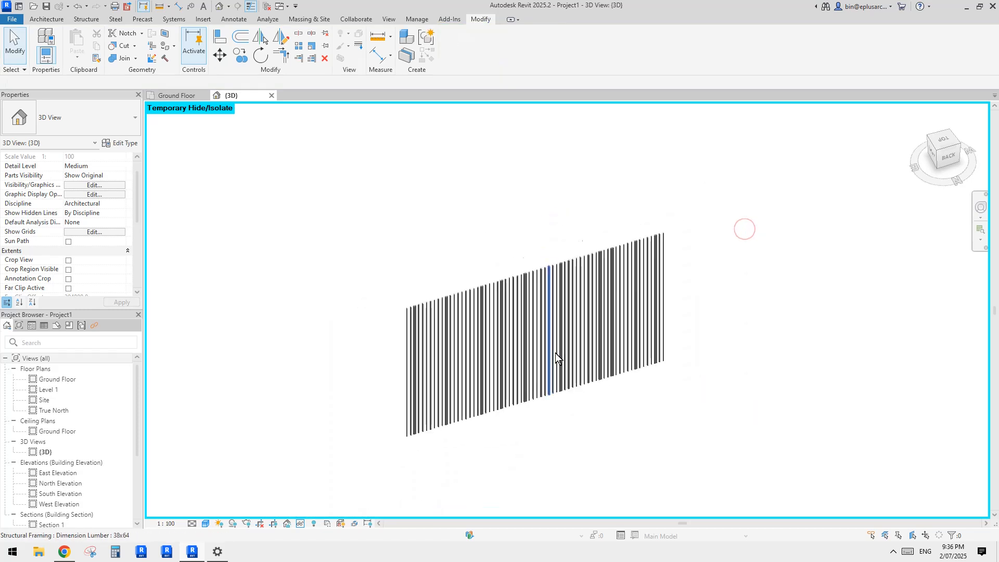
pyautogui.keyDown('shift'); pyautogui.moveTo(555, 353); pyautogui.dragTo(551, 341, button='middle'); pyautogui.keyUp('shift')
pyautogui.scroll(2, 551, 342)
pyautogui.keyDown('shift'); pyautogui.moveTo(558, 298); pyautogui.dragTo(476, 304, button='middle'); pyautogui.keyUp('shift')
pyautogui.moveTo(486, 207); pyautogui.dragTo(482, 207, button='middle')
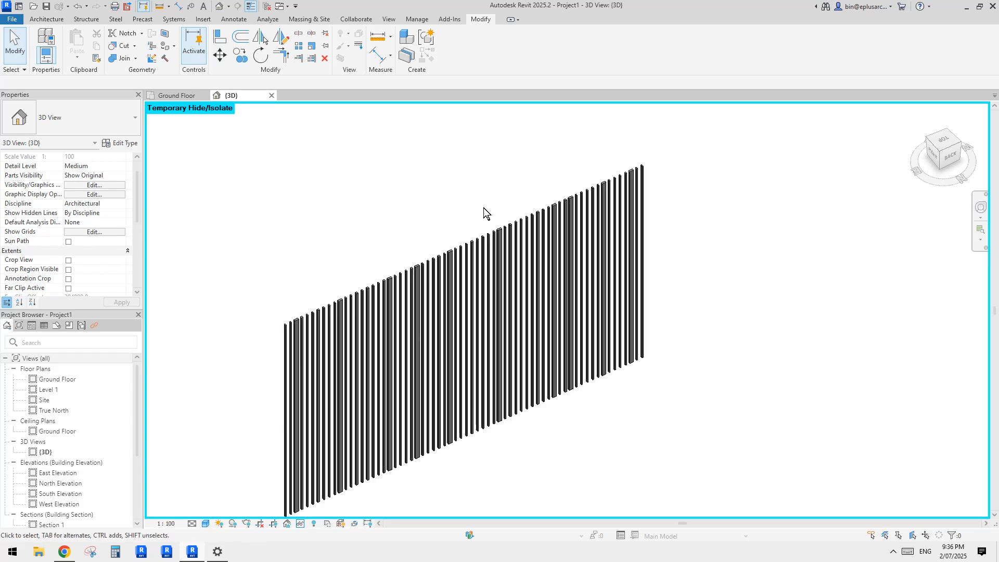
pyautogui.moveTo(433, 327); pyautogui.dragTo(426, 328, button='middle')
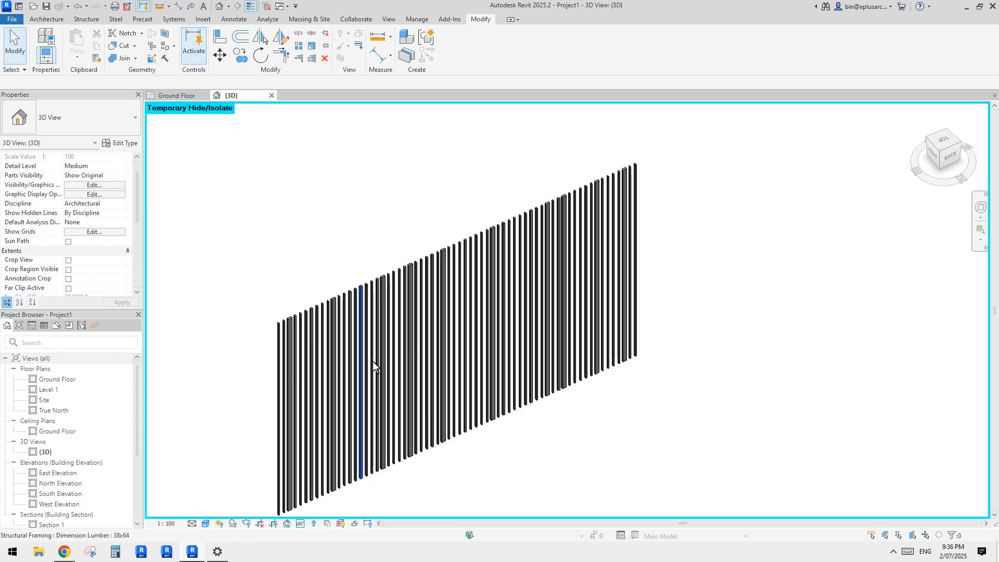
pyautogui.scroll(2, 312, 343)
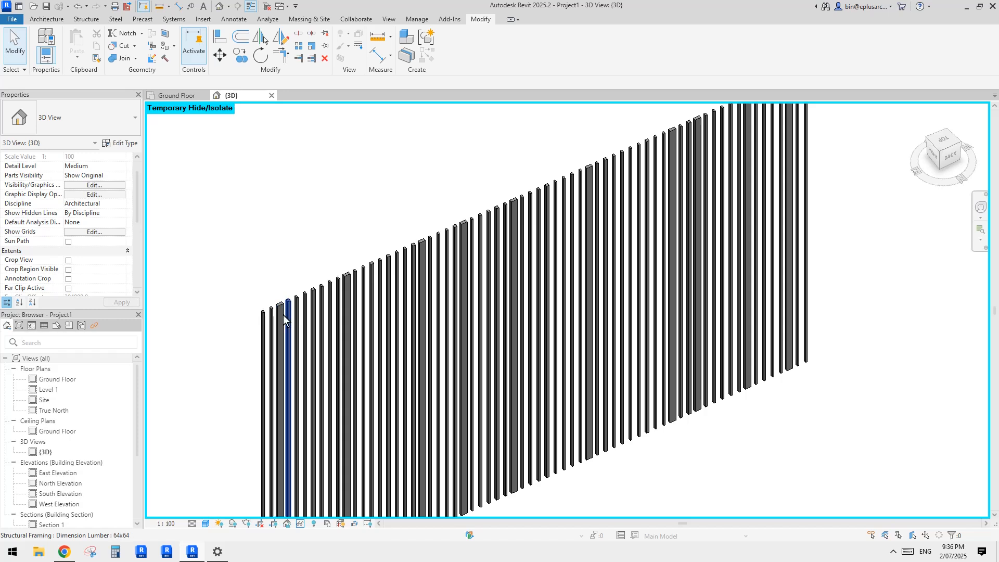
pyautogui.scroll(-4, 408, 298)
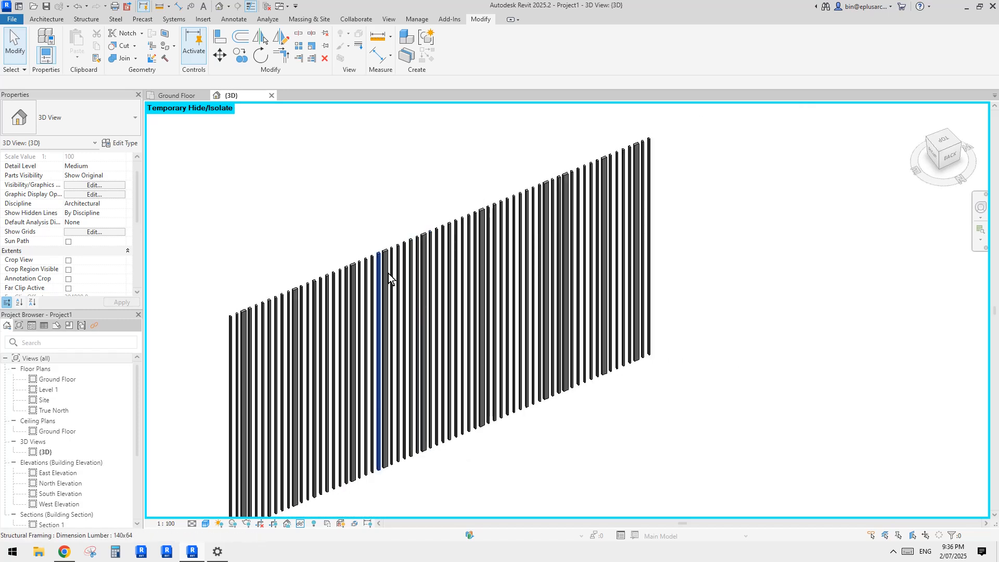
# Step: Close the inactive views so only the 3D view stays open, and launch Dynamo
pyautogui.click(266, 6)
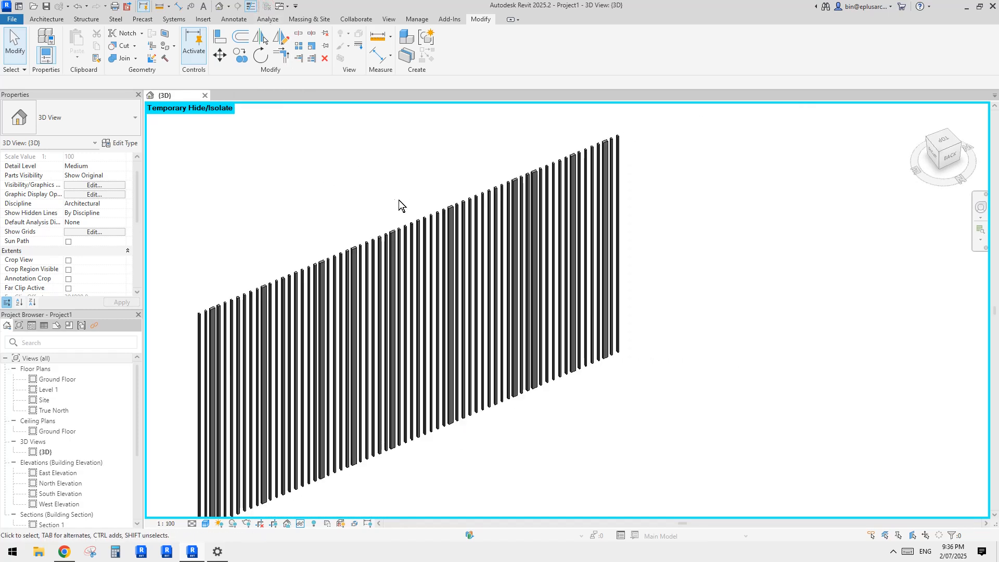
pyautogui.click(417, 19)
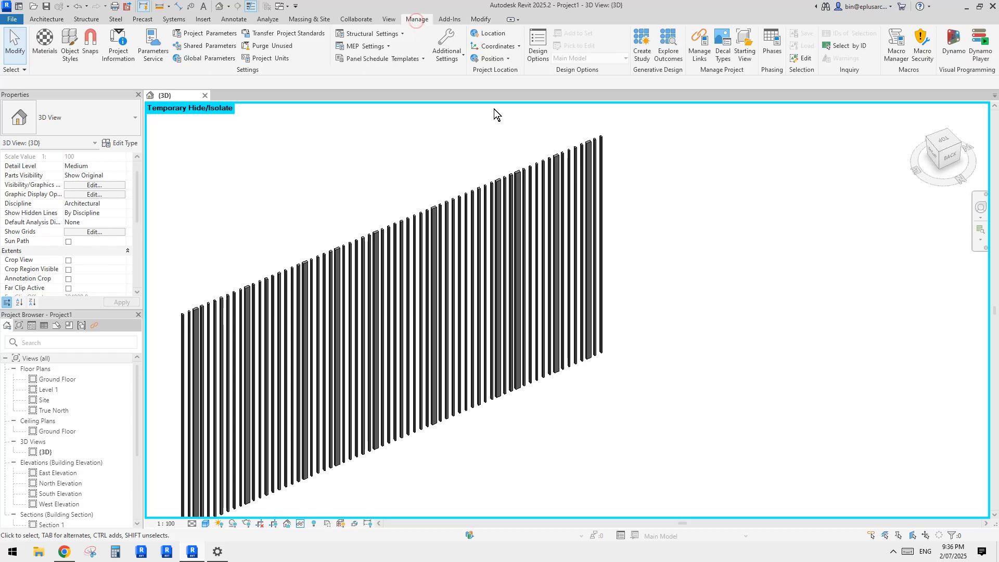
pyautogui.moveTo(410, 192); pyautogui.dragTo(414, 198, button='middle')
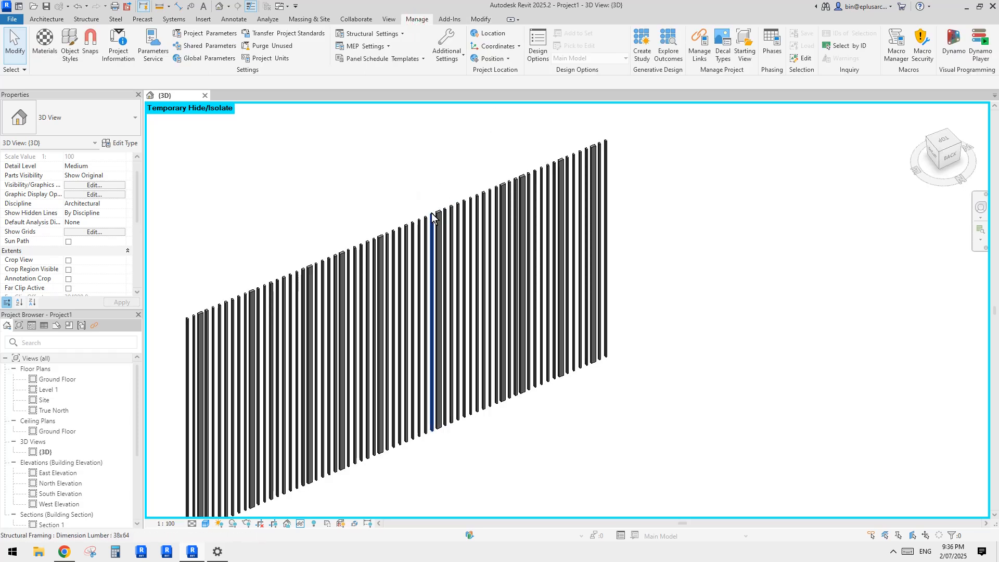
pyautogui.moveTo(408, 256); pyautogui.dragTo(412, 234, button='middle')
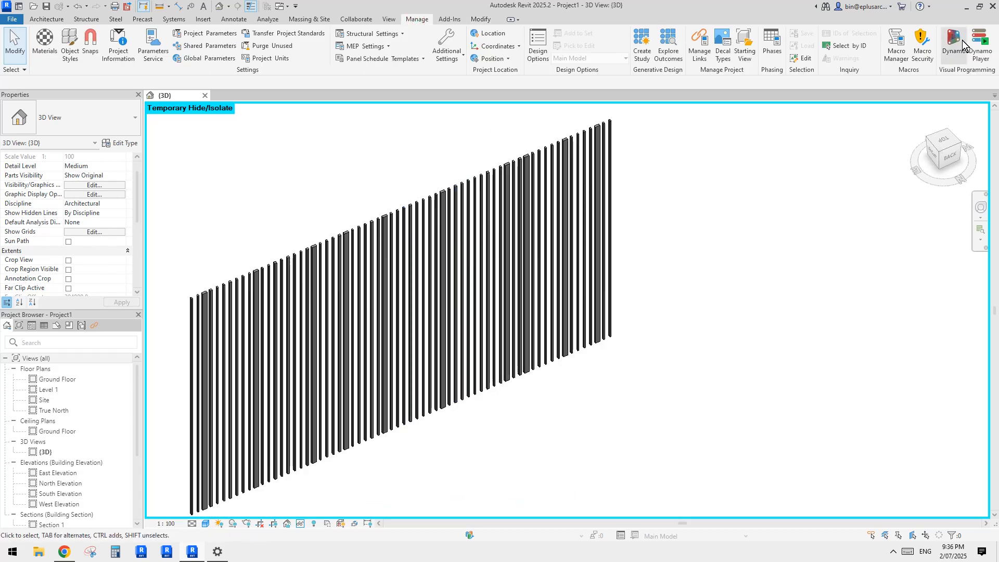
pyautogui.click(962, 41)
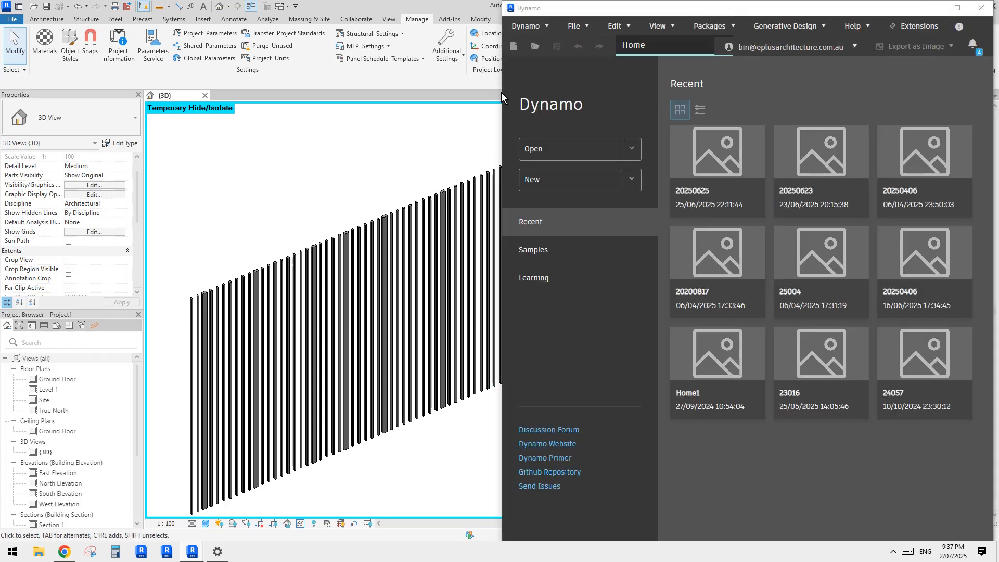
# Step: Create a new Dynamo workspace and set its run mode to Manual
pyautogui.moveTo(500, 94)
pyautogui.mouseDown()
pyautogui.moveTo(471, 95)
pyautogui.moveTo(501, 95)
pyautogui.mouseUp()
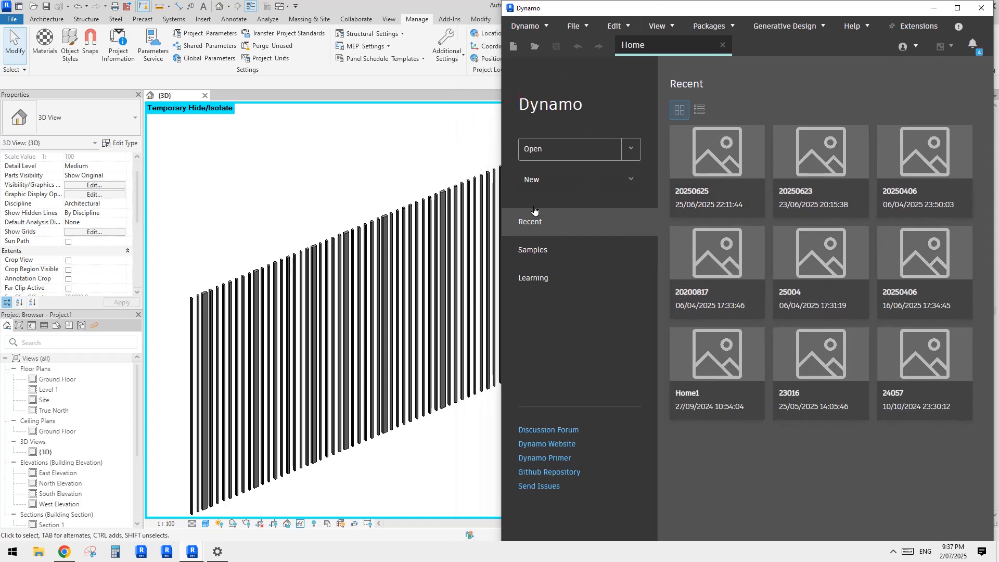
pyautogui.click(536, 186)
pyautogui.moveTo(419, 289); pyautogui.dragTo(379, 281, button='middle')
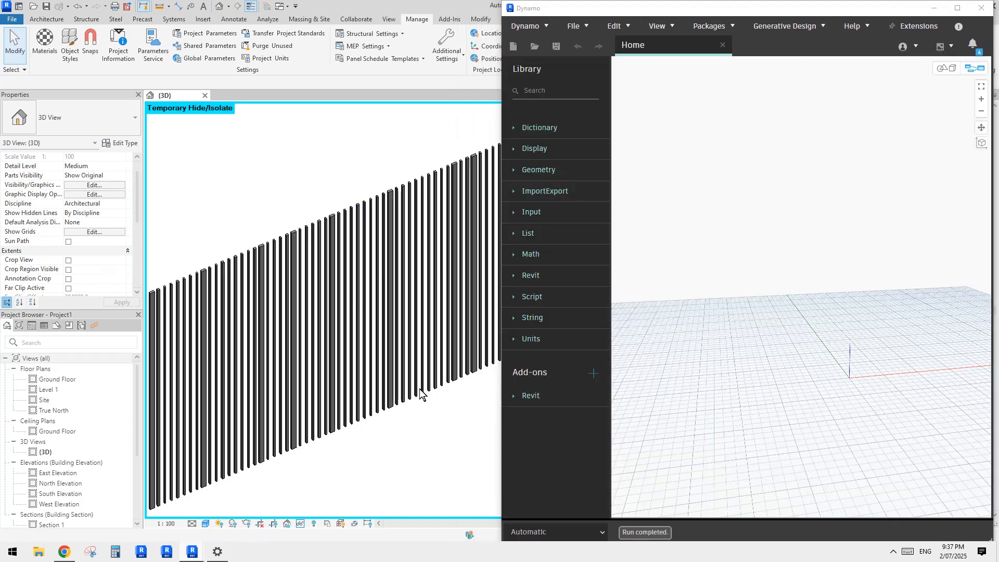
pyautogui.click(589, 531)
pyautogui.click(532, 479)
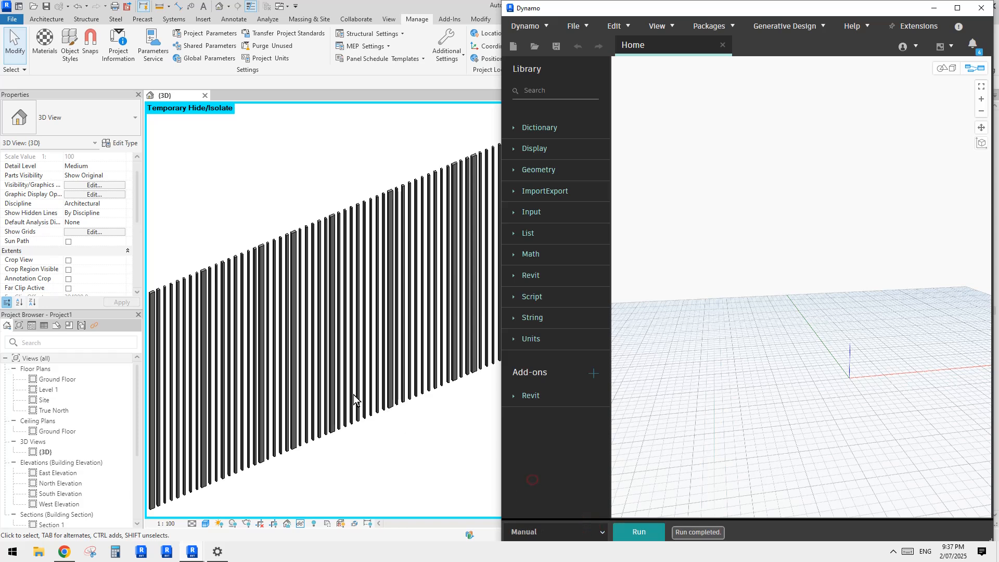
# Step: Inspect the type of a slat near the middle of the facade in the Revit view, and deselect it
pyautogui.keyDown('shift'); pyautogui.moveTo(353, 397); pyautogui.dragTo(352, 370, button='middle'); pyautogui.keyUp('shift')
pyautogui.click(336, 358)
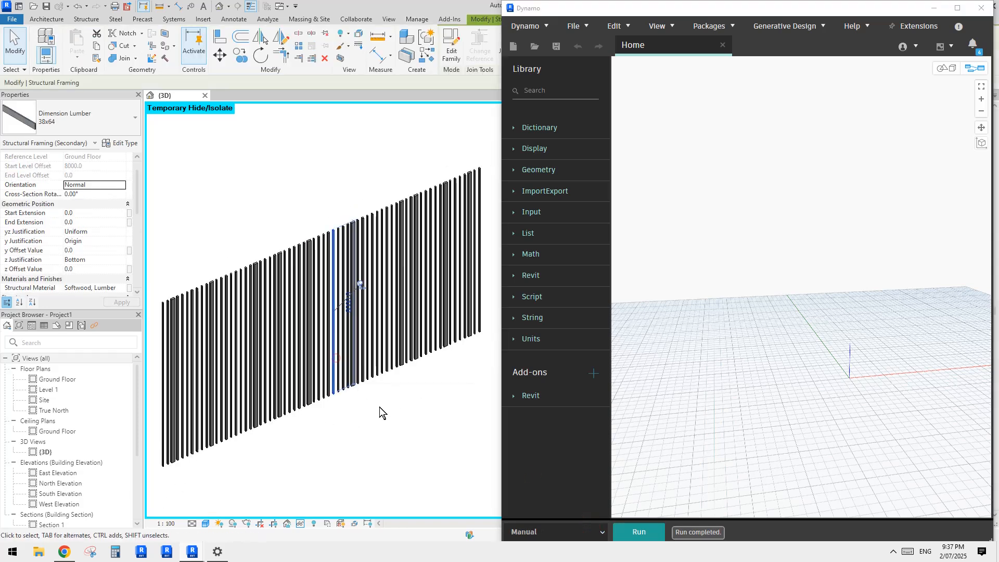
pyautogui.moveTo(379, 407)
pyautogui.keyDown('shift'); pyautogui.mouseDown(button='middle')
pyautogui.moveTo(386, 416)
pyautogui.moveTo(367, 410)
pyautogui.mouseUp(button='middle'); pyautogui.keyUp('shift')
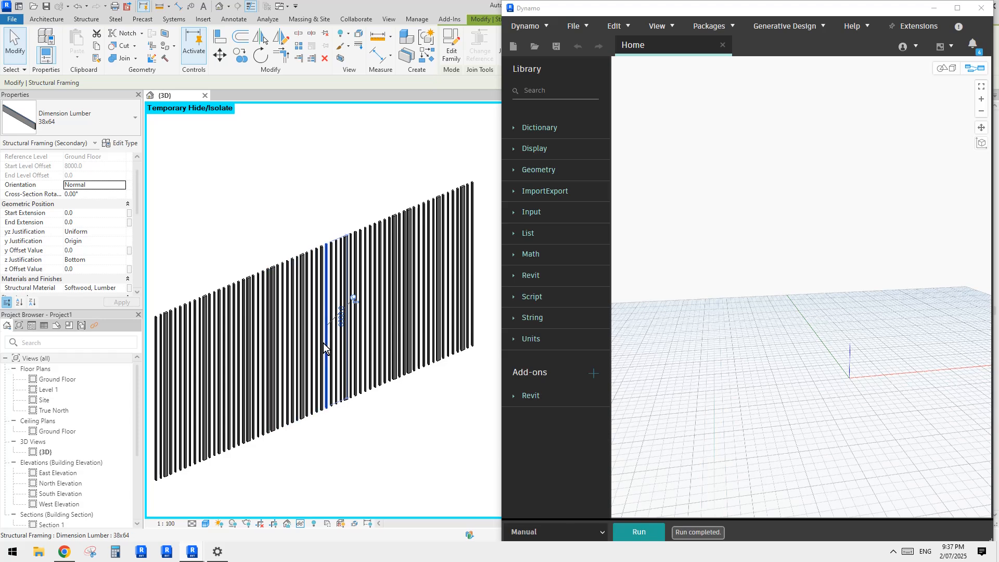
pyautogui.click(361, 423)
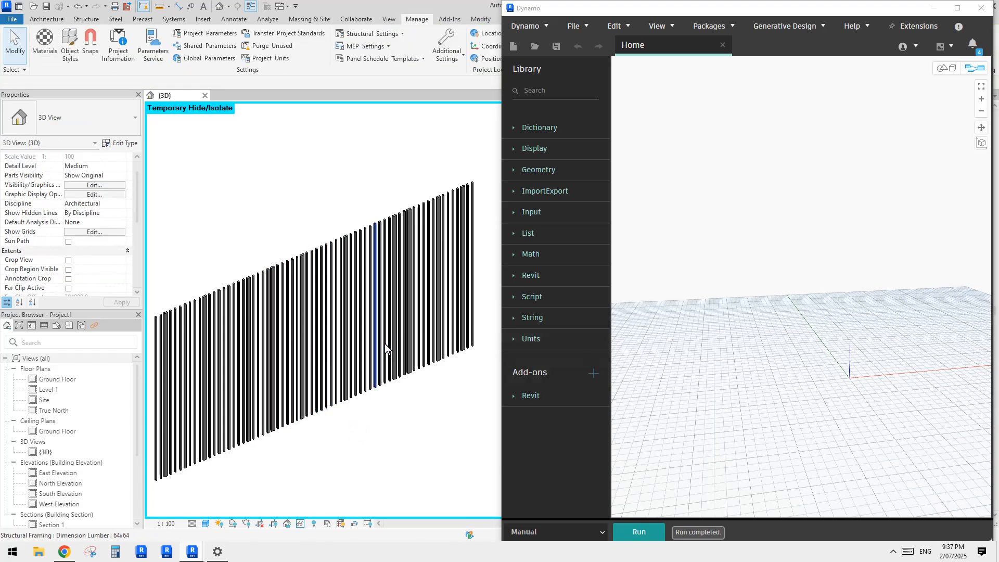
pyautogui.moveTo(385, 343); pyautogui.dragTo(381, 343, button='middle')
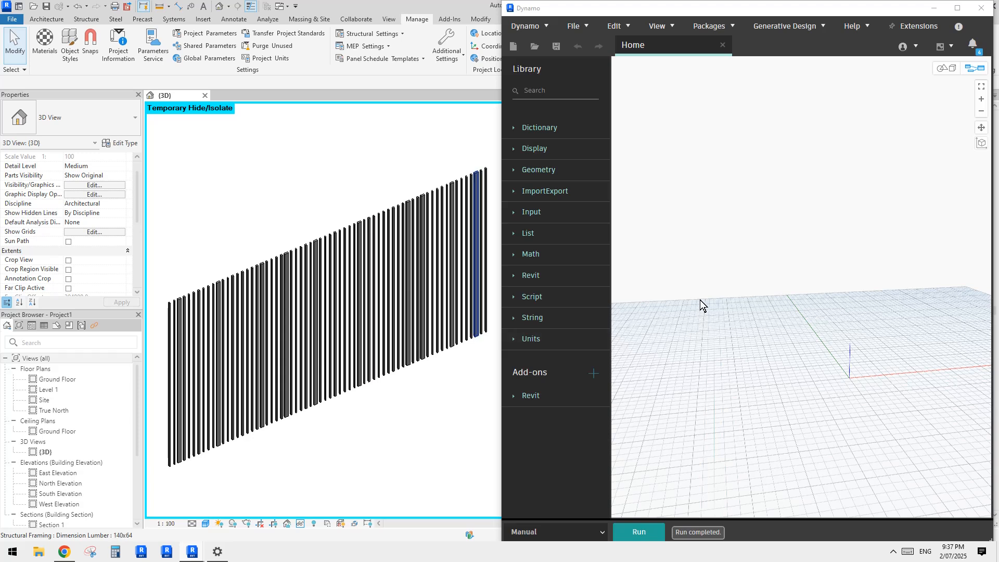
# Step: Add an Element.SetParameterByName node to the Dynamo graph and place it in the upper part of the canvas
pyautogui.rightClick(695, 248)
pyautogui.write('s')
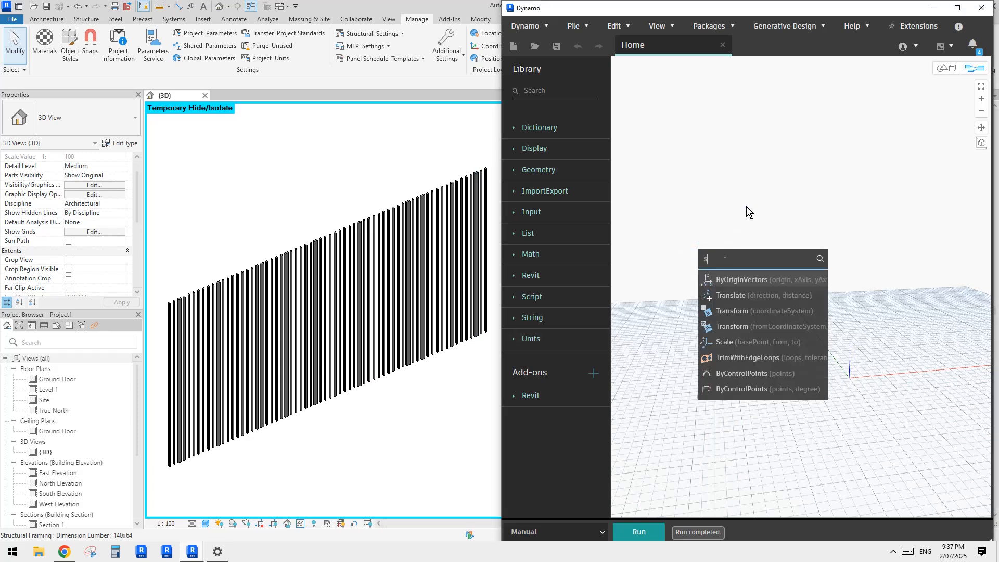
pyautogui.write('etparameter')
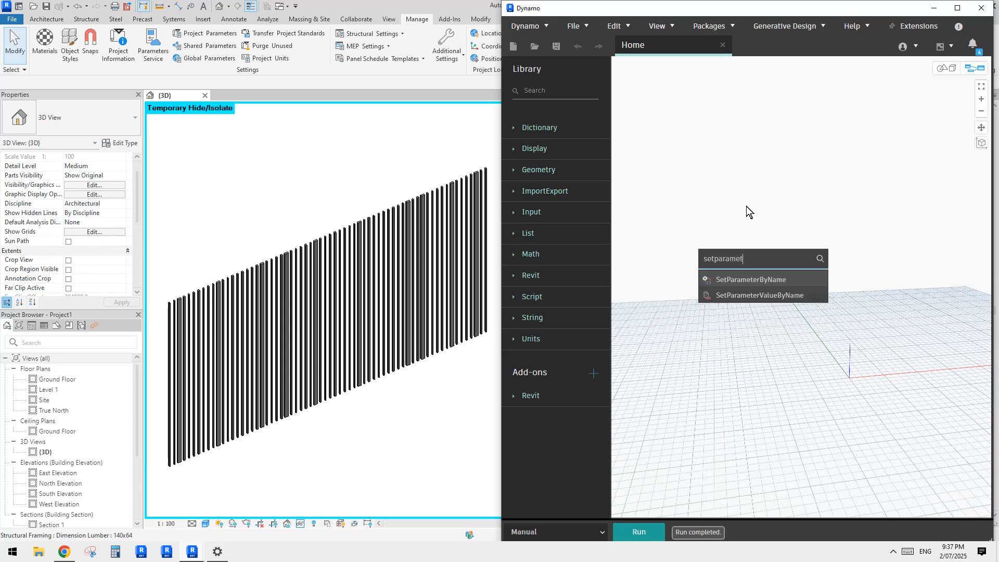
pyautogui.click(750, 276)
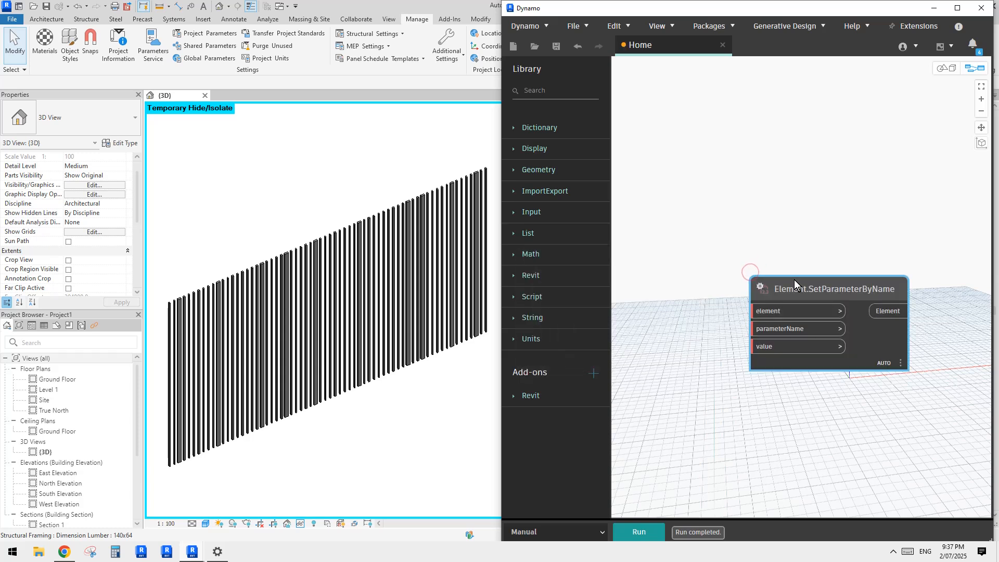
pyautogui.moveTo(794, 281); pyautogui.dragTo(807, 215)
pyautogui.click(701, 295)
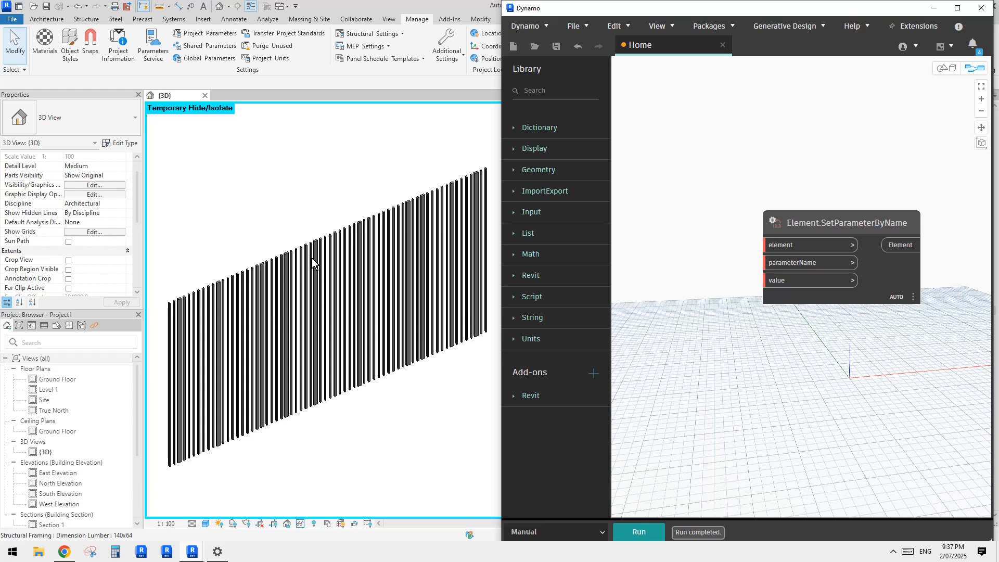
pyautogui.rightClick(663, 243)
pyautogui.click(682, 221)
pyautogui.rightClick(662, 235)
pyautogui.click(665, 200)
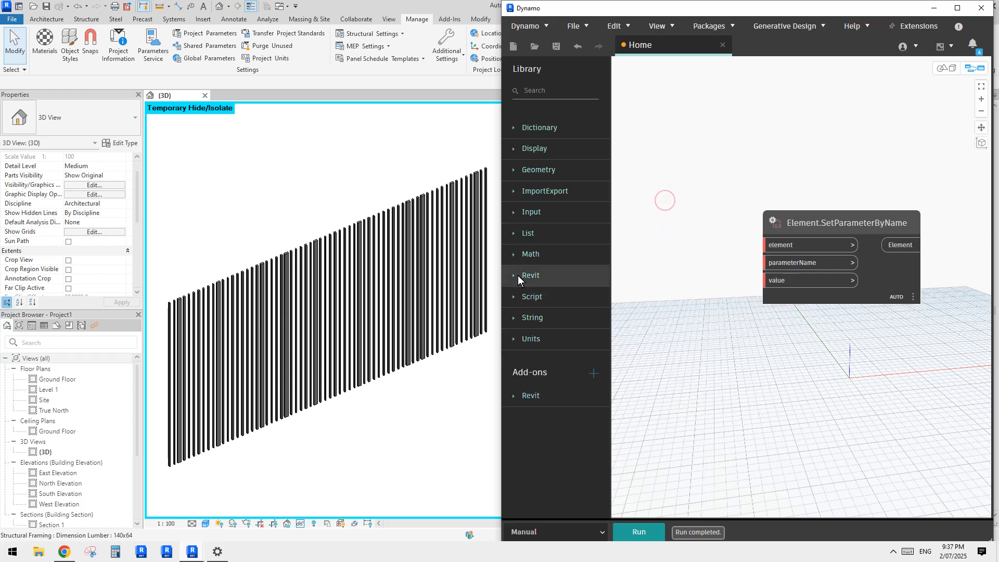
# Step: Add a Family Types node from the Revit Selection library and place it above the Element.SetParameterByName node
pyautogui.click(517, 275)
pyautogui.scroll(-2, 562, 332)
pyautogui.click(555, 382)
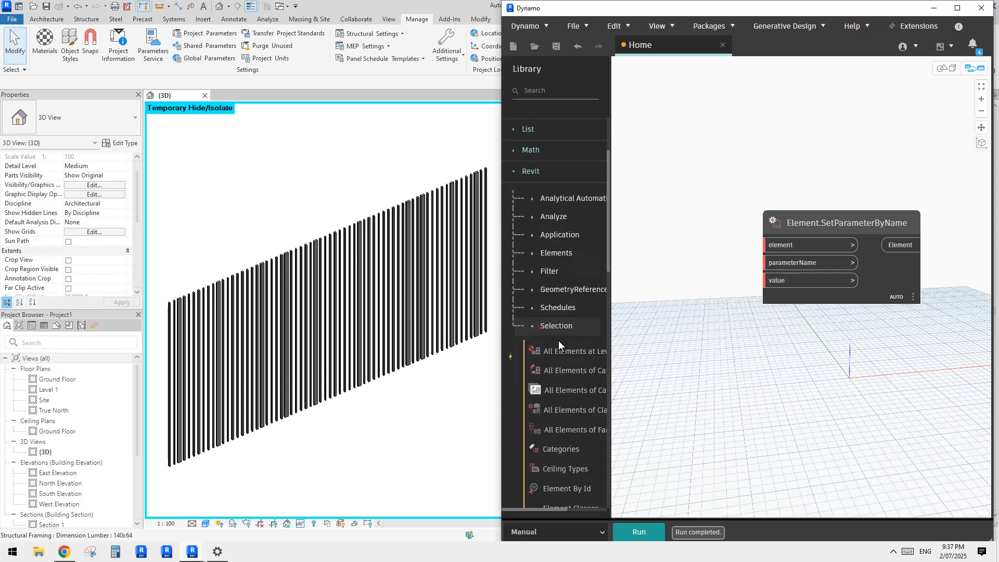
pyautogui.scroll(-3, 567, 348)
pyautogui.scroll(-2, 572, 348)
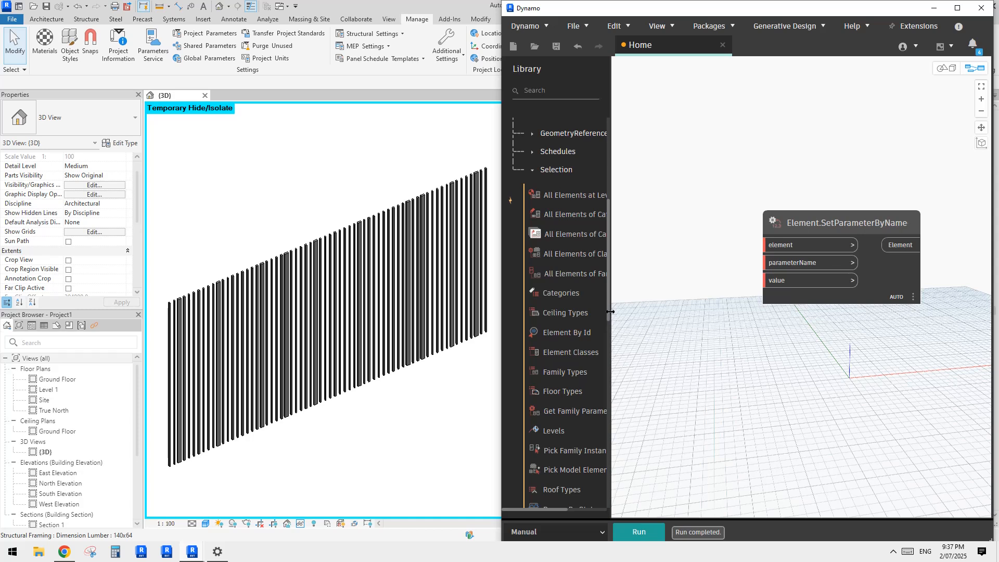
pyautogui.moveTo(611, 311); pyautogui.dragTo(654, 312)
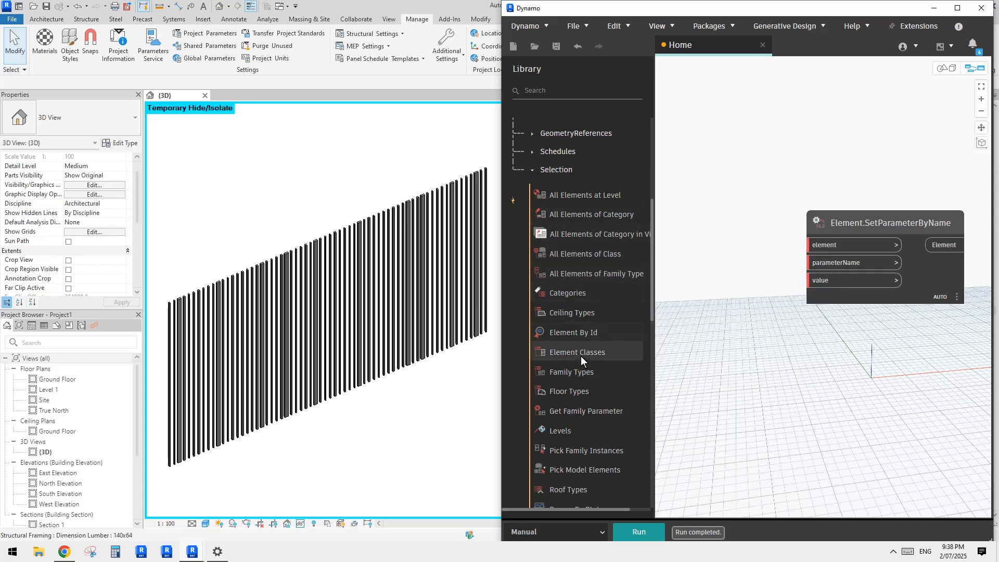
pyautogui.click(578, 372)
pyautogui.moveTo(840, 284); pyautogui.dragTo(744, 114)
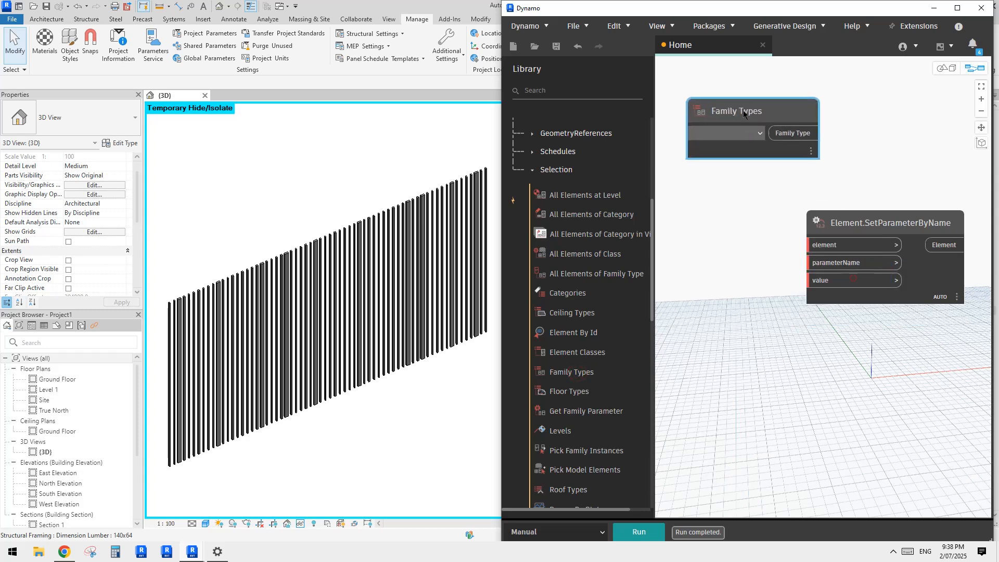
# Step: Review the Dimension Lumber entries in the Family Types node's list, and close the list without choosing one
pyautogui.click(759, 134)
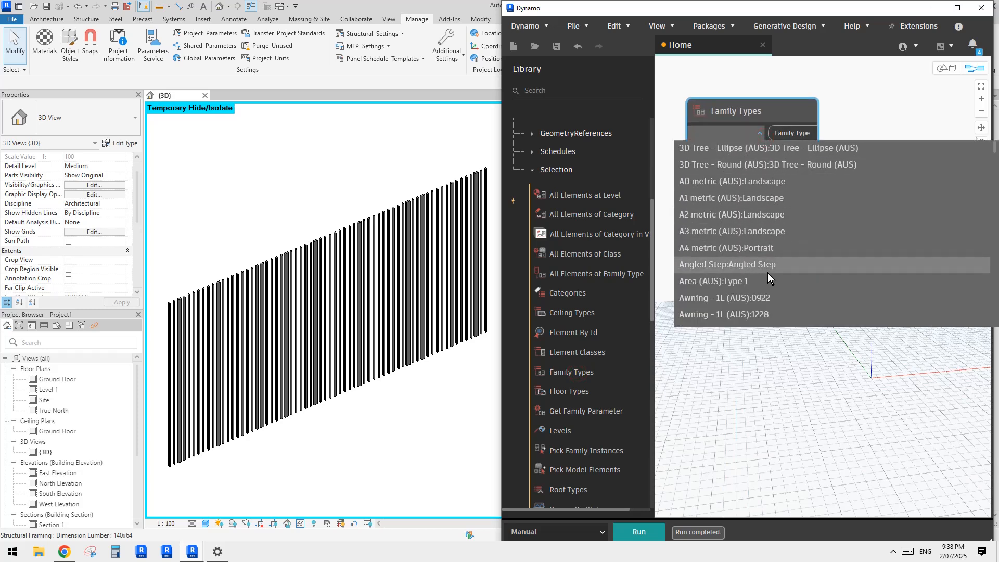
pyautogui.scroll(-20, 769, 234)
pyautogui.scroll(5, 769, 233)
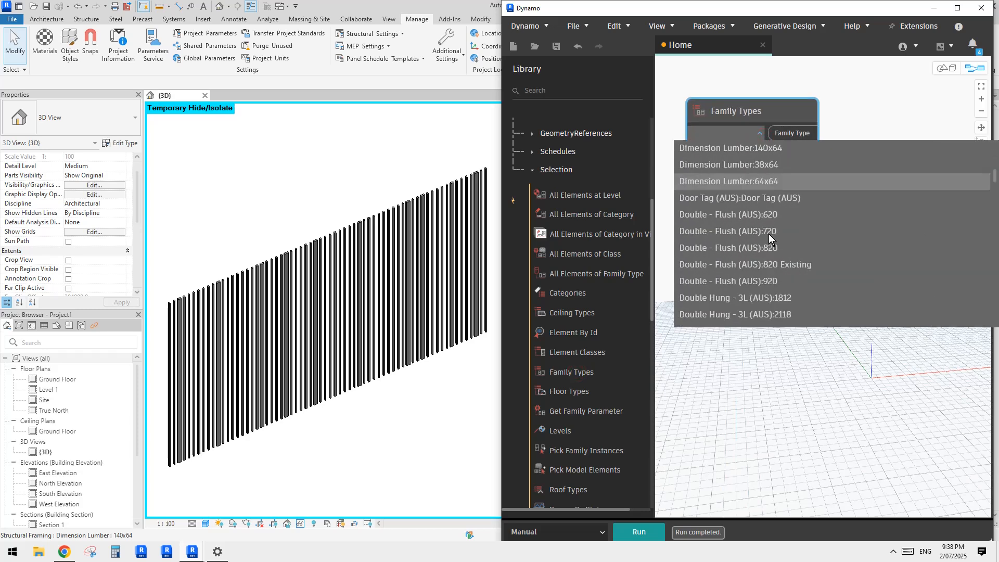
pyautogui.scroll(1, 783, 237)
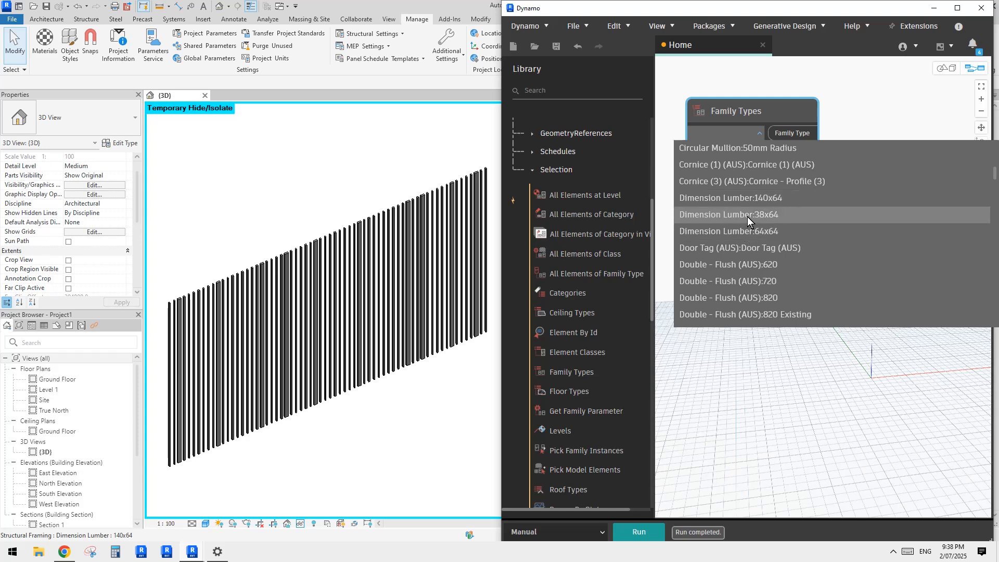
pyautogui.click(779, 108)
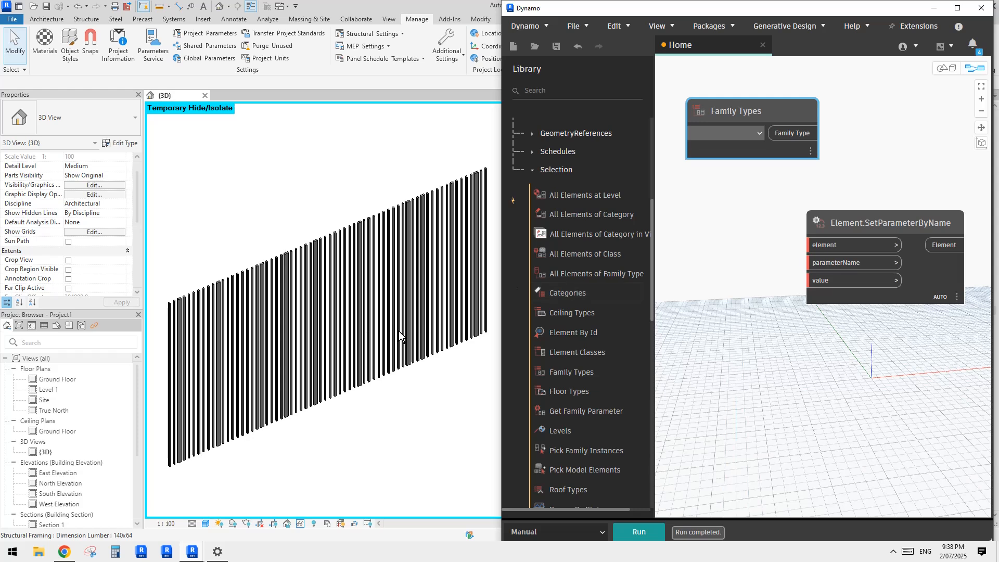
# Step: Move the Family Types node slightly higher above the Element.SetParameterByName node
pyautogui.click(732, 207)
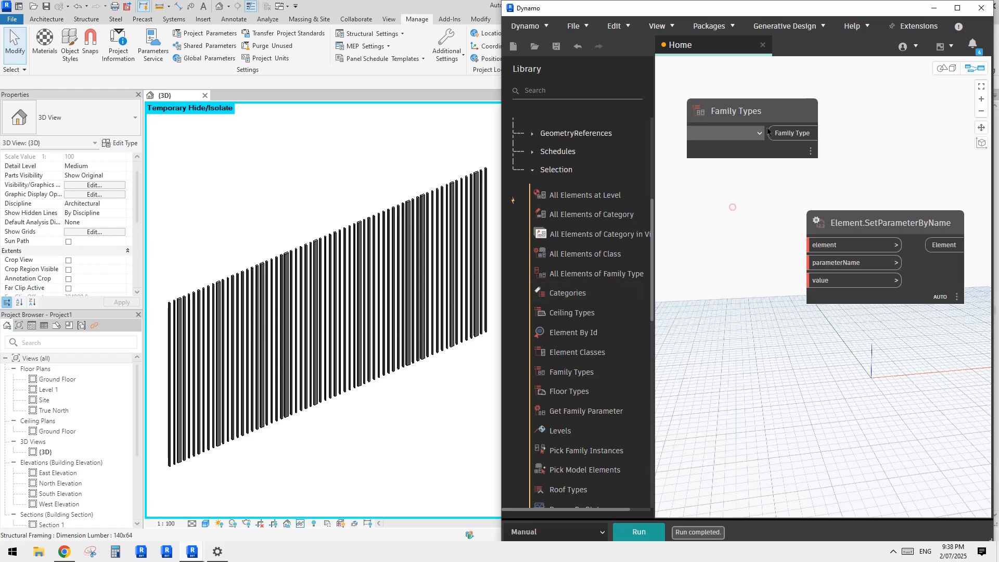
pyautogui.moveTo(754, 111); pyautogui.dragTo(748, 86)
pyautogui.moveTo(742, 165); pyautogui.dragTo(746, 311, button='middle')
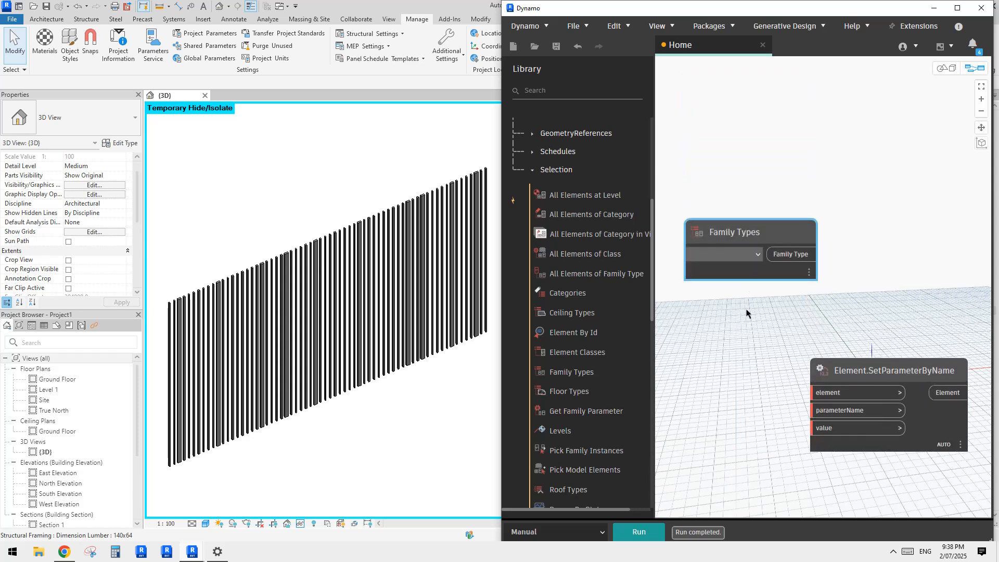
# Step: Move the Family Types node much farther above the Element.SetParameterByName node to leave open space between them
pyautogui.moveTo(748, 223); pyautogui.dragTo(729, 111)
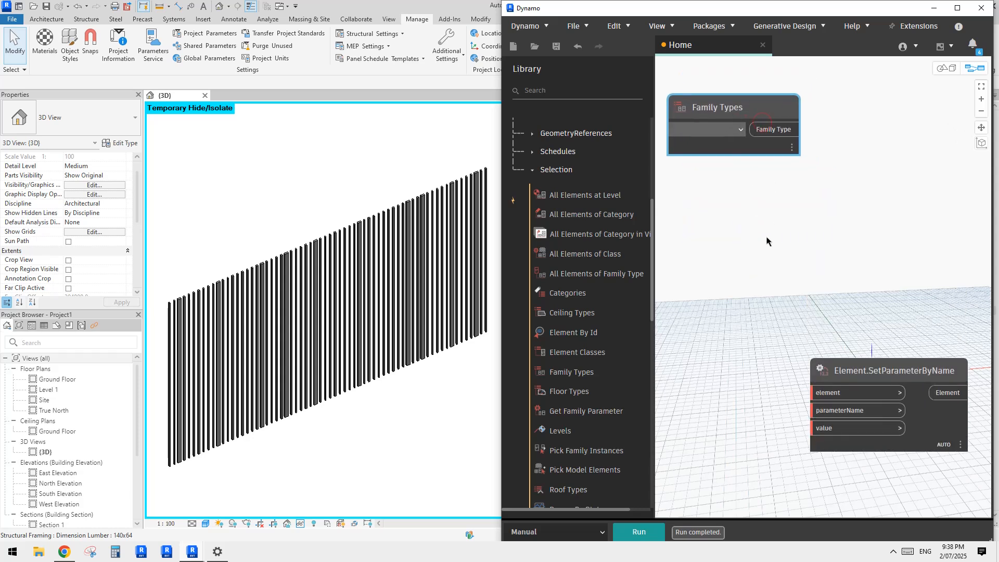
pyautogui.moveTo(775, 238)
pyautogui.mouseDown(button='middle')
pyautogui.moveTo(797, 235)
pyautogui.moveTo(775, 255)
pyautogui.mouseUp(button='middle')
pyautogui.scroll(-3, 791, 251)
# Step: Add a Categories node from the Selection library below the Family Types node and set its category to Structural Framing
pyautogui.moveTo(556, 294)
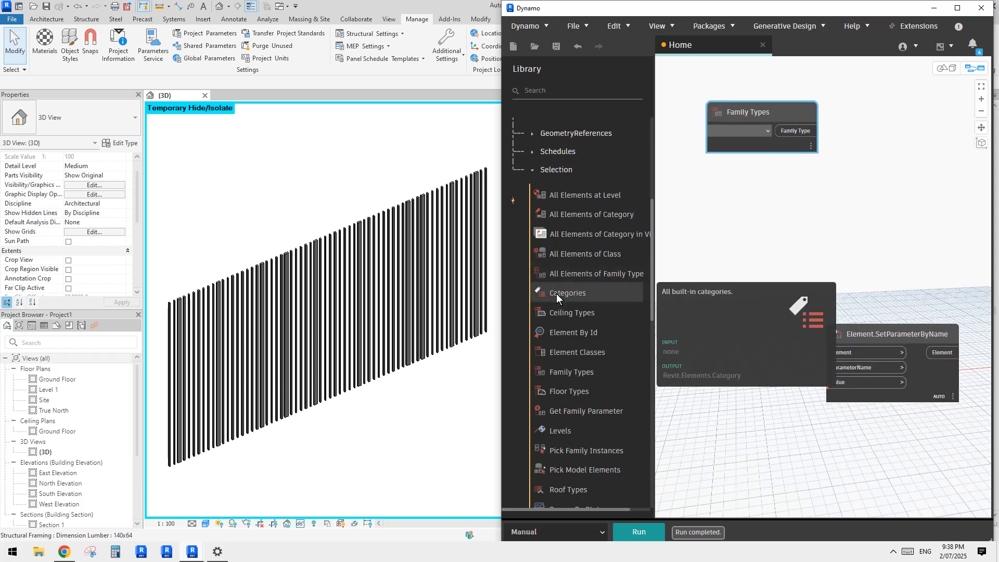
pyautogui.moveTo(560, 294); pyautogui.dragTo(690, 299)
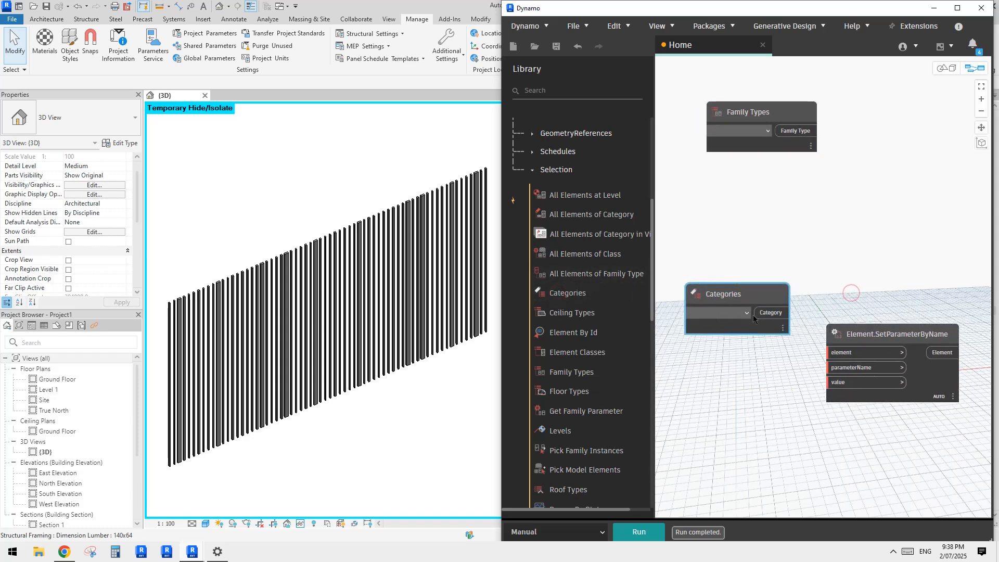
pyautogui.click(733, 311)
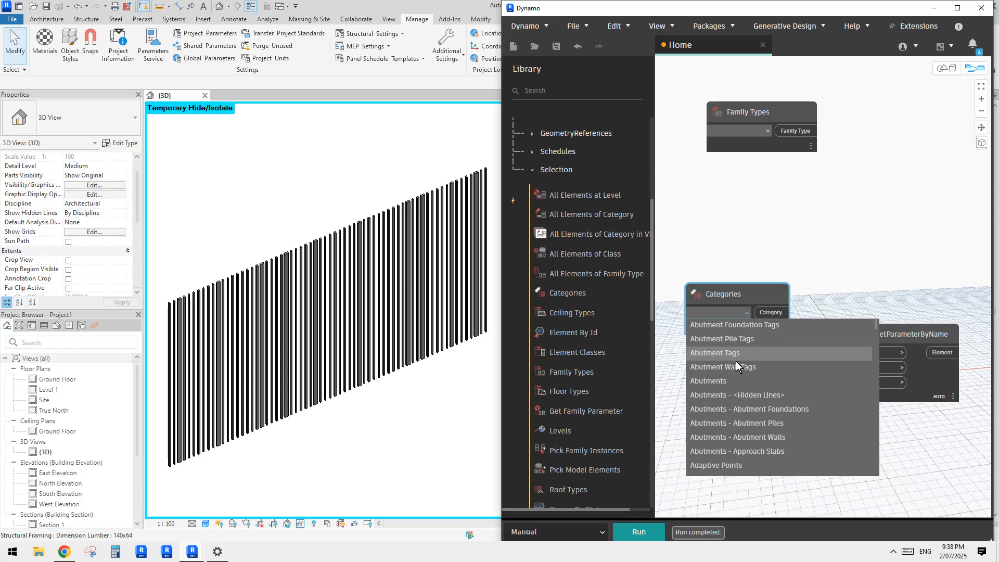
pyautogui.press('s')
pyautogui.scroll(-6, 739, 369)
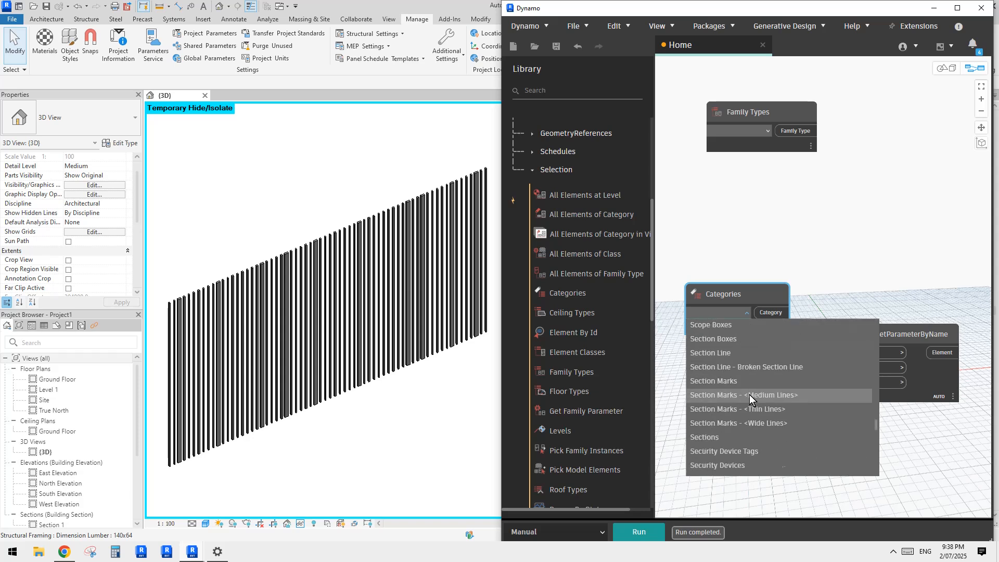
pyautogui.scroll(-2, 750, 401)
pyautogui.scroll(2, 745, 406)
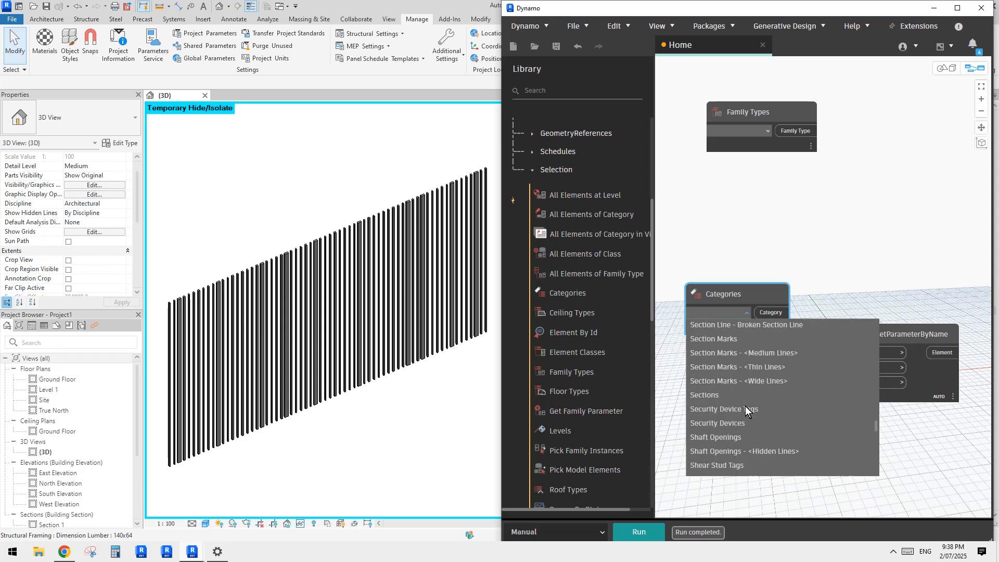
pyautogui.scroll(-6, 745, 405)
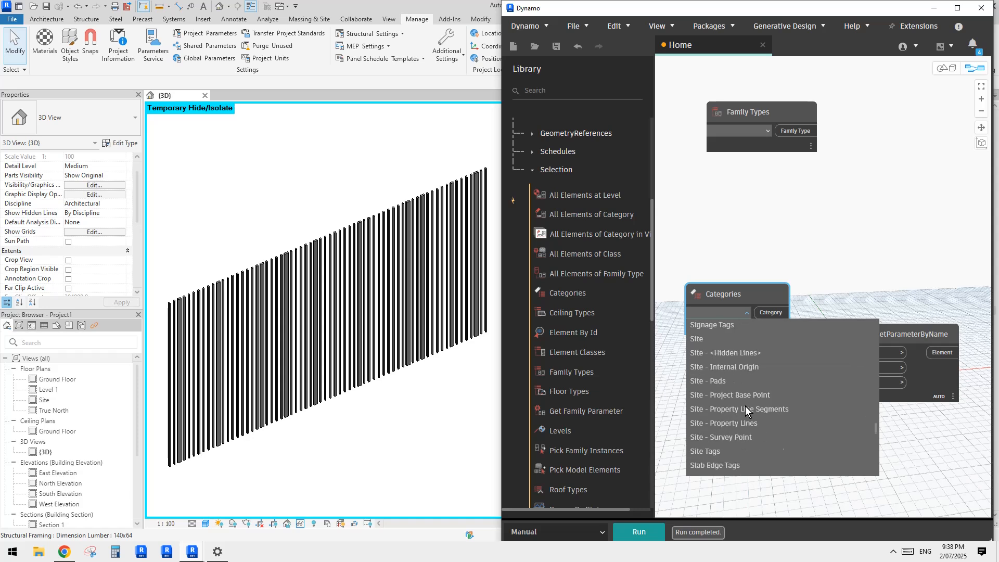
pyautogui.scroll(6, 745, 405)
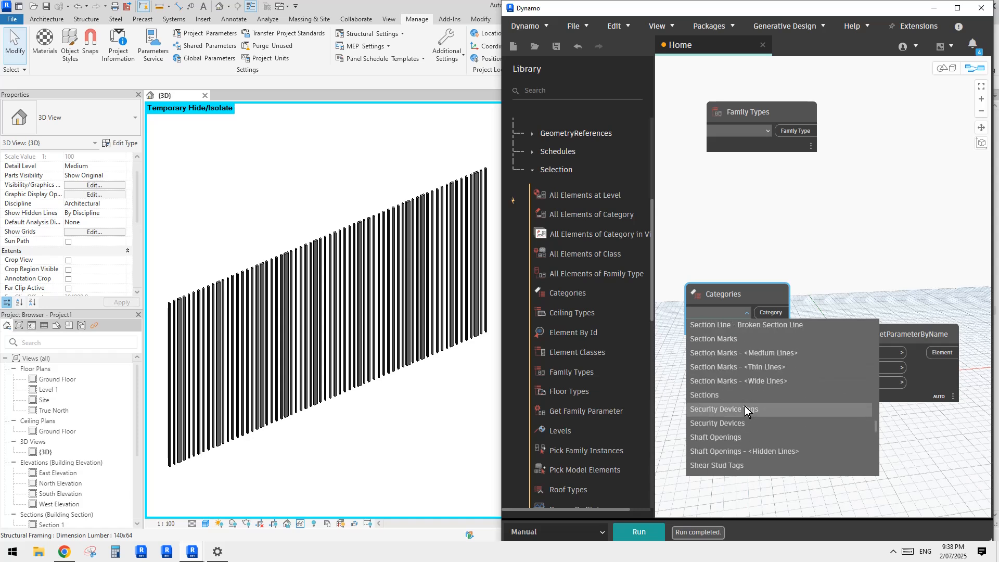
pyautogui.scroll(8, 744, 406)
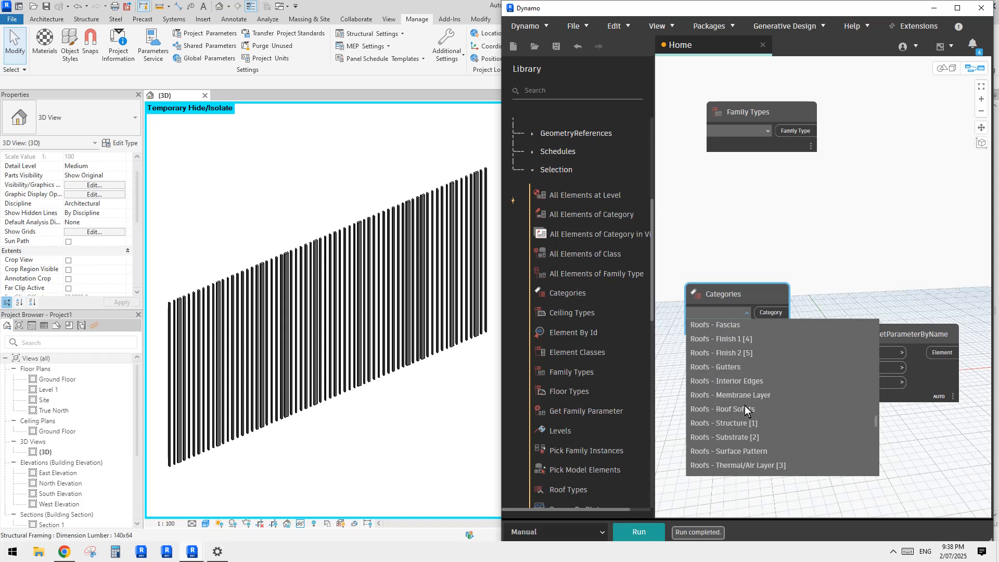
pyautogui.scroll(10, 745, 405)
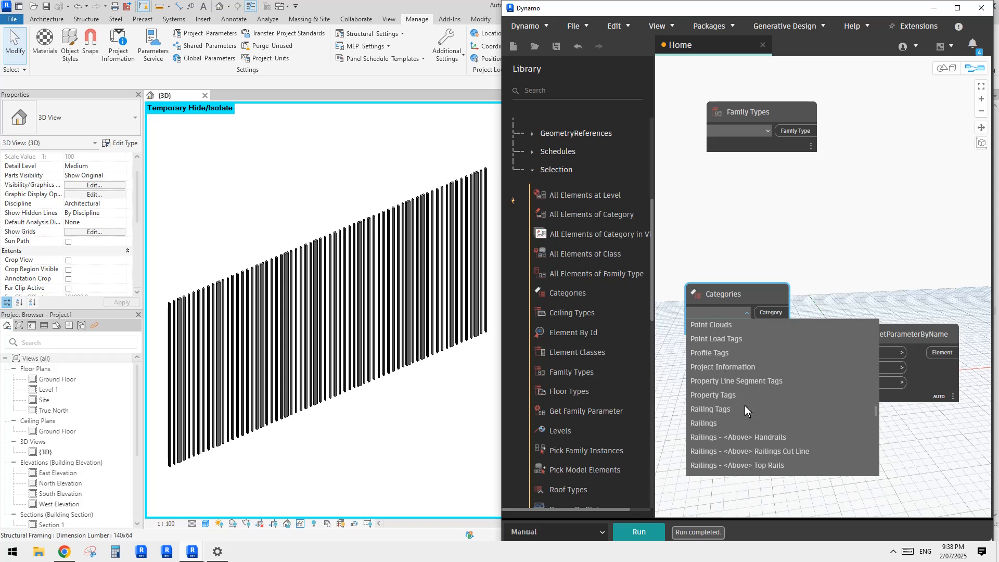
pyautogui.scroll(10, 744, 405)
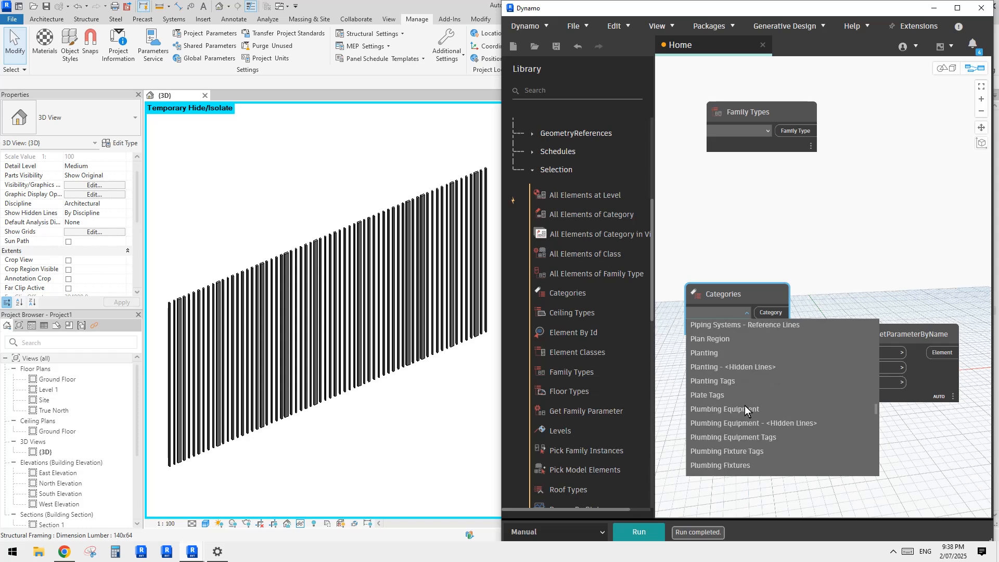
pyautogui.scroll(10, 744, 405)
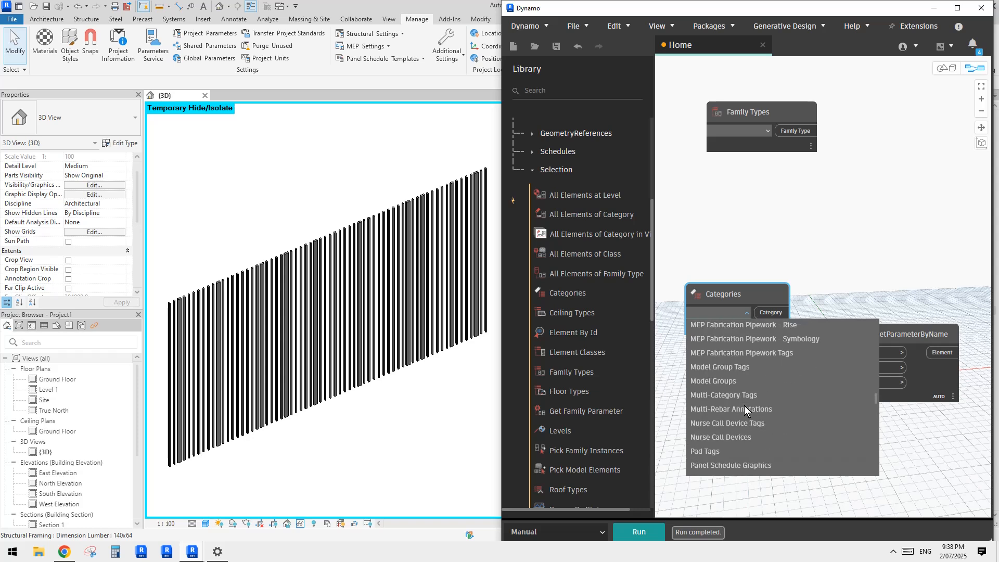
pyautogui.scroll(10, 744, 405)
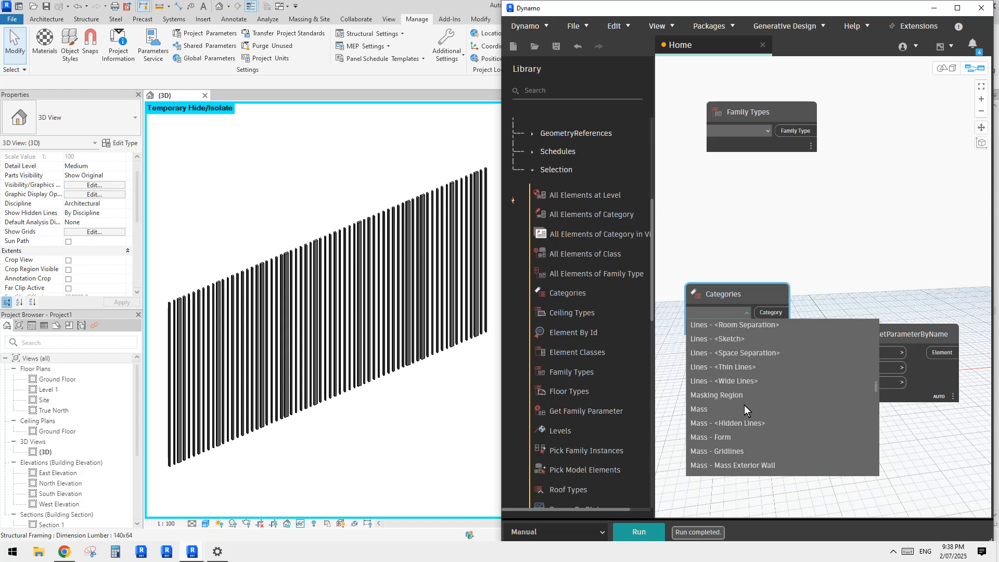
pyautogui.scroll(10, 744, 404)
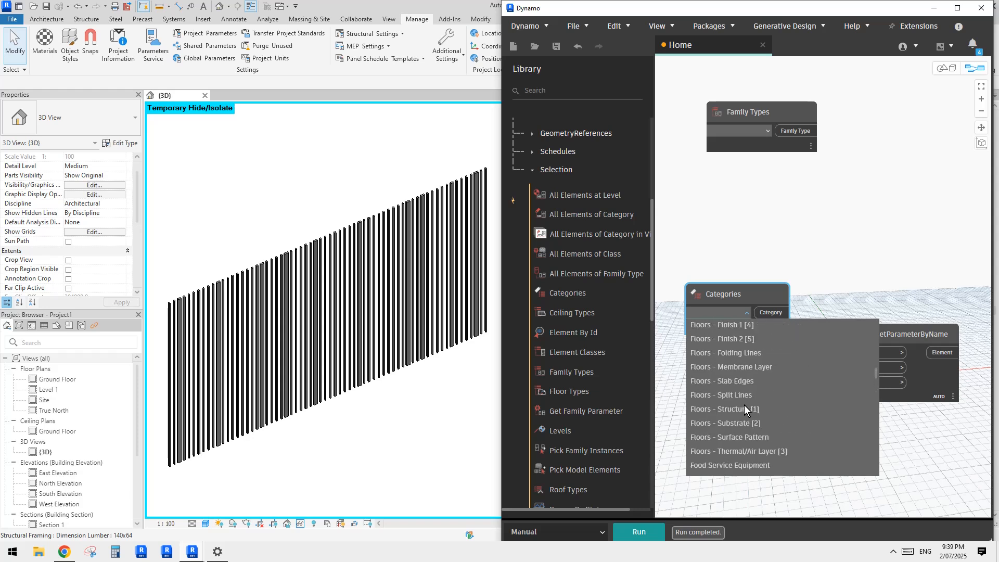
pyautogui.scroll(10, 744, 405)
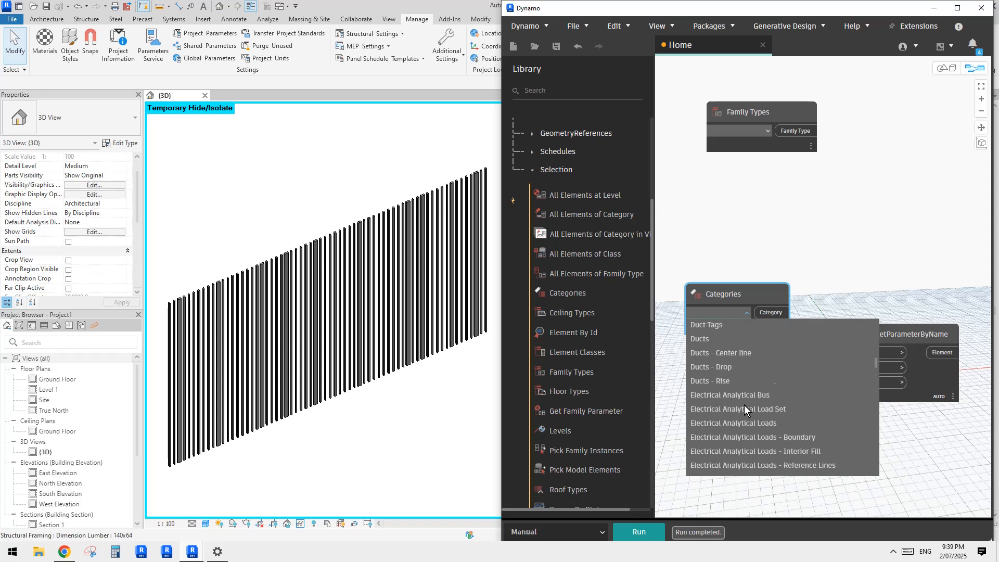
pyautogui.scroll(3, 743, 405)
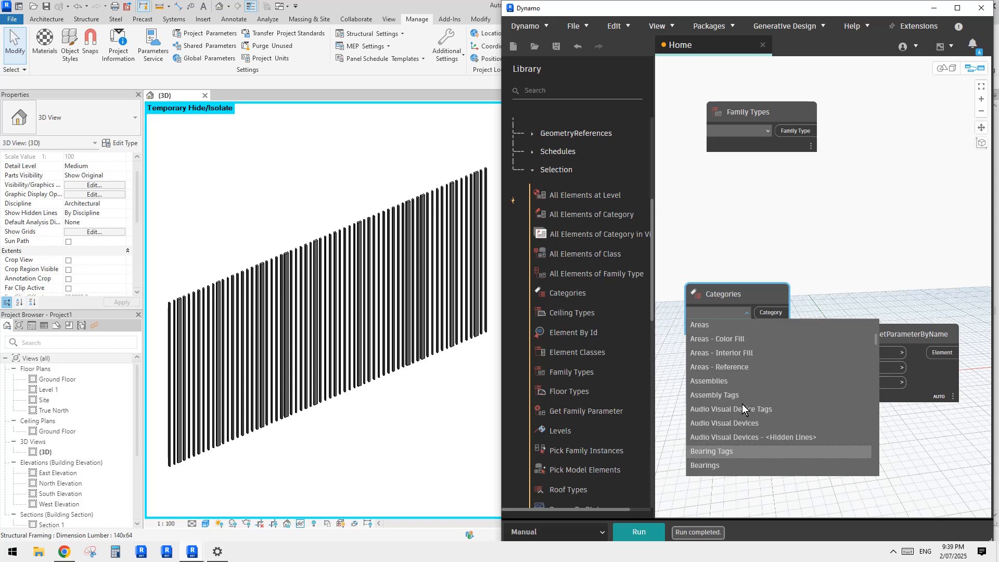
pyautogui.scroll(-7, 742, 404)
pyautogui.scroll(-3, 742, 404)
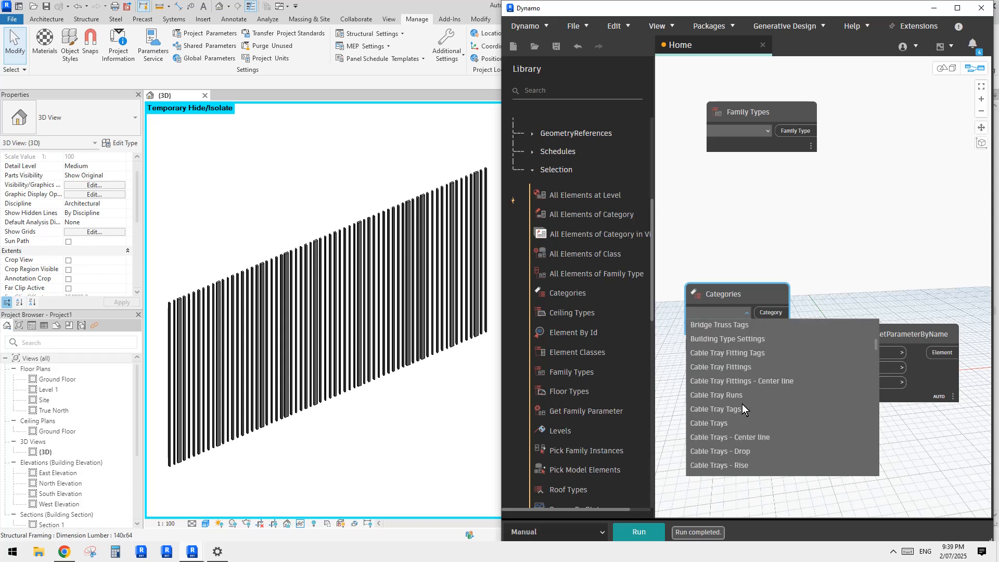
pyautogui.scroll(-20, 742, 404)
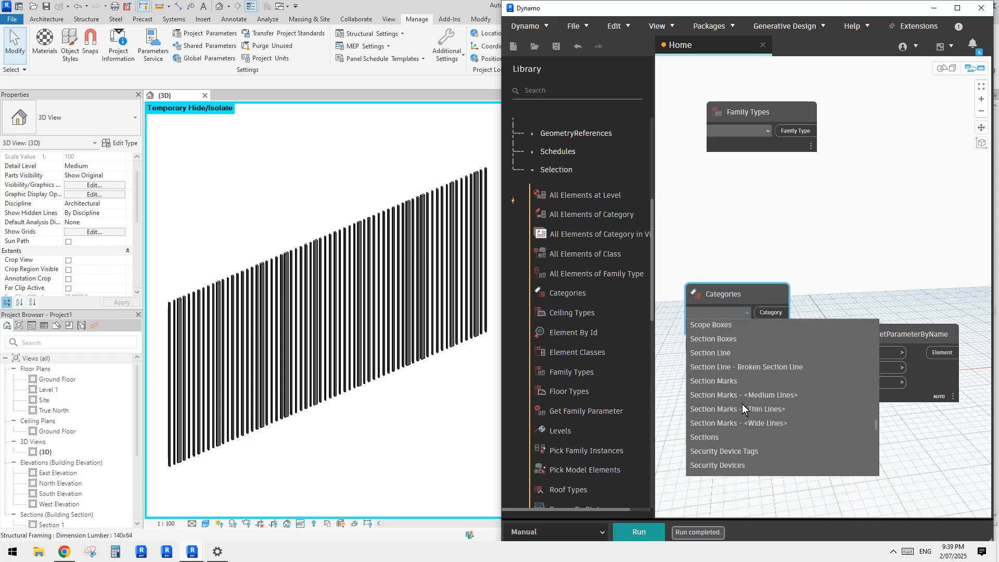
pyautogui.scroll(-9, 742, 404)
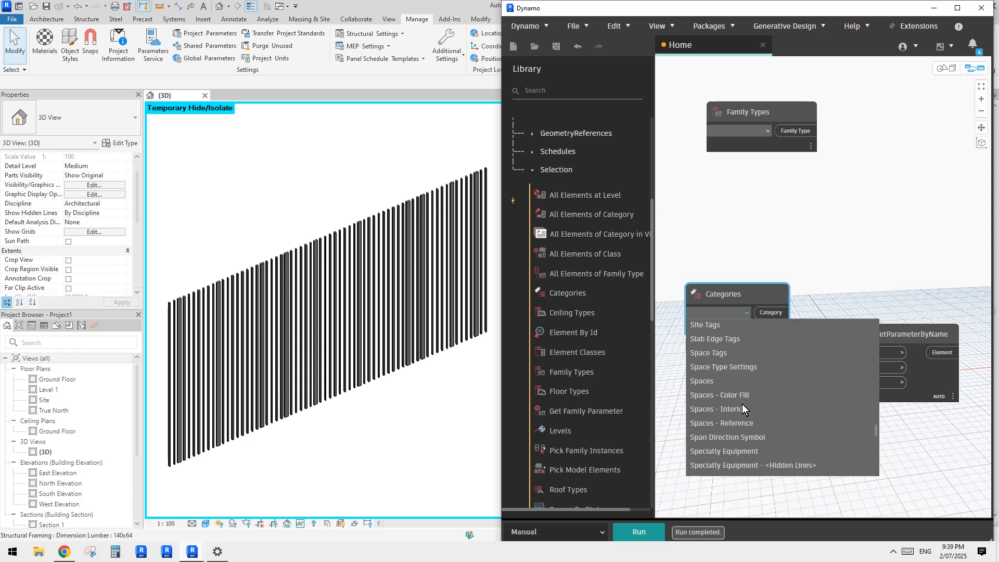
pyautogui.scroll(-12, 742, 404)
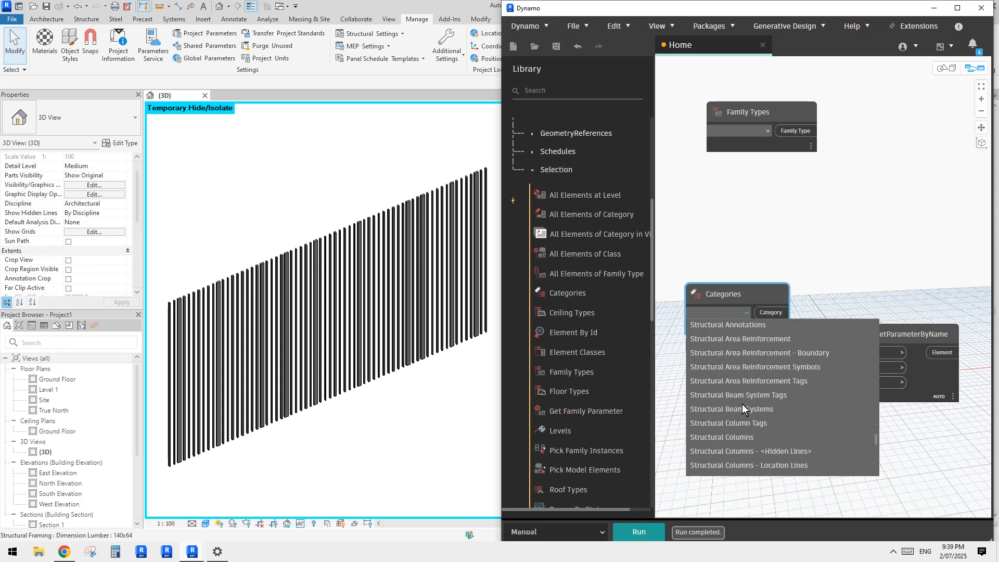
pyautogui.scroll(-9, 742, 404)
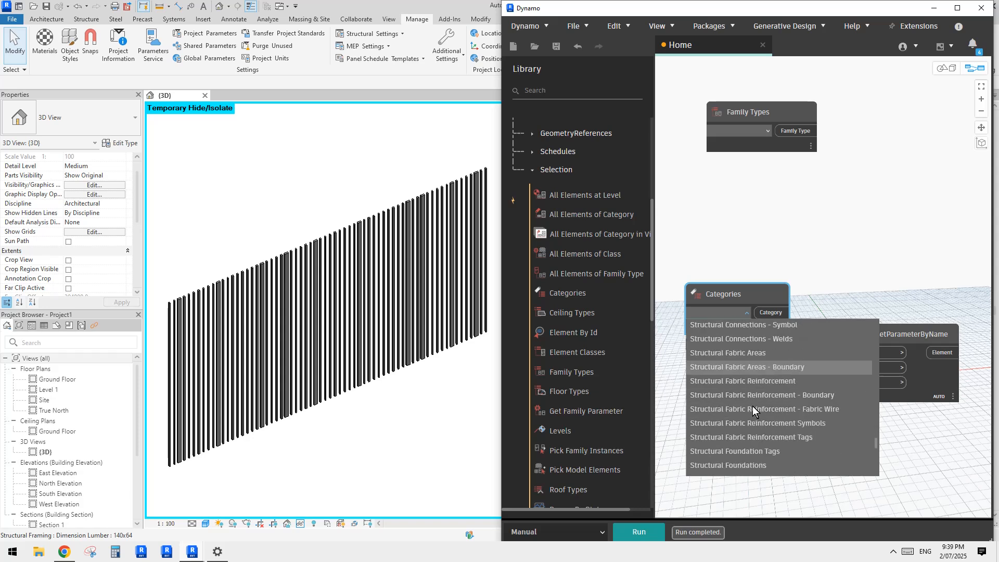
pyautogui.scroll(-1, 744, 411)
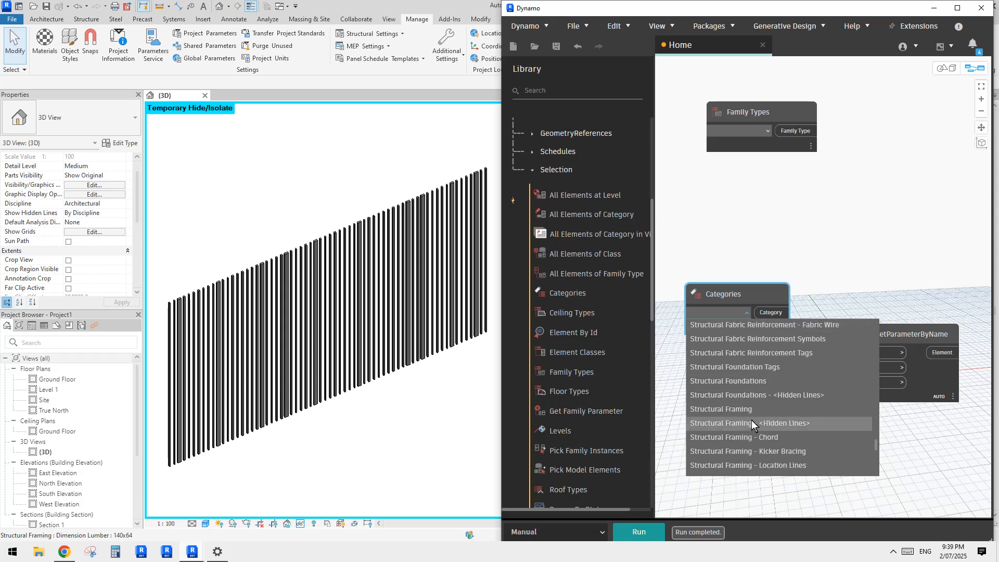
pyautogui.click(752, 411)
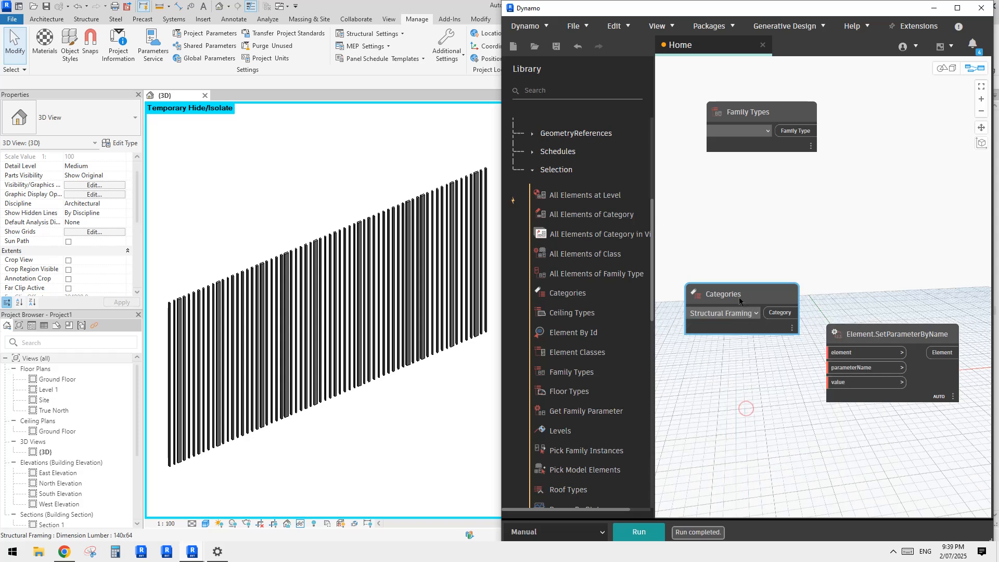
# Step: Move the Categories node farther left of the Element.SetParameterByName node to make room between the two
pyautogui.moveTo(739, 298); pyautogui.dragTo(721, 287)
pyautogui.moveTo(747, 377); pyautogui.dragTo(792, 381, button='middle')
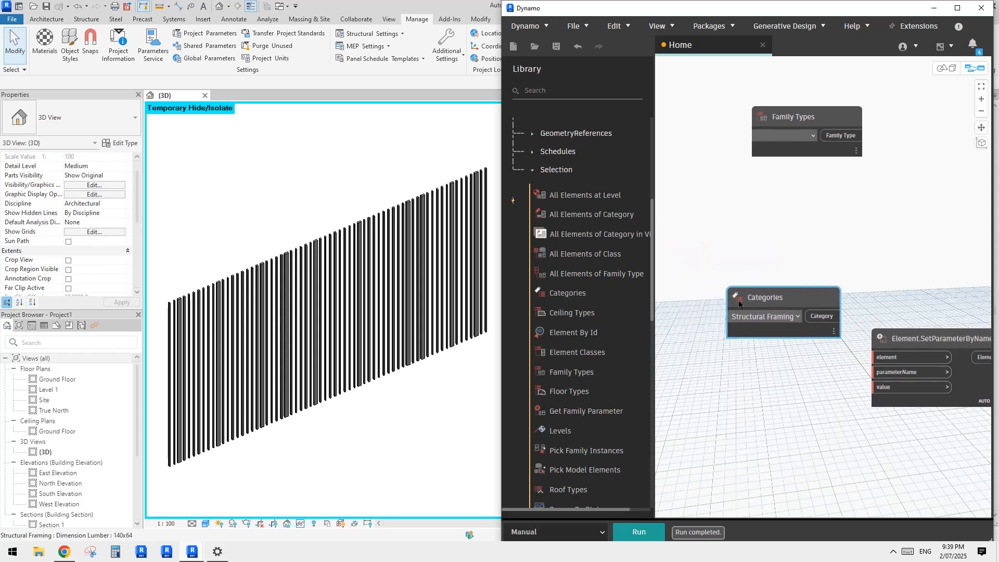
pyautogui.scroll(5, 725, 346)
pyautogui.moveTo(768, 274); pyautogui.dragTo(709, 276)
pyautogui.scroll(-6, 749, 384)
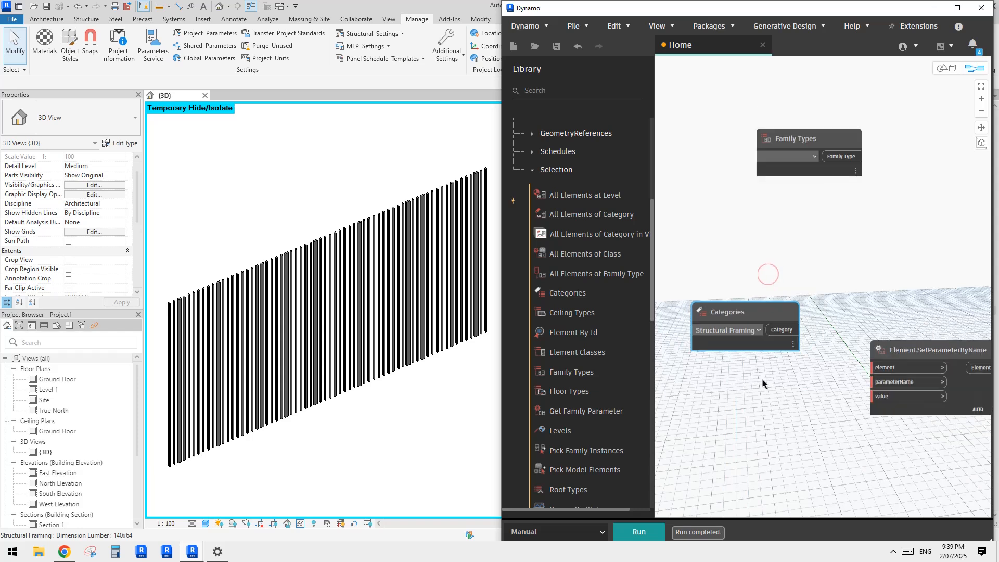
pyautogui.moveTo(762, 379); pyautogui.dragTo(743, 384, button='middle')
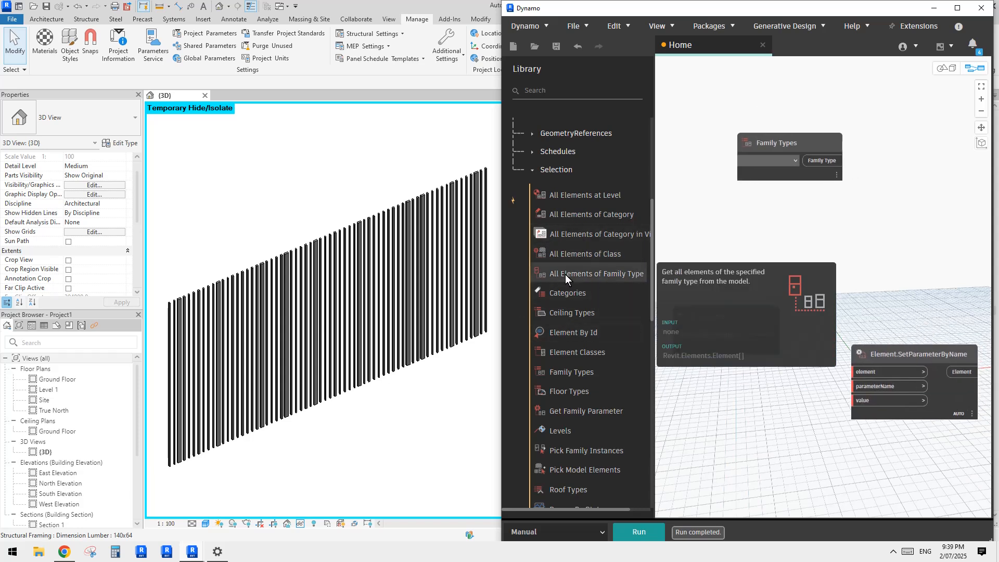
# Step: Add an All Elements of Category node beside the Categories node, fed by its Category output, and run the graph
pyautogui.click(601, 217)
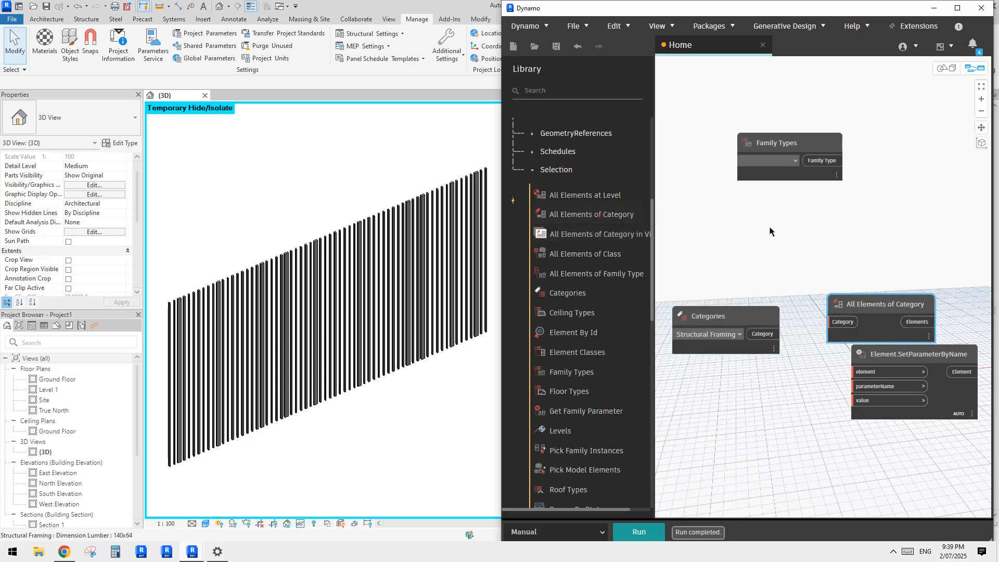
pyautogui.moveTo(863, 307); pyautogui.dragTo(839, 269)
pyautogui.moveTo(737, 314); pyautogui.dragTo(738, 274)
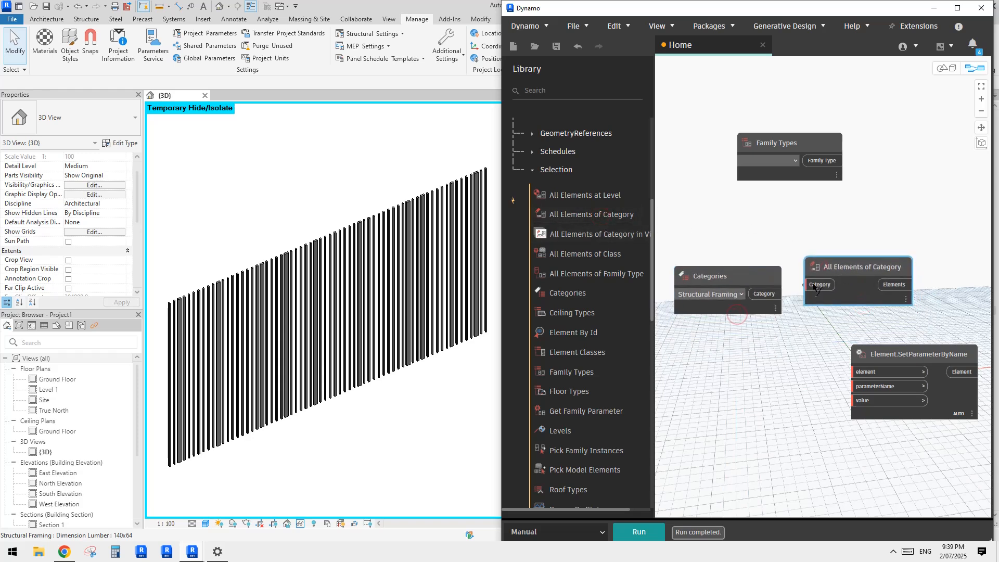
pyautogui.click(648, 528)
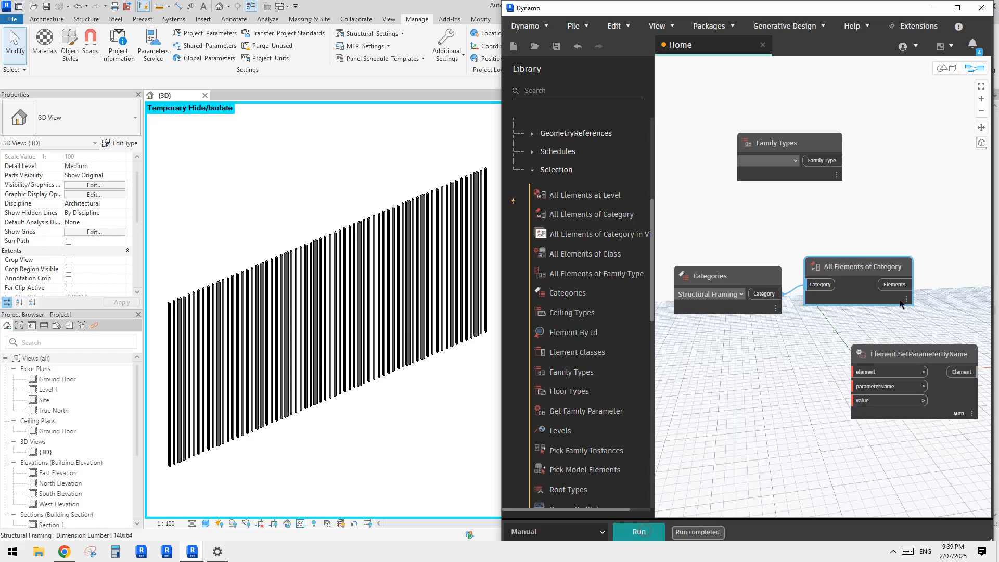
pyautogui.moveTo(903, 303)
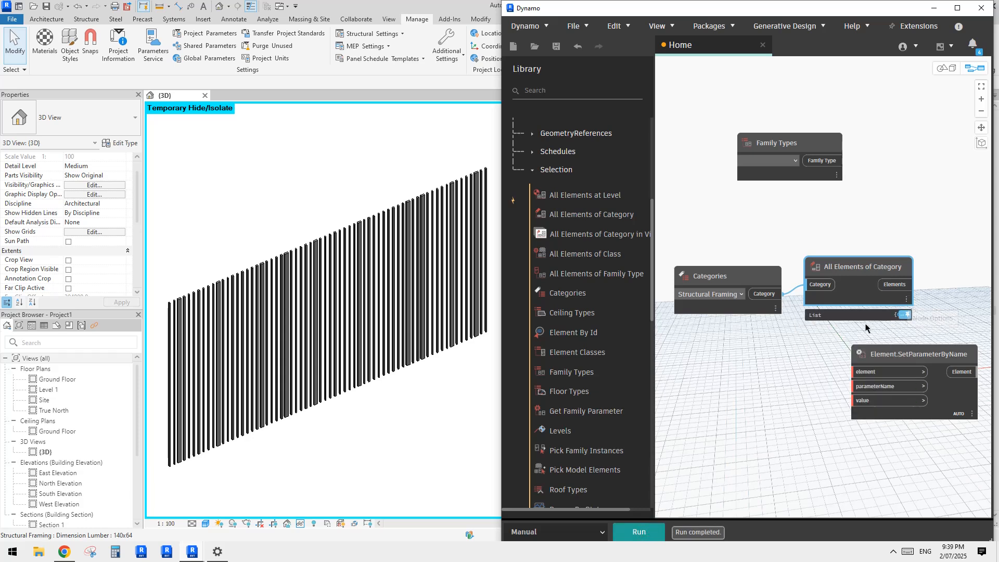
# Step: Move Element.SetParameterByName to the right of All Elements of Category and connect the Elements output to its element input
pyautogui.moveTo(753, 375); pyautogui.dragTo(696, 341, button='middle')
pyautogui.moveTo(791, 233); pyautogui.dragTo(789, 247)
pyautogui.moveTo(823, 328); pyautogui.dragTo(874, 323)
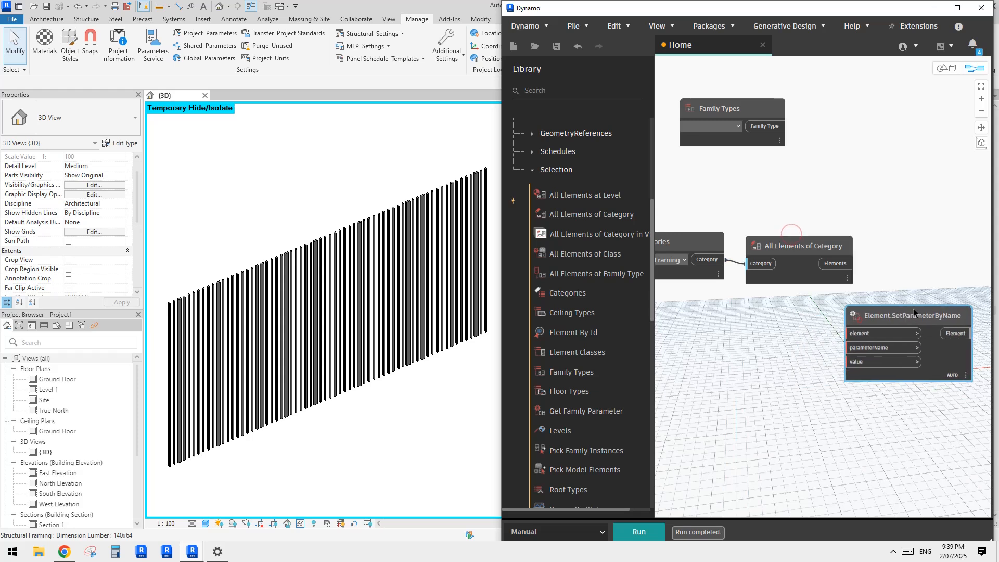
pyautogui.moveTo(816, 347); pyautogui.dragTo(728, 340, button='middle')
pyautogui.scroll(-1, 727, 339)
pyautogui.moveTo(793, 312); pyautogui.dragTo(840, 314)
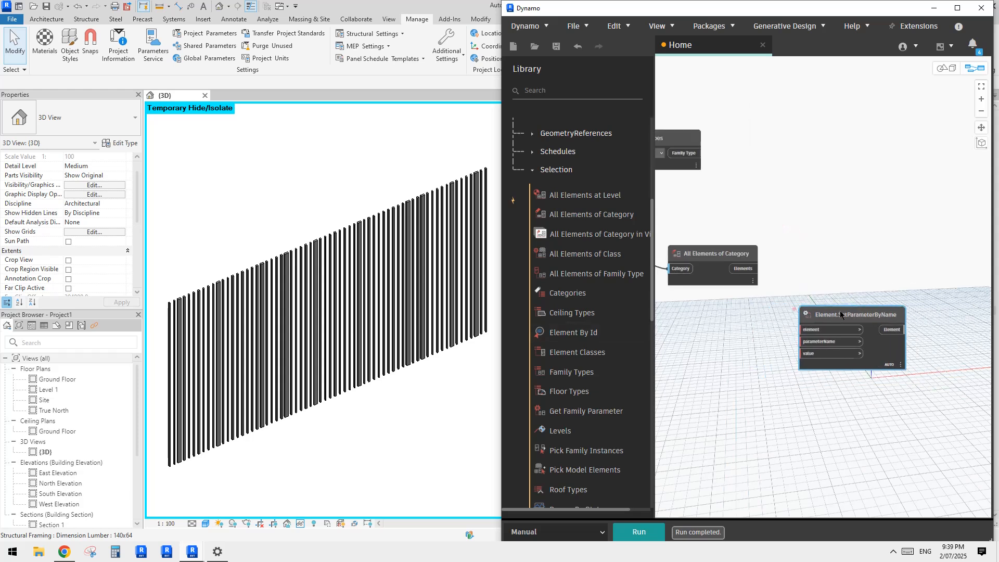
pyautogui.click(749, 269)
pyautogui.moveTo(759, 354); pyautogui.dragTo(785, 337, button='middle')
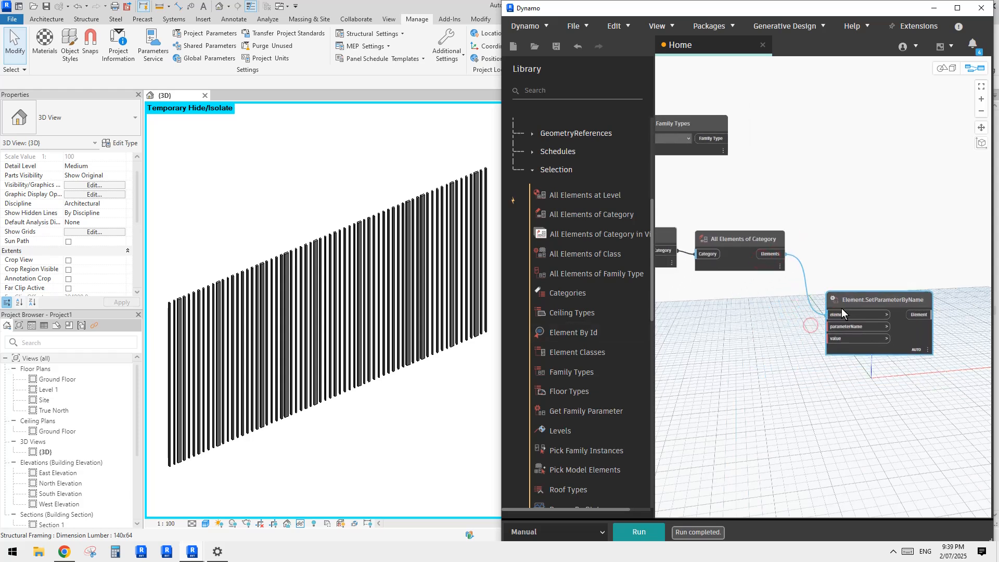
pyautogui.click(748, 325)
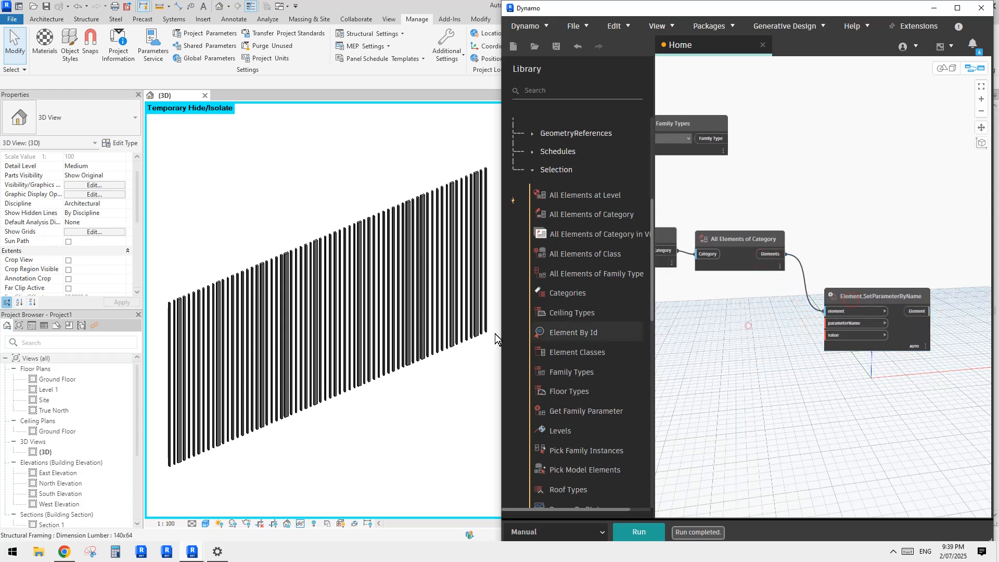
# Step: Inspect the type properties of one Dimension Lumber slat in the Revit 3D view without changing them
pyautogui.click(361, 325)
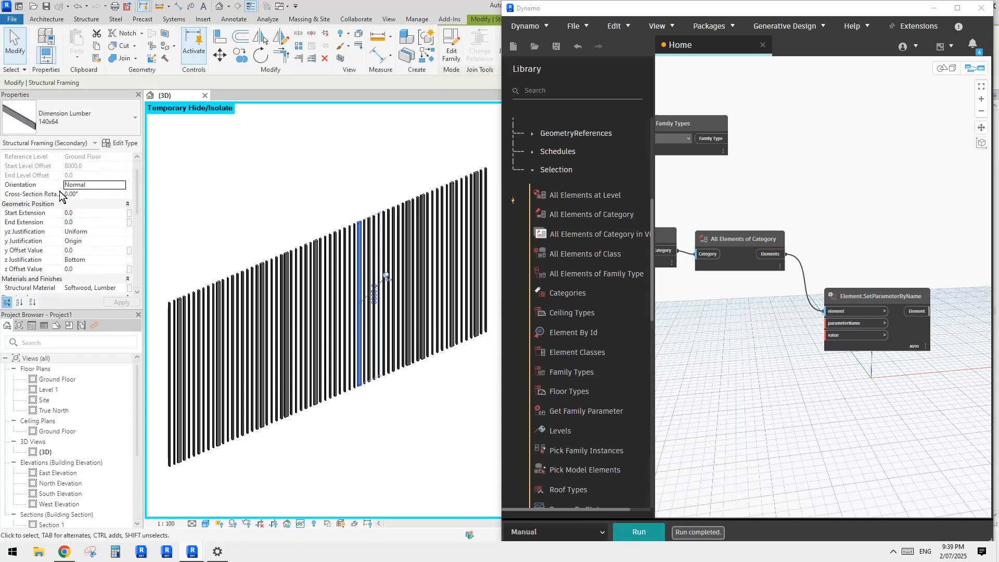
pyautogui.scroll(1, 63, 240)
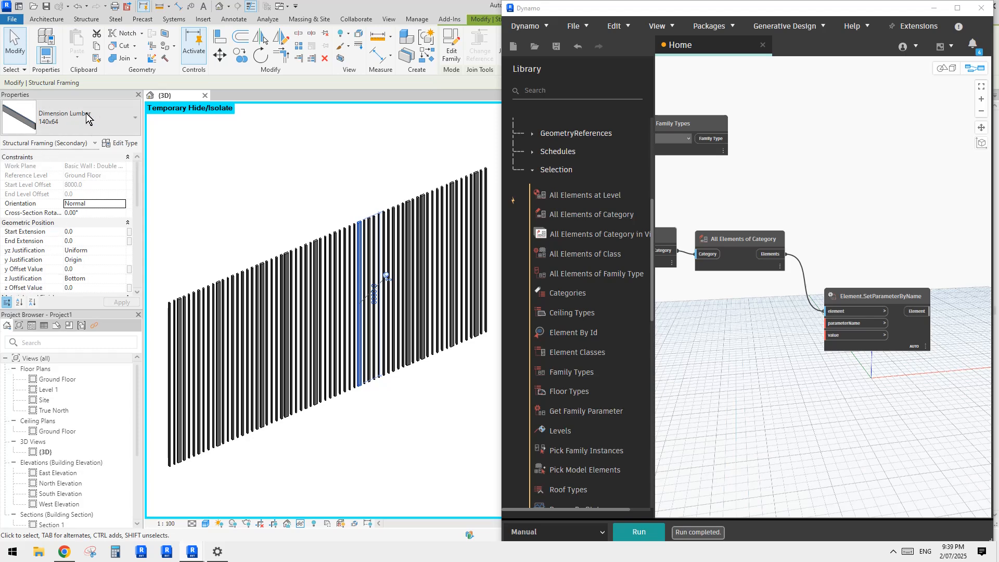
pyautogui.click(120, 142)
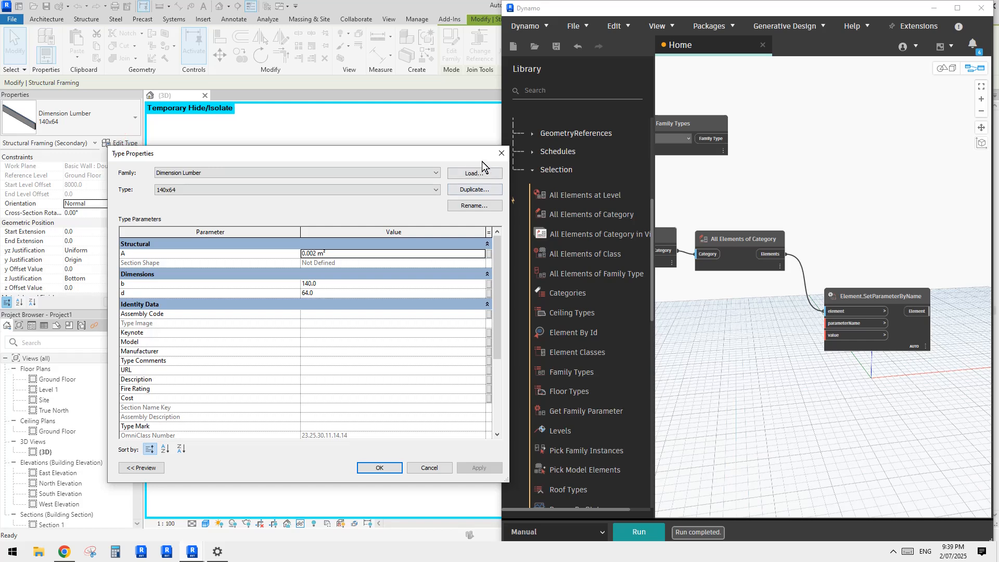
pyautogui.click(501, 153)
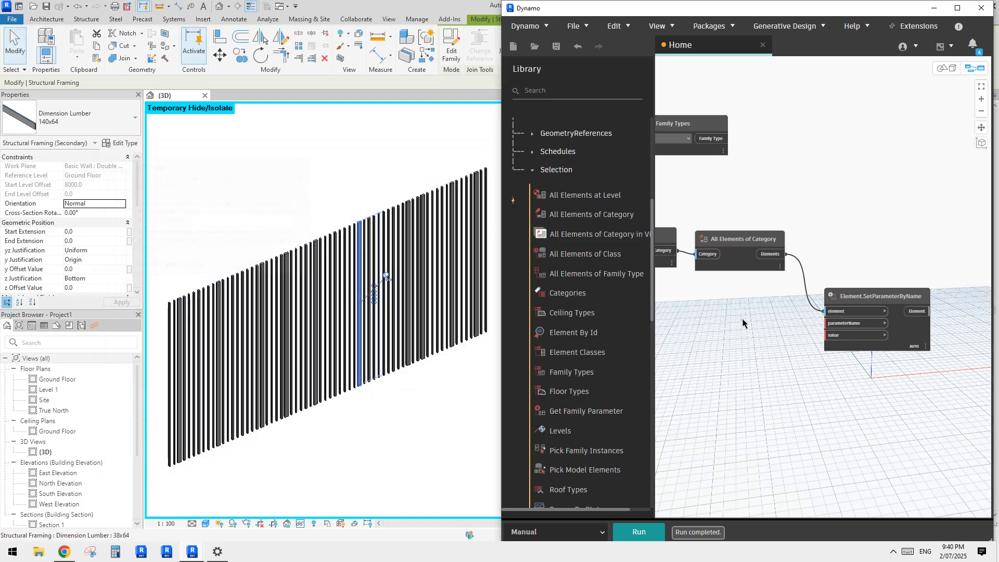
# Step: Add a Code Block containing "Type" below All Elements of Category in Dynamo and connect it to the parameterName input of Element.SetParameterByName
pyautogui.doubleClick(717, 311)
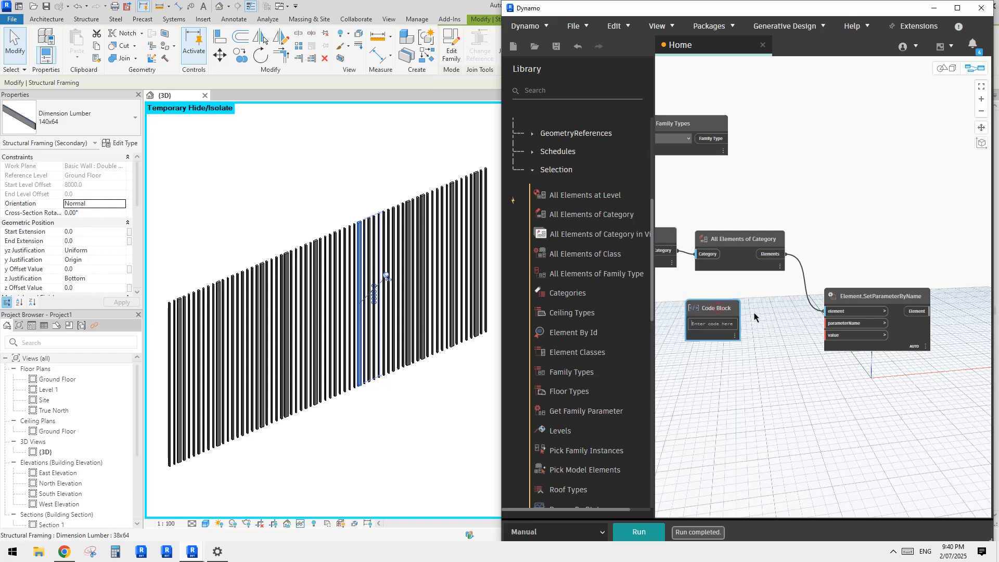
pyautogui.press('capslock')
pyautogui.write('"Type')
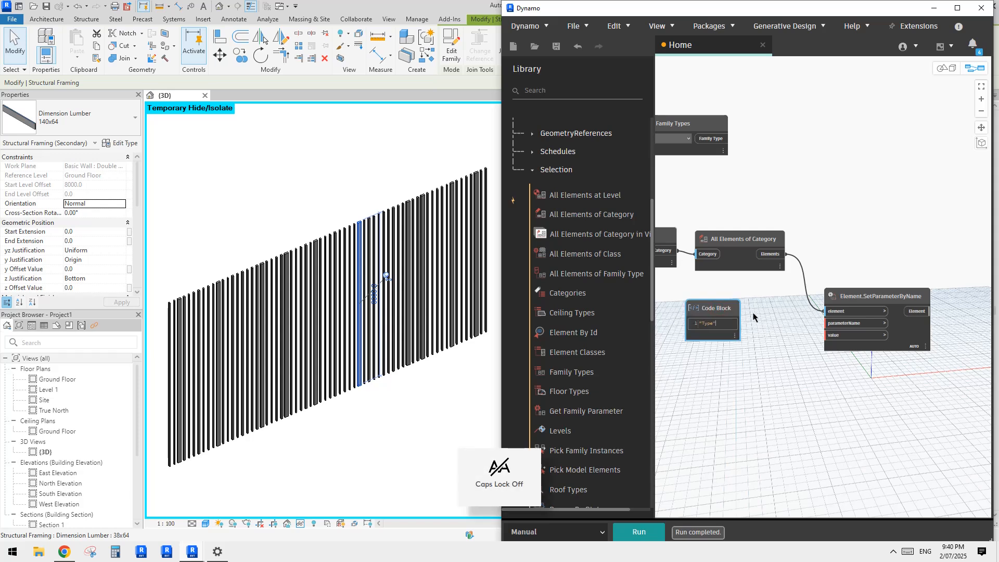
pyautogui.click(754, 318)
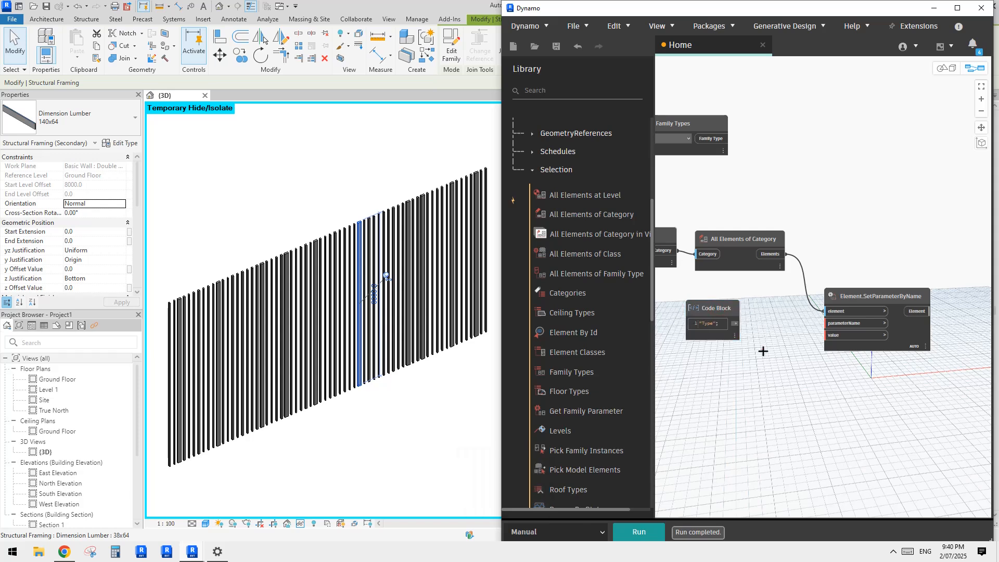
pyautogui.scroll(3, 763, 350)
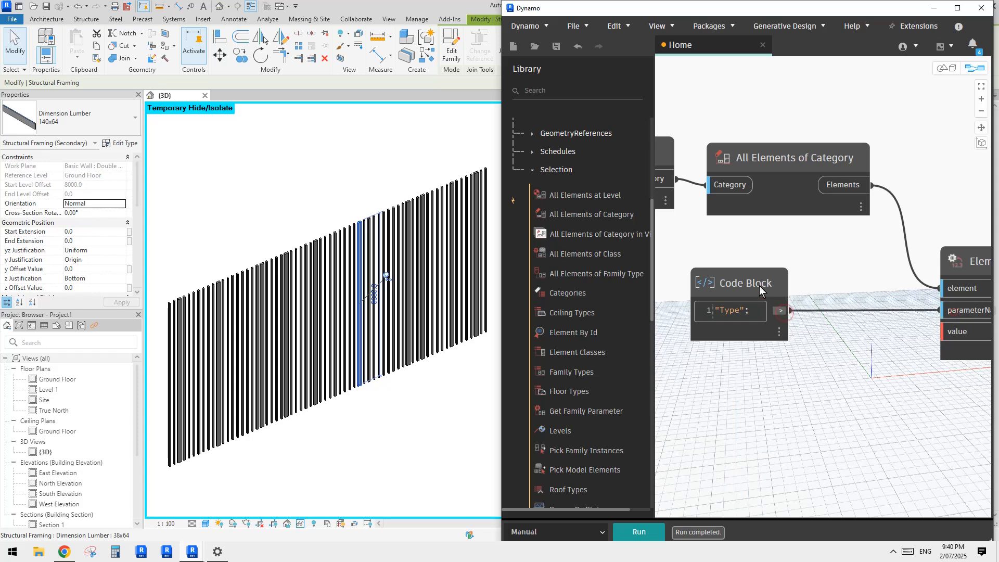
pyautogui.moveTo(759, 285); pyautogui.dragTo(827, 279)
pyautogui.moveTo(794, 382); pyautogui.dragTo(717, 366, button='middle')
pyautogui.moveTo(886, 318); pyautogui.dragTo(833, 318, button='middle')
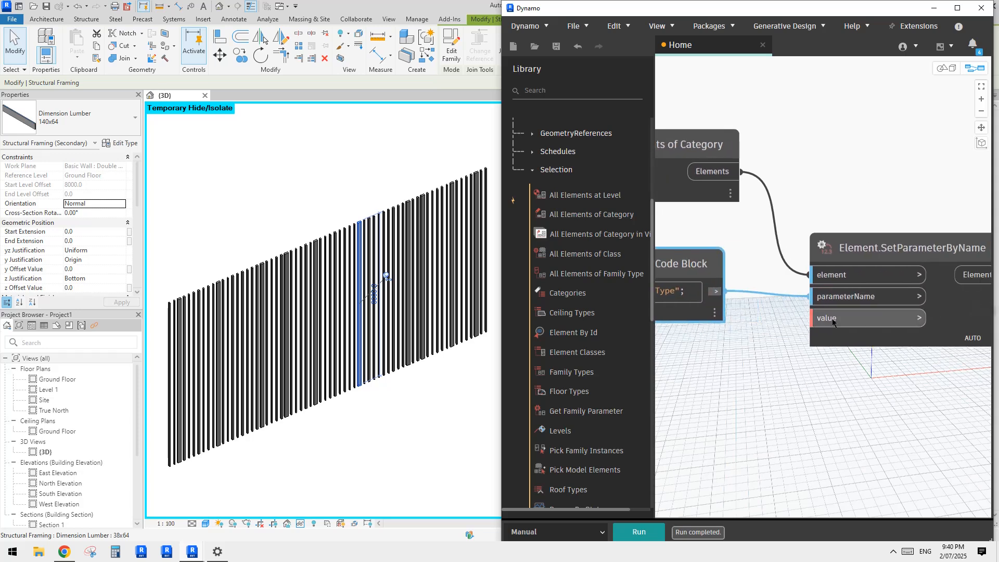
# Step: Move the Family Types node directly below the "Type" Code Block
pyautogui.scroll(-3, 843, 325)
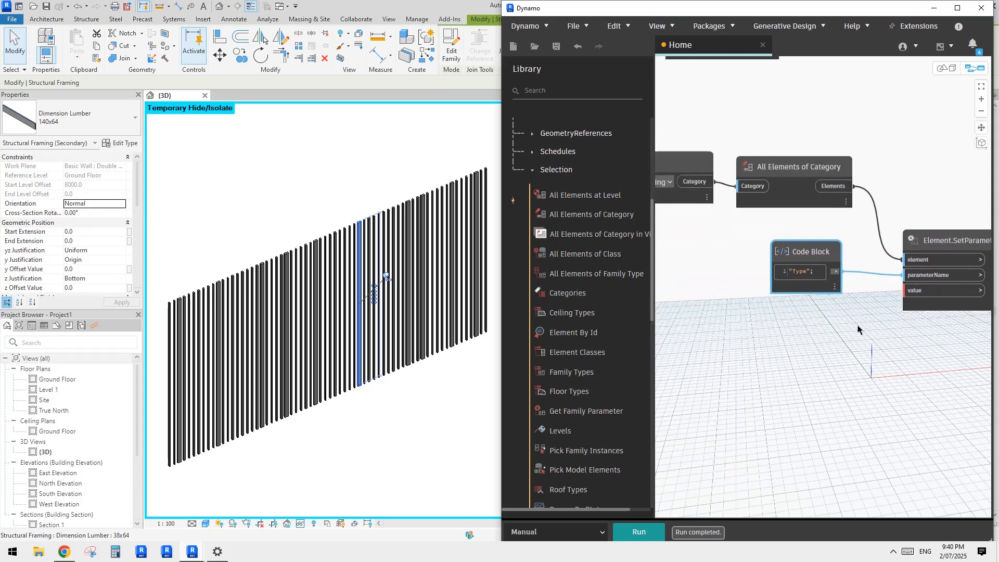
pyautogui.moveTo(783, 352); pyautogui.dragTo(855, 352, button='middle')
pyautogui.moveTo(763, 291); pyautogui.dragTo(795, 394, button='middle')
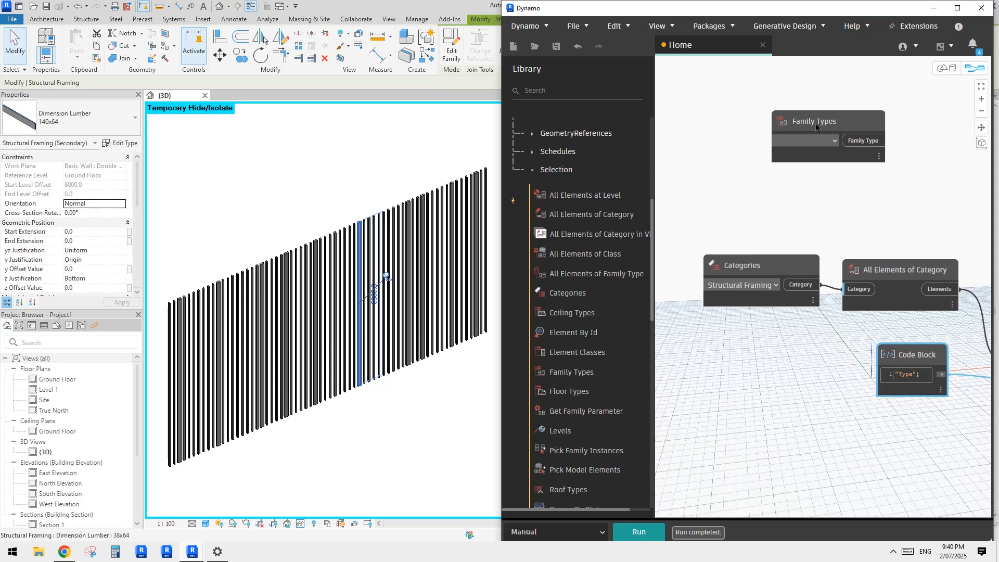
pyautogui.click(817, 123)
pyautogui.scroll(-3, 720, 328)
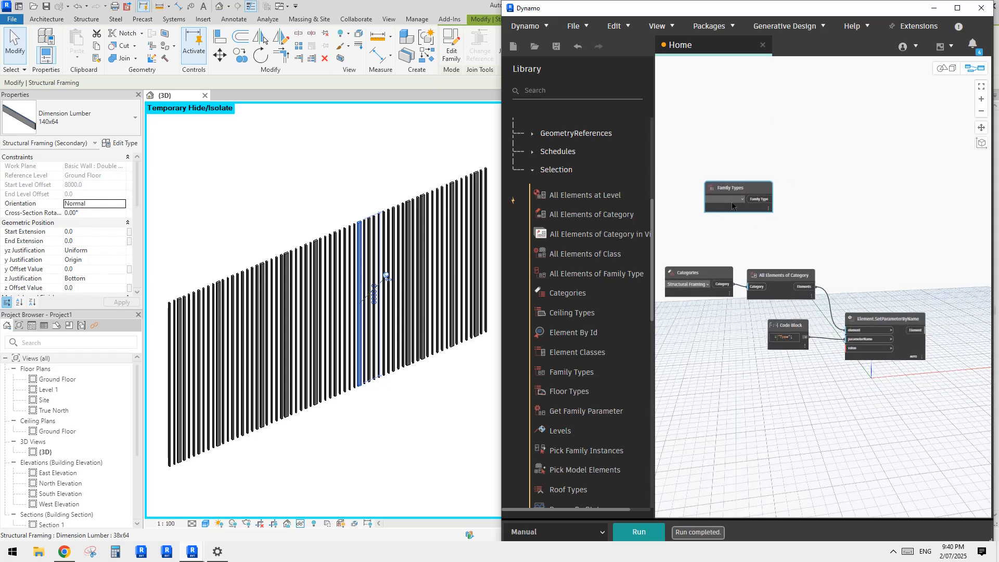
pyautogui.moveTo(731, 205); pyautogui.dragTo(769, 390)
pyautogui.moveTo(773, 424); pyautogui.dragTo(755, 399, button='middle')
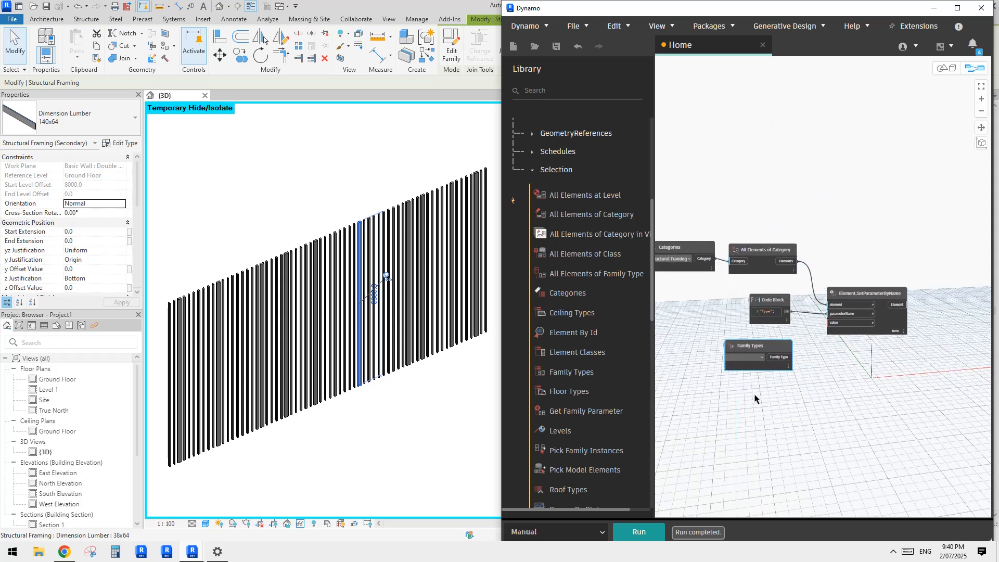
# Step: Paste two blank copies of the Family Types node and stack them below the original
pyautogui.hotkey('ctrl', 'v')
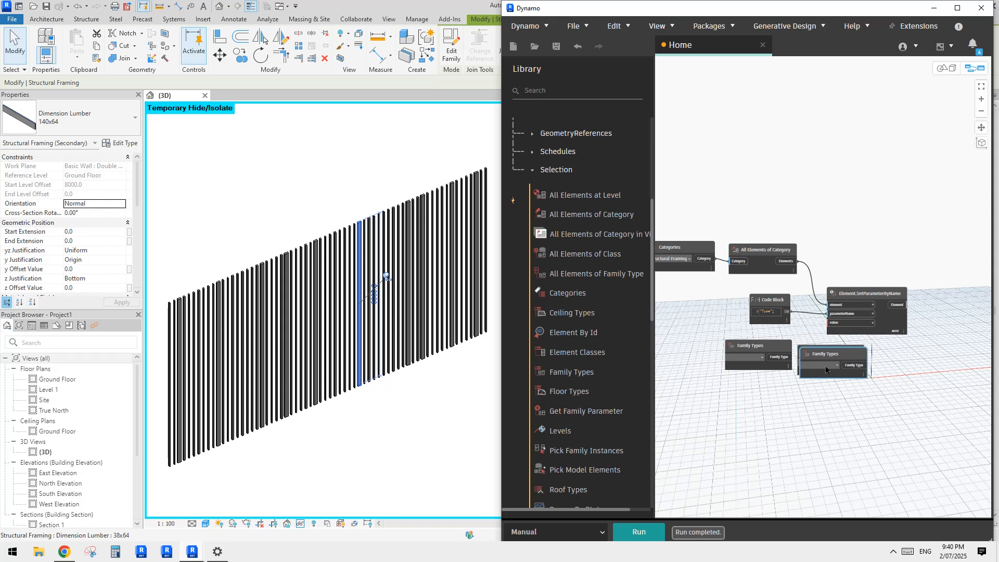
pyautogui.hotkey('ctrl', 'v')
pyautogui.moveTo(804, 378); pyautogui.dragTo(754, 436)
pyautogui.scroll(3, 753, 435)
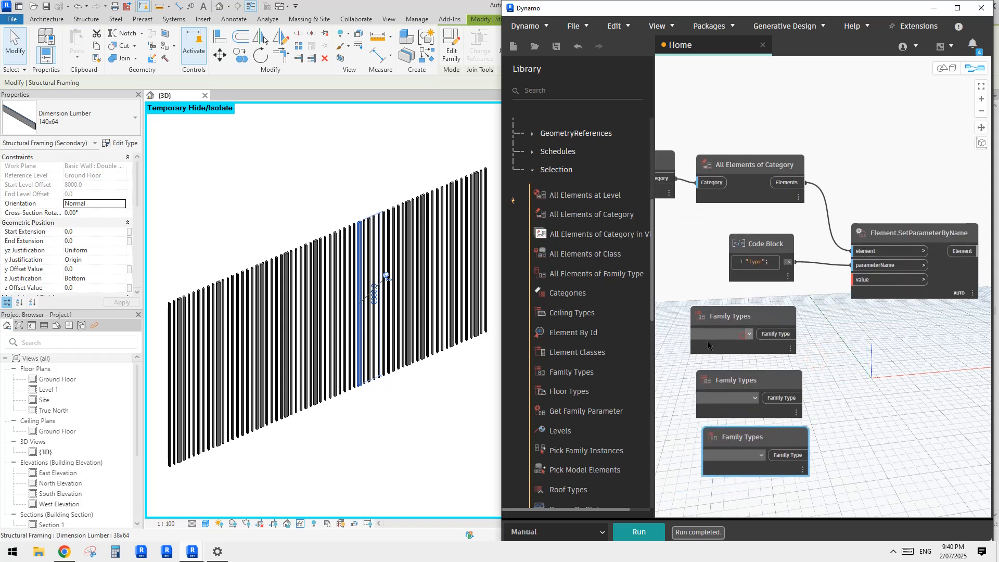
# Step: Set the uppermost Family Types node to Dimension Lumber:38x64
pyautogui.click(731, 336)
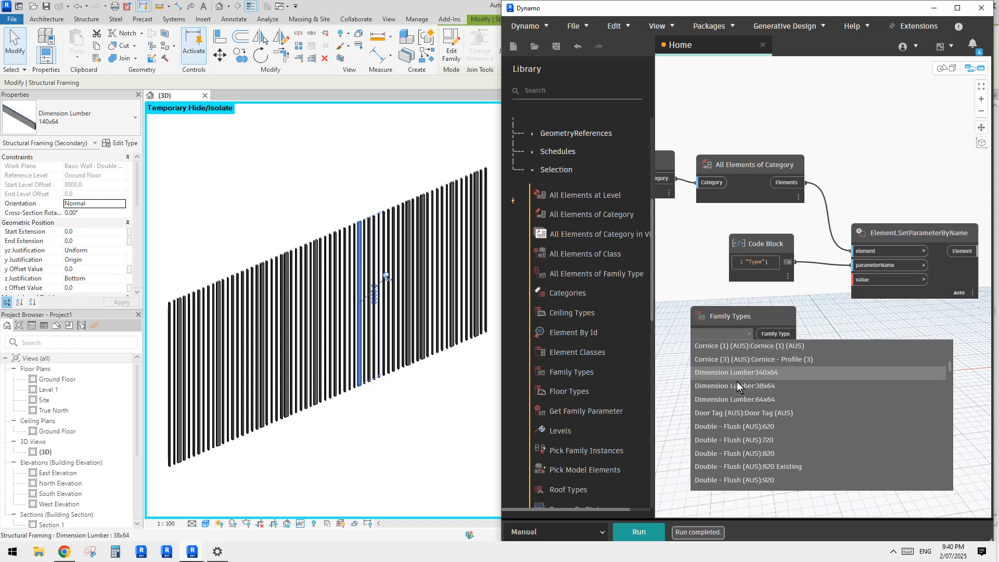
pyautogui.click(725, 330)
pyautogui.click(729, 336)
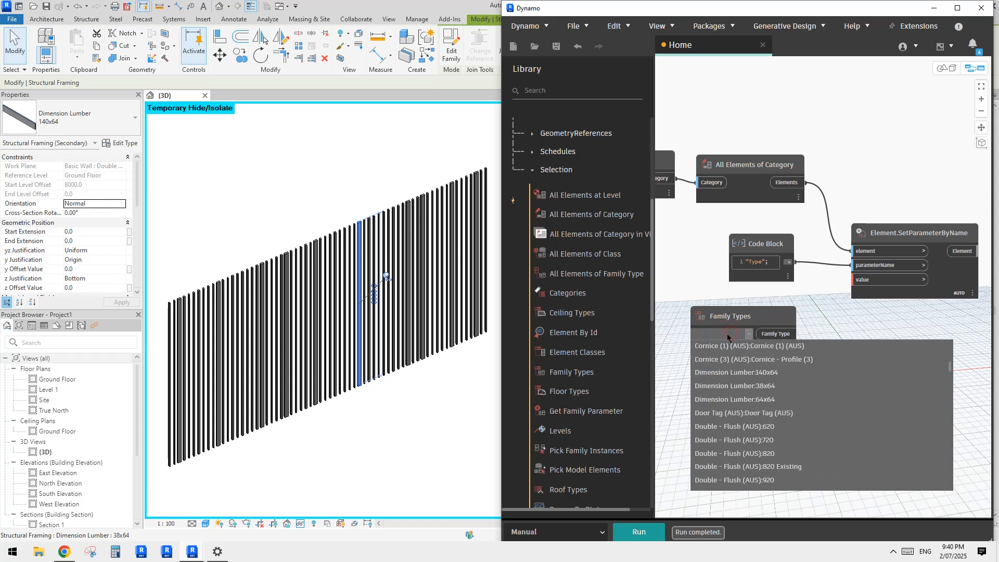
pyautogui.scroll(1, 744, 386)
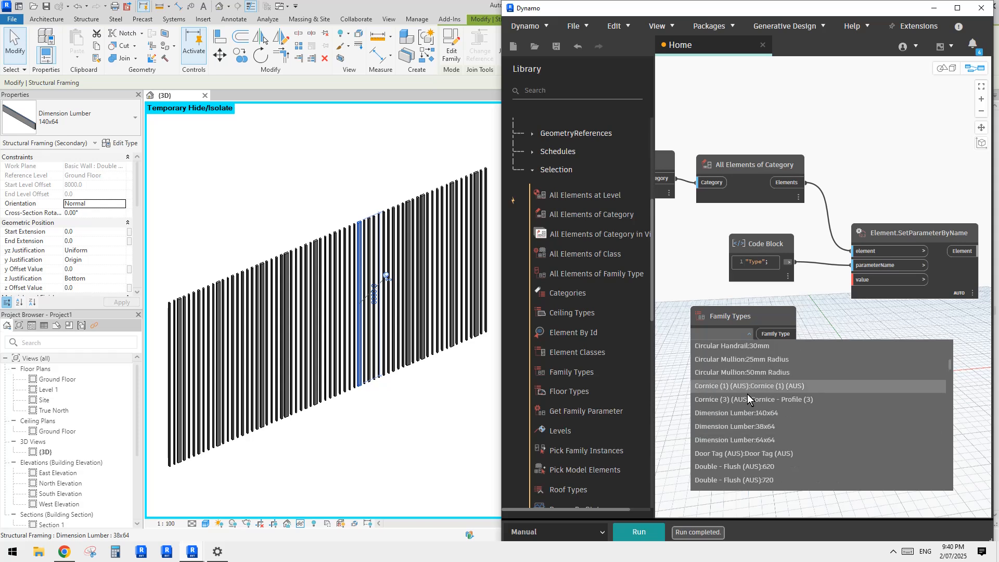
pyautogui.click(763, 427)
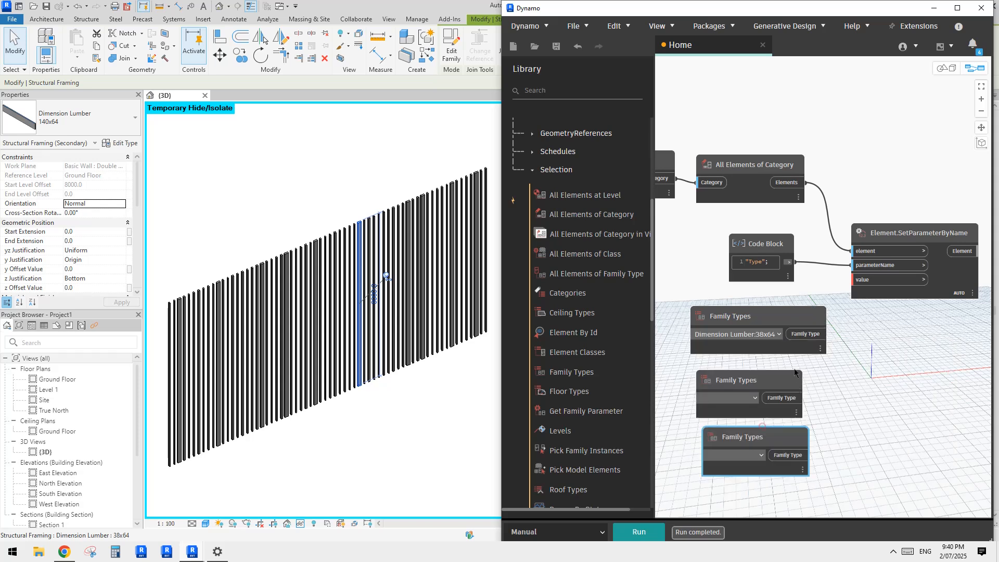
# Step: Browse the type list of the second Family Types node, leave it unset, and delete both blank Family Types copies
pyautogui.click(759, 401)
pyautogui.scroll(-3, 770, 476)
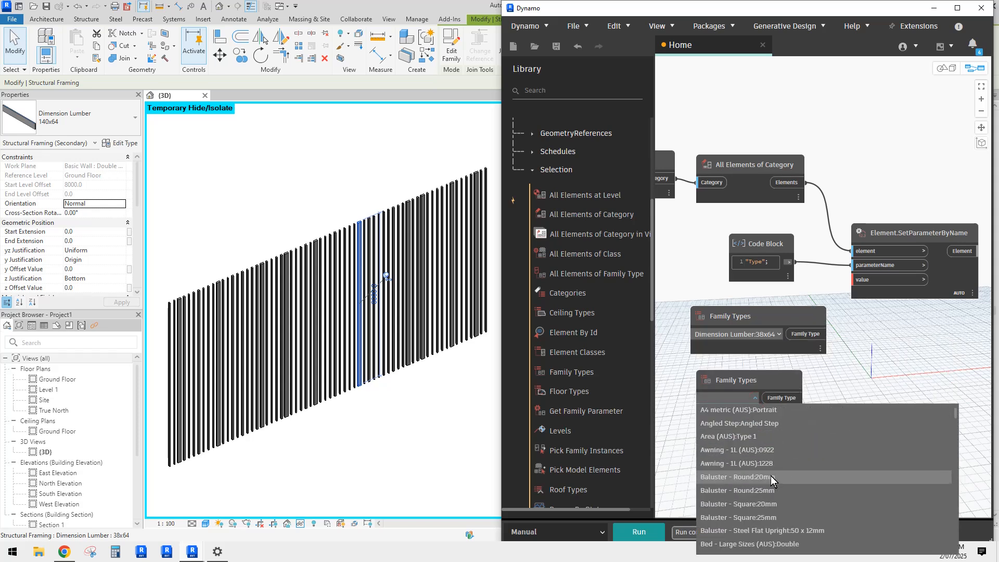
pyautogui.scroll(3, 760, 429)
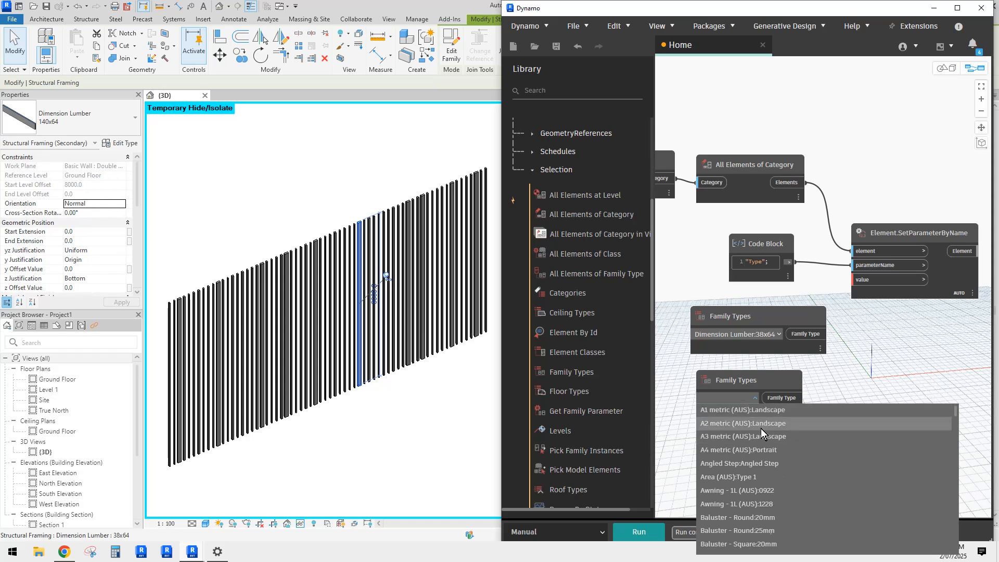
pyautogui.scroll(-5, 765, 433)
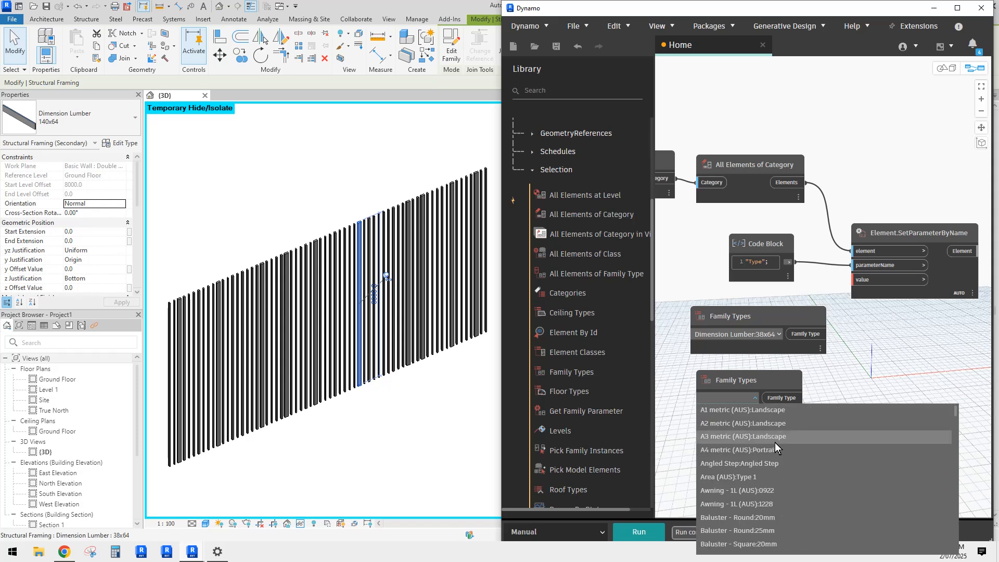
pyautogui.scroll(-2, 782, 451)
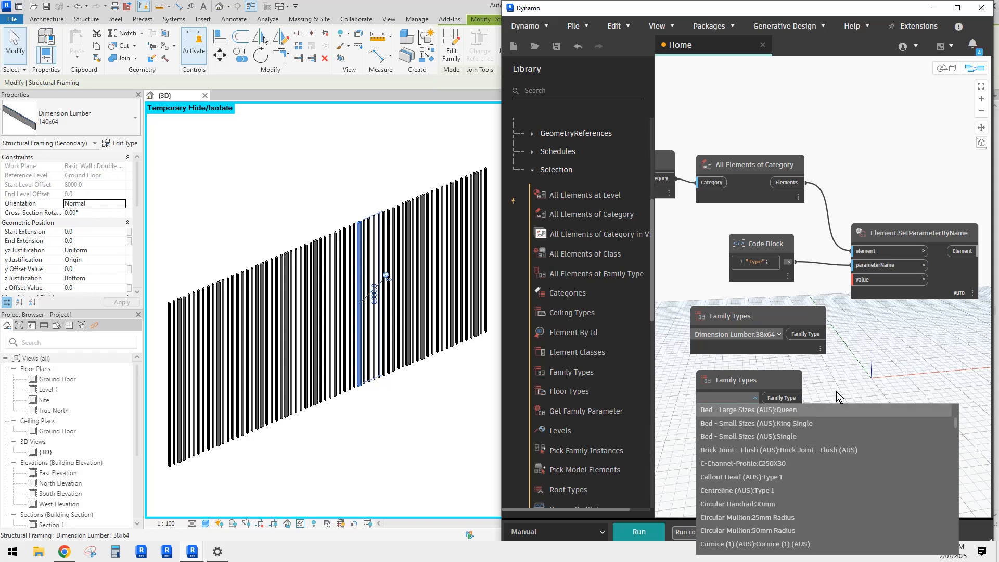
pyautogui.click(850, 372)
pyautogui.moveTo(841, 389); pyautogui.dragTo(837, 356, button='middle')
pyautogui.click(772, 349)
pyautogui.press('Delete')
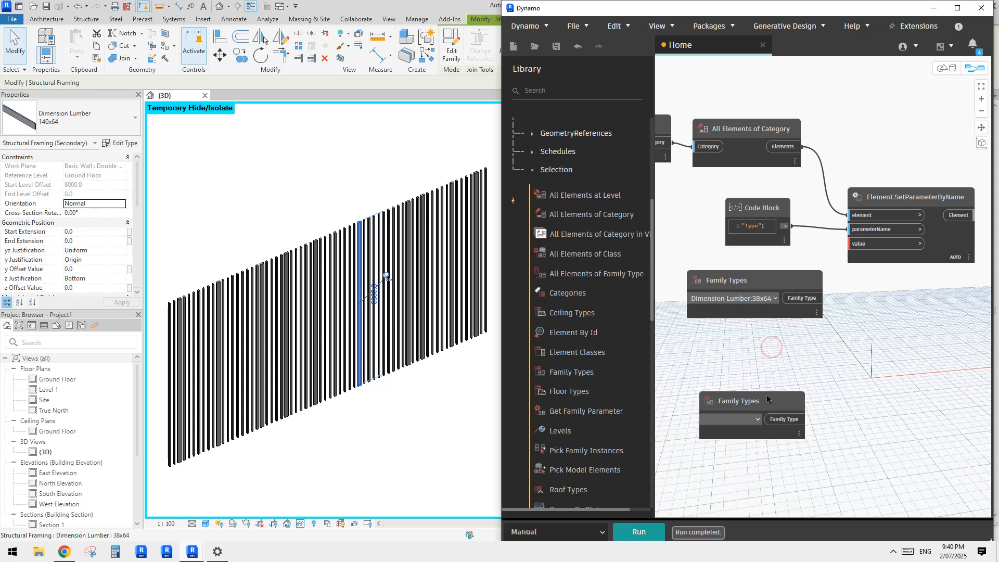
pyautogui.click(759, 403)
pyautogui.press('Delete')
# Step: Duplicate the 38x64 Family Types node, place the copy below it, and set the copy to Dimension Lumber:64x64
pyautogui.click(755, 287)
pyautogui.hotkey('ctrl', 'c')
pyautogui.hotkey('ctrl', 'v')
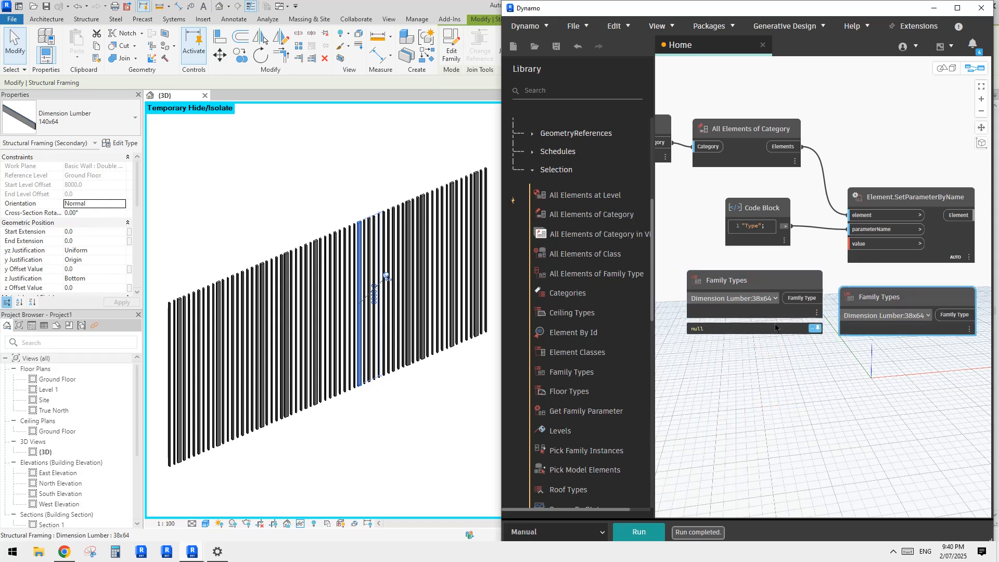
pyautogui.moveTo(870, 298); pyautogui.dragTo(717, 344)
pyautogui.click(771, 361)
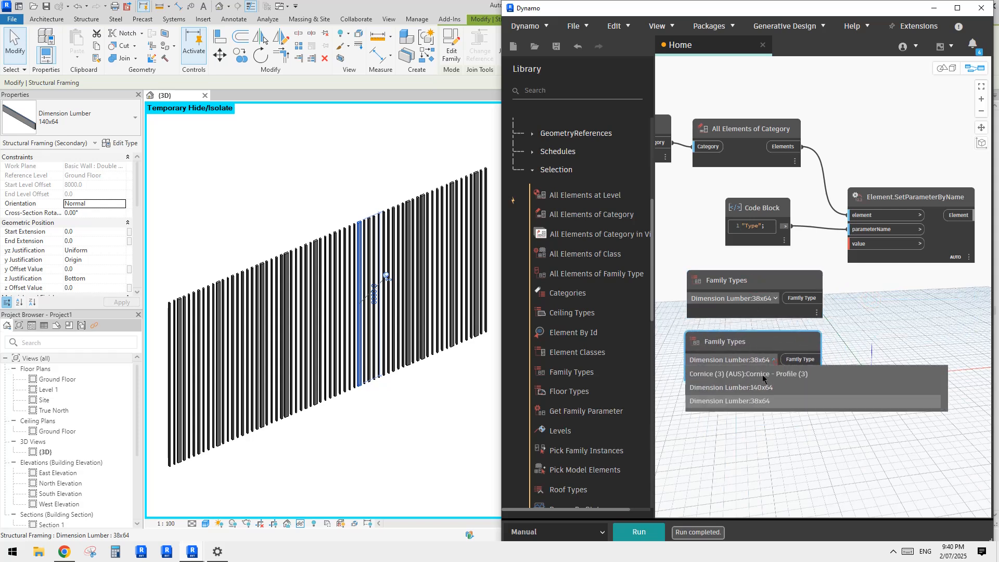
pyautogui.scroll(1, 770, 428)
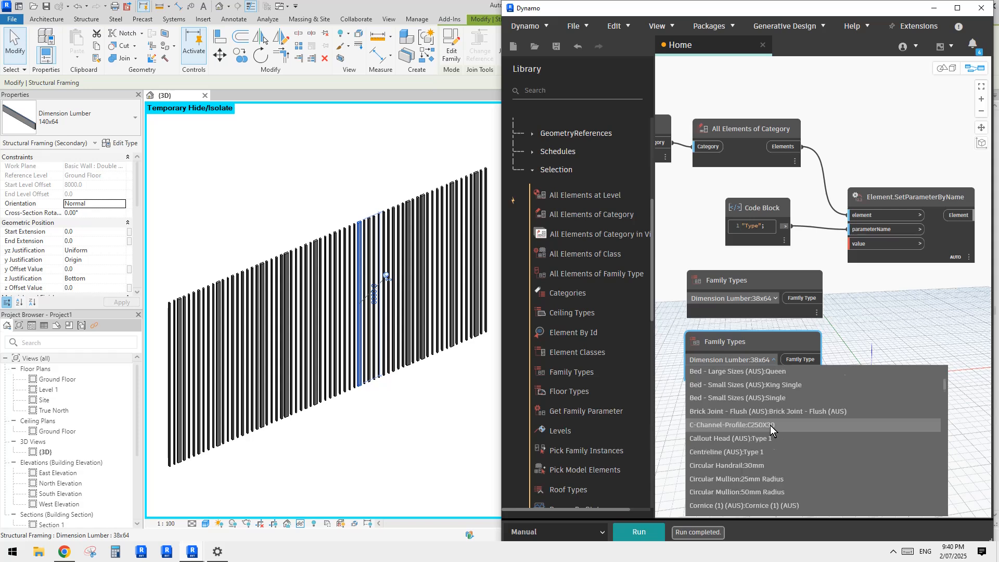
pyautogui.scroll(-2, 770, 427)
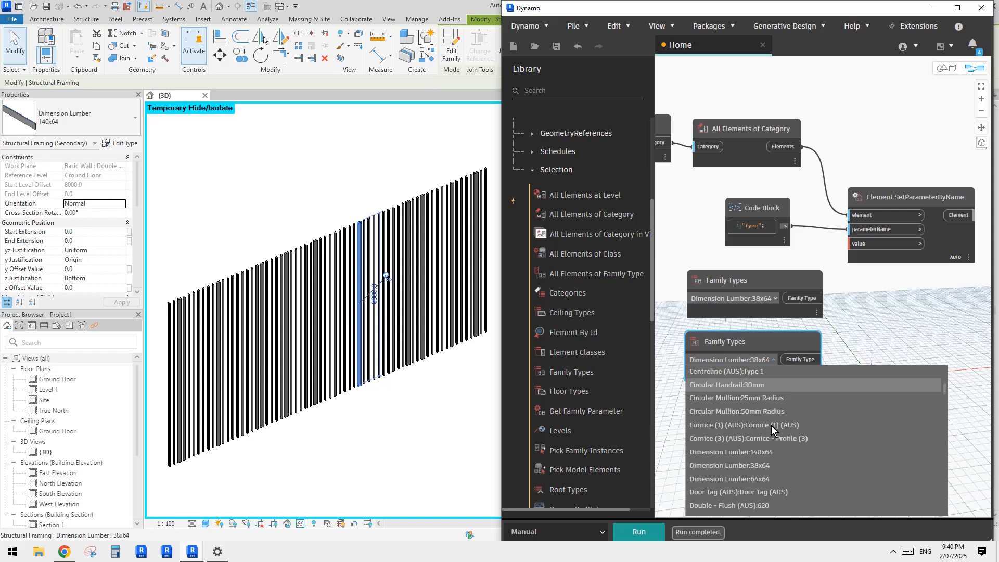
pyautogui.click(763, 477)
# Step: Duplicate the 64x64 Family Types node, place the copy below it, and set the copy to Dimension Lumber:140x64
pyautogui.moveTo(778, 390); pyautogui.dragTo(788, 359, button='middle')
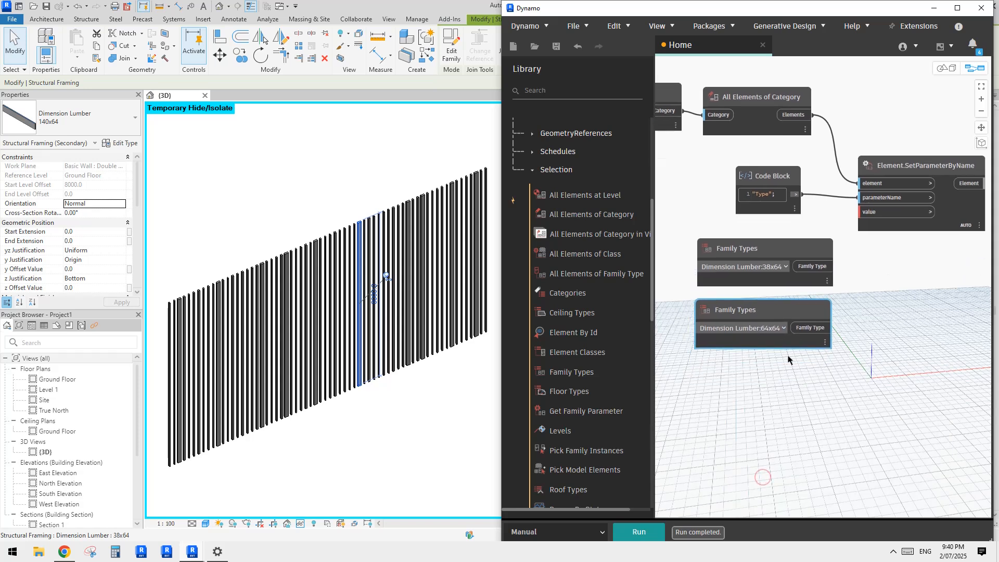
pyautogui.click(775, 312)
pyautogui.hotkey('ctrl', 'c')
pyautogui.hotkey('ctrl', 'v')
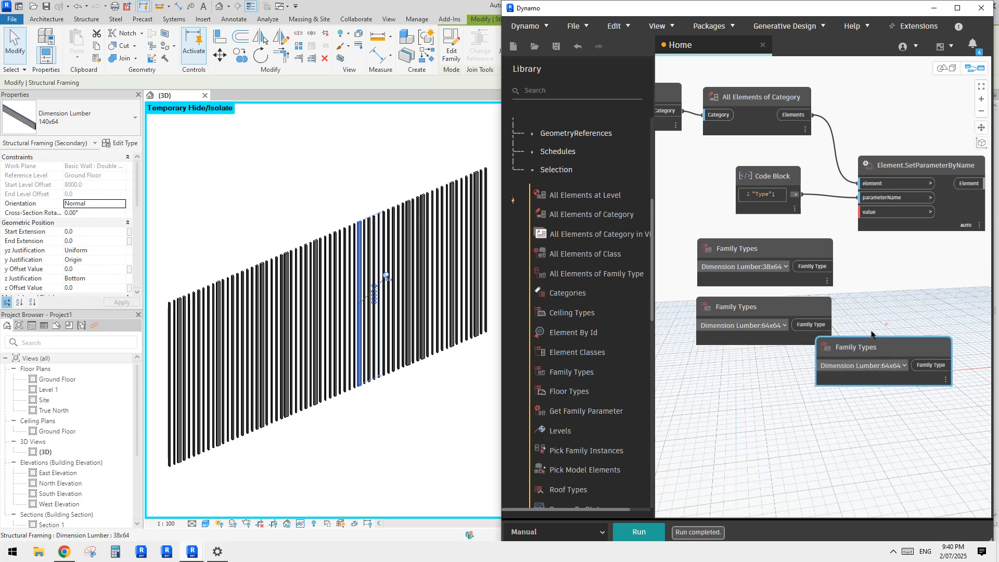
pyautogui.moveTo(850, 347); pyautogui.dragTo(742, 364)
pyautogui.click(794, 388)
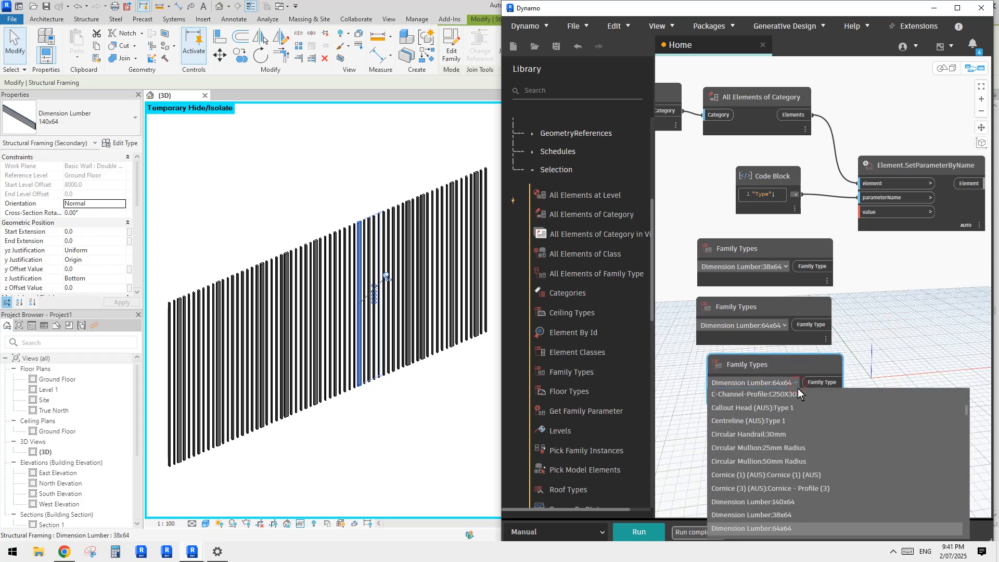
pyautogui.click(782, 502)
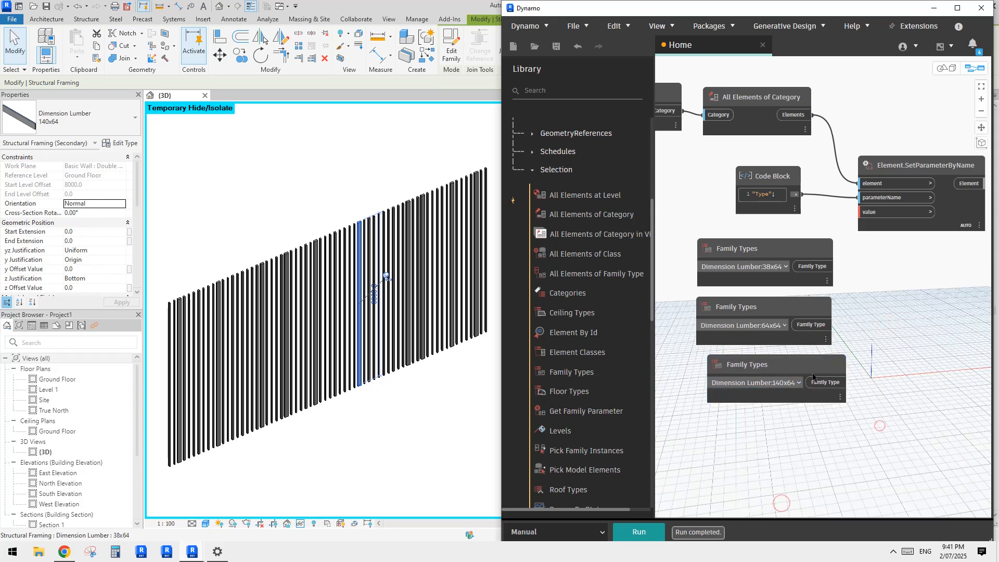
# Step: Add a List Create node with three item inputs and feed it the 38x64, 64x64 and 140x64 Family Types in that order
pyautogui.moveTo(905, 392); pyautogui.dragTo(850, 412, button='middle')
pyautogui.rightClick(857, 342)
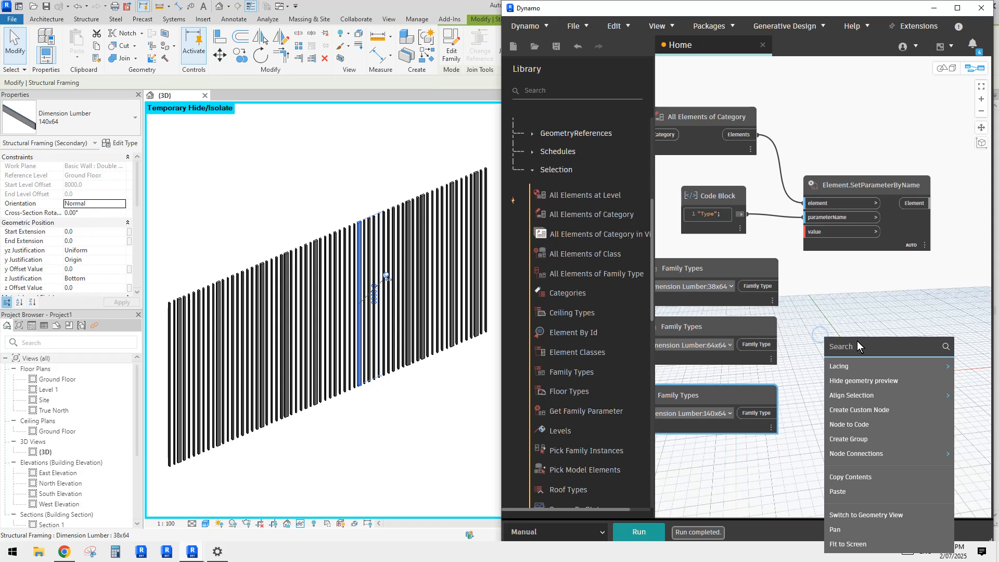
pyautogui.write('list')
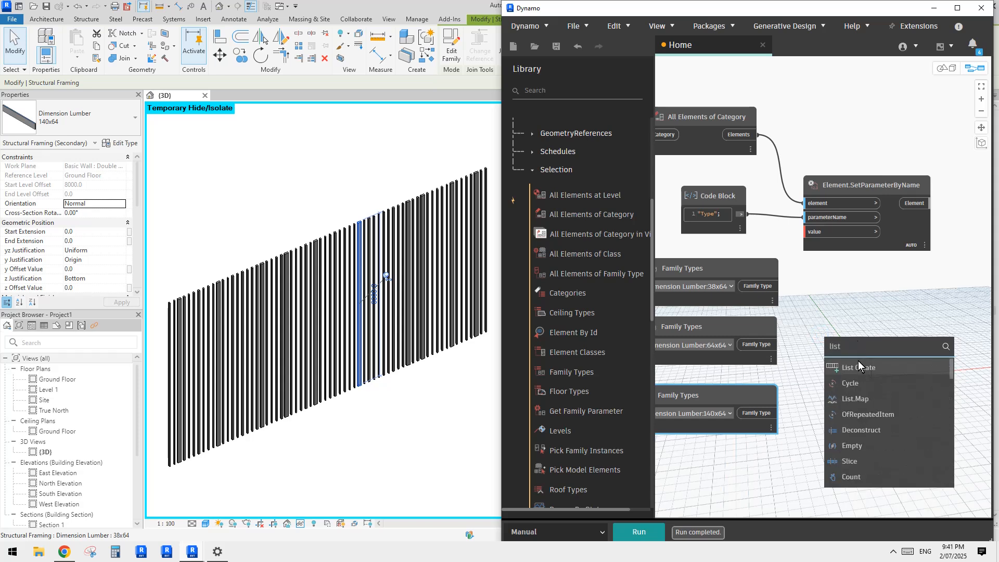
pyautogui.click(858, 364)
pyautogui.click(847, 341)
pyautogui.click(846, 341)
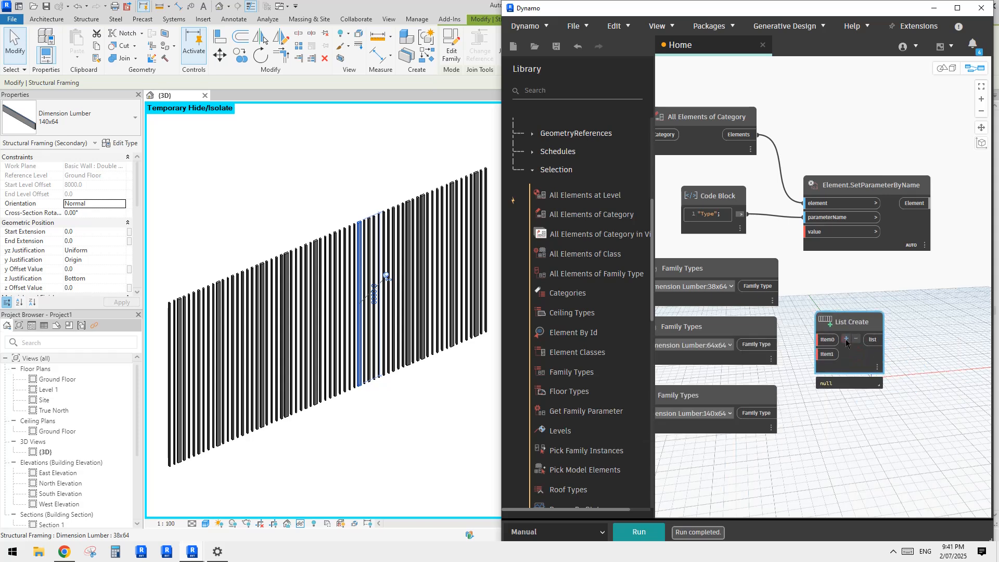
pyautogui.moveTo(825, 340); pyautogui.dragTo(780, 288)
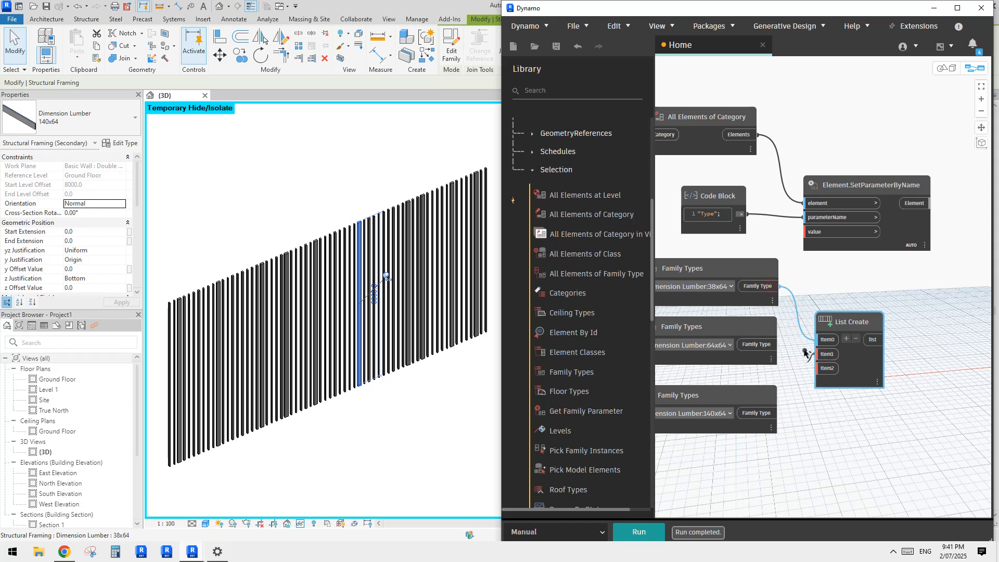
pyautogui.click(763, 416)
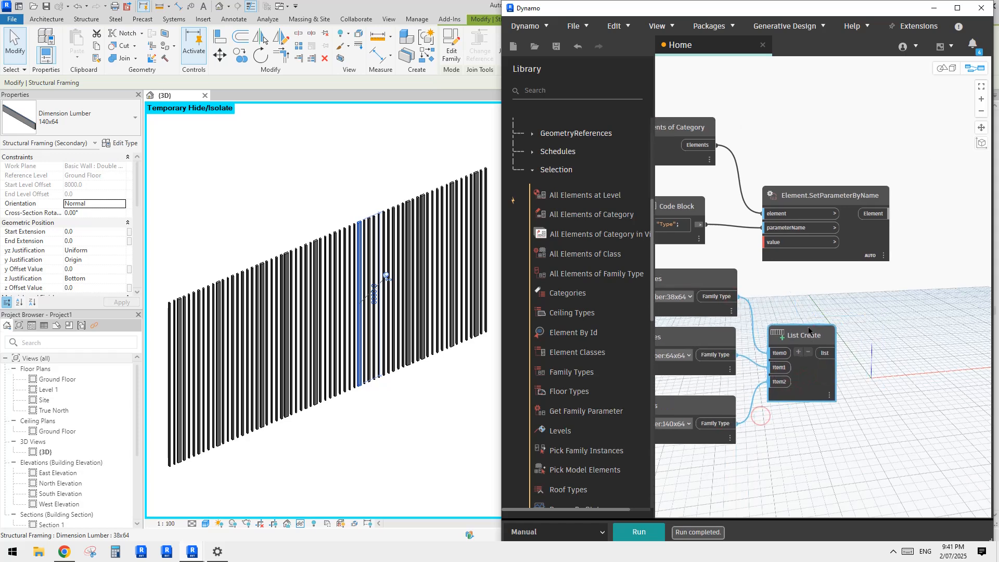
# Step: Nudge the Element.SetParameterByName and All Elements of Category nodes slightly to tidy the graph layout
pyautogui.scroll(-1, 875, 359)
pyautogui.scroll(1, 875, 325)
pyautogui.moveTo(839, 210); pyautogui.dragTo(856, 197)
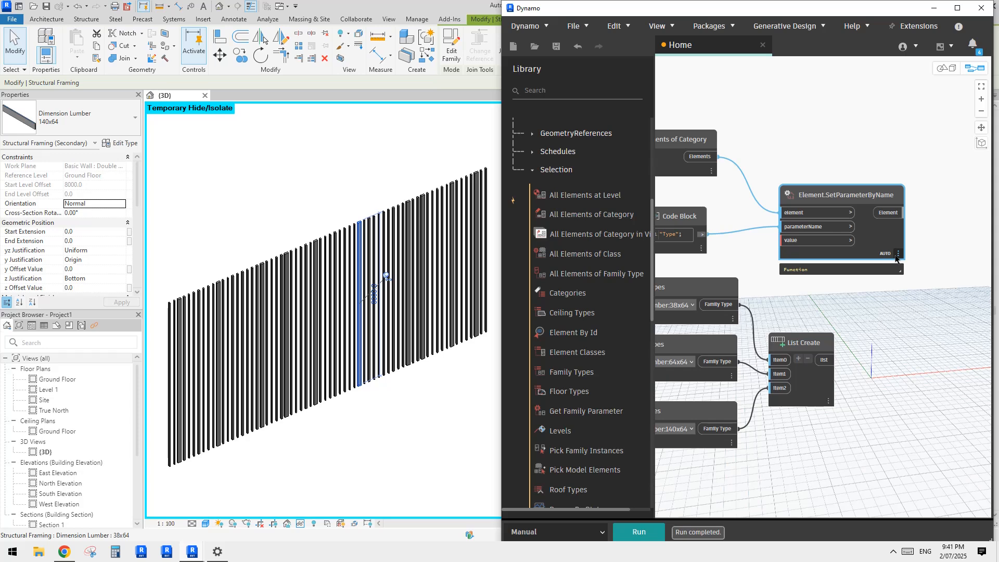
pyautogui.scroll(3, 896, 259)
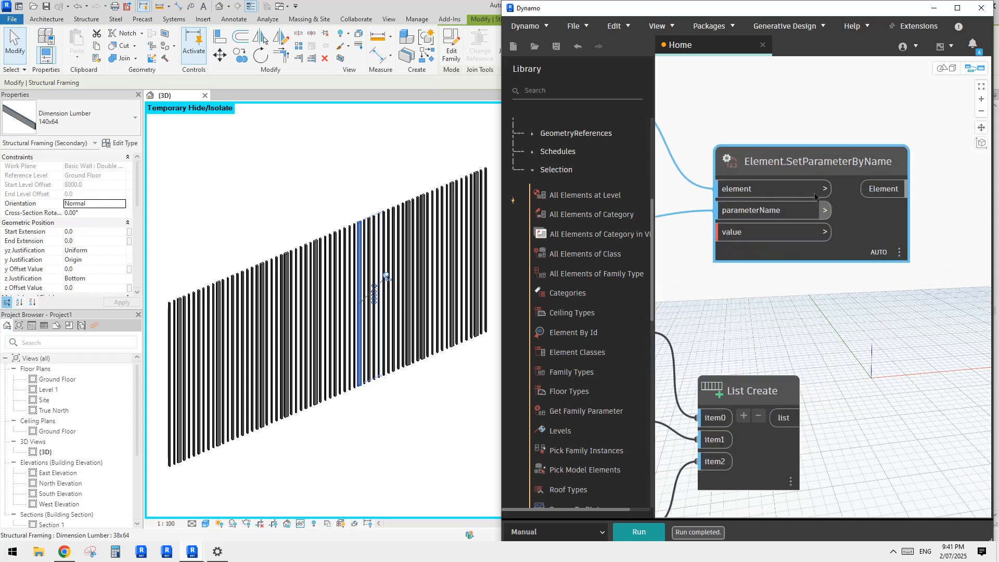
pyautogui.scroll(-3, 806, 196)
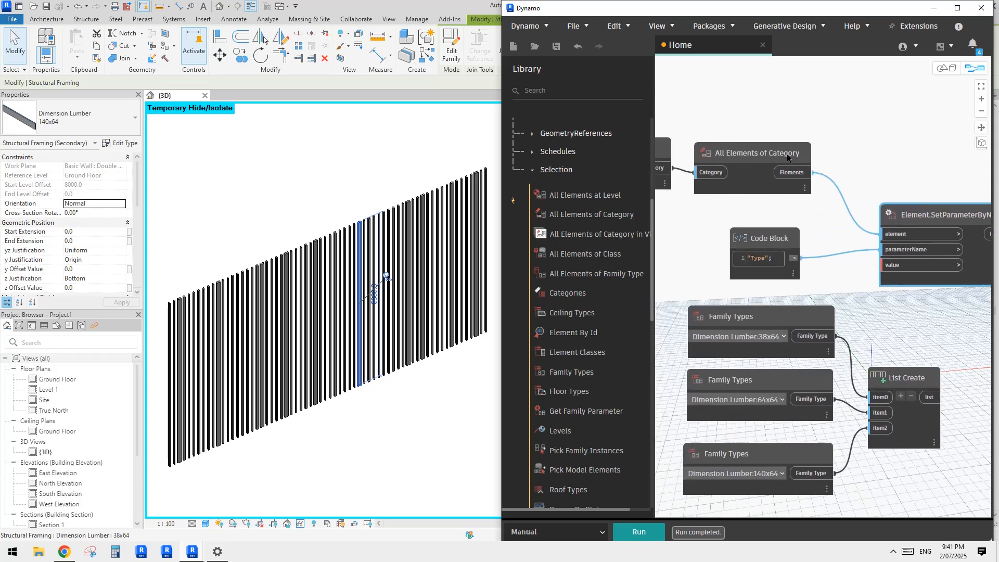
pyautogui.moveTo(787, 156); pyautogui.dragTo(797, 156)
pyautogui.moveTo(865, 296); pyautogui.dragTo(768, 268, button='middle')
pyautogui.scroll(-1, 768, 268)
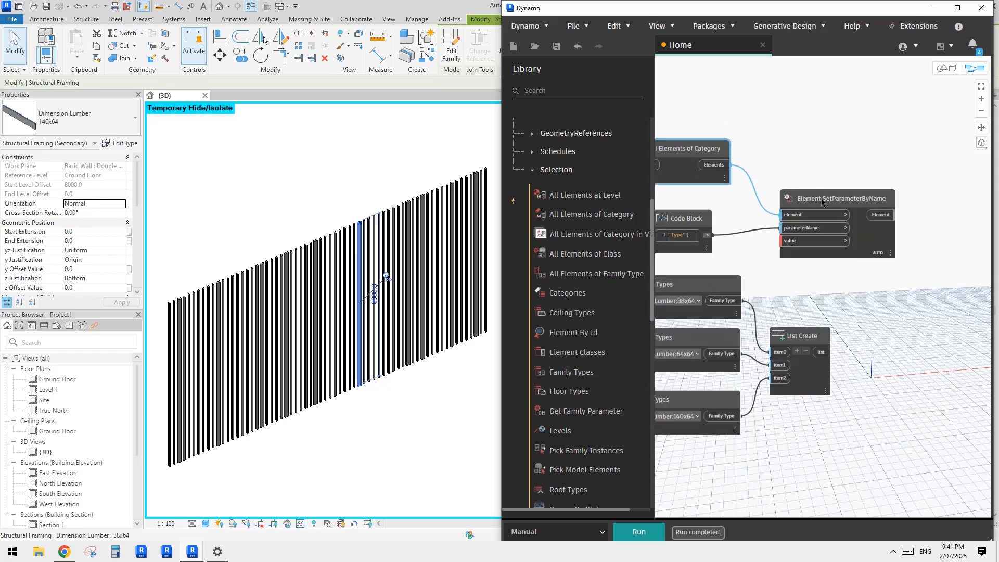
# Step: Add a List.Count node beside List Create and connect the List Create output to its list input
pyautogui.click(821, 202)
pyautogui.moveTo(833, 303); pyautogui.dragTo(828, 338, button='middle')
pyautogui.rightClick(794, 160)
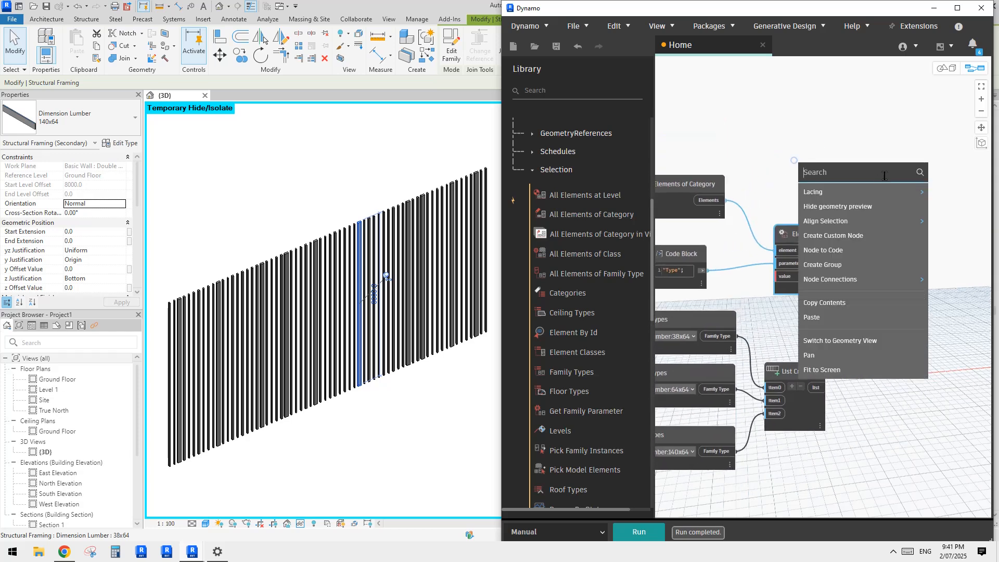
pyautogui.write('count')
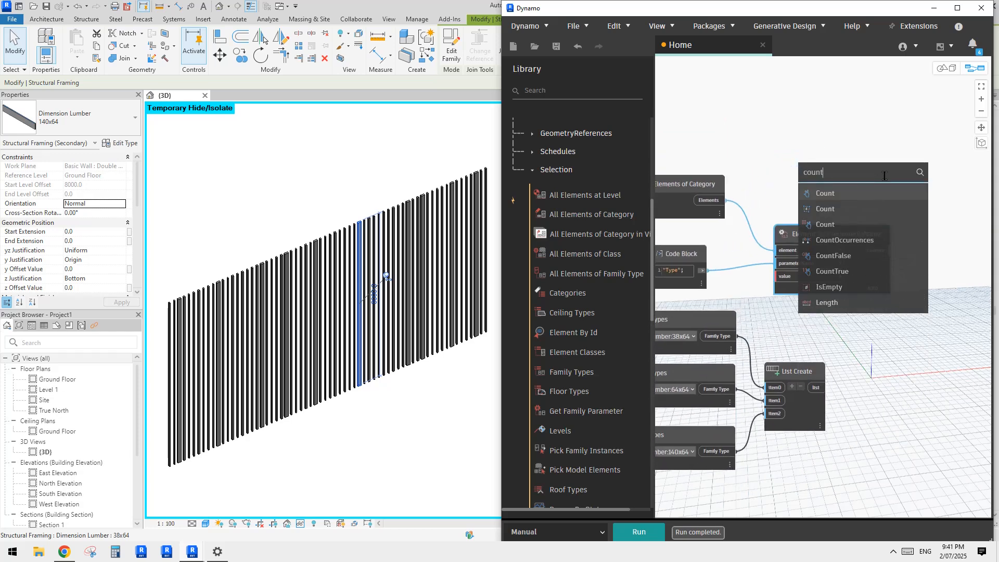
pyautogui.click(864, 191)
pyautogui.moveTo(900, 204); pyautogui.dragTo(898, 364)
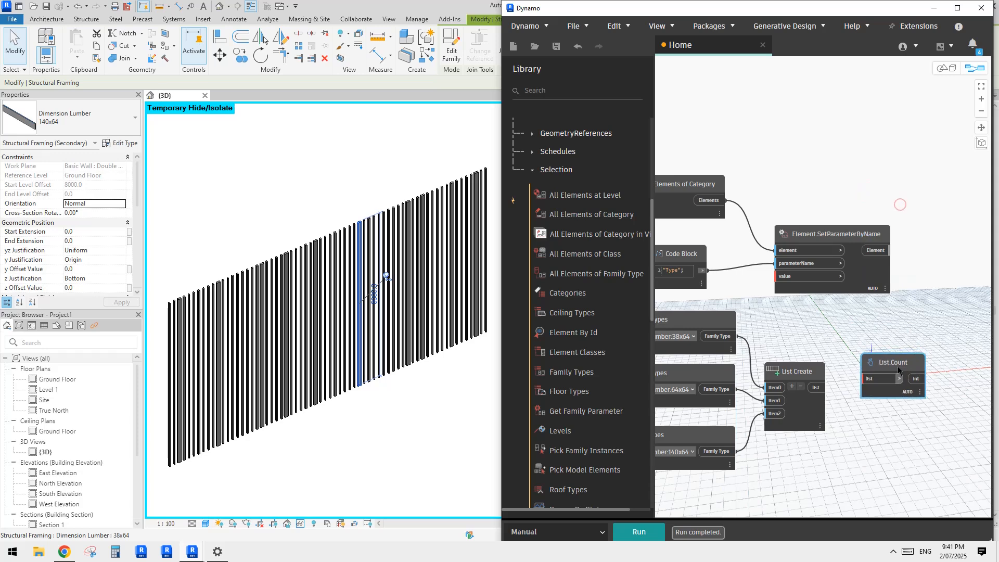
pyautogui.moveTo(889, 396); pyautogui.dragTo(855, 364, button='middle')
pyautogui.scroll(1, 855, 365)
pyautogui.moveTo(828, 343); pyautogui.dragTo(789, 360)
pyautogui.moveTo(859, 411); pyautogui.dragTo(860, 376, button='middle')
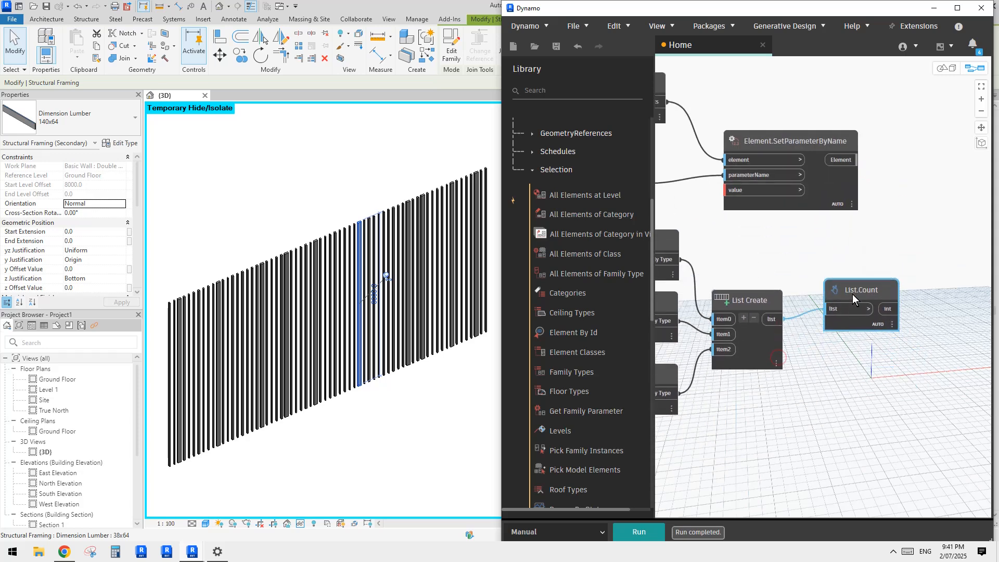
pyautogui.moveTo(854, 287); pyautogui.dragTo(854, 307)
# Step: Duplicate the List.Count node, place the copy above Element.SetParameterByName, and feed it the Elements output of All Elements of Category
pyautogui.hotkey('ctrl', 'c')
pyautogui.hotkey('ctrl', 'v')
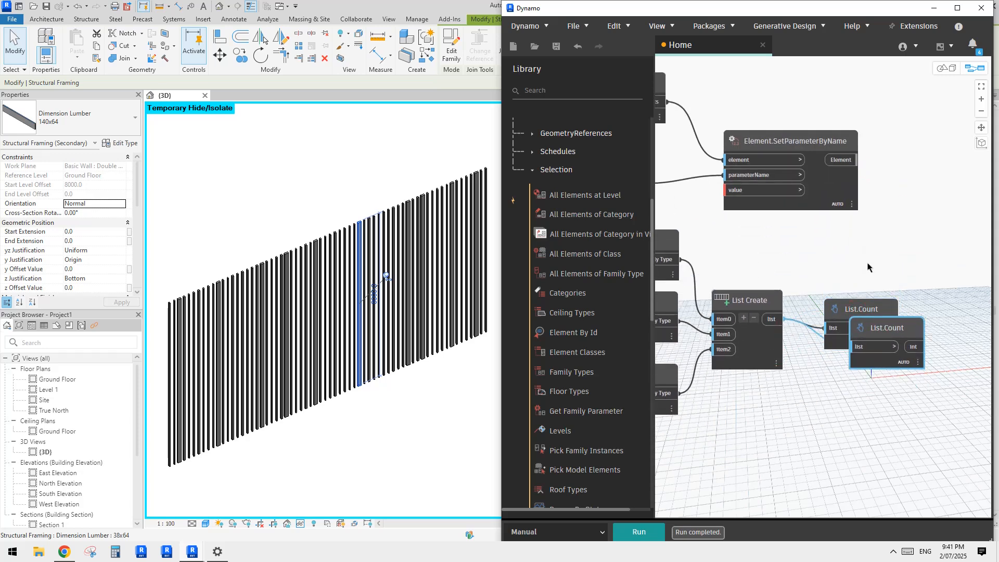
pyautogui.scroll(-1, 869, 264)
pyautogui.moveTo(869, 264); pyautogui.dragTo(874, 301, button='middle')
pyautogui.moveTo(893, 356); pyautogui.dragTo(810, 121)
pyautogui.click(779, 142)
pyautogui.click(748, 135)
pyautogui.click(697, 165)
pyautogui.moveTo(910, 196); pyautogui.dragTo(848, 196, button='middle')
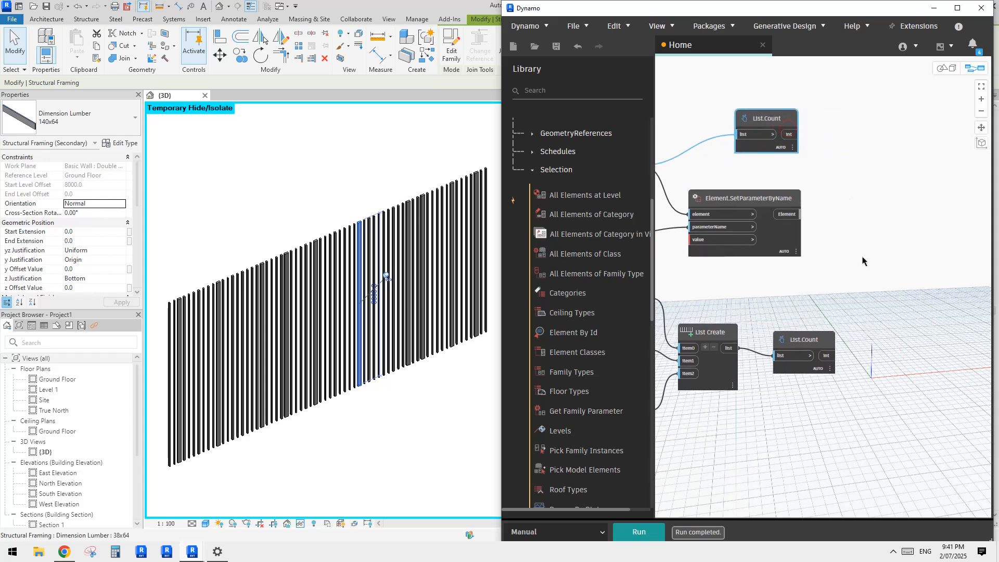
# Step: Add a Code Block containing x/y; and connect the elements' List.Count to x and the family types' List.Count to y
pyautogui.rightClick(862, 256)
pyautogui.doubleClick(870, 233)
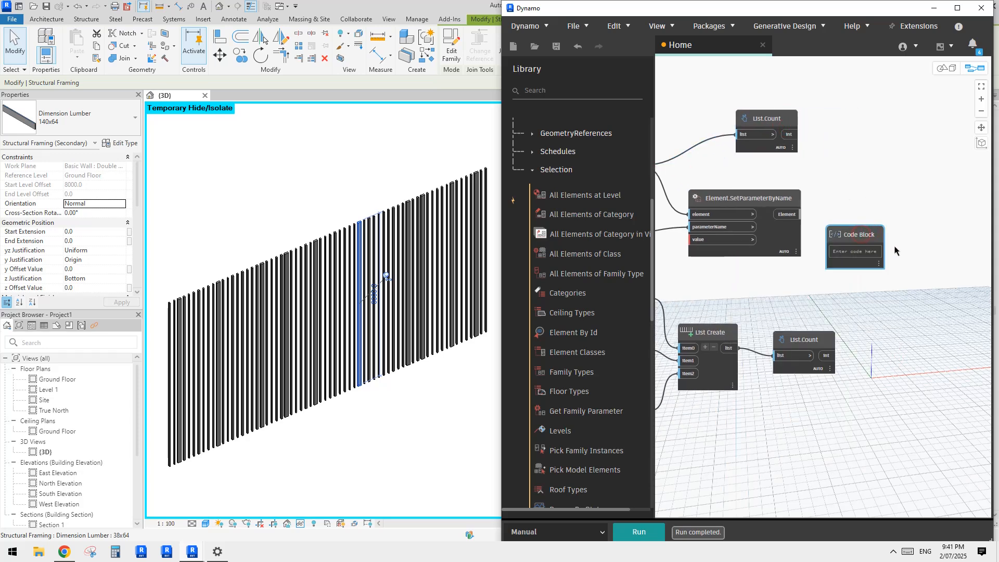
pyautogui.write('x/y;')
pyautogui.click(807, 297)
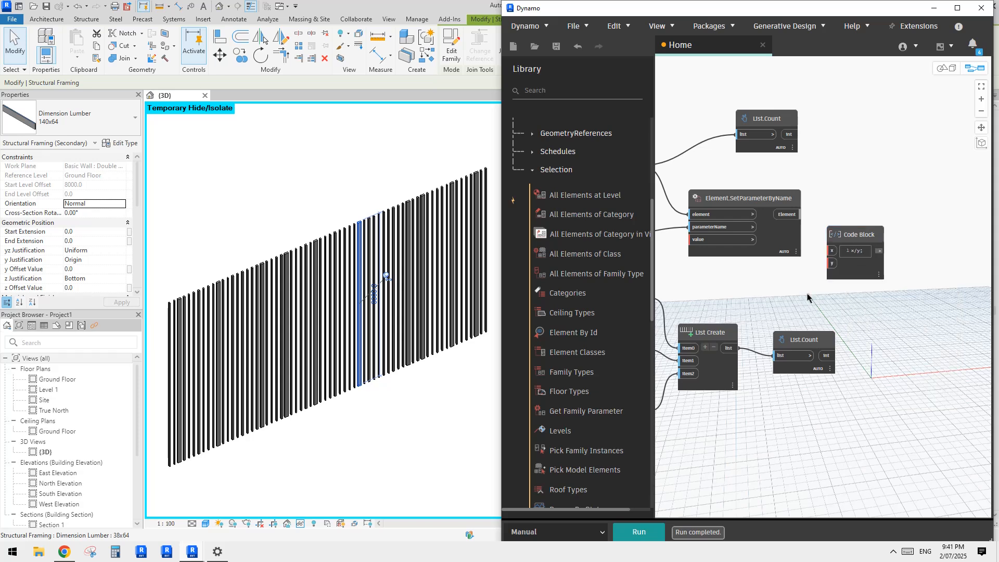
pyautogui.moveTo(839, 249); pyautogui.dragTo(793, 136)
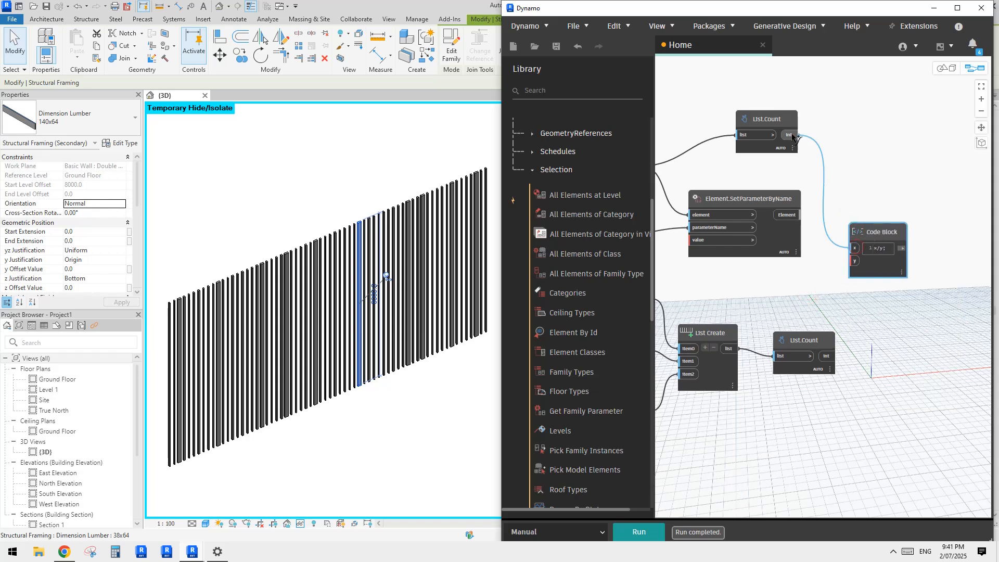
pyautogui.moveTo(854, 261); pyautogui.dragTo(827, 356)
pyautogui.moveTo(891, 240); pyautogui.dragTo(908, 251)
pyautogui.moveTo(848, 298); pyautogui.dragTo(850, 246, button='middle')
pyautogui.moveTo(809, 317); pyautogui.dragTo(851, 305, button='middle')
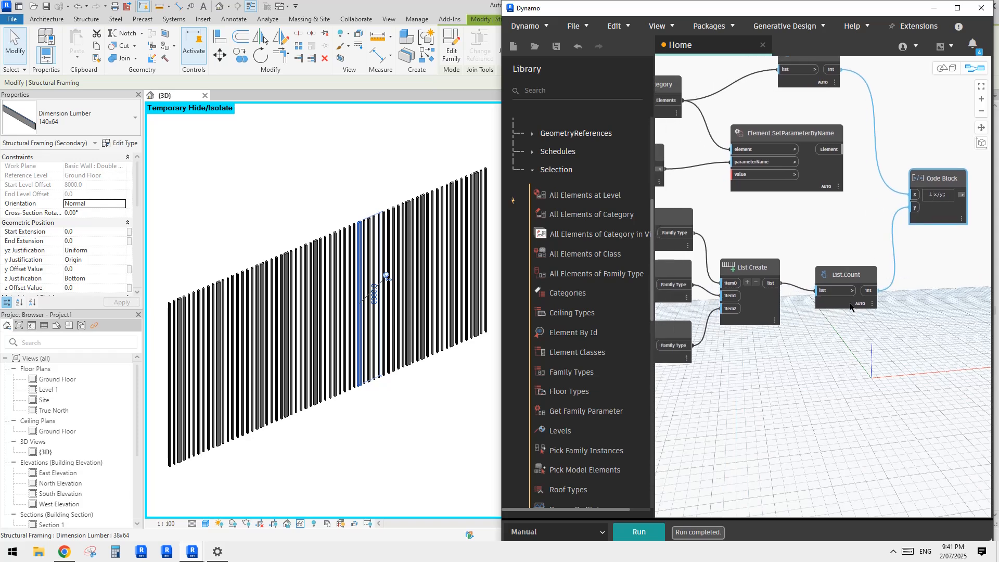
pyautogui.rightClick(827, 362)
pyautogui.doubleClick(804, 364)
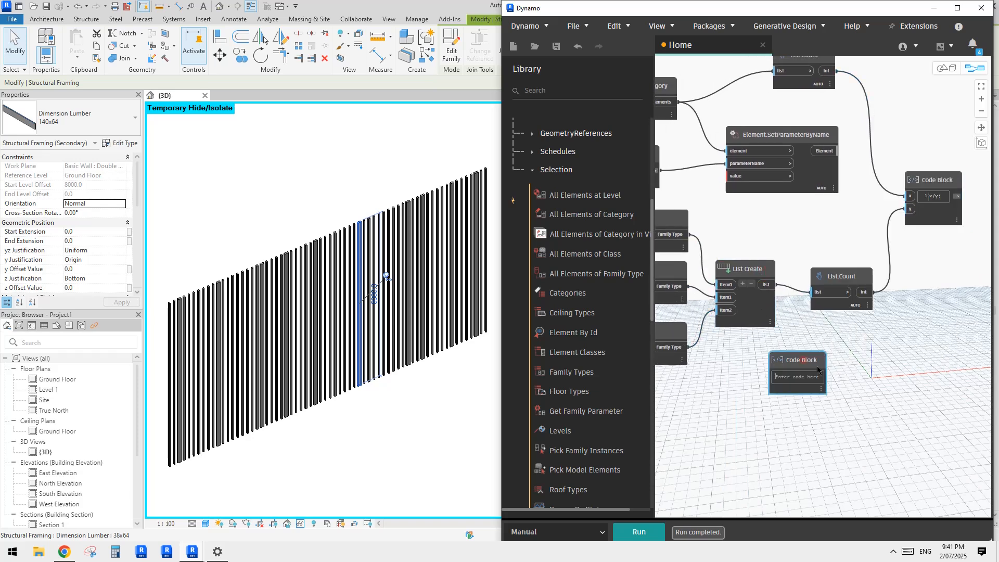
pyautogui.write('x*y')
pyautogui.click(863, 356)
pyautogui.moveTo(810, 363); pyautogui.dragTo(767, 285)
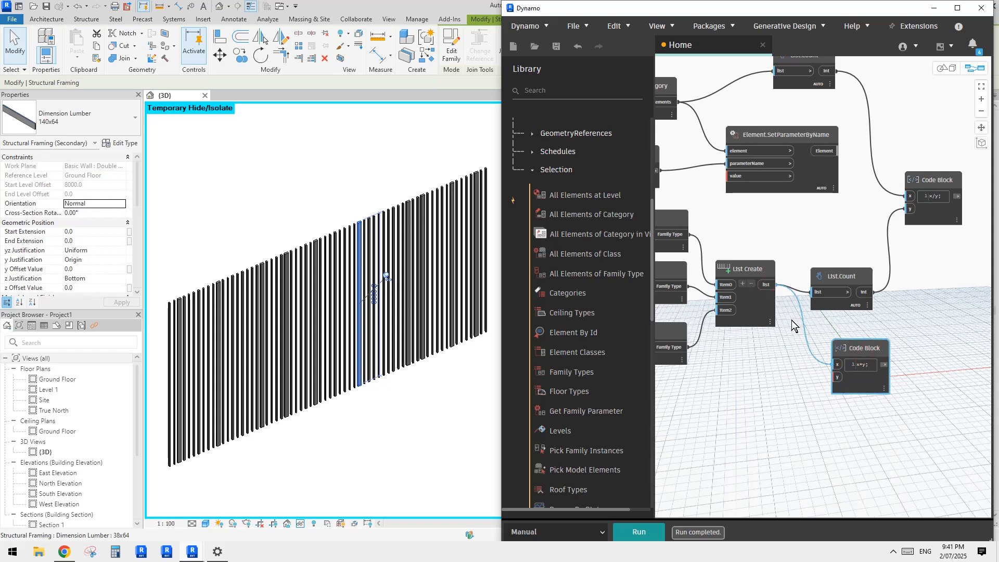
pyautogui.moveTo(862, 352)
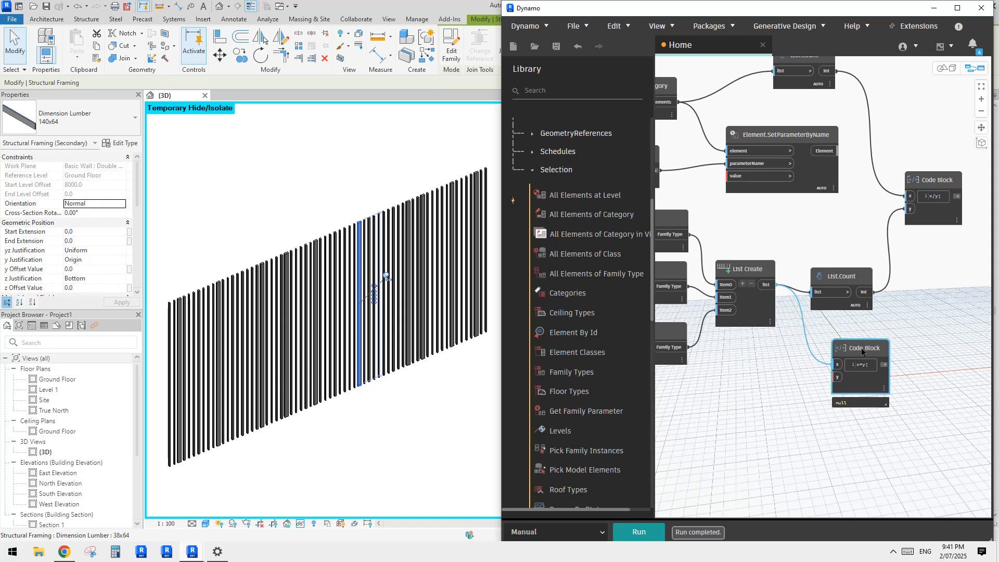
pyautogui.press('Delete')
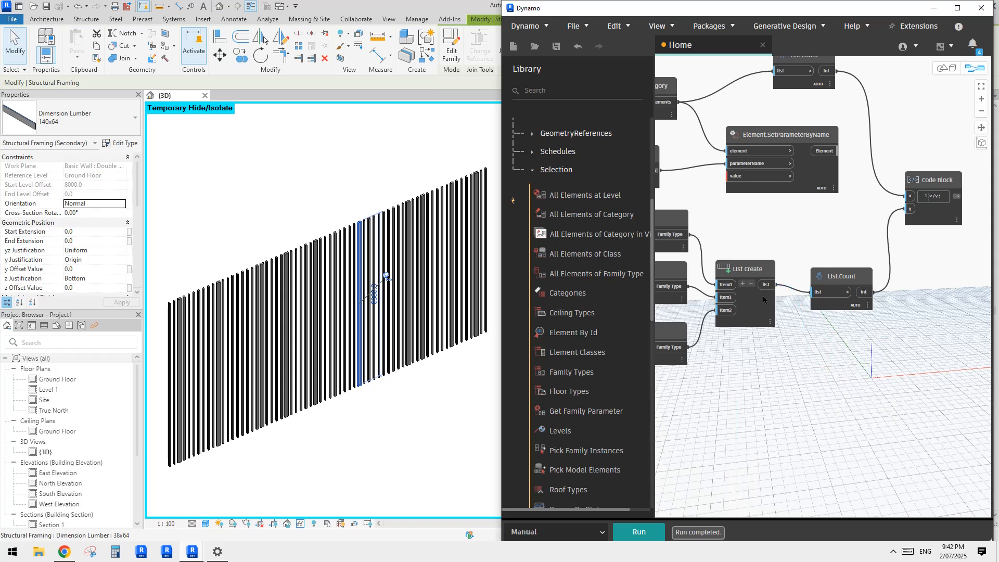
# Step: Add a List.Cycle node, connecting the List Create output to list and the x/y Code Block result to amount
pyautogui.moveTo(752, 287)
pyautogui.moveTo(737, 304)
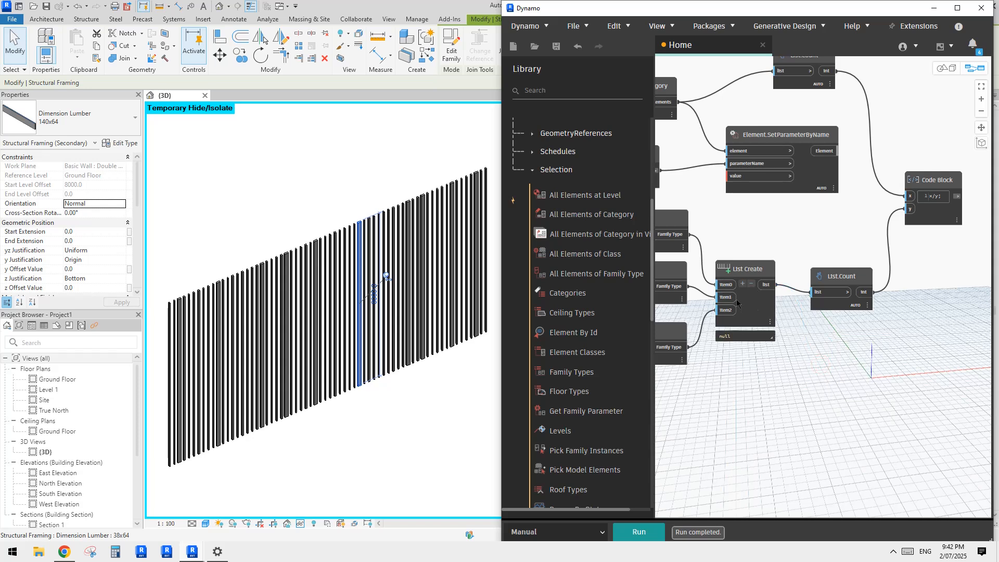
pyautogui.rightClick(833, 351)
pyautogui.write('cyc')
pyautogui.click(852, 376)
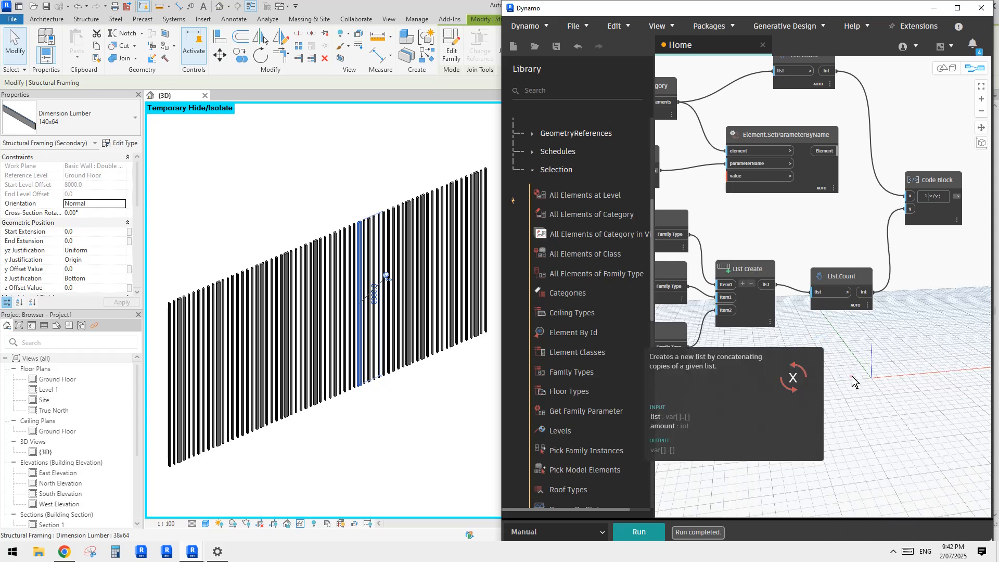
pyautogui.click(771, 284)
pyautogui.click(818, 361)
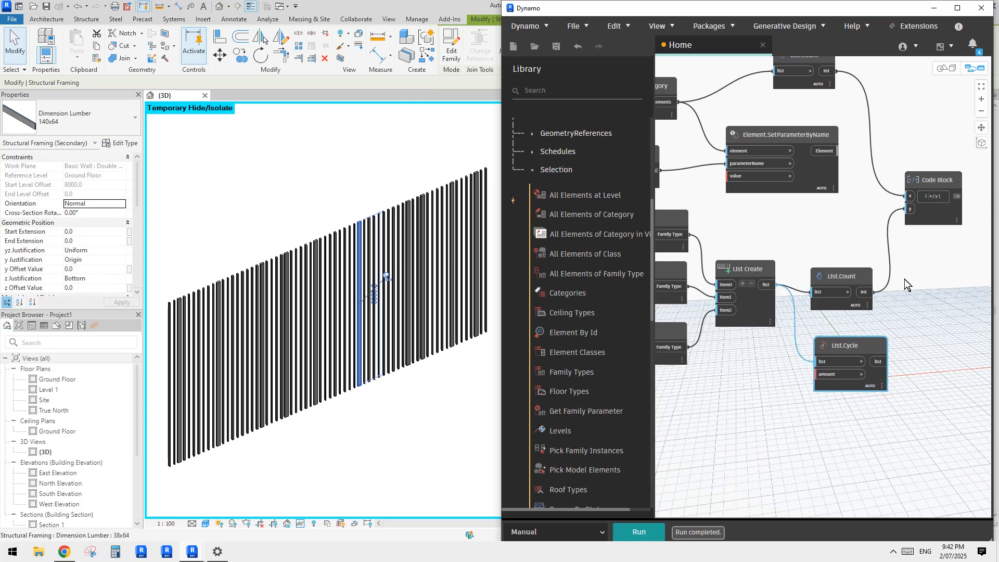
pyautogui.click(956, 196)
pyautogui.click(832, 375)
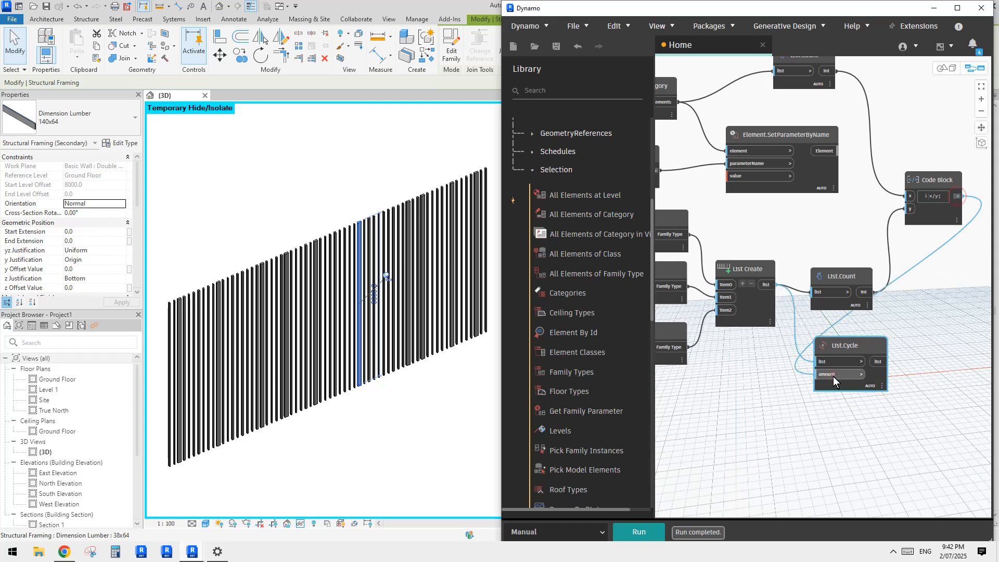
# Step: Run the graph and examine the List.Cycle node's output list of family types
pyautogui.click(640, 532)
pyautogui.moveTo(883, 391)
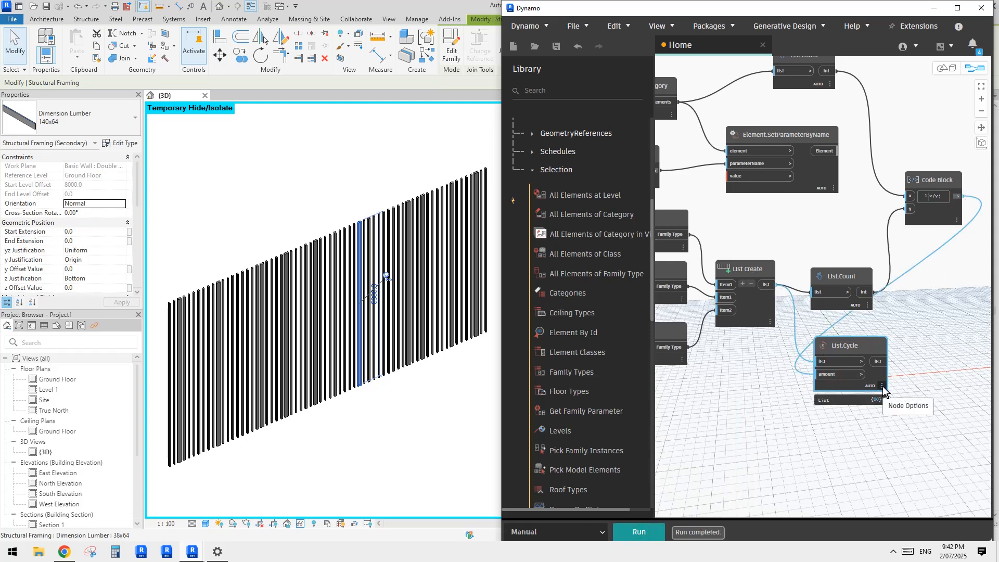
pyautogui.scroll(3, 882, 391)
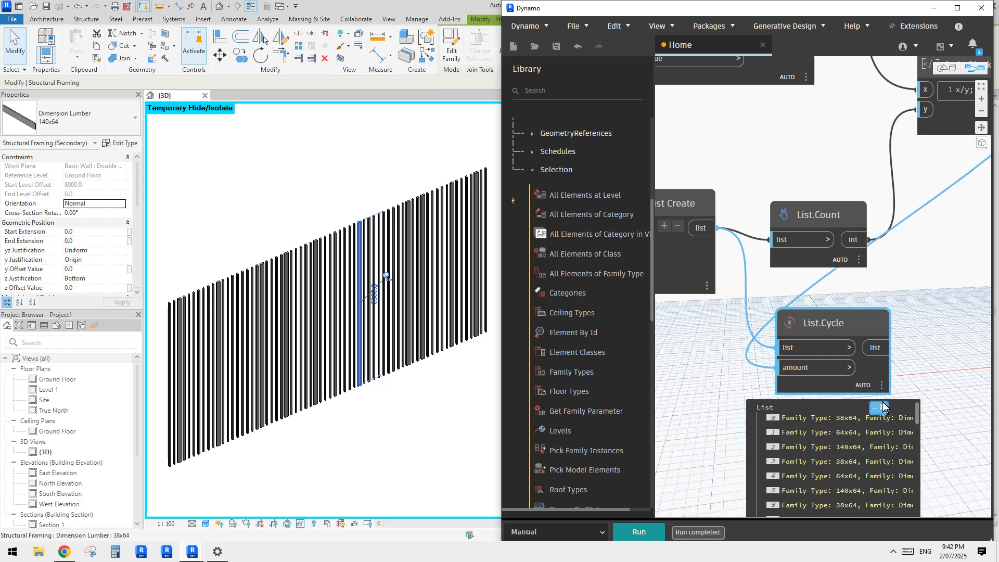
pyautogui.scroll(-5, 913, 364)
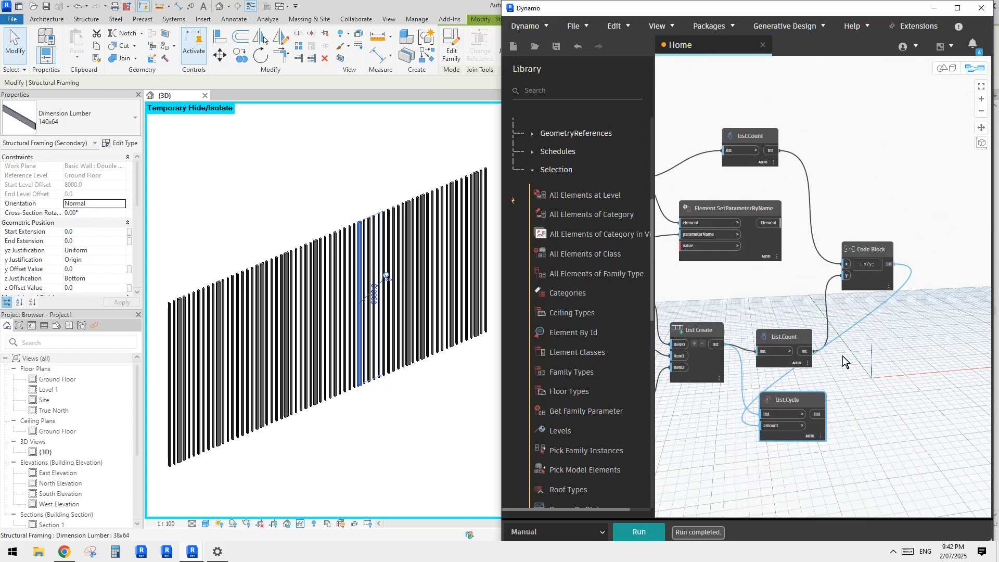
# Step: Shift List.Cycle clear of List.Count, then add a Shuffle (list, seed) node beside it and connect the cycled list to its list input
pyautogui.moveTo(823, 386); pyautogui.dragTo(872, 383)
pyautogui.moveTo(951, 392); pyautogui.dragTo(856, 370, button='middle')
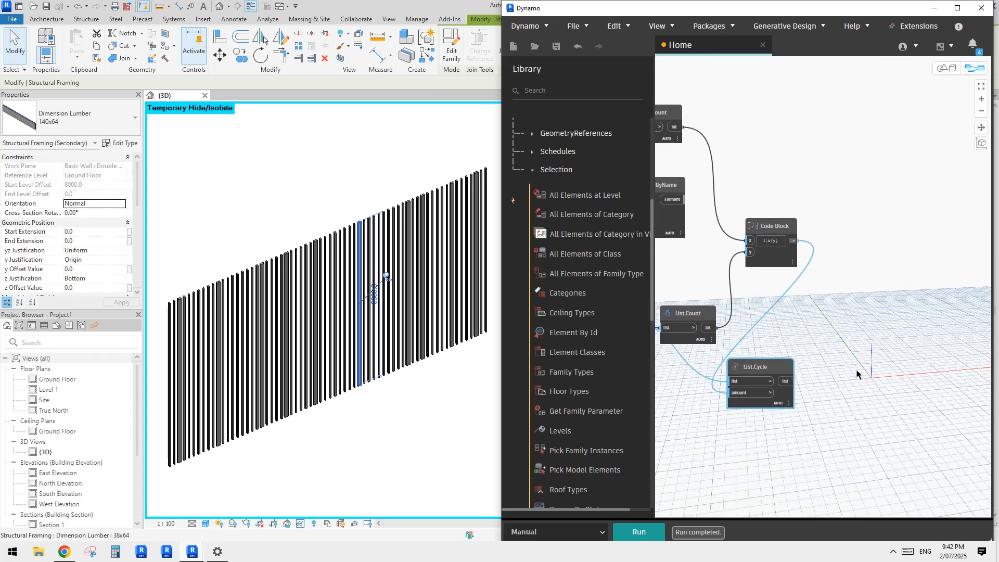
pyautogui.rightClick(838, 371)
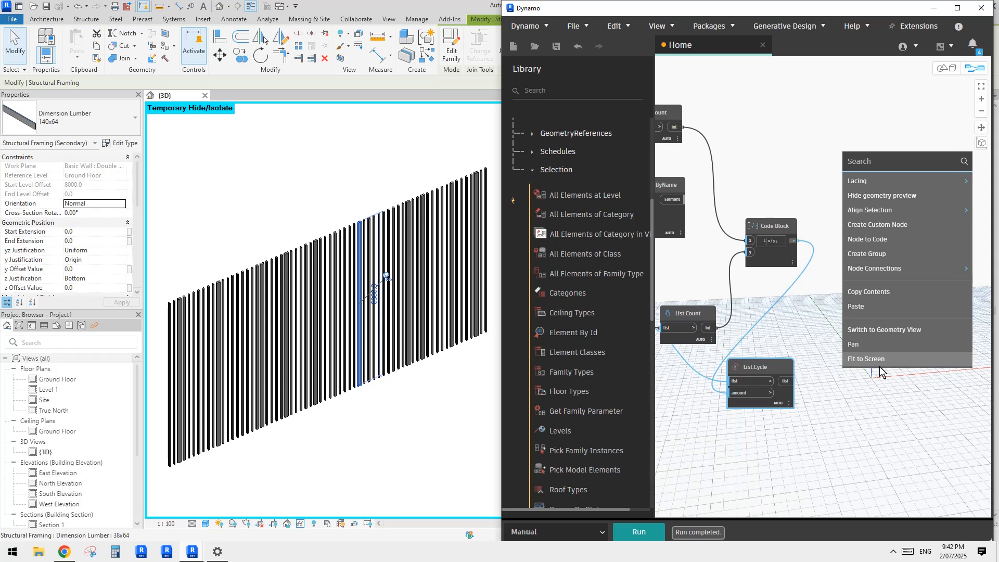
pyautogui.click(839, 380)
pyautogui.rightClick(845, 383)
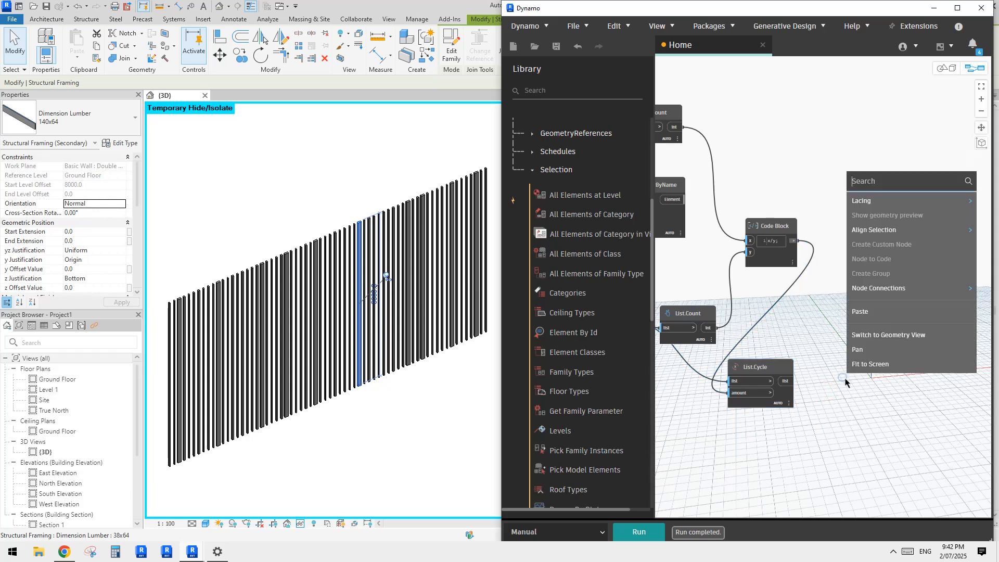
pyautogui.write('shu')
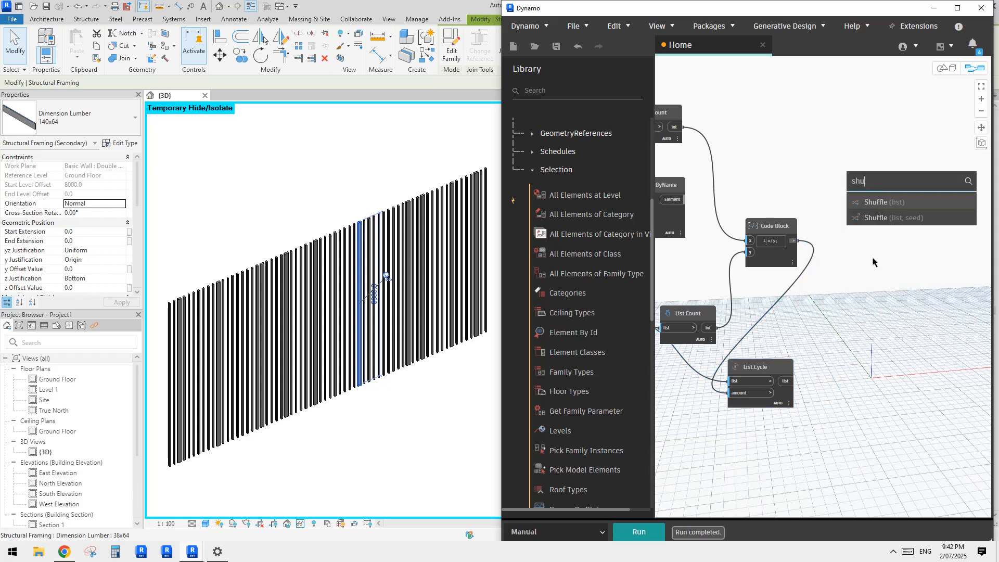
pyautogui.click(879, 215)
pyautogui.moveTo(882, 221); pyautogui.dragTo(851, 352)
pyautogui.moveTo(772, 362); pyautogui.dragTo(838, 355)
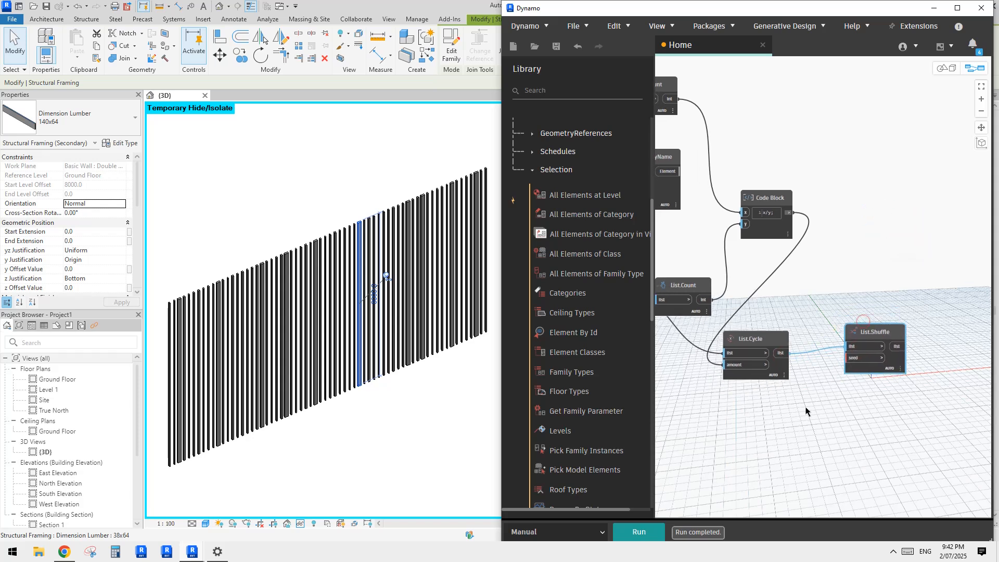
# Step: Add an Integer Slider node beneath List.Cycle and connect its output to the seed input of List.Shuffle
pyautogui.rightClick(780, 415)
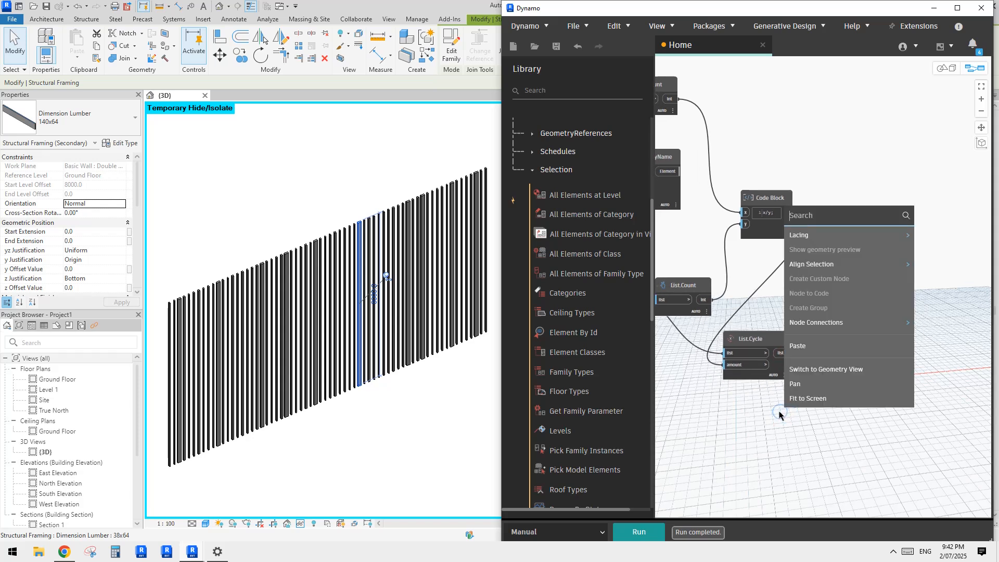
pyautogui.write('inte')
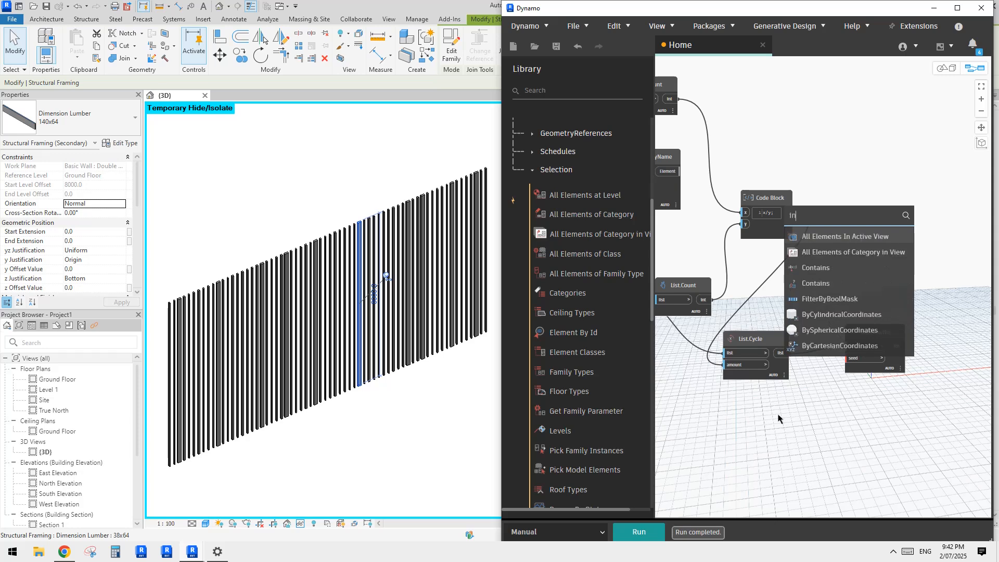
pyautogui.click(823, 242)
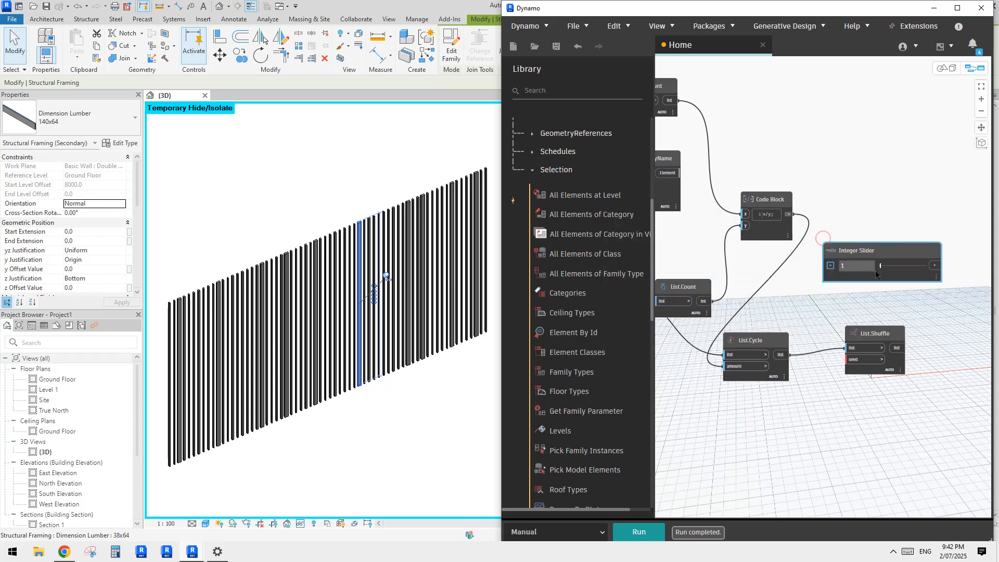
pyautogui.moveTo(875, 250); pyautogui.dragTo(779, 415)
pyautogui.scroll(3, 820, 446)
pyautogui.click(837, 409)
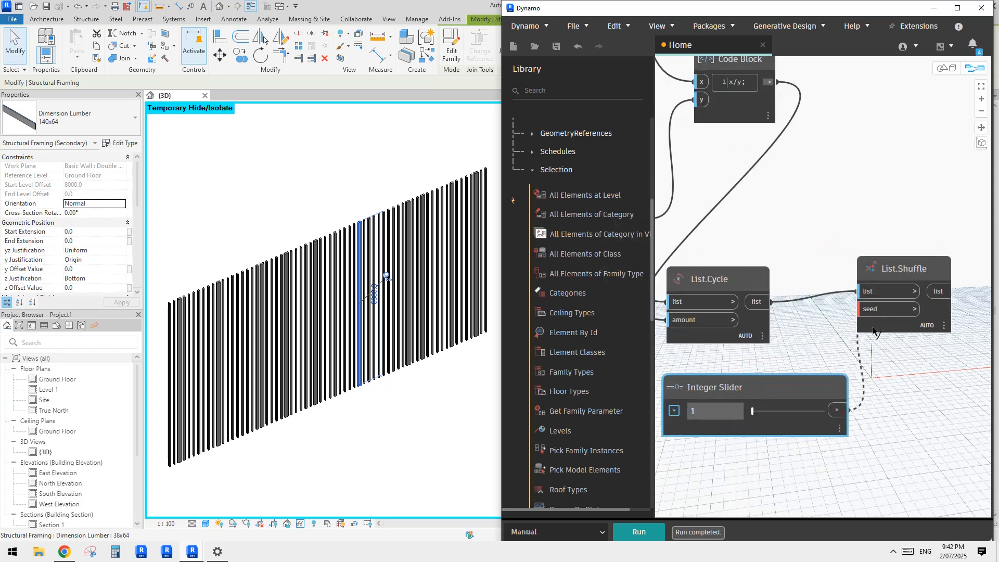
pyautogui.click(872, 308)
# Step: Tidy the graph by shifting List.Cycle closer to List.Shuffle and nudging the List Create node slightly down
pyautogui.scroll(-2, 811, 411)
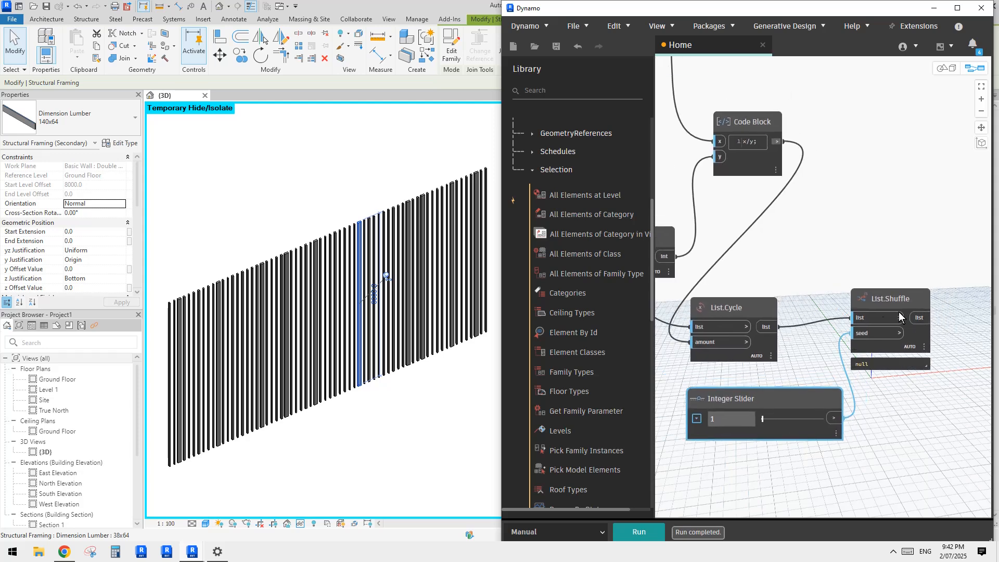
pyautogui.moveTo(751, 309); pyautogui.dragTo(783, 292)
pyautogui.scroll(-2, 785, 296)
pyautogui.moveTo(738, 322); pyautogui.dragTo(846, 335, button='middle')
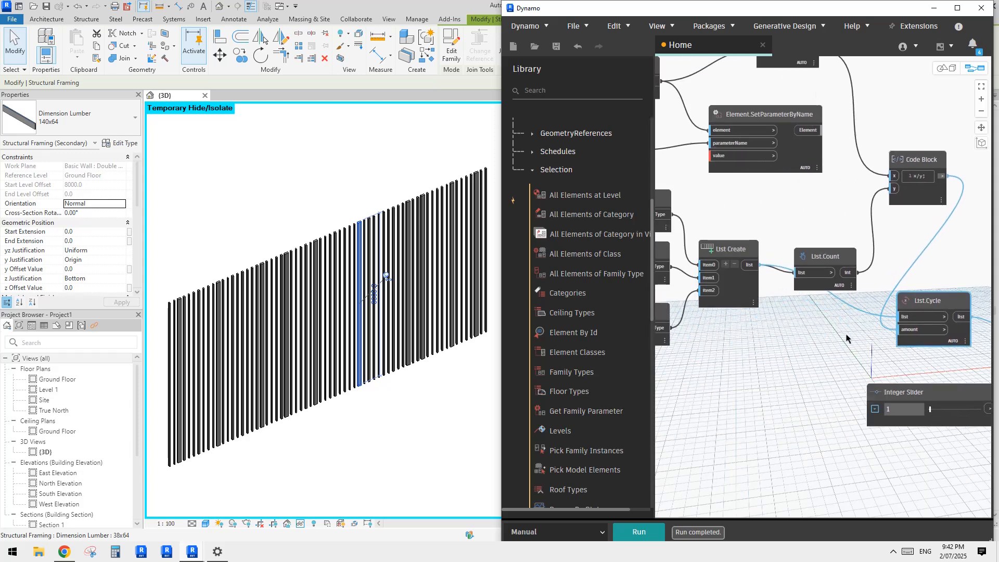
pyautogui.moveTo(730, 247); pyautogui.dragTo(734, 263)
pyautogui.moveTo(889, 263); pyautogui.dragTo(766, 289, button='middle')
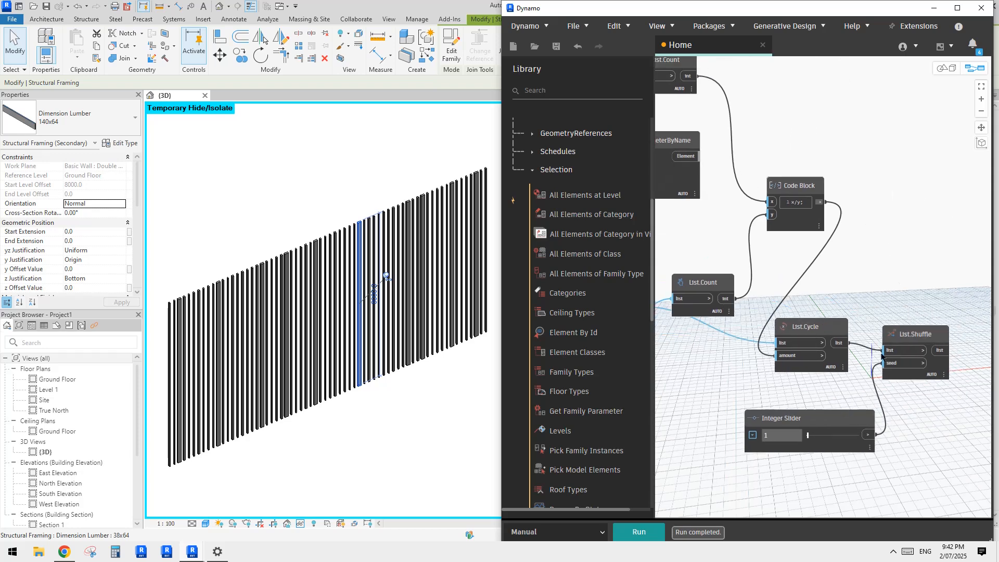
# Step: Connect the shuffled list from List.Shuffle to the value input of Element.SetParameterByName
pyautogui.click(942, 351)
pyautogui.moveTo(815, 254); pyautogui.dragTo(892, 290, button='middle')
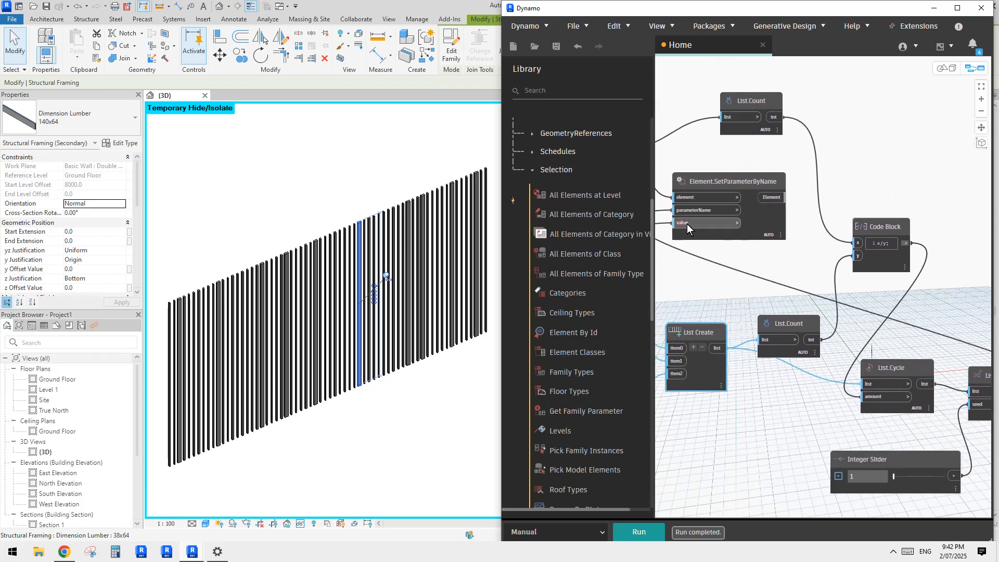
pyautogui.click(744, 192)
pyautogui.scroll(-2, 787, 277)
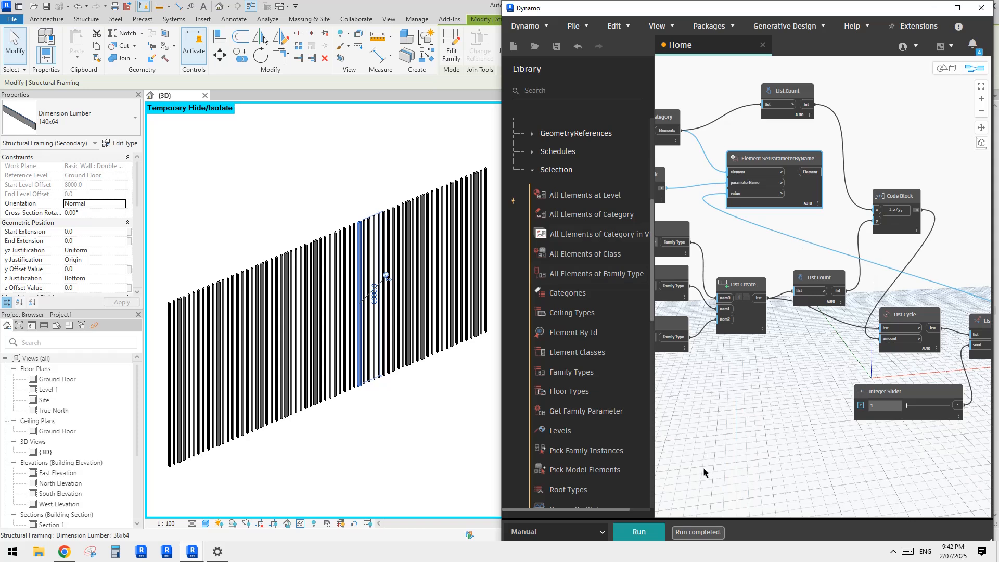
# Step: Run the graph to apply the shuffled Dimension Lumber types to the slats in the 3D view
pyautogui.moveTo(755, 464); pyautogui.dragTo(746, 450, button='middle')
pyautogui.click(646, 532)
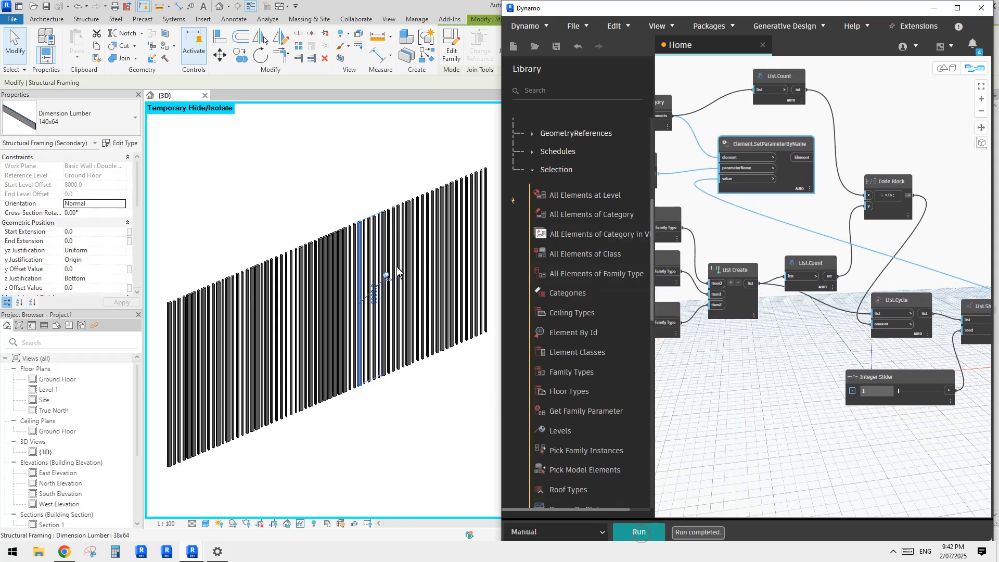
pyautogui.keyDown('shift'); pyautogui.moveTo(389, 379); pyautogui.dragTo(331, 364, button='middle'); pyautogui.keyUp('shift')
pyautogui.moveTo(867, 328); pyautogui.dragTo(763, 331, button='middle')
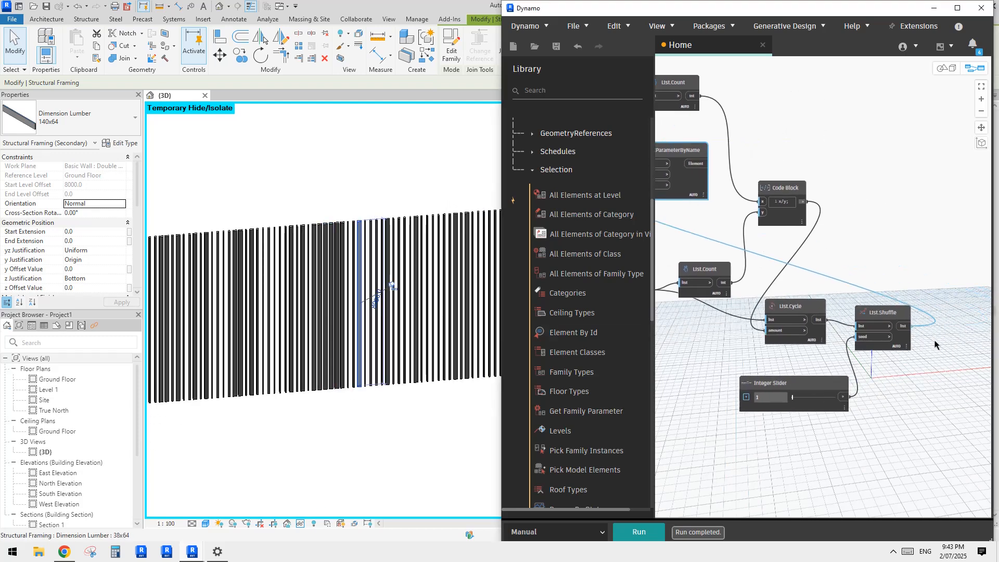
# Step: Switch the graph's run mode from Manual to Automatic
pyautogui.scroll(3, 905, 348)
pyautogui.moveTo(812, 253); pyautogui.dragTo(888, 312, button='middle')
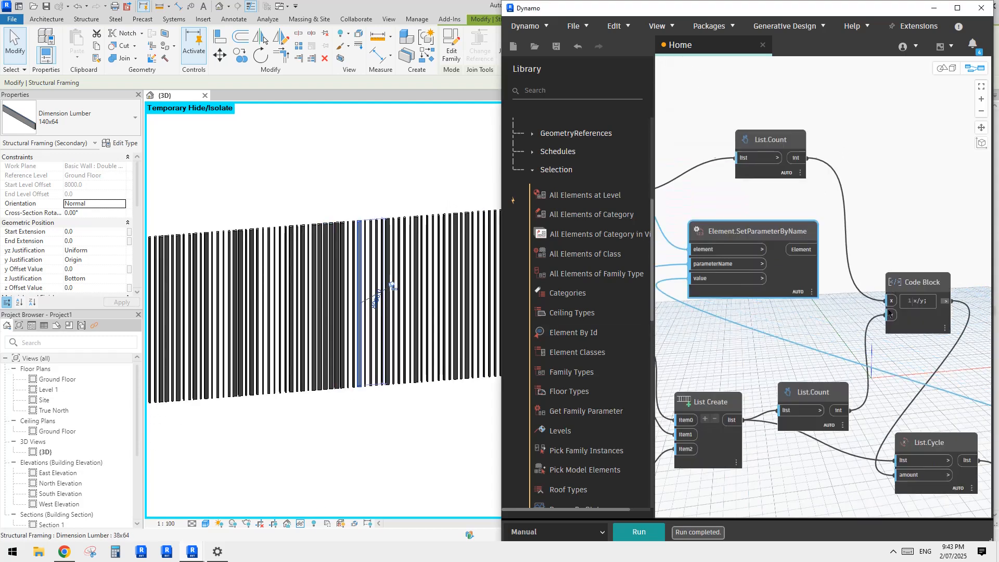
pyautogui.scroll(-2, 805, 301)
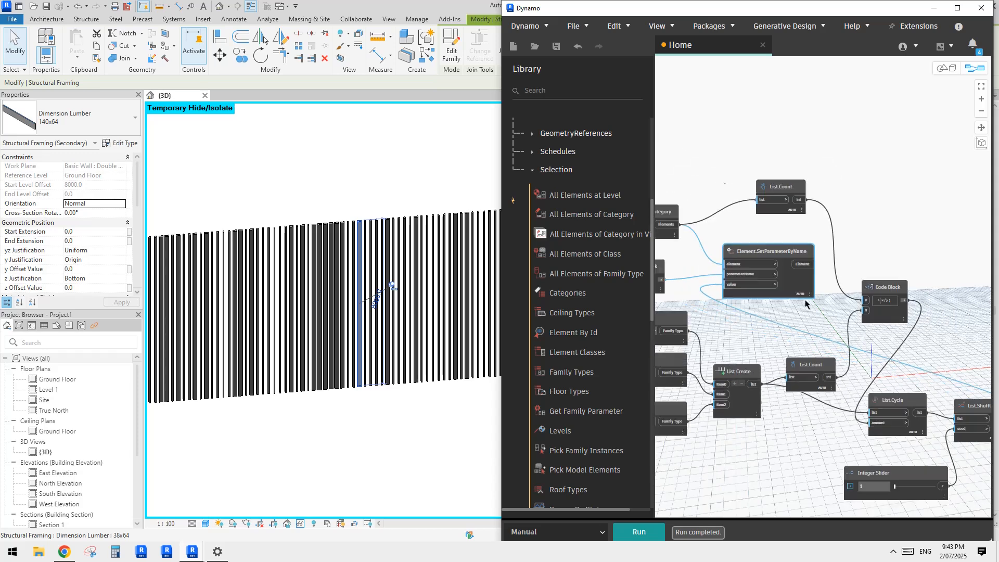
pyautogui.moveTo(795, 333); pyautogui.dragTo(820, 276, button='middle')
pyautogui.moveTo(929, 451); pyautogui.dragTo(849, 371, button='middle')
pyautogui.scroll(3, 848, 370)
pyautogui.click(602, 531)
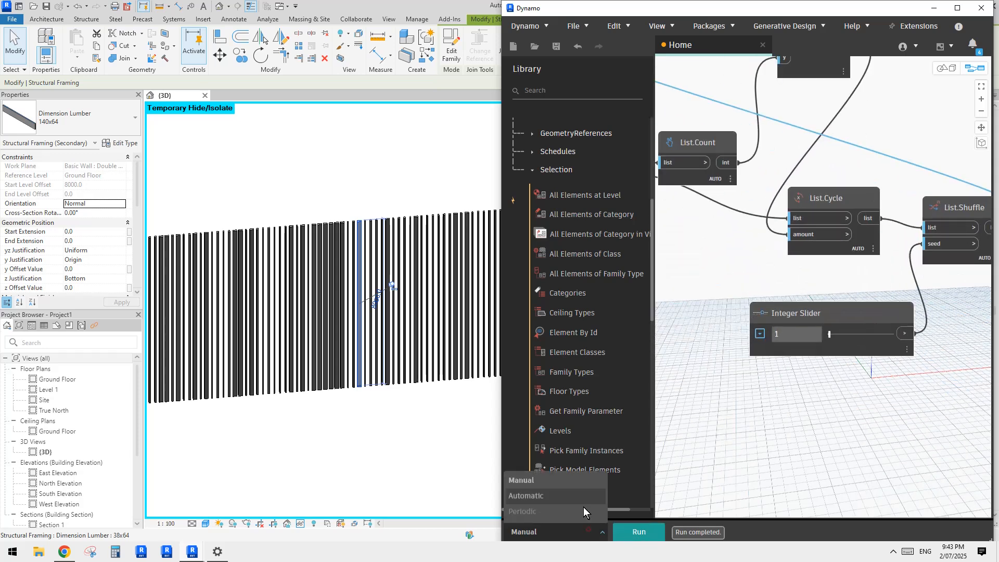
pyautogui.click(526, 496)
# Step: Vary the shuffle seed on the Integer Slider through values such as 64, 11 and 33, finishing at 72
pyautogui.moveTo(829, 334); pyautogui.dragTo(851, 334)
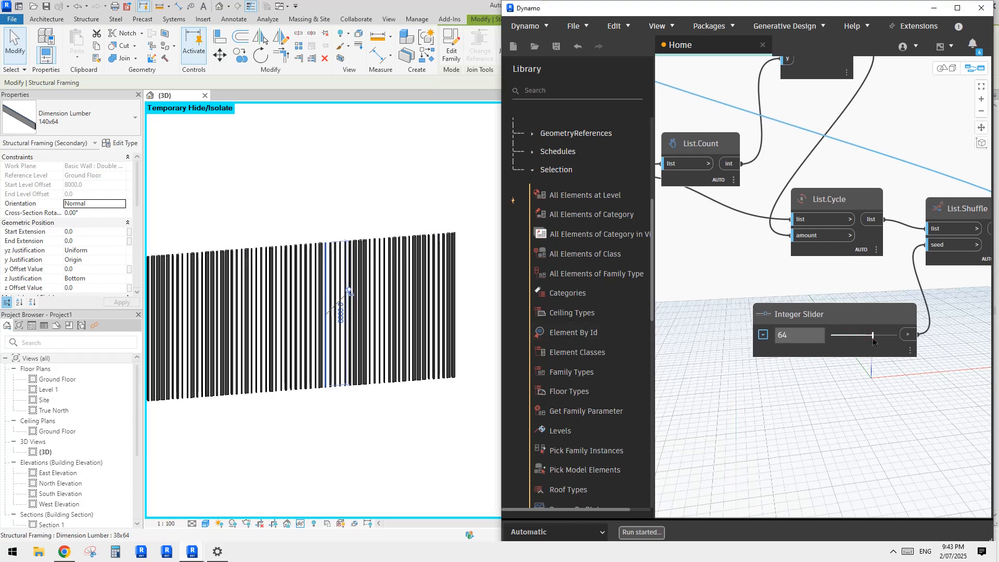
pyautogui.moveTo(873, 342)
pyautogui.mouseDown()
pyautogui.moveTo(855, 342)
pyautogui.moveTo(891, 339)
pyautogui.mouseUp()
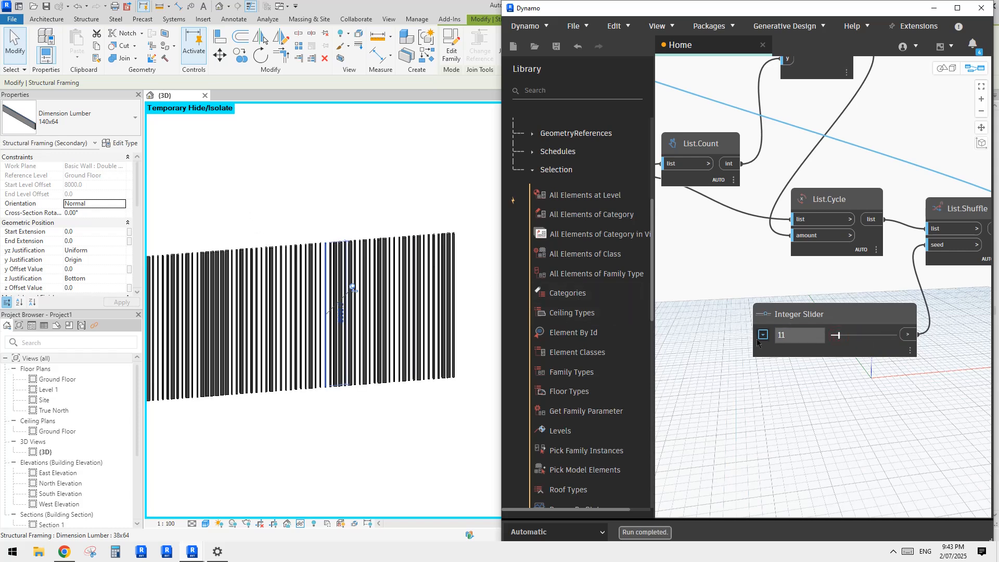
pyautogui.click(867, 336)
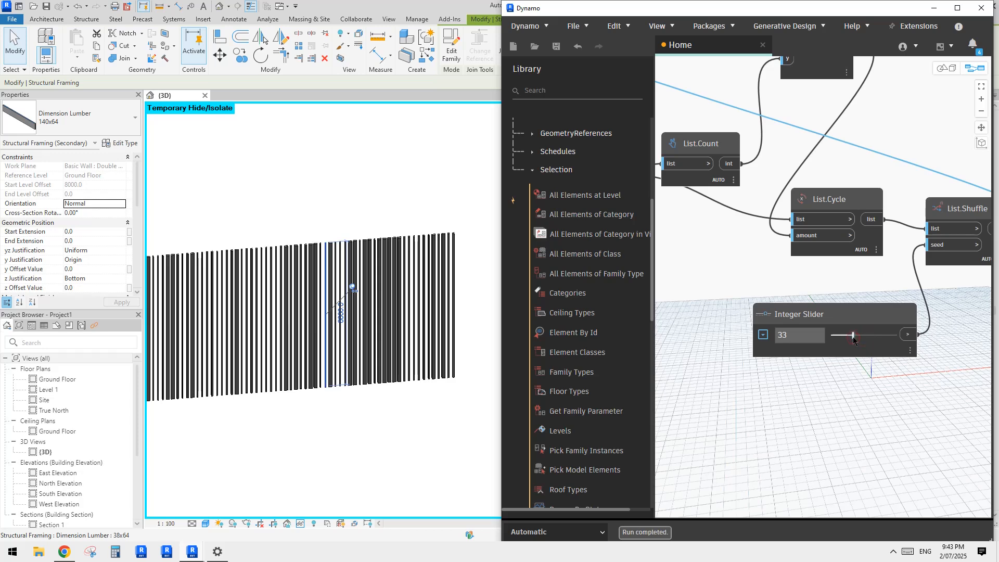
pyautogui.click(877, 336)
# Step: Deselect the slat in Revit and reset the temporary hide/isolate so the whole building shows in the 3D view
pyautogui.click(373, 202)
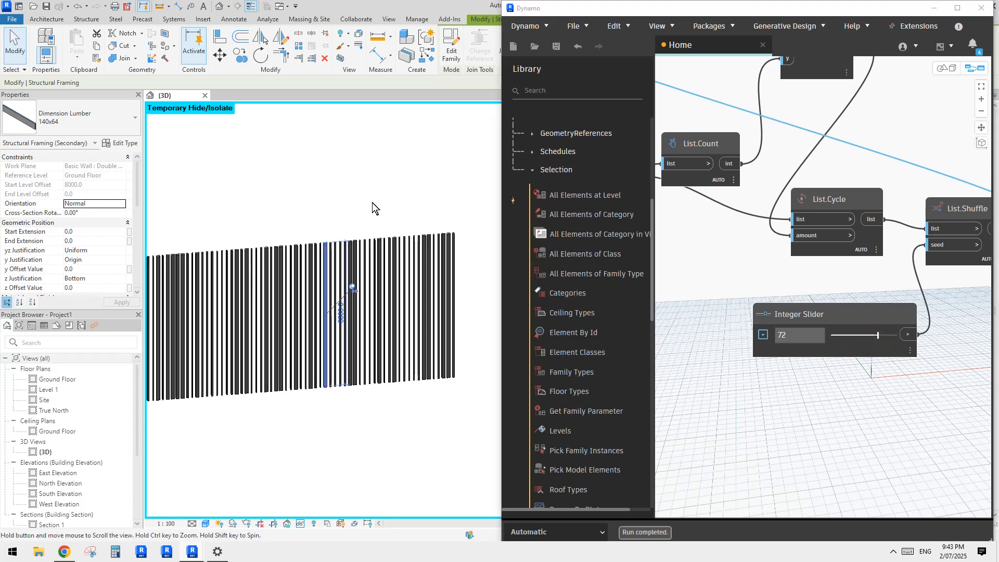
pyautogui.scroll(-2, 372, 205)
pyautogui.moveTo(357, 234)
pyautogui.keyDown('shift'); pyautogui.mouseDown(button='middle')
pyautogui.moveTo(374, 239)
pyautogui.moveTo(342, 245)
pyautogui.mouseUp(button='middle'); pyautogui.keyUp('shift')
pyautogui.click(344, 212)
pyautogui.press('h')
pyautogui.press('r')
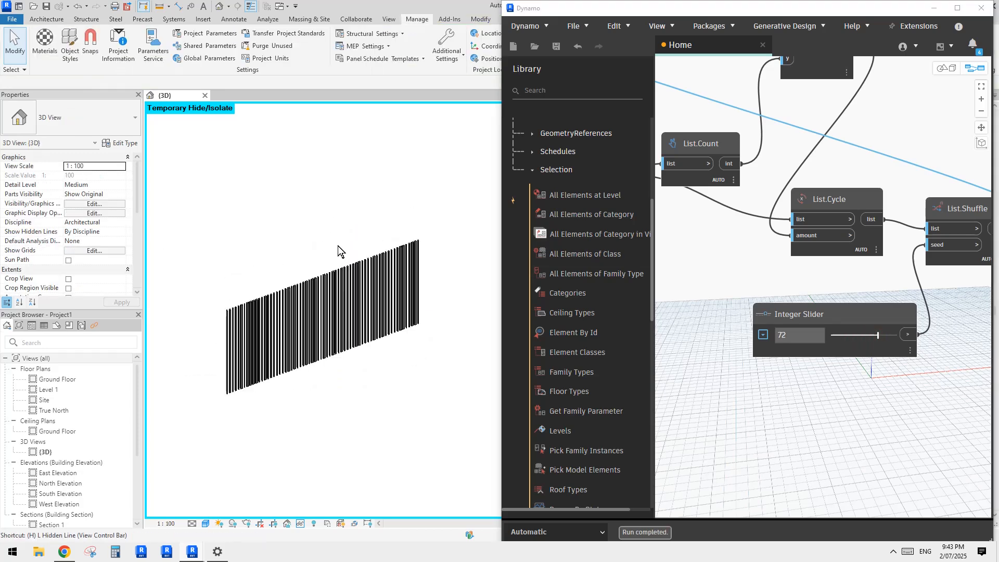
# Step: Examine the slats along the wall up close in the 3D view, including one slat's type and properties
pyautogui.moveTo(321, 316); pyautogui.dragTo(349, 345, button='middle')
pyautogui.scroll(1, 339, 339)
pyautogui.scroll(5, 307, 333)
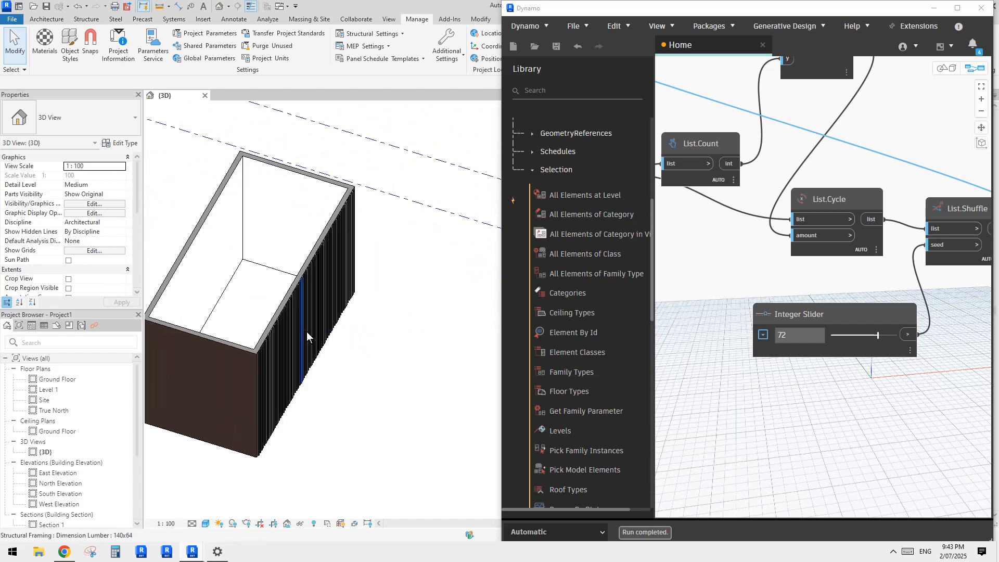
pyautogui.click(292, 329)
pyautogui.scroll(-3, 289, 325)
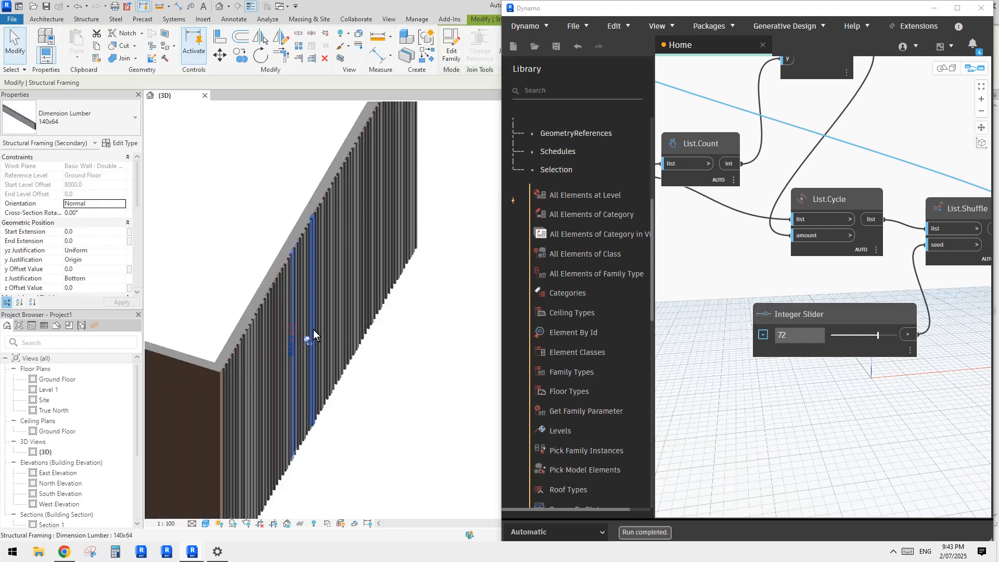
pyautogui.press('Escape')
pyautogui.scroll(3, 270, 281)
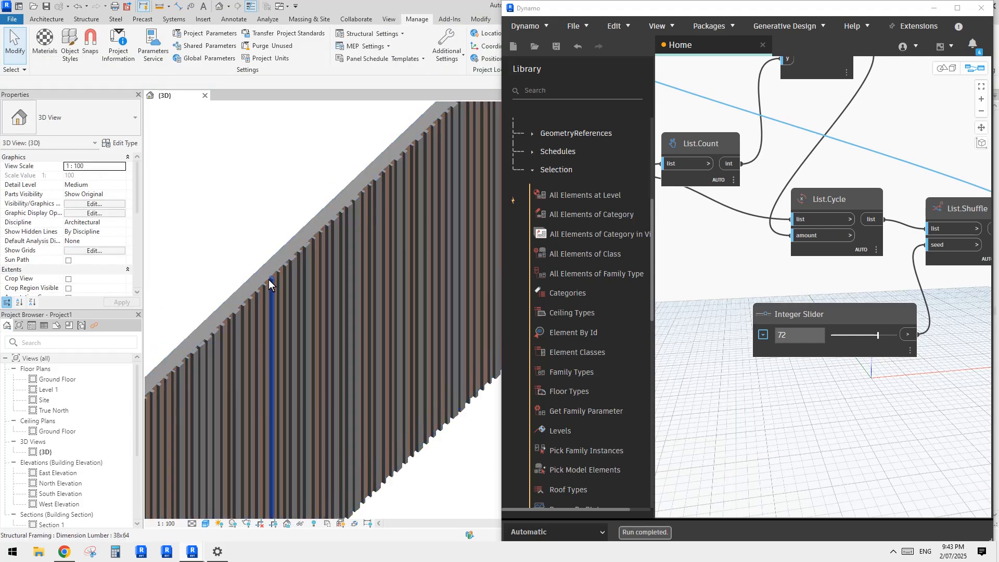
# Step: Edit the beam system's boundary, moving its vertical end line from the near wall corner to about 6300 mm along the wall, and finish the sketch
pyautogui.click(271, 276)
pyautogui.keyDown('shift'); pyautogui.moveTo(270, 277); pyautogui.dragTo(312, 306, button='middle'); pyautogui.keyUp('shift')
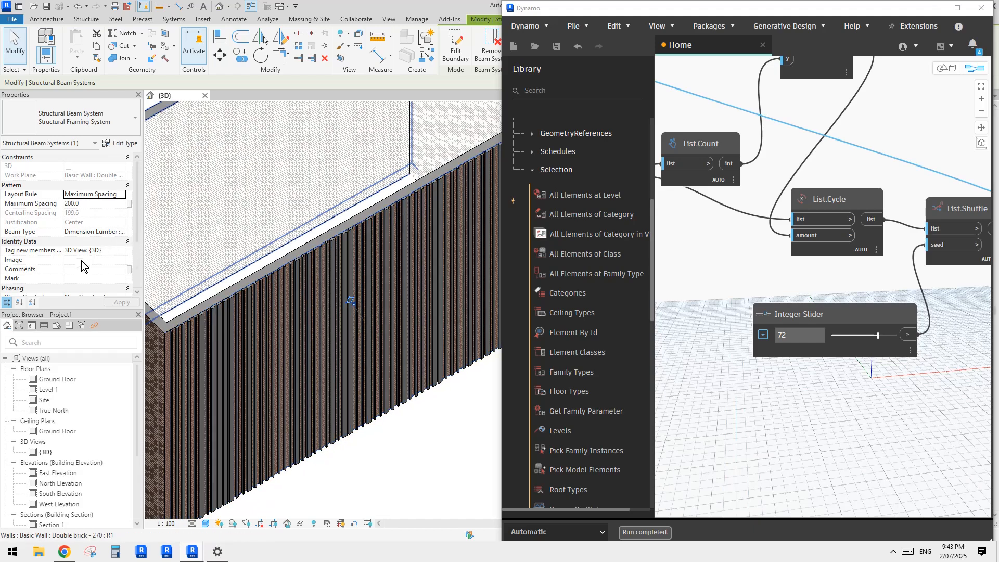
pyautogui.scroll(-3, 82, 266)
pyautogui.scroll(-3, 235, 205)
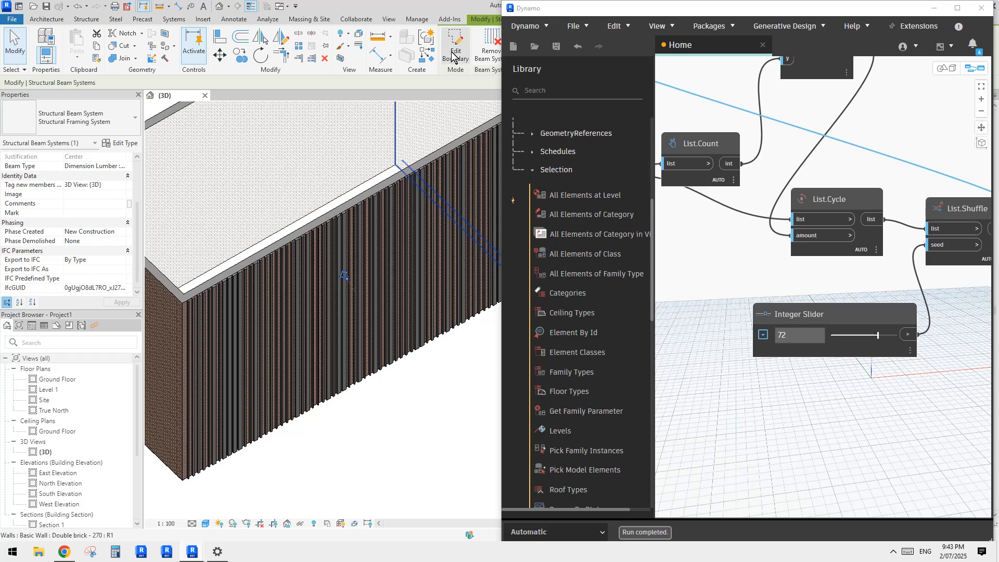
pyautogui.click(452, 54)
pyautogui.scroll(-5, 364, 229)
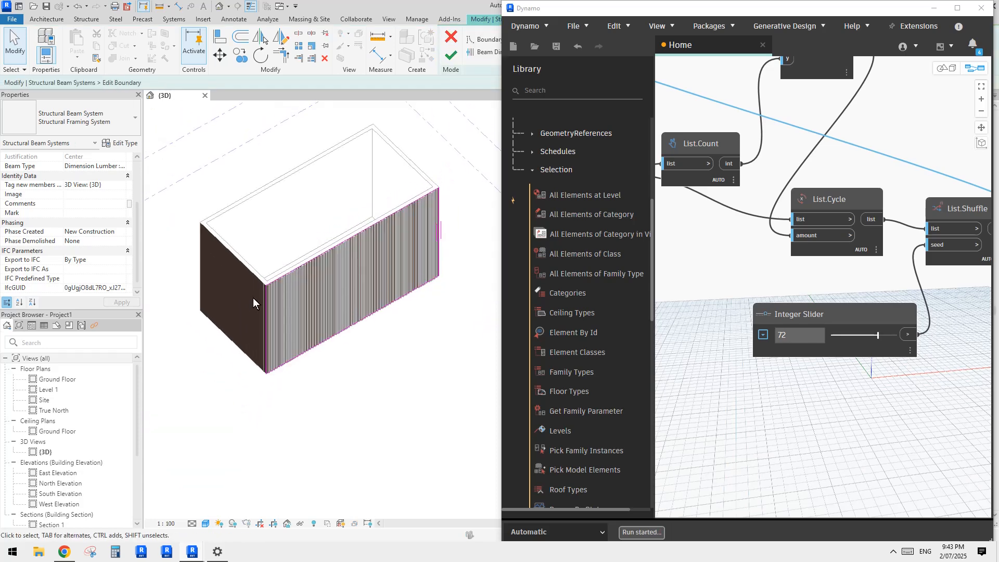
pyautogui.moveTo(266, 304); pyautogui.dragTo(344, 260)
pyautogui.moveTo(367, 203); pyautogui.dragTo(365, 208, button='middle')
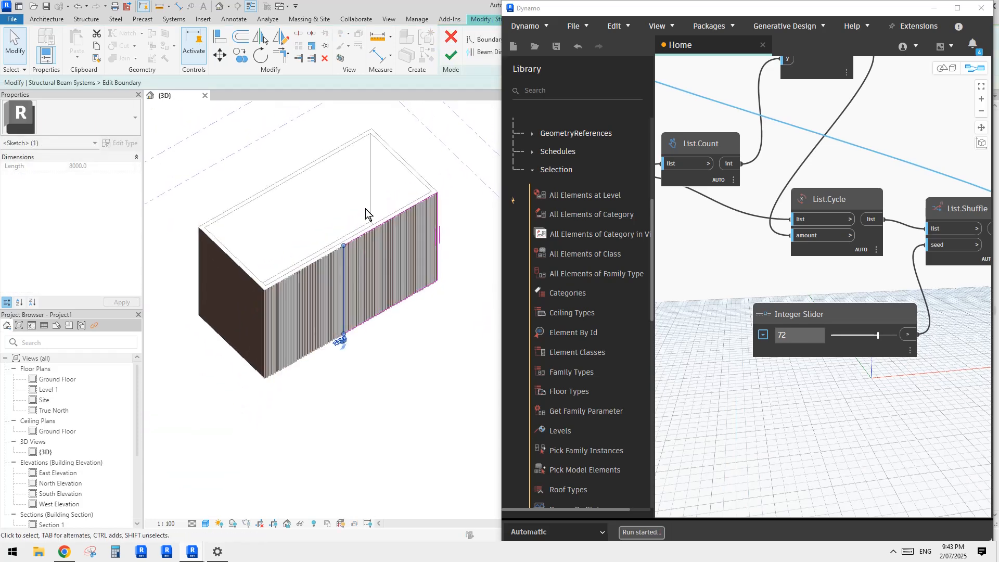
pyautogui.click(452, 55)
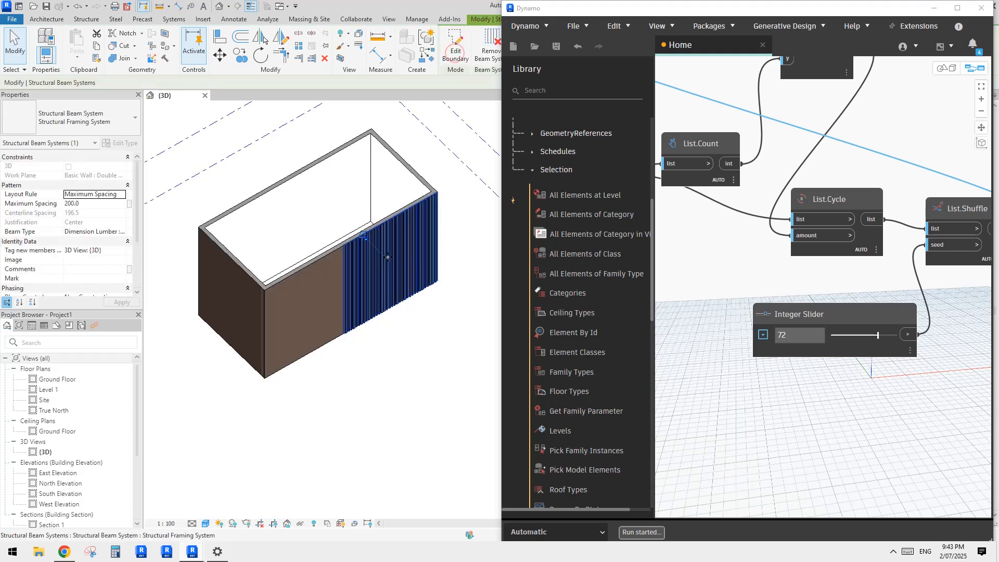
# Step: Edit the beam system's boundary again, returning the vertical end line to the near wall corner, and finish the sketch
pyautogui.click(452, 50)
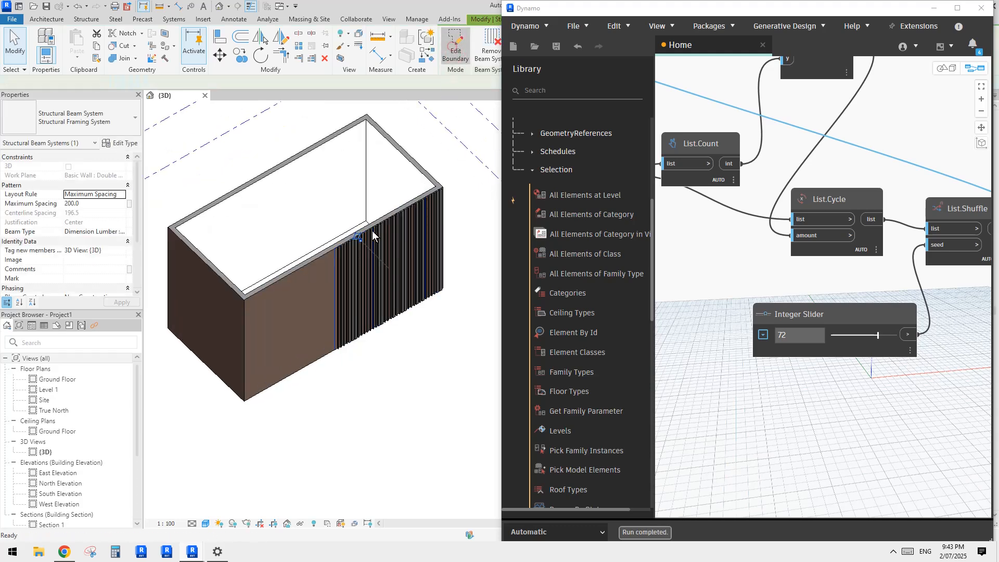
pyautogui.click(336, 283)
pyautogui.click(248, 354)
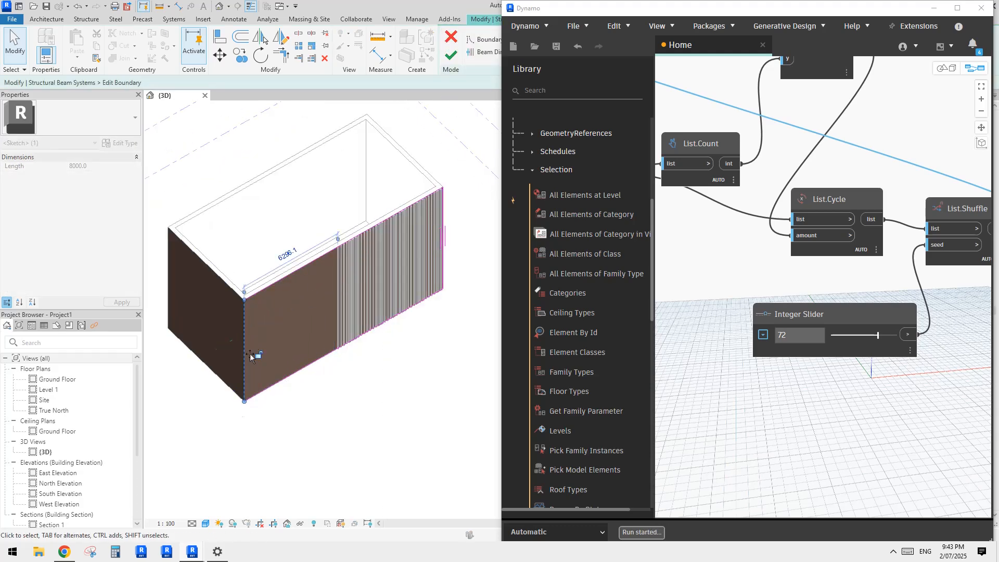
pyautogui.click(451, 55)
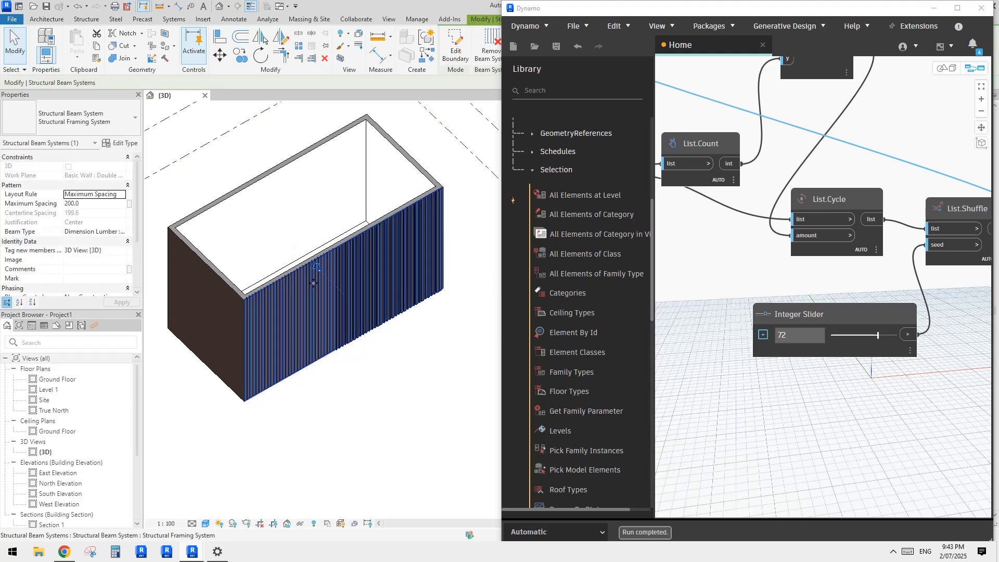
# Step: Select all visible 140x64 slats and set their z Justification to Top
pyautogui.scroll(5, 342, 244)
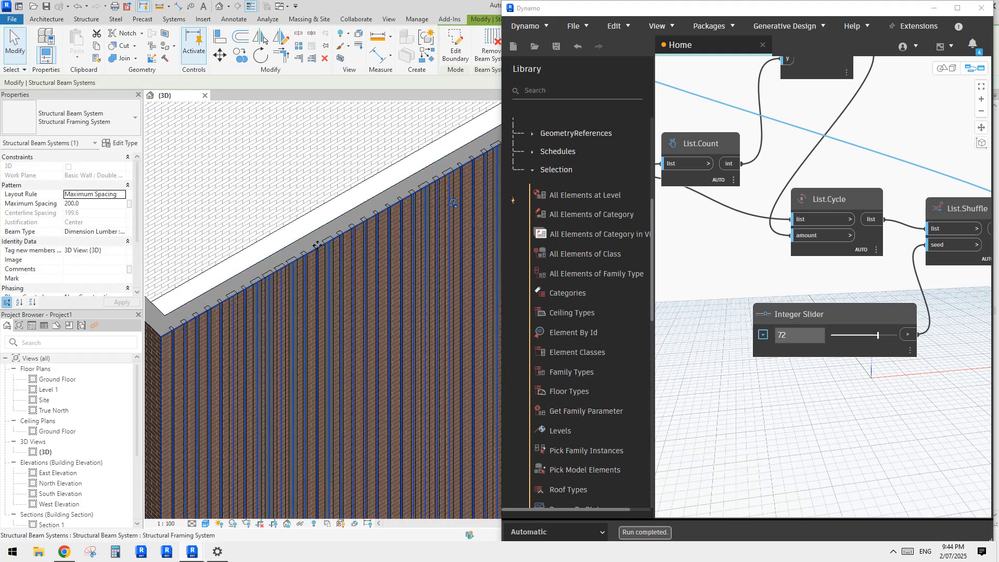
pyautogui.scroll(-2, 353, 280)
pyautogui.moveTo(428, 289); pyautogui.dragTo(338, 307, button='middle')
pyautogui.scroll(-2, 381, 292)
pyautogui.scroll(4, 329, 271)
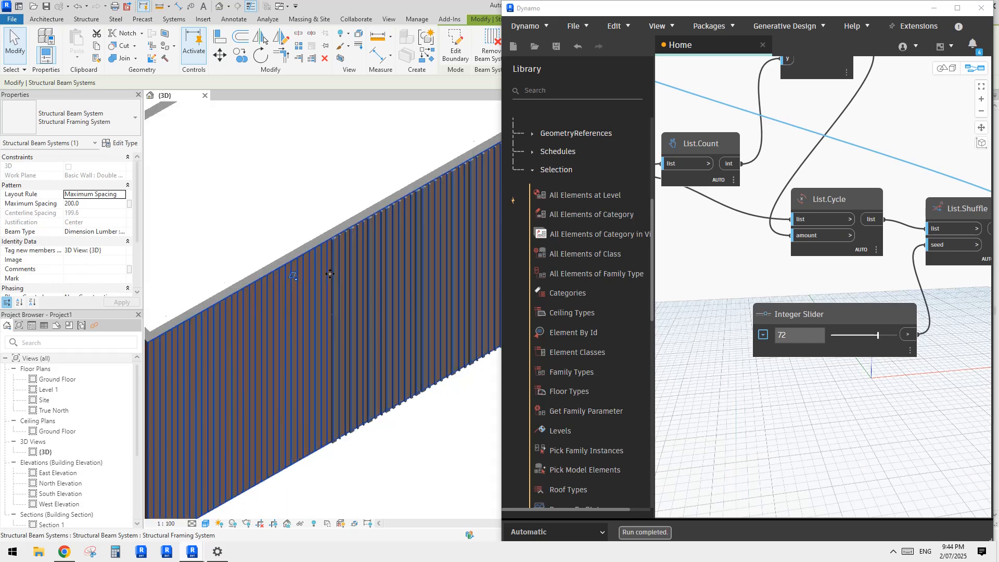
pyautogui.press('Escape')
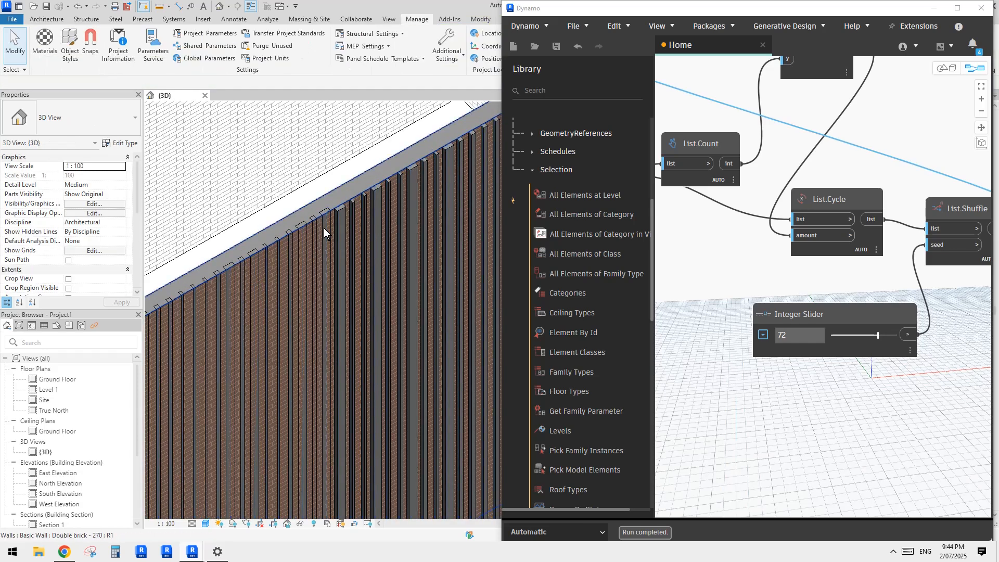
pyautogui.click(323, 228)
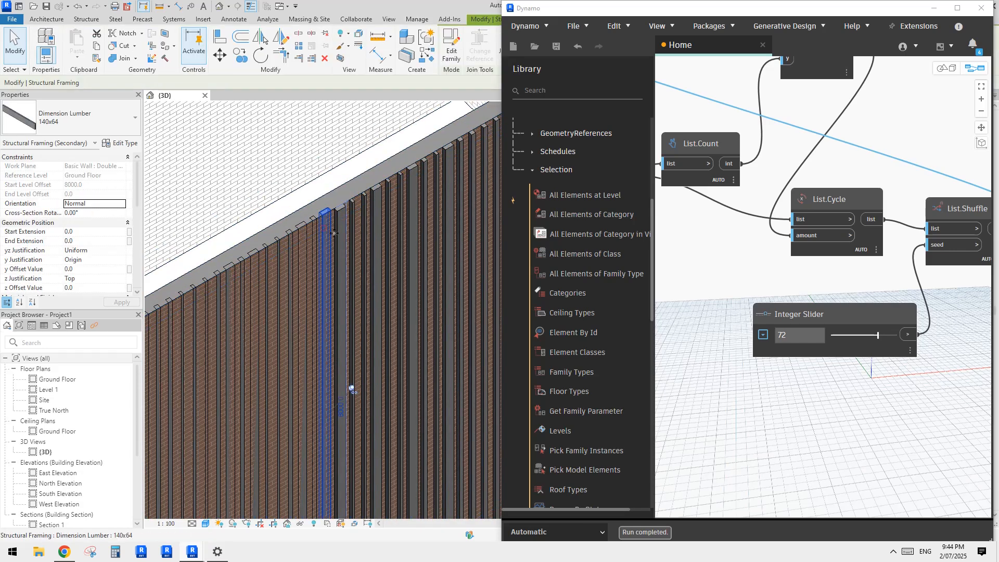
pyautogui.click(122, 279)
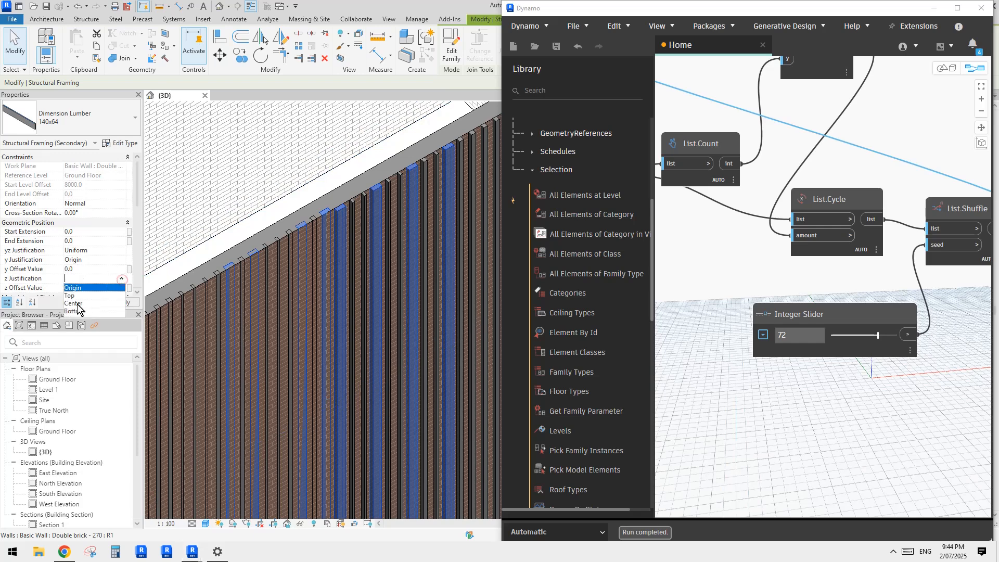
pyautogui.click(78, 299)
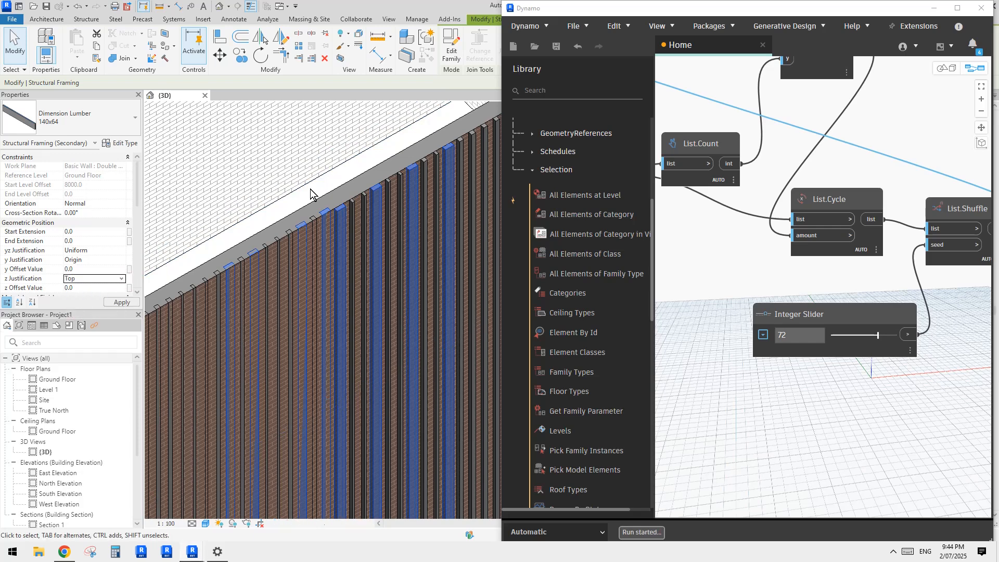
# Step: Select all visible 38x64 and 64x64 slats, set their z Justification to Top, and clear the selection
pyautogui.click(344, 219)
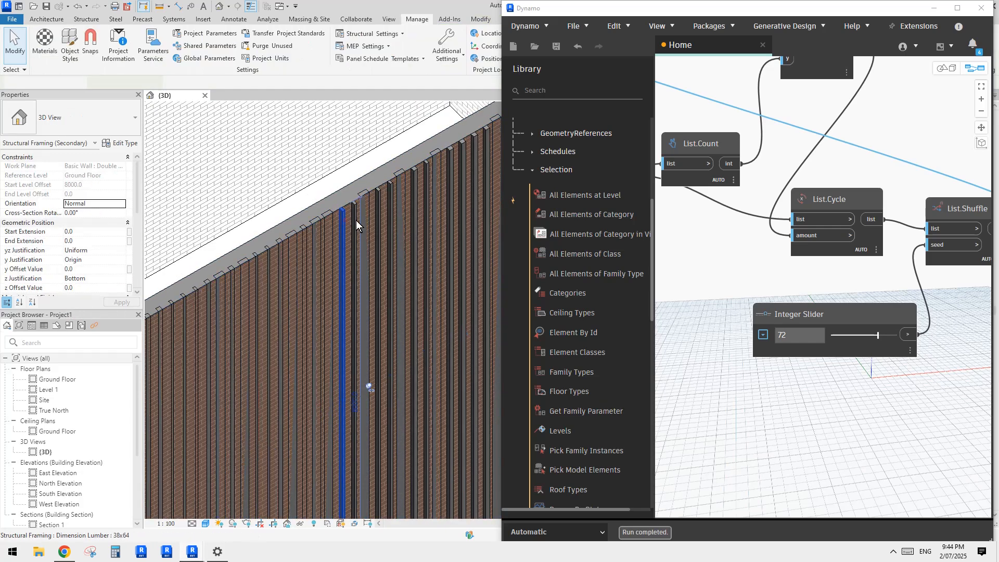
pyautogui.moveTo(382, 205); pyautogui.dragTo(345, 220, button='middle')
pyautogui.keyDown('ctrl'); pyautogui.click(376, 200); pyautogui.keyUp('ctrl')
pyautogui.press('s')
pyautogui.press('a')
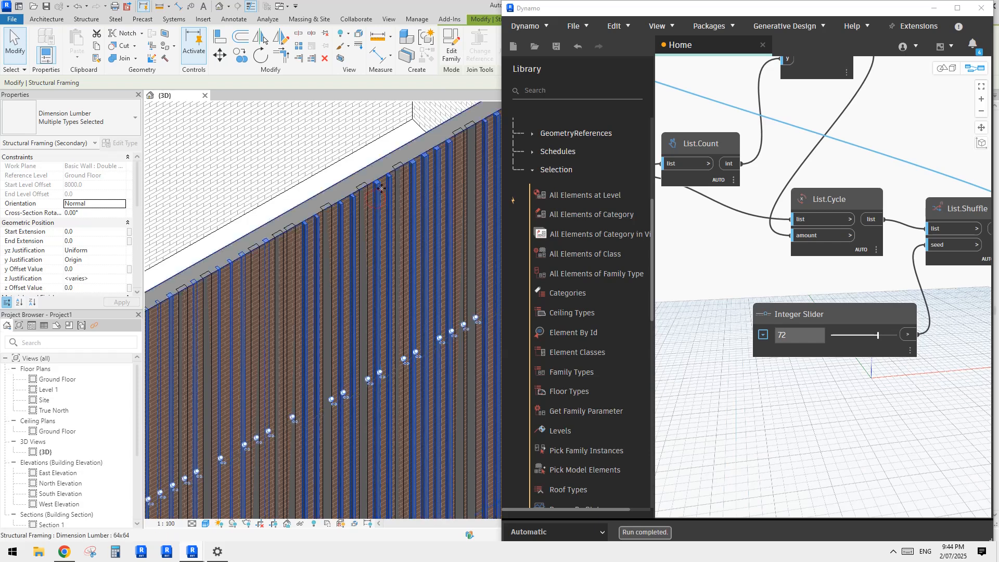
pyautogui.click(109, 278)
pyautogui.click(122, 279)
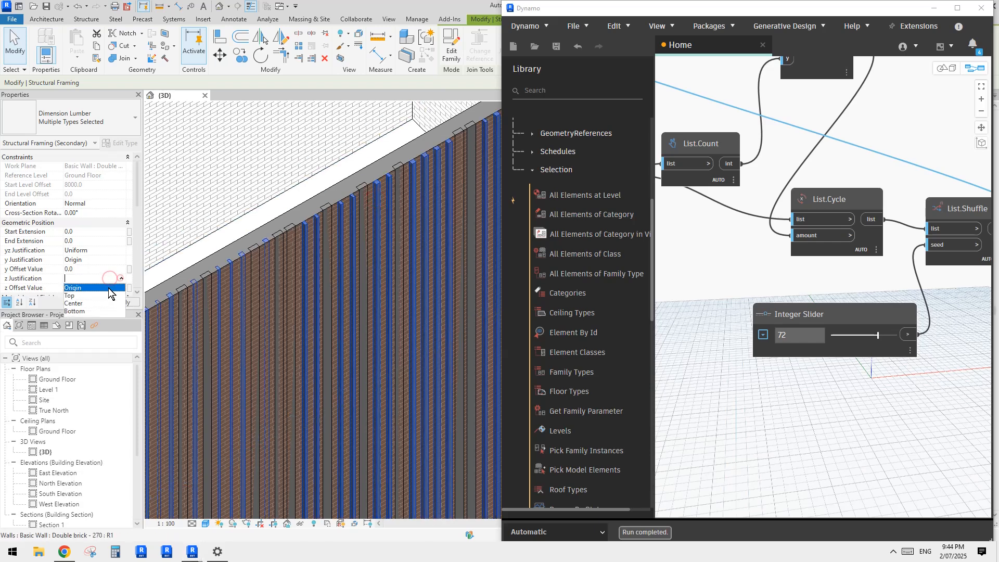
pyautogui.click(77, 297)
pyautogui.scroll(-7, 386, 209)
pyautogui.press('Escape')
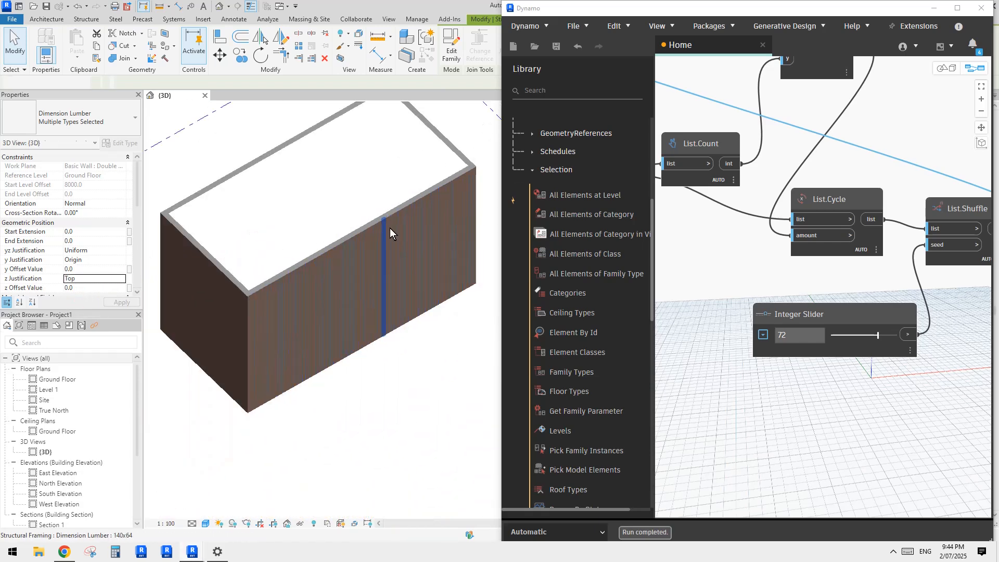
pyautogui.keyDown('shift'); pyautogui.moveTo(431, 211); pyautogui.dragTo(318, 270, button='middle'); pyautogui.keyUp('shift')
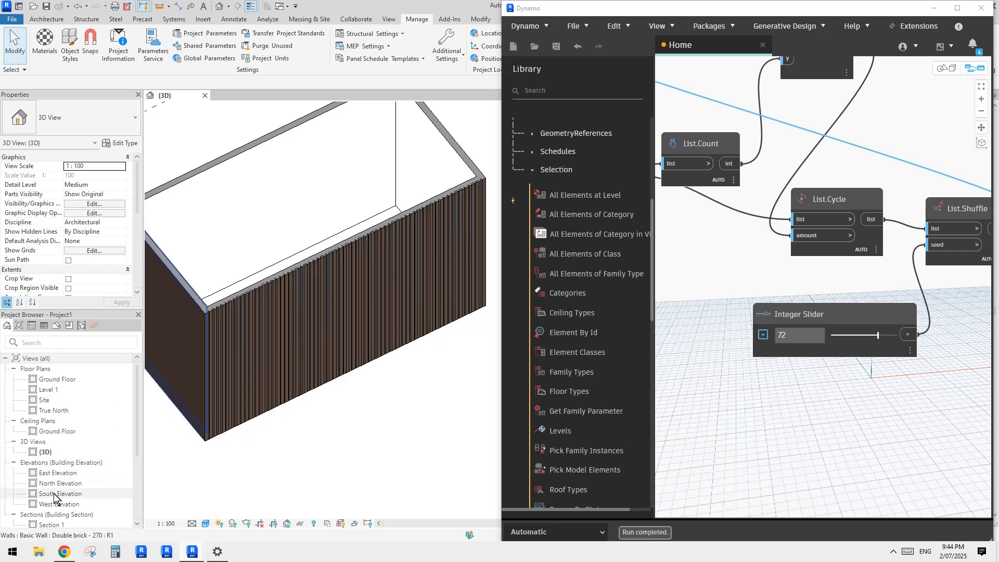
# Step: Open the East Elevation and North Elevation views to look at the slatted facade straight on
pyautogui.doubleClick(58, 472)
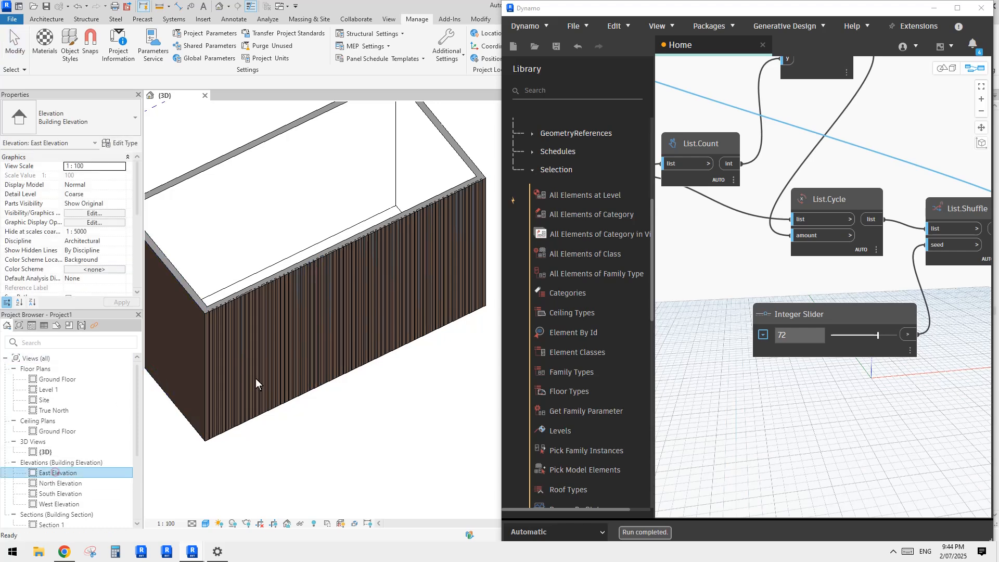
pyautogui.scroll(-1, 312, 330)
pyautogui.moveTo(387, 331); pyautogui.dragTo(206, 335, button='middle')
pyautogui.scroll(5, 466, 299)
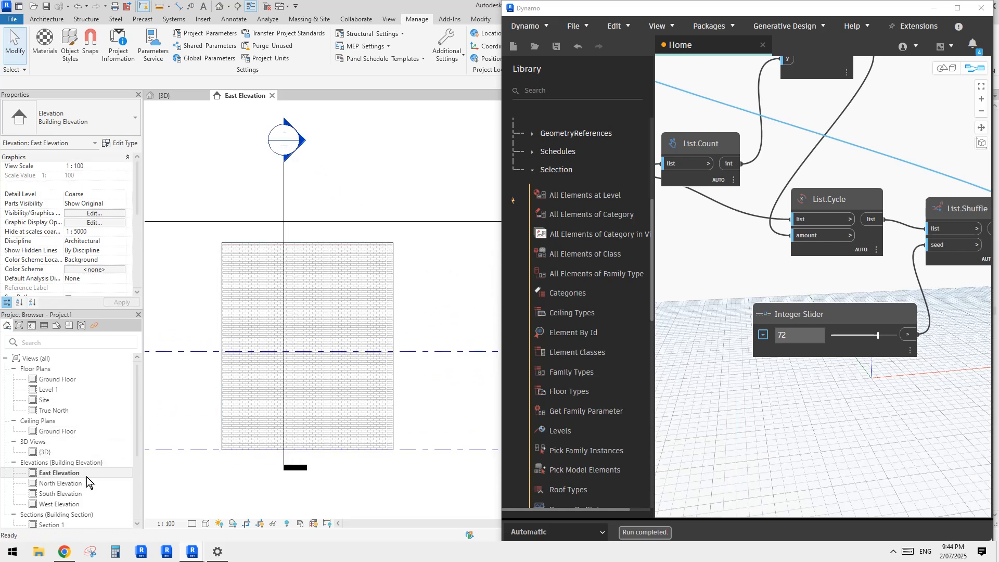
pyautogui.doubleClick(65, 484)
pyautogui.moveTo(334, 375); pyautogui.dragTo(182, 389, button='middle')
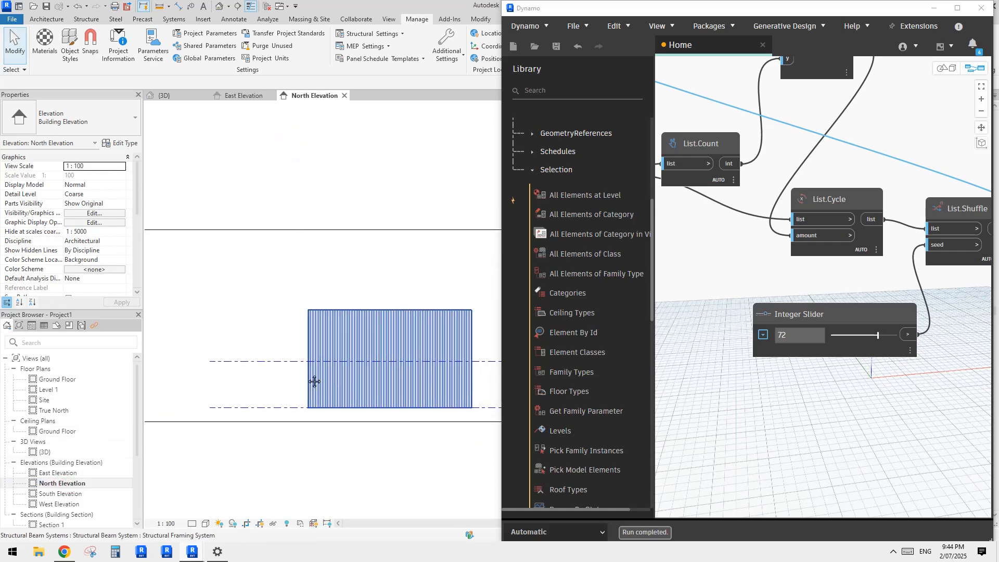
# Step: Open the South Elevation and West Elevation views to see the walls and the slats from the side
pyautogui.scroll(2, 334, 383)
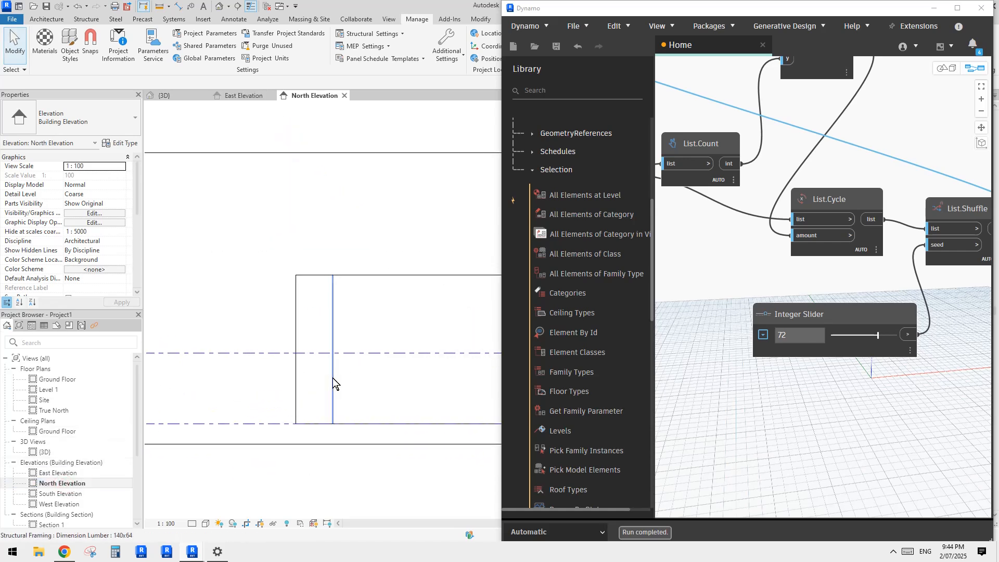
pyautogui.doubleClick(60, 493)
pyautogui.moveTo(300, 397); pyautogui.dragTo(148, 436, button='middle')
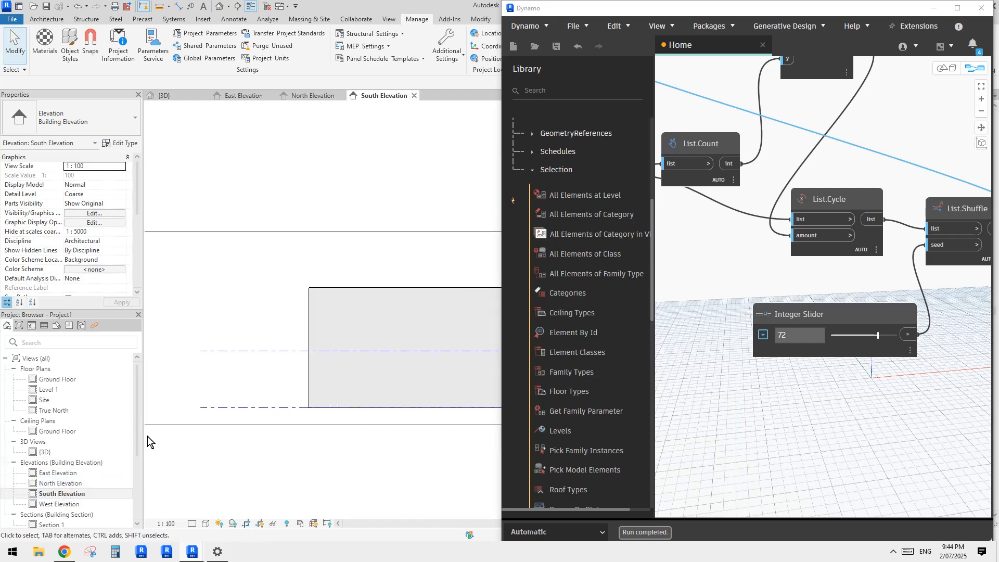
pyautogui.doubleClick(61, 503)
pyautogui.moveTo(392, 365); pyautogui.dragTo(283, 375, button='middle')
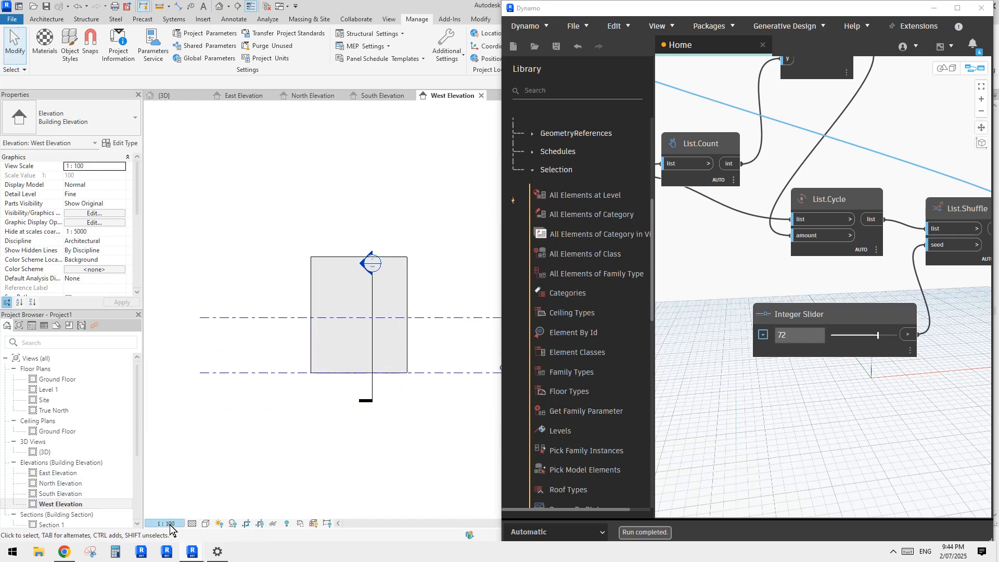
pyautogui.scroll(4, 380, 333)
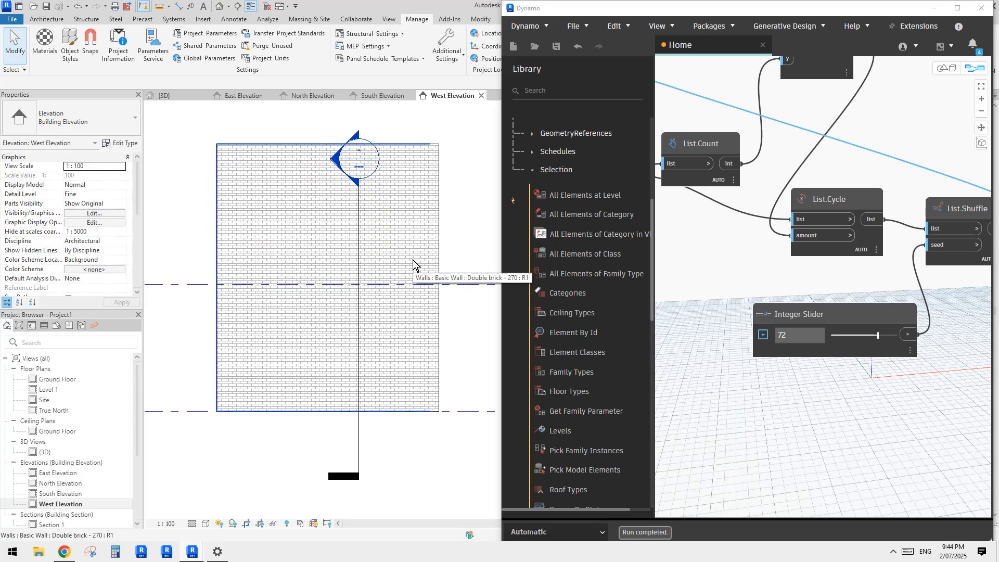
# Step: Examine the outer edge of the building in the West Elevation, where the slats sit against the brick wall
pyautogui.moveTo(339, 284); pyautogui.dragTo(339, 308, button='middle')
pyautogui.moveTo(242, 137); pyautogui.dragTo(192, 204)
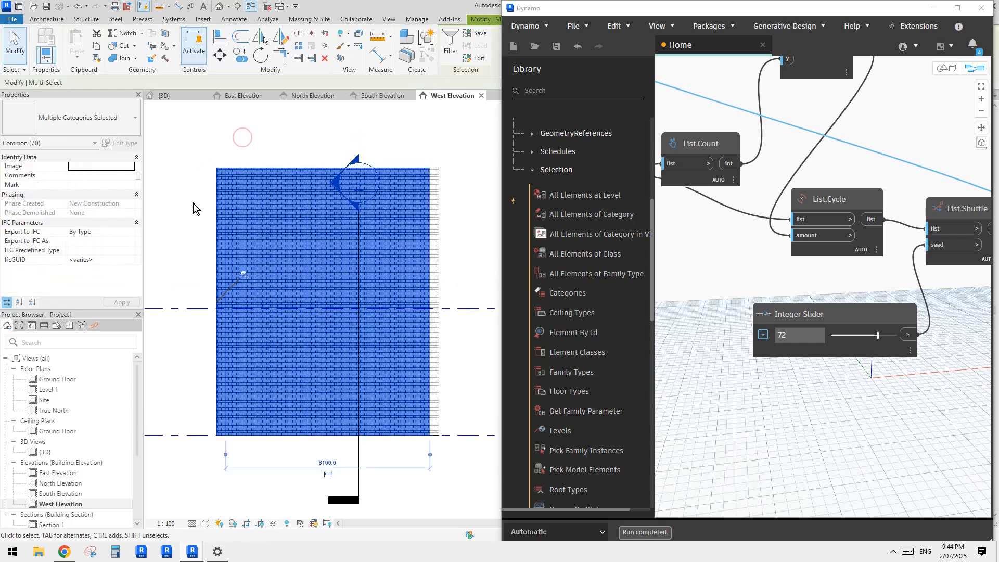
pyautogui.click(192, 203)
pyautogui.scroll(3, 229, 176)
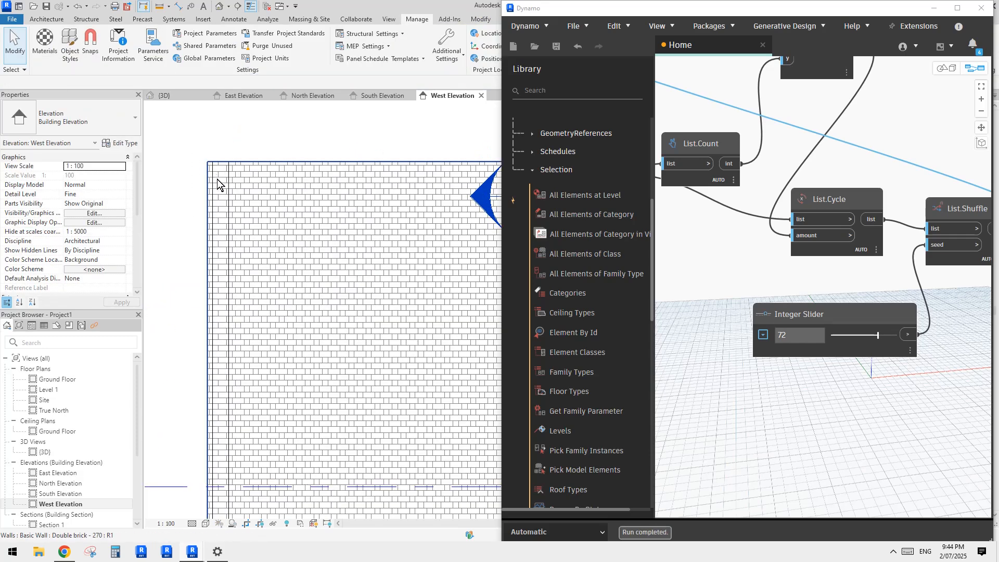
pyautogui.scroll(-2, 219, 195)
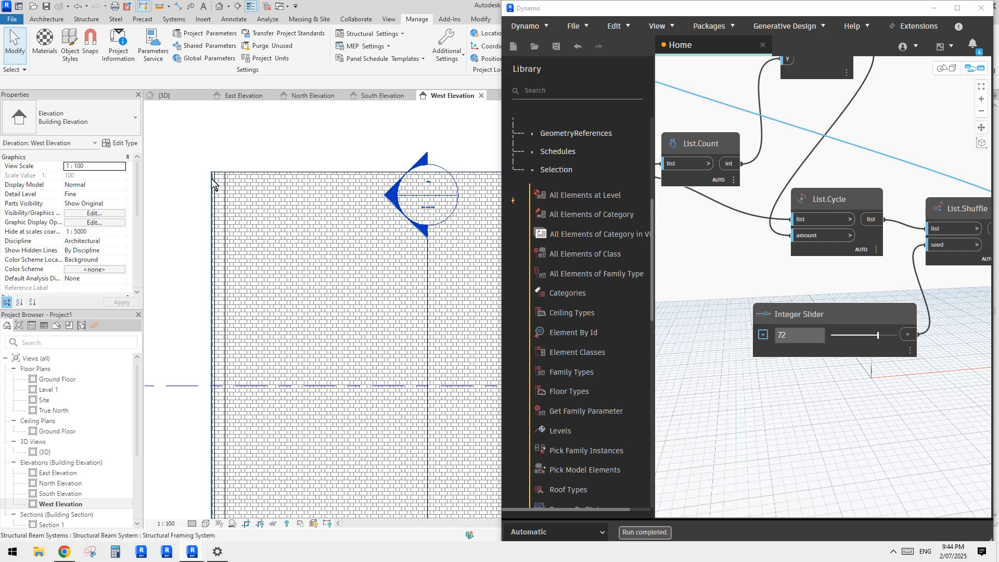
pyautogui.scroll(2, 211, 179)
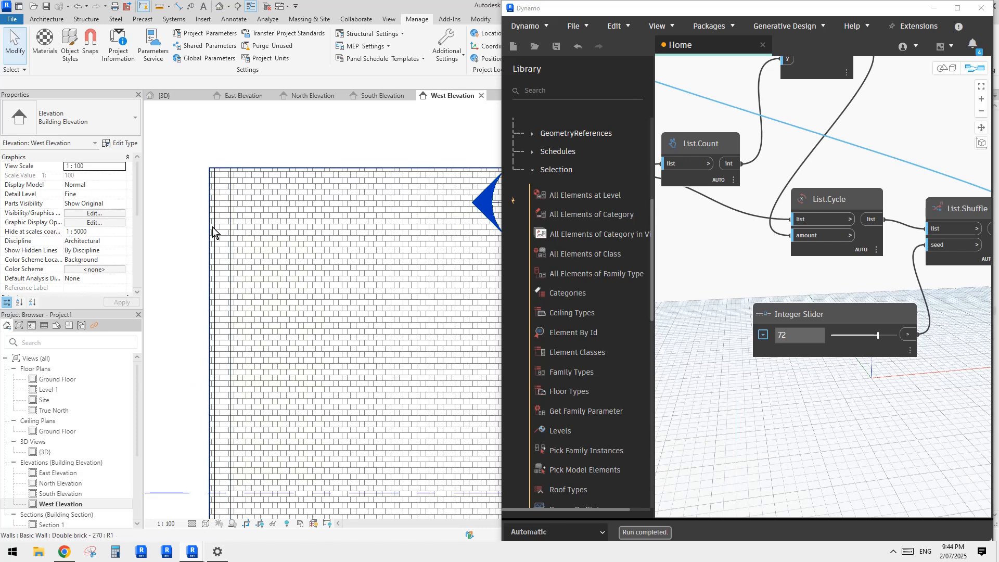
pyautogui.scroll(-3, 212, 227)
pyautogui.moveTo(287, 250); pyautogui.dragTo(334, 223, button='middle')
pyautogui.moveTo(248, 277); pyautogui.dragTo(311, 271, button='middle')
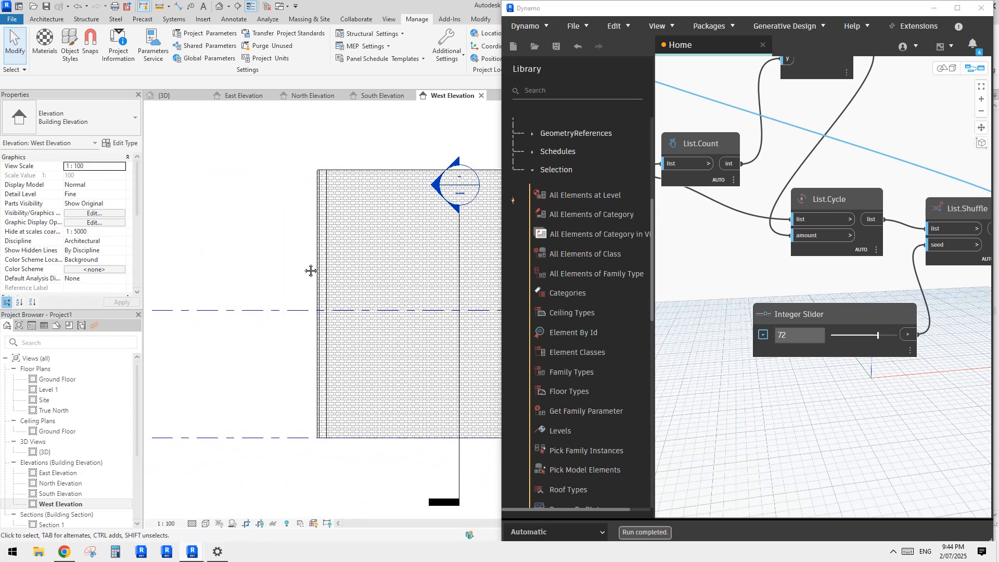
# Step: Draw a vertical reference plane in the West Elevation just outside the slatted wall, running past its full height
pyautogui.press('p')
pyautogui.click(305, 155)
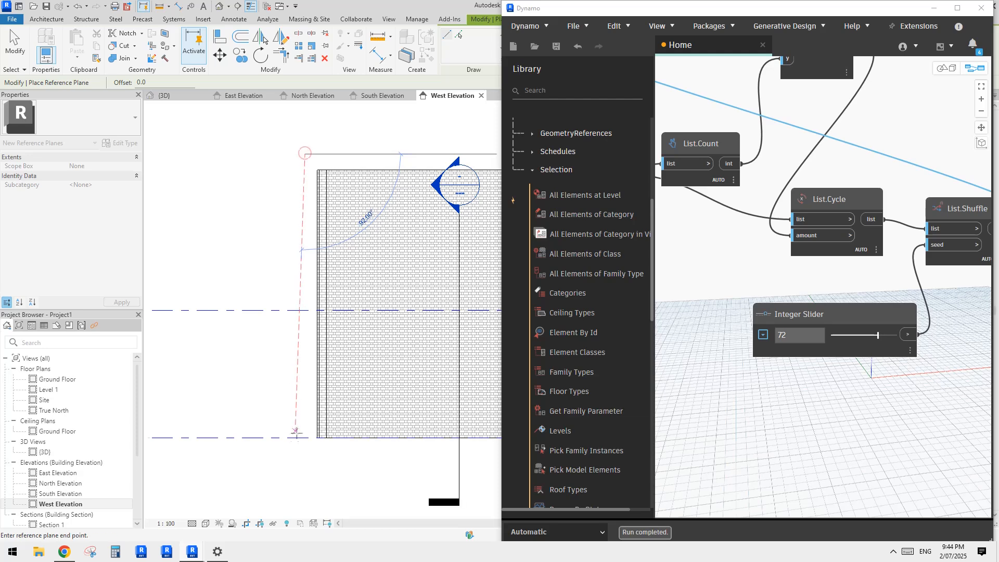
pyautogui.click(305, 447)
pyautogui.press('Escape')
pyautogui.press('Escape')
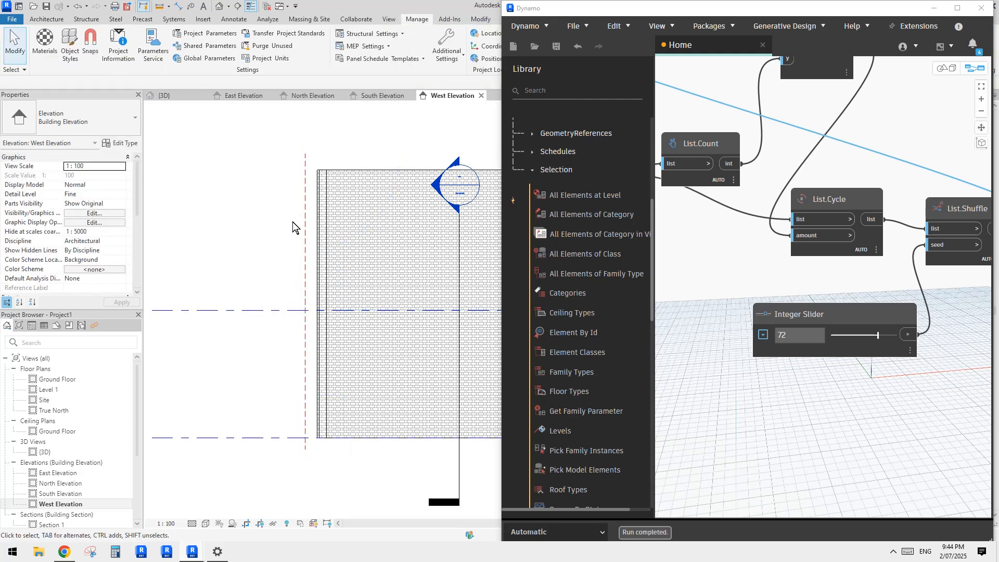
# Step: Set the reference plane's distance from the slatted wall's outer face to 100 mm
pyautogui.click(304, 194)
pyautogui.scroll(2, 306, 198)
pyautogui.click(308, 216)
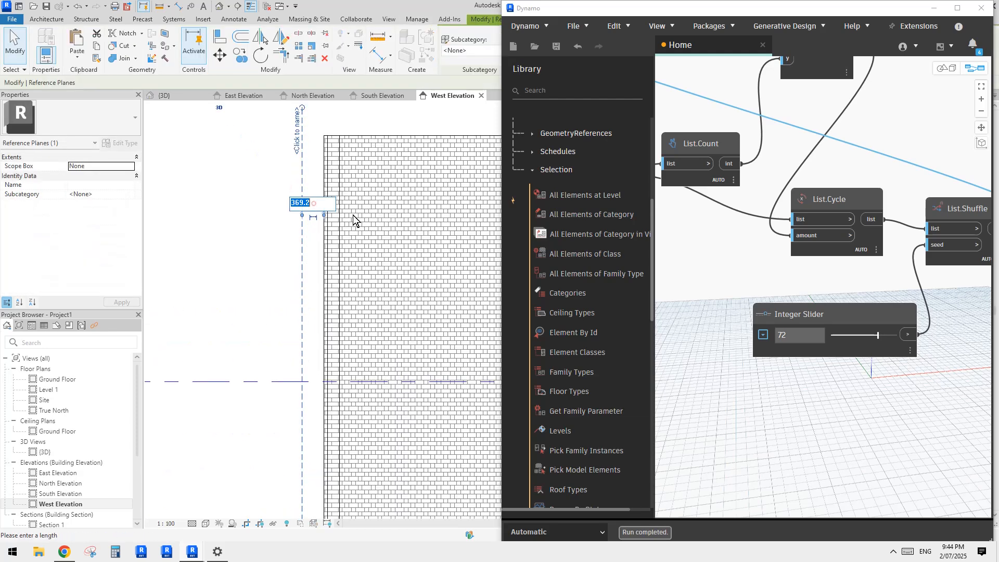
pyautogui.write('100')
pyautogui.press('Return')
pyautogui.press('Escape')
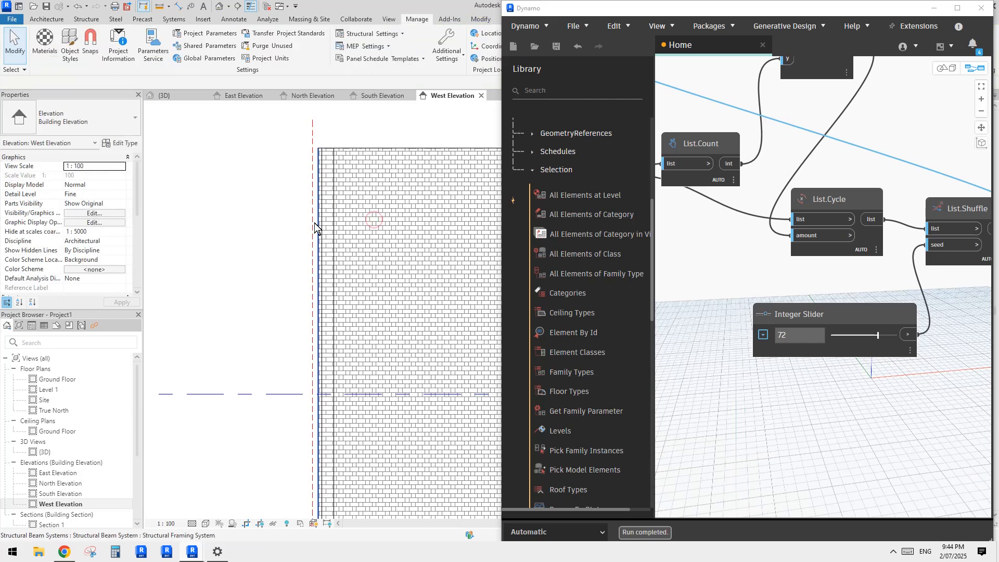
# Step: Name the new reference plane 1 and clear the selection
pyautogui.click(311, 219)
pyautogui.moveTo(318, 226); pyautogui.dragTo(317, 234, button='middle')
pyautogui.click(308, 166)
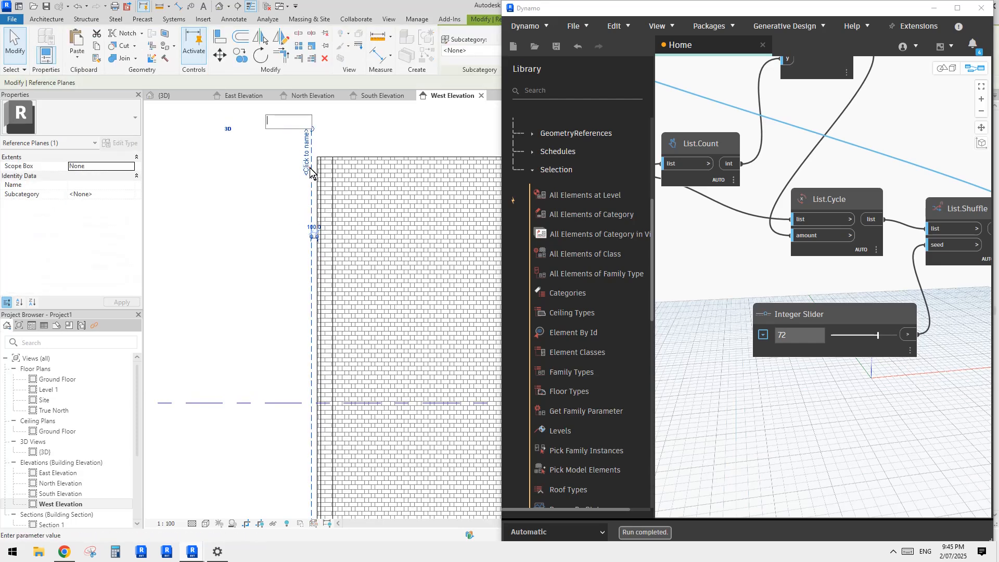
pyautogui.moveTo(344, 156); pyautogui.dragTo(343, 167, button='middle')
pyautogui.click(360, 147)
pyautogui.moveTo(266, 220); pyautogui.dragTo(254, 239, button='middle')
pyautogui.press('Escape')
pyautogui.scroll(-1, 247, 232)
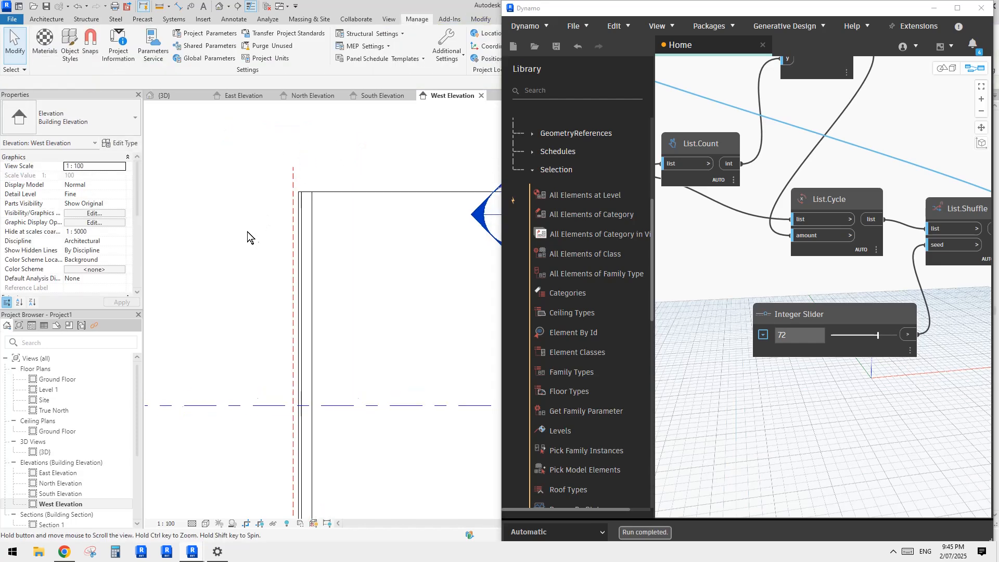
# Step: Select the slat beam system in the 3D view and change its work plane to Reference Plane : 1
pyautogui.click(219, 7)
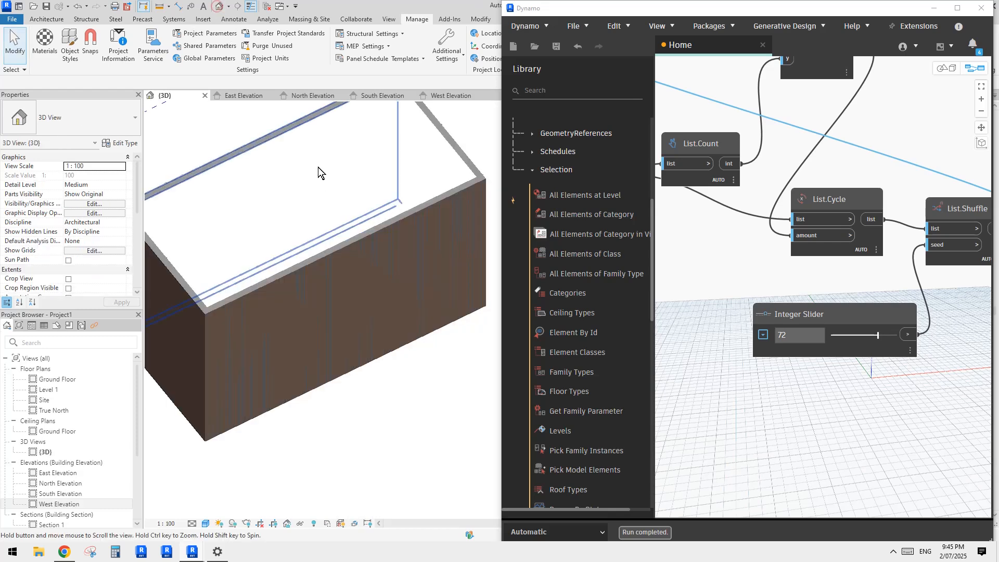
pyautogui.scroll(5, 339, 230)
pyautogui.scroll(-3, 375, 233)
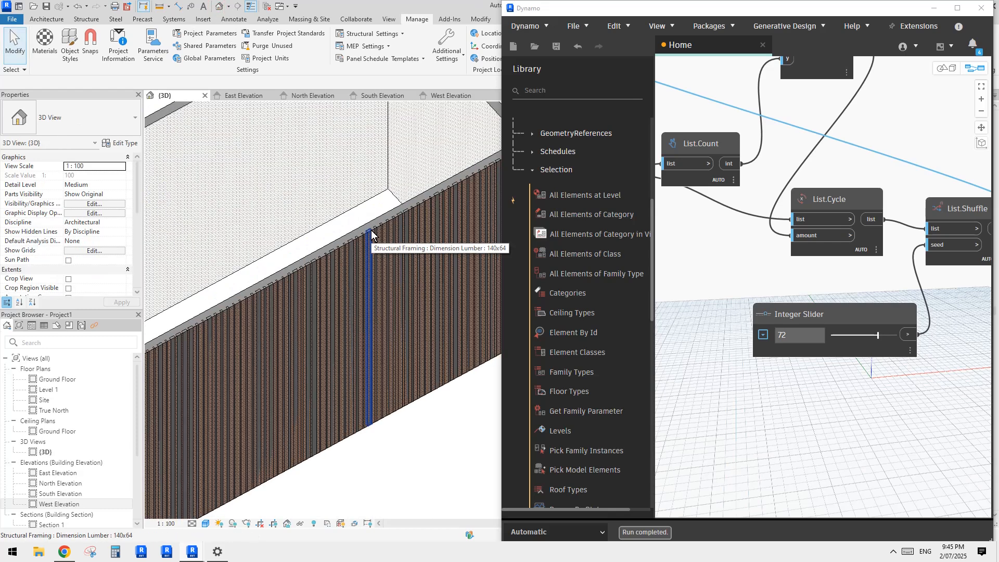
pyautogui.press('Tab')
pyautogui.click(370, 230)
pyautogui.scroll(-2, 370, 232)
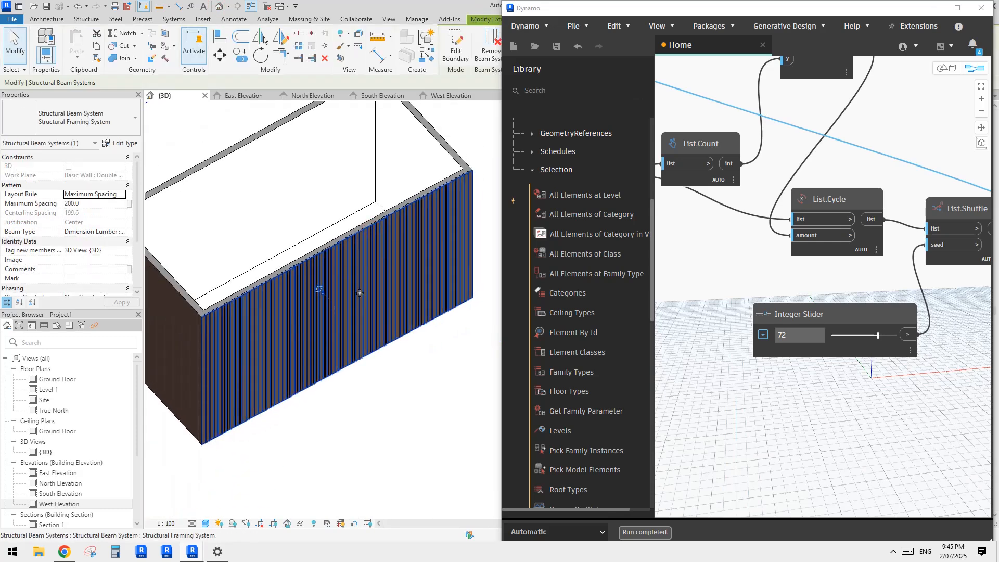
pyautogui.moveTo(360, 292); pyautogui.dragTo(362, 299, button='middle')
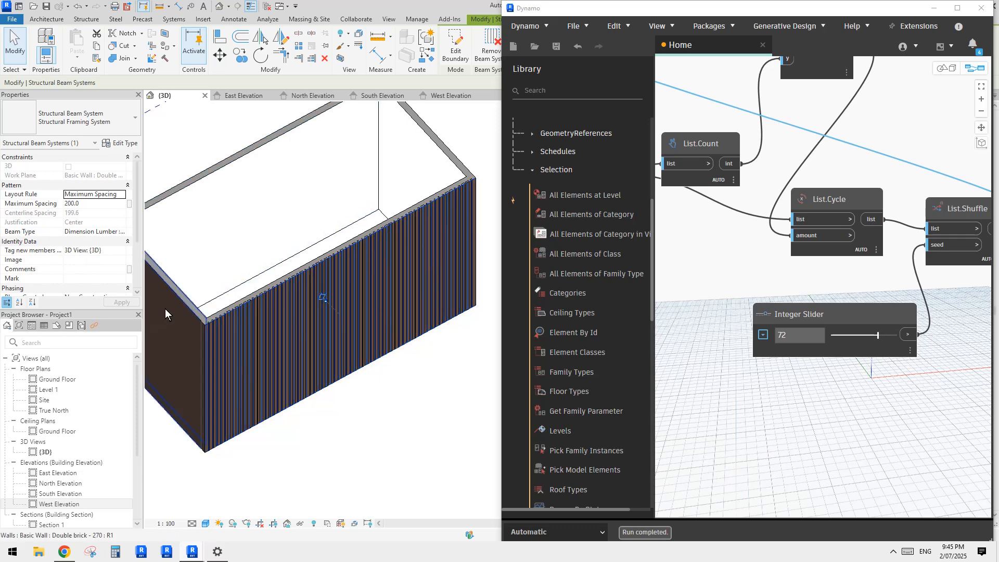
pyautogui.moveTo(248, 247); pyautogui.dragTo(250, 268, button='middle')
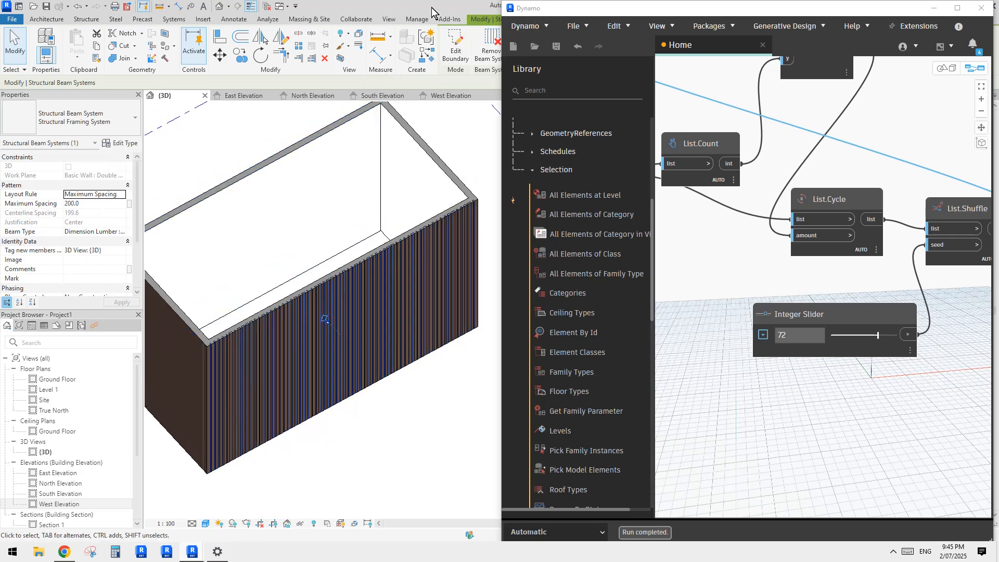
pyautogui.moveTo(555, 13); pyautogui.dragTo(582, 83)
pyautogui.click(535, 42)
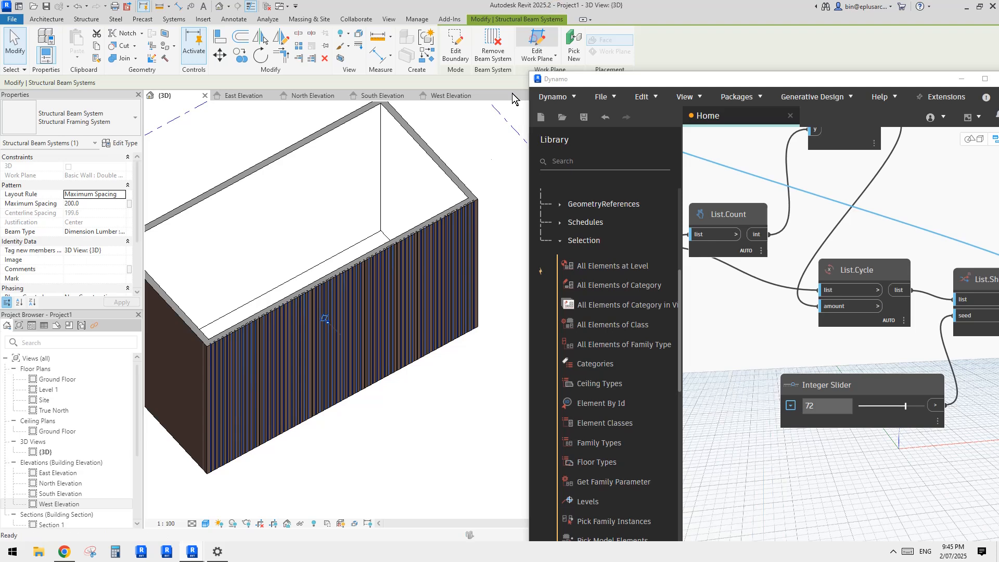
pyautogui.click(343, 248)
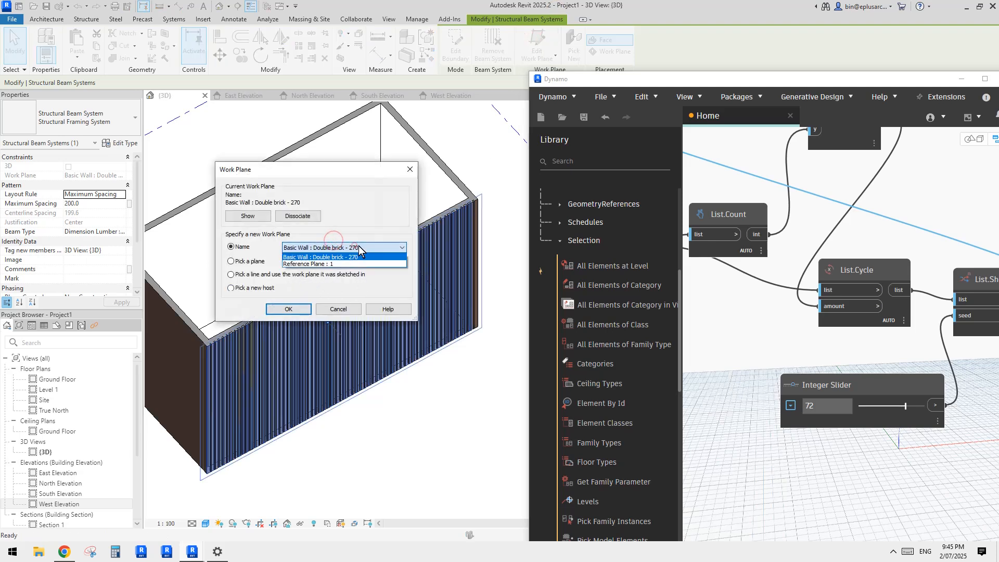
pyautogui.click(319, 265)
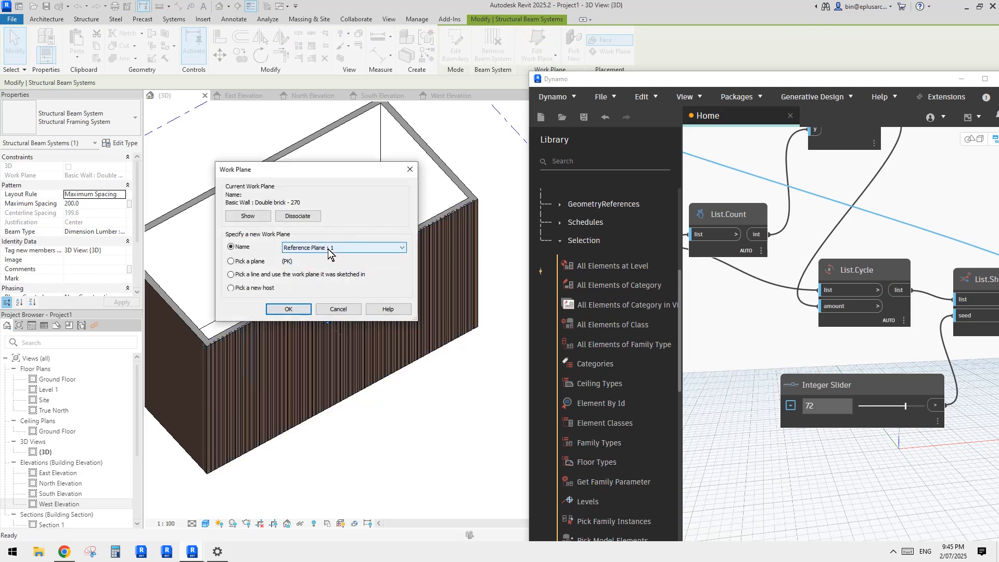
pyautogui.click(289, 309)
pyautogui.keyDown('shift'); pyautogui.moveTo(370, 211); pyautogui.dragTo(431, 242, button='middle'); pyautogui.keyUp('shift')
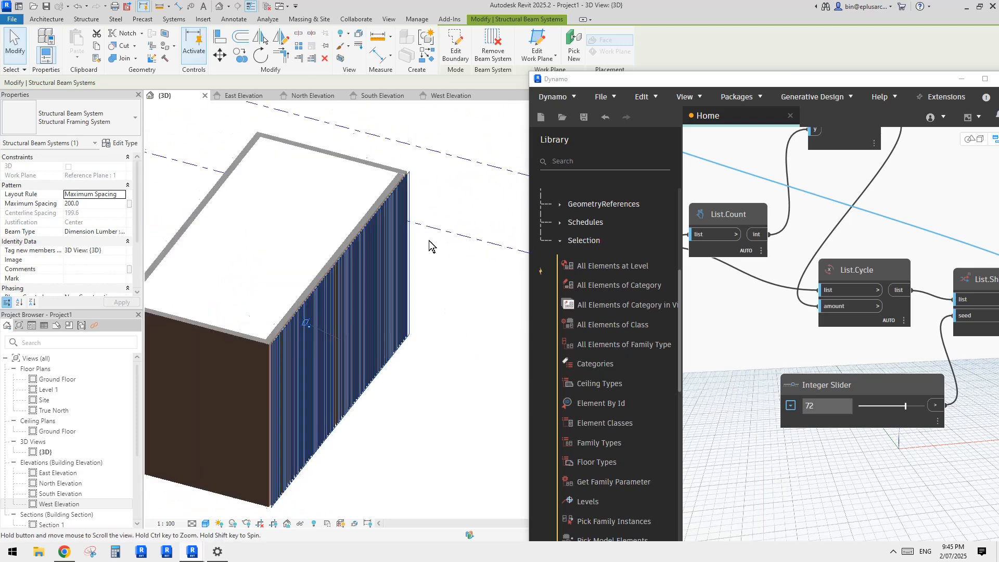
pyautogui.click(430, 241)
# Step: Move the reference plane in the West Elevation toward the wall so the slats' back face meets the wall's outer face
pyautogui.moveTo(615, 77); pyautogui.dragTo(586, 20)
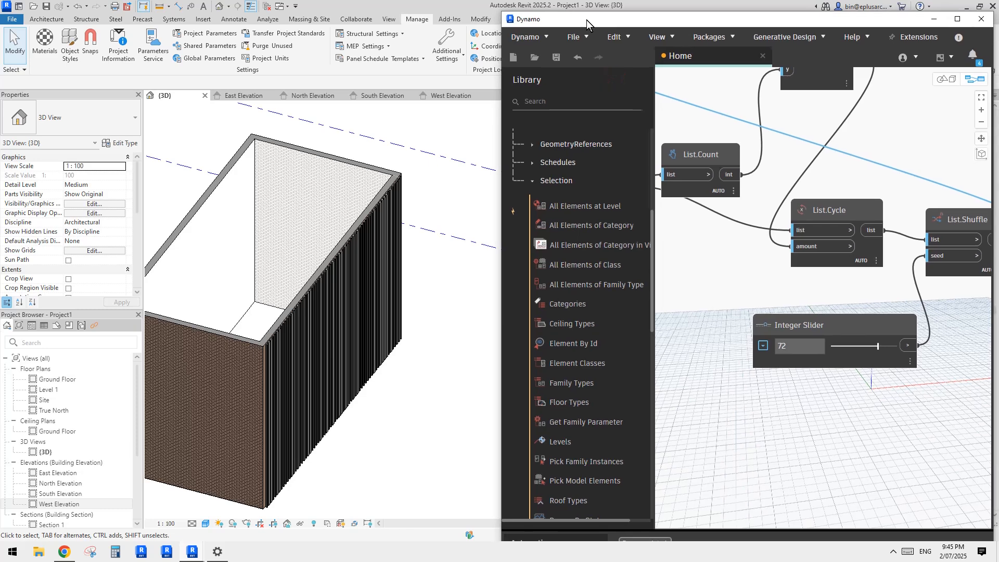
pyautogui.scroll(10, 355, 273)
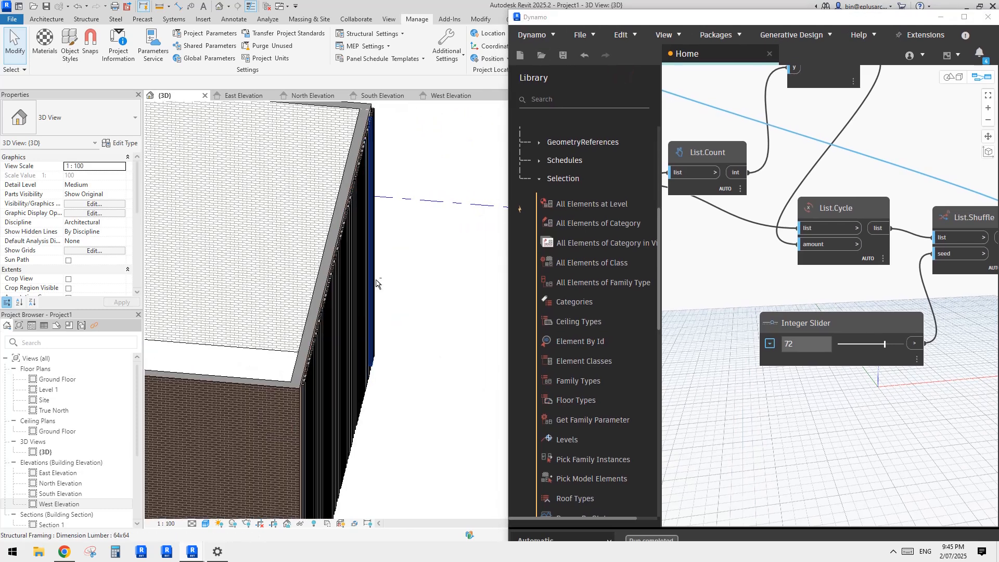
pyautogui.doubleClick(59, 504)
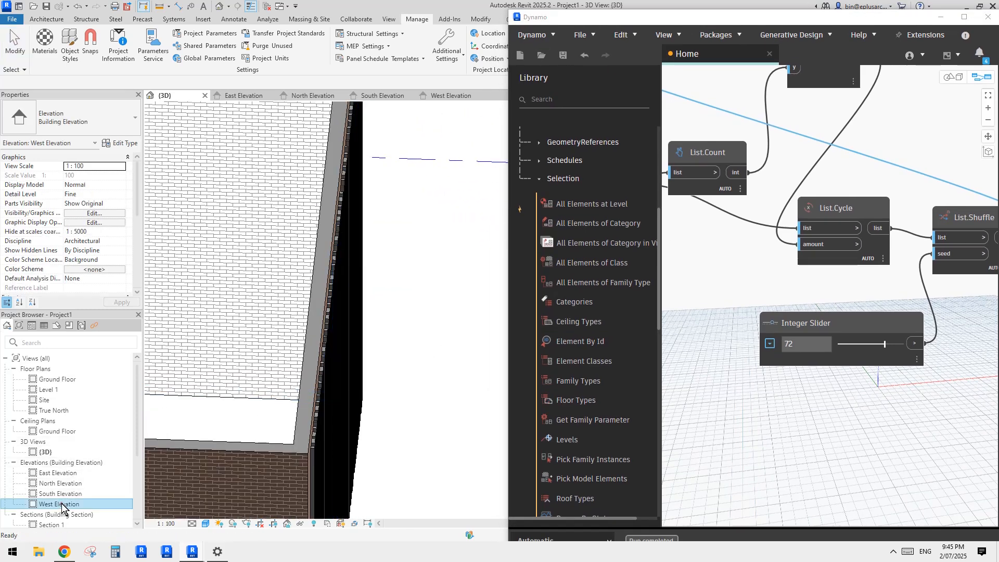
pyautogui.click(293, 188)
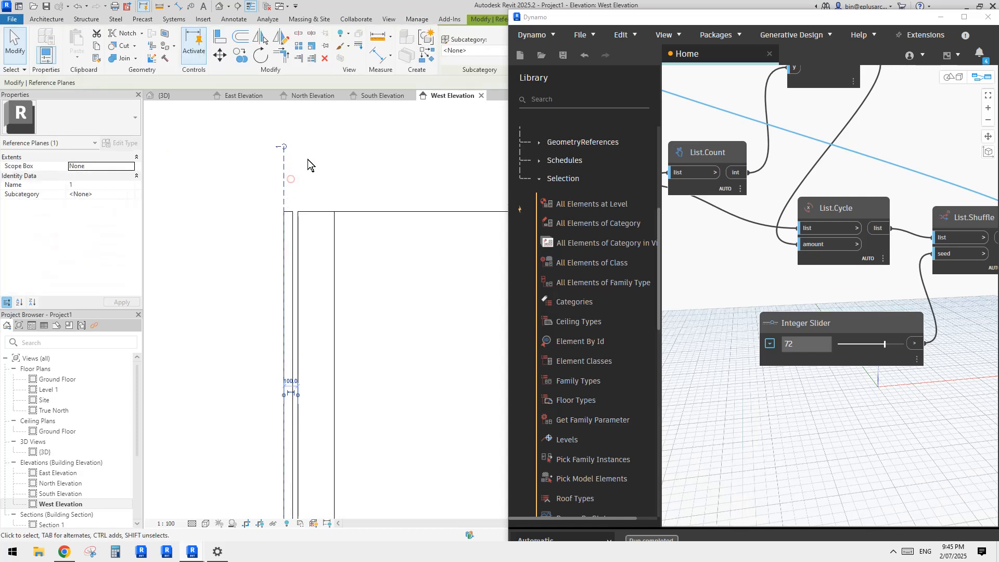
pyautogui.press('Escape')
pyautogui.scroll(2, 300, 225)
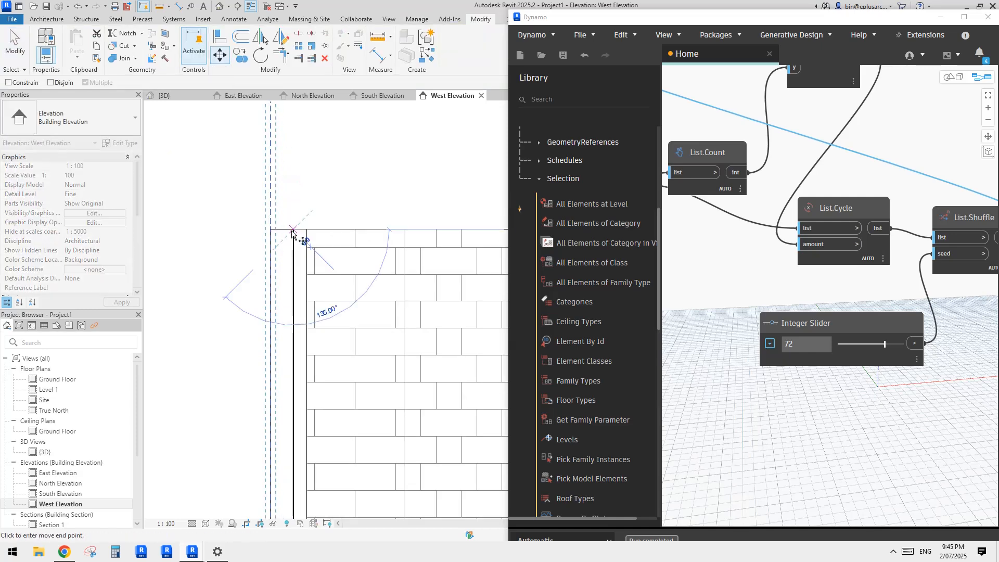
pyautogui.scroll(-4, 337, 180)
pyautogui.press('Escape')
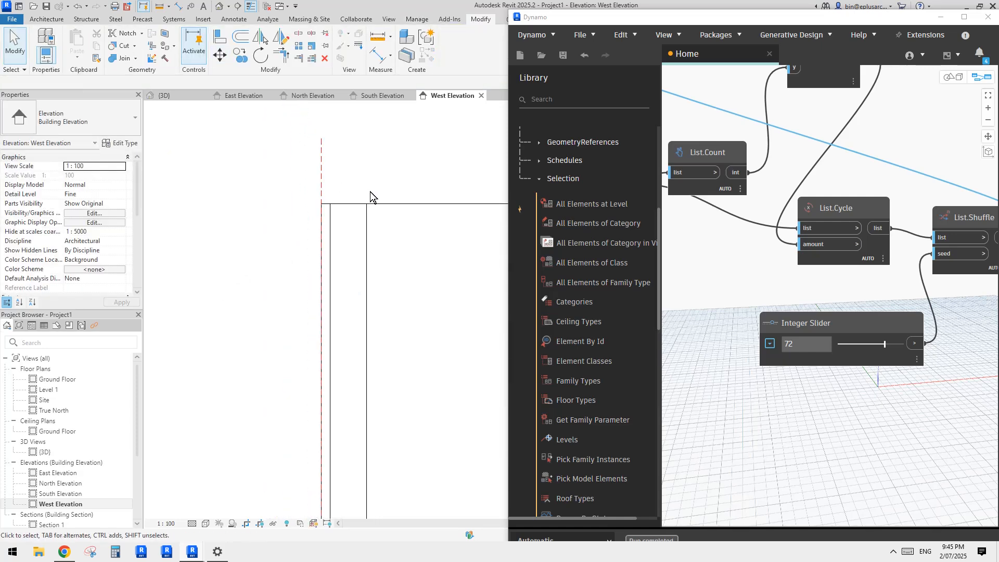
pyautogui.moveTo(370, 191); pyautogui.dragTo(364, 204, button='middle')
pyautogui.scroll(-1, 346, 195)
# Step: Open the default 3D view and enter profile editing for the plain long brick wall opposite the slatted one
pyautogui.click(220, 7)
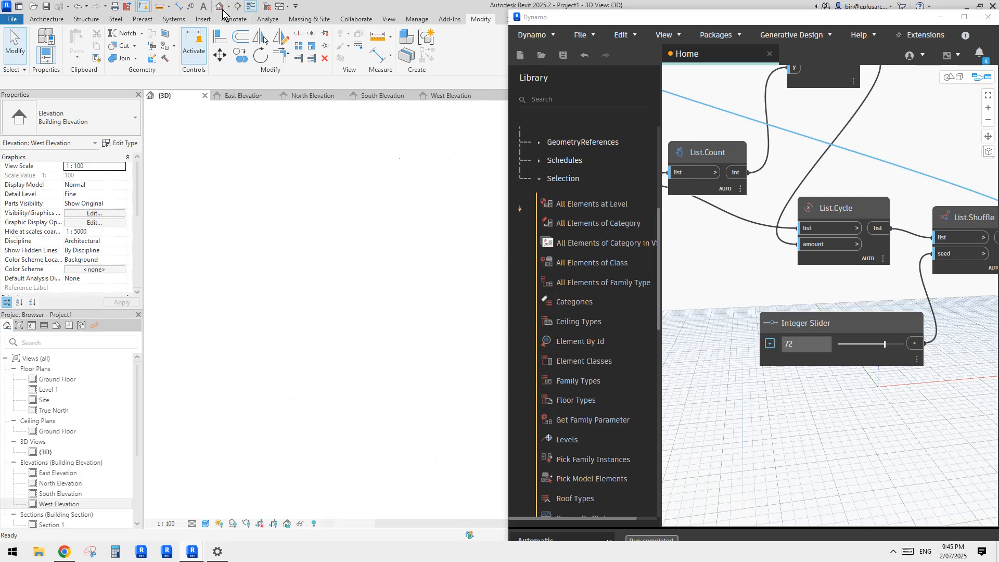
pyautogui.scroll(-4, 312, 234)
pyautogui.keyDown('shift'); pyautogui.moveTo(300, 244); pyautogui.dragTo(263, 244, button='middle'); pyautogui.keyUp('shift')
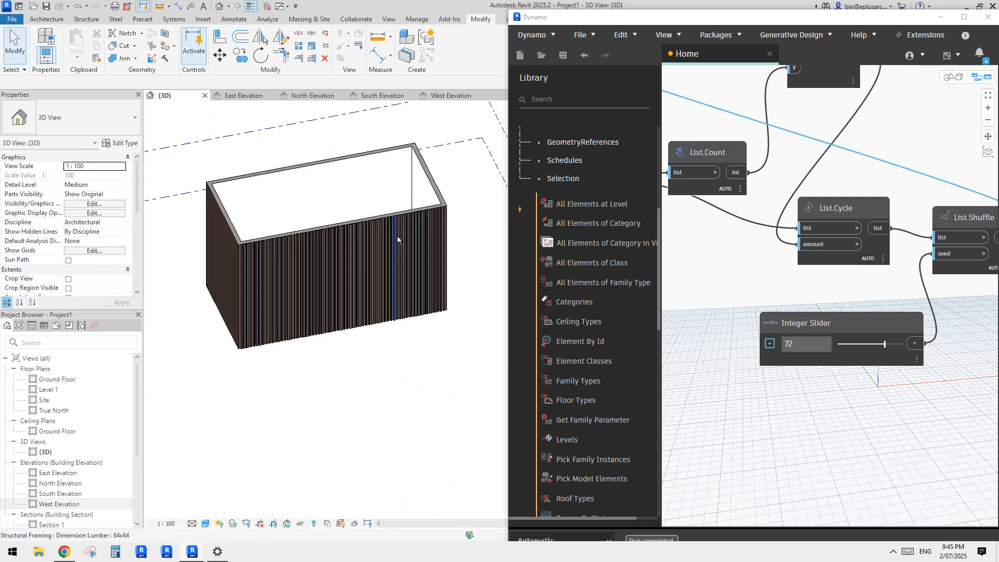
pyautogui.keyDown('shift'); pyautogui.moveTo(398, 235); pyautogui.dragTo(342, 274, button='middle'); pyautogui.keyUp('shift')
pyautogui.scroll(3, 347, 275)
pyautogui.scroll(-1, 326, 260)
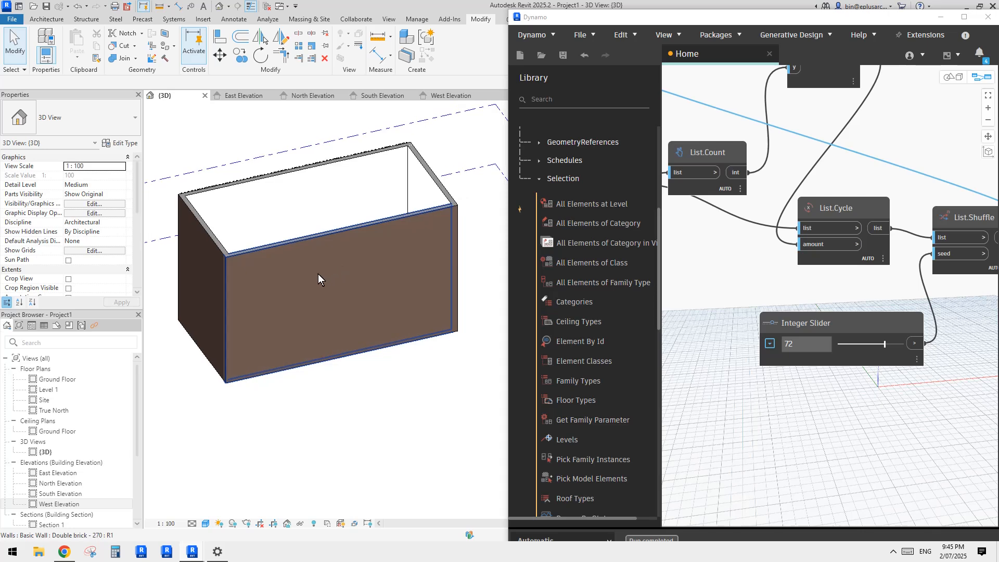
pyautogui.doubleClick(357, 294)
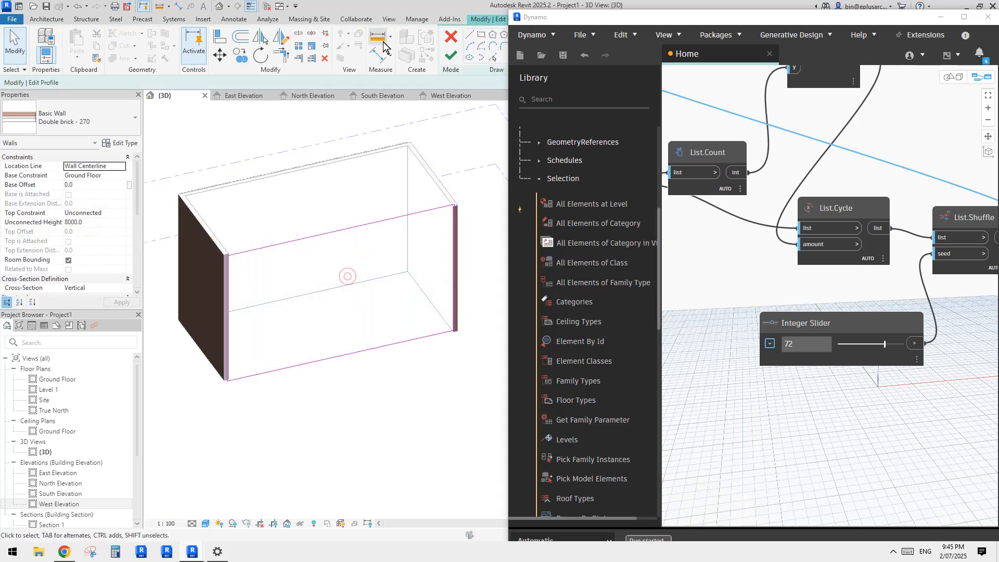
# Step: Sketch a small rectangular opening about 2300 mm high and a larger, lower rectangle in the wall profile, and finish the edit
pyautogui.click(481, 35)
pyautogui.click(277, 277)
pyautogui.click(310, 308)
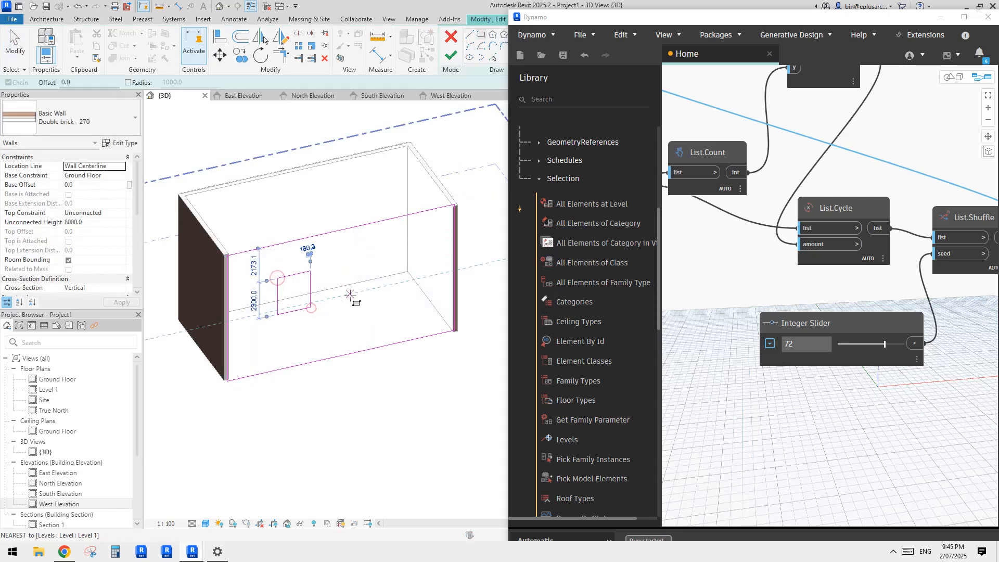
pyautogui.click(350, 294)
pyautogui.click(422, 327)
pyautogui.click(450, 59)
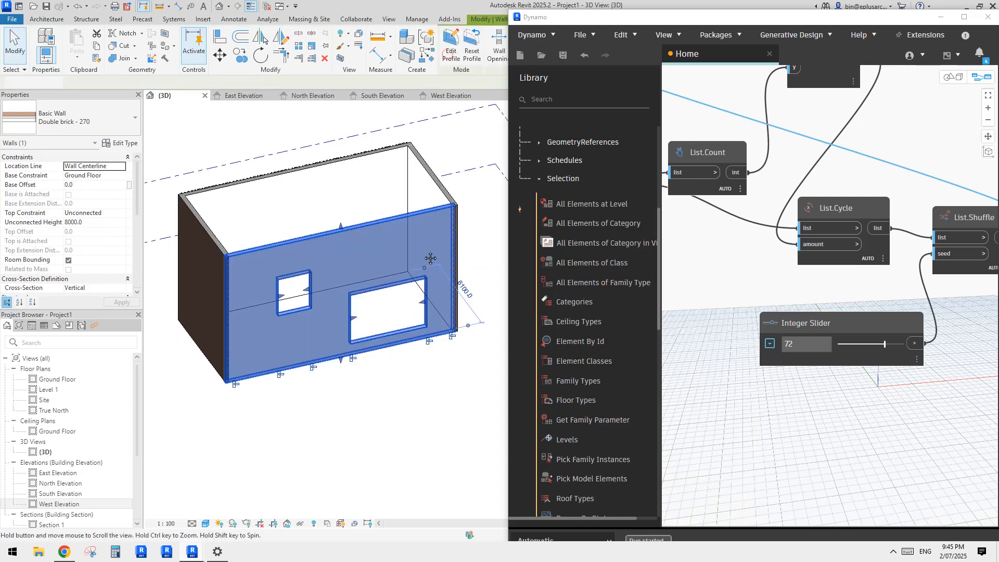
# Step: Start a sketched structural beam system with its work plane set to Basic Wall : Double brick - 270
pyautogui.press('Escape')
pyautogui.scroll(2, 380, 278)
pyautogui.keyDown('shift'); pyautogui.moveTo(379, 278); pyautogui.dragTo(351, 262, button='middle'); pyautogui.keyUp('shift')
pyautogui.scroll(-1, 352, 265)
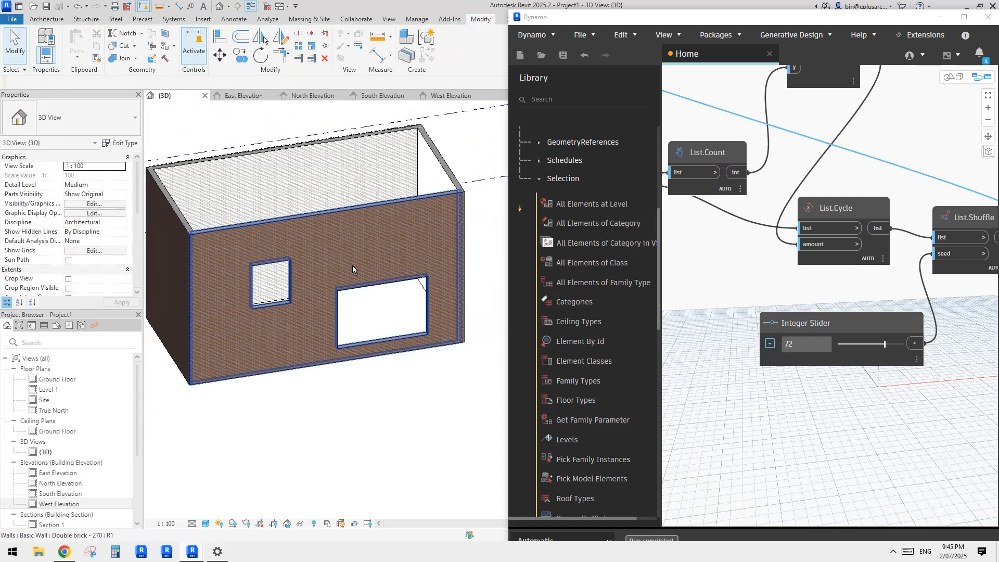
pyautogui.click(85, 21)
pyautogui.click(177, 38)
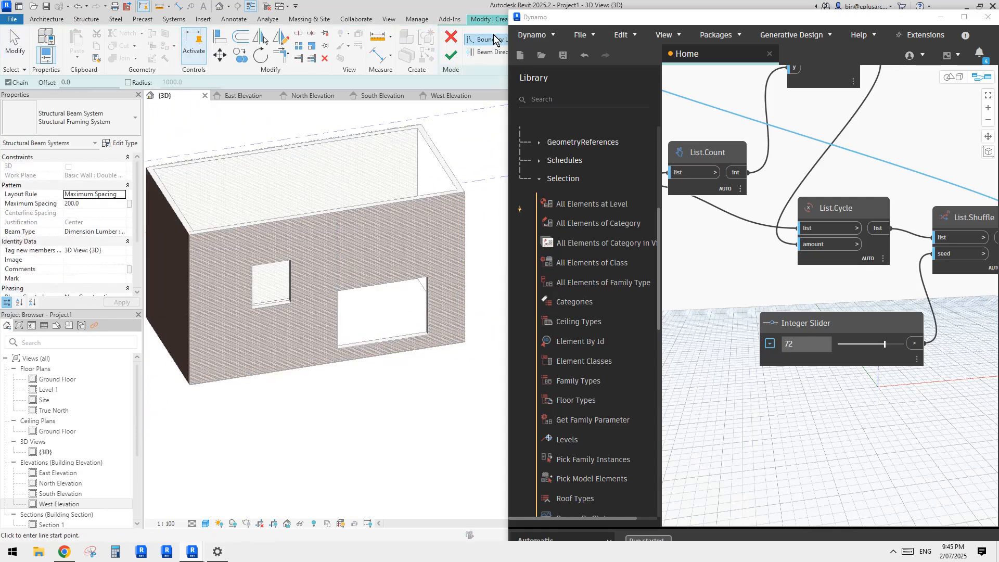
pyautogui.moveTo(543, 16); pyautogui.dragTo(623, 70)
pyautogui.click(598, 42)
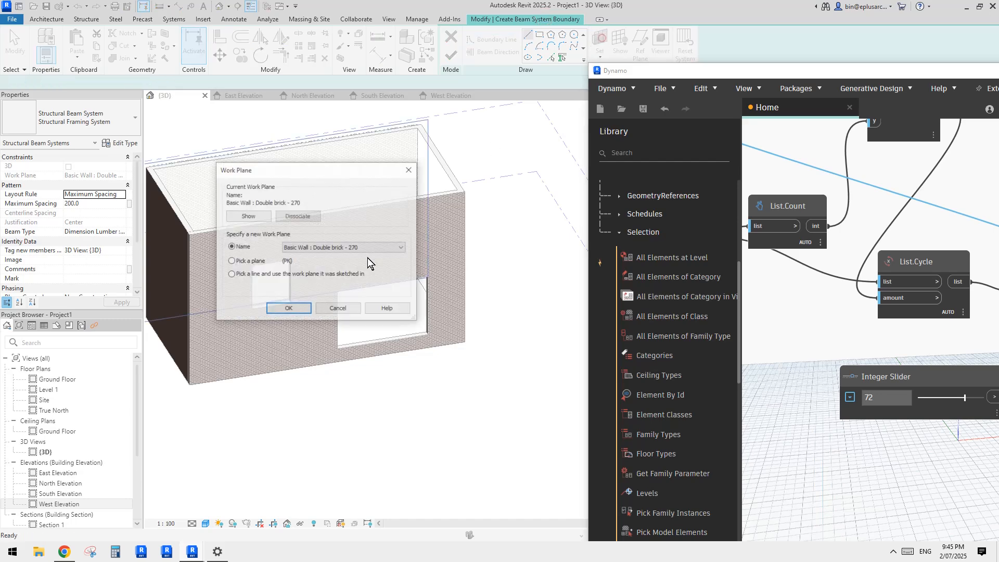
pyautogui.click(288, 309)
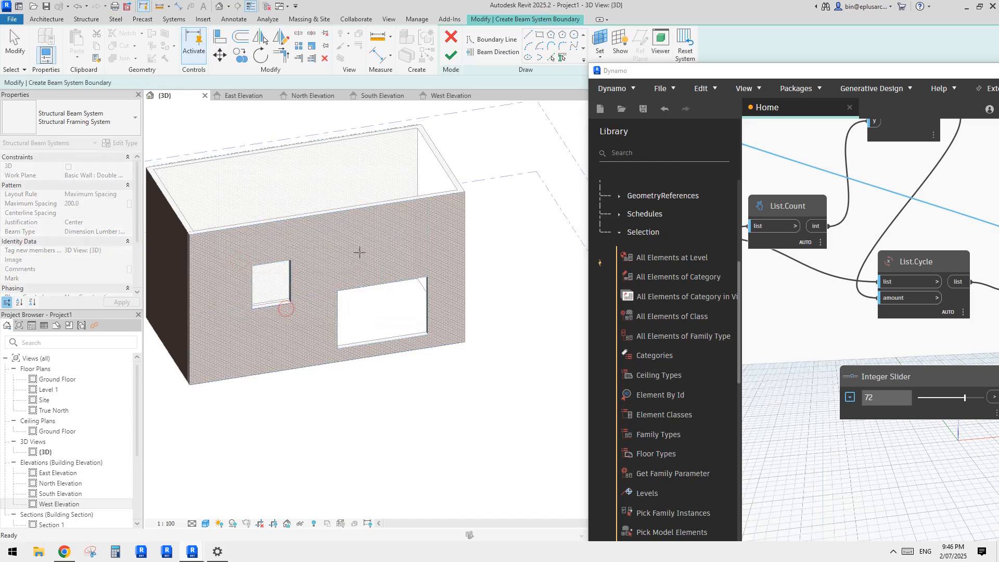
# Step: Create the beam system boundary from the wall's four outer edges and the edges of the small opening
pyautogui.click(284, 266)
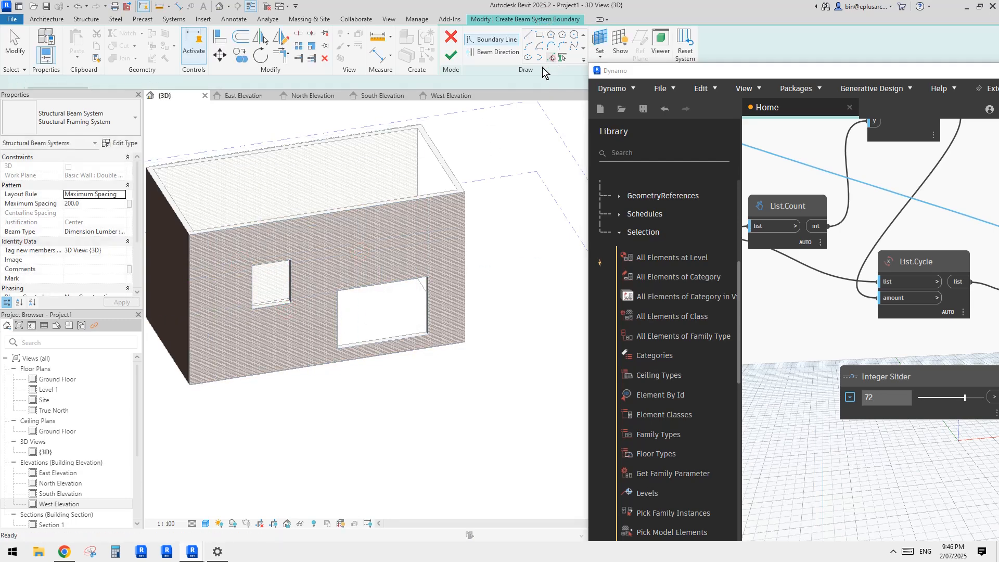
pyautogui.moveTo(388, 213); pyautogui.dragTo(397, 212, button='middle')
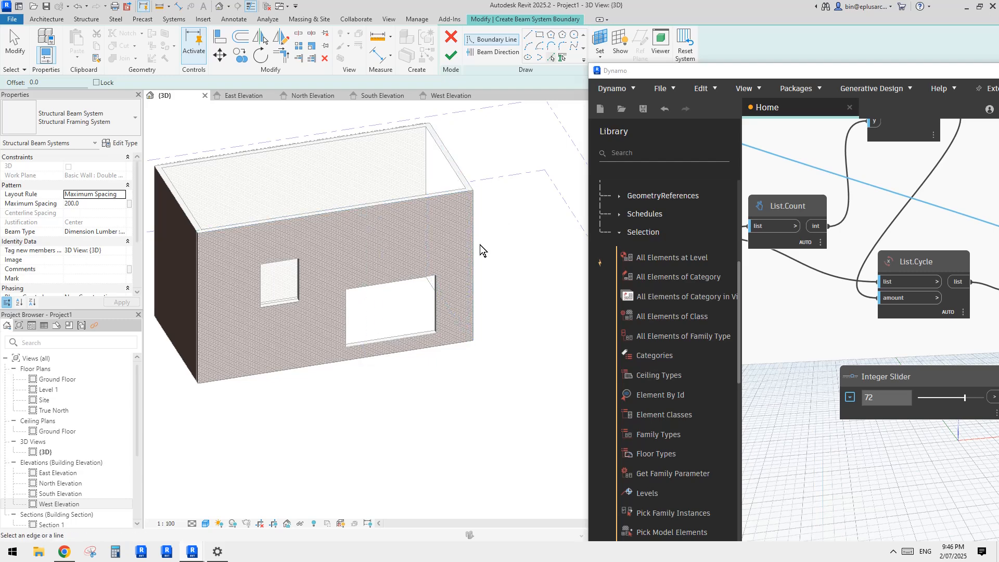
pyautogui.click(474, 231)
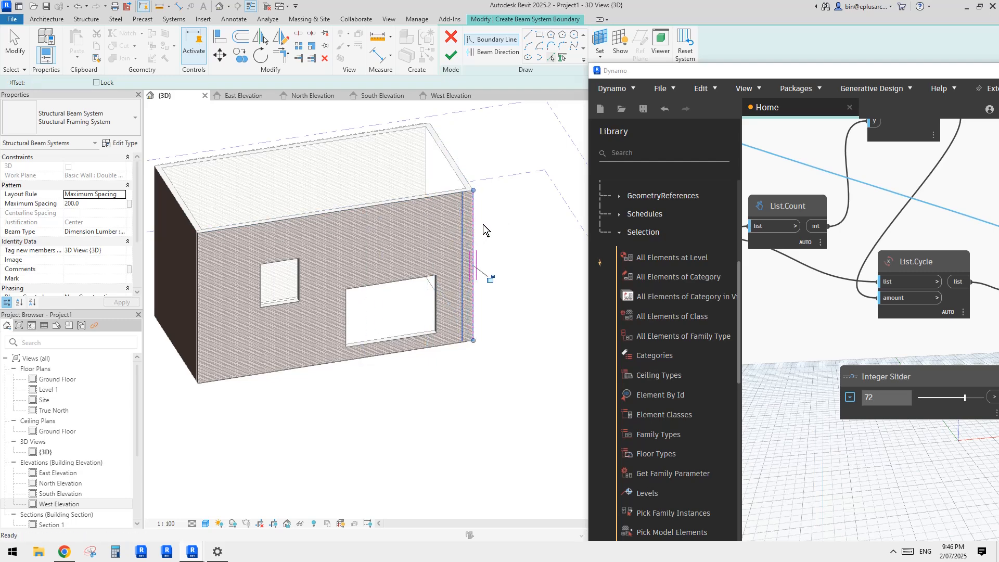
pyautogui.click(377, 201)
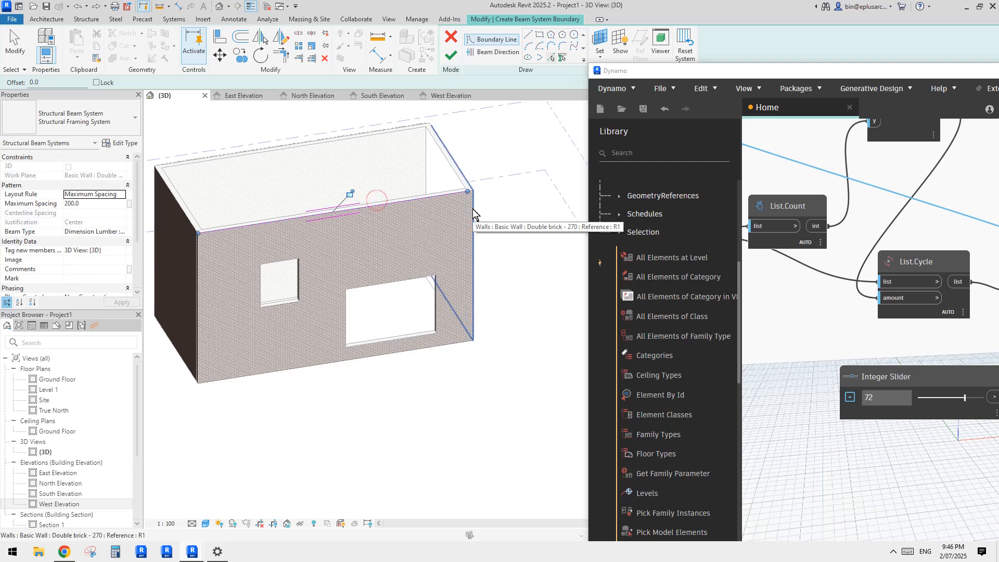
pyautogui.click(473, 213)
pyautogui.click(375, 357)
pyautogui.click(200, 292)
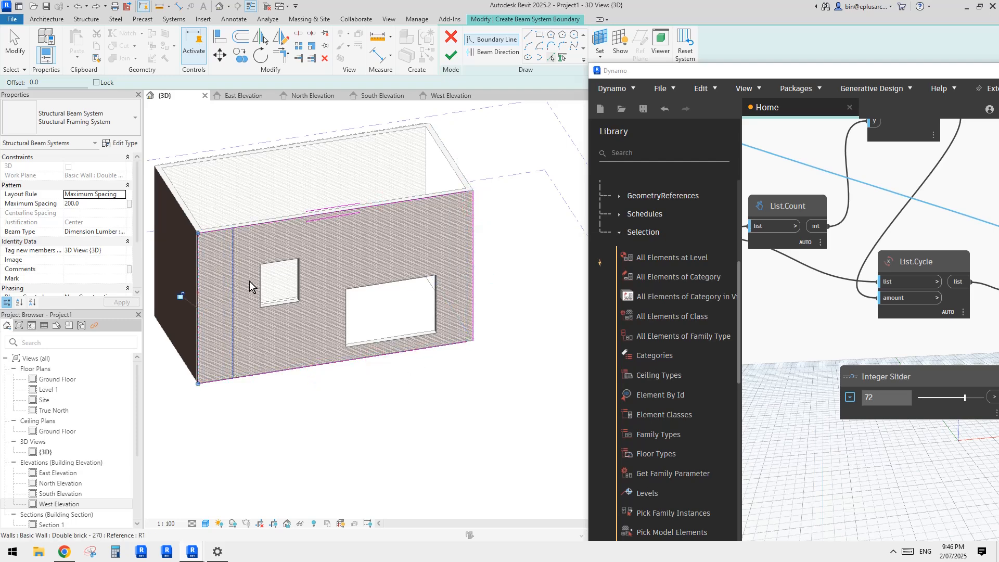
pyautogui.click(261, 276)
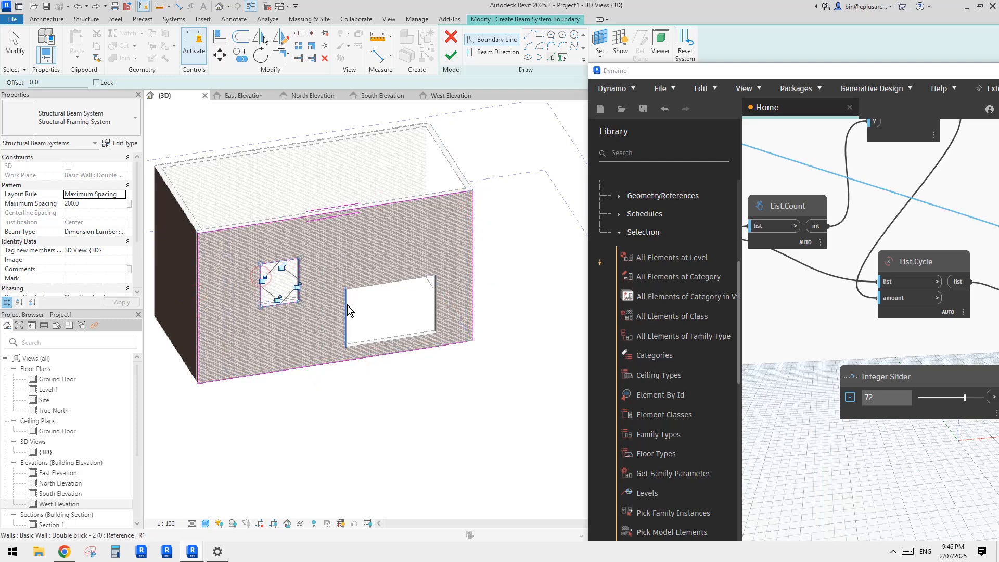
pyautogui.click(423, 341)
pyautogui.press('Escape')
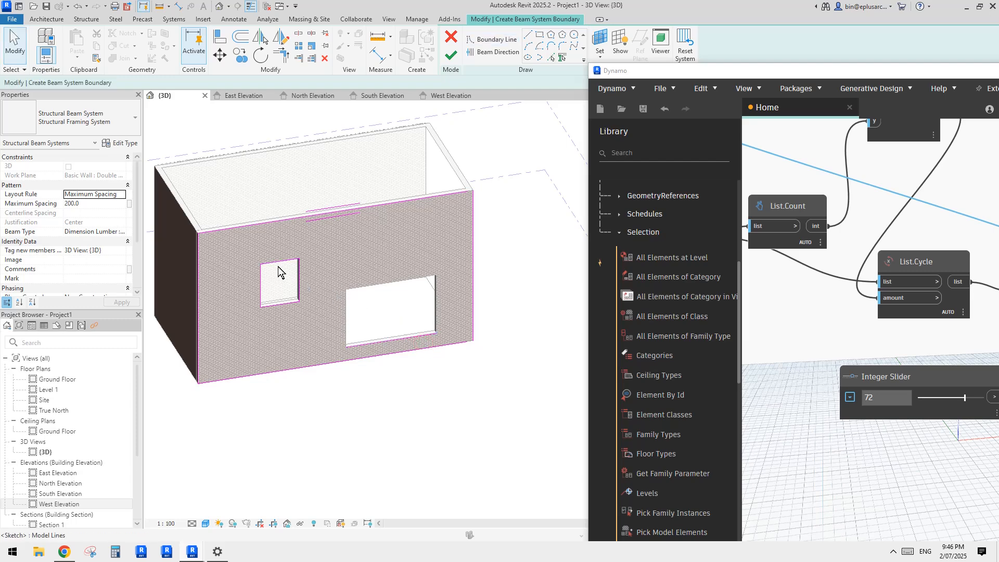
pyautogui.hotkey('ctrl', 'z')
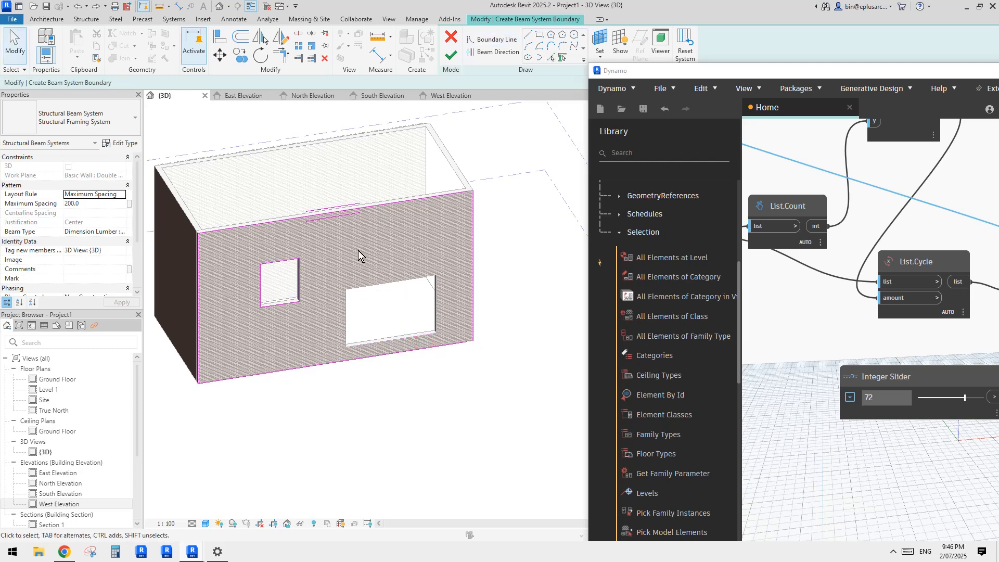
# Step: Trim the beam system's boundary lines into clean corners at the wall's end and finish the beam system
pyautogui.press('t')
pyautogui.press('r')
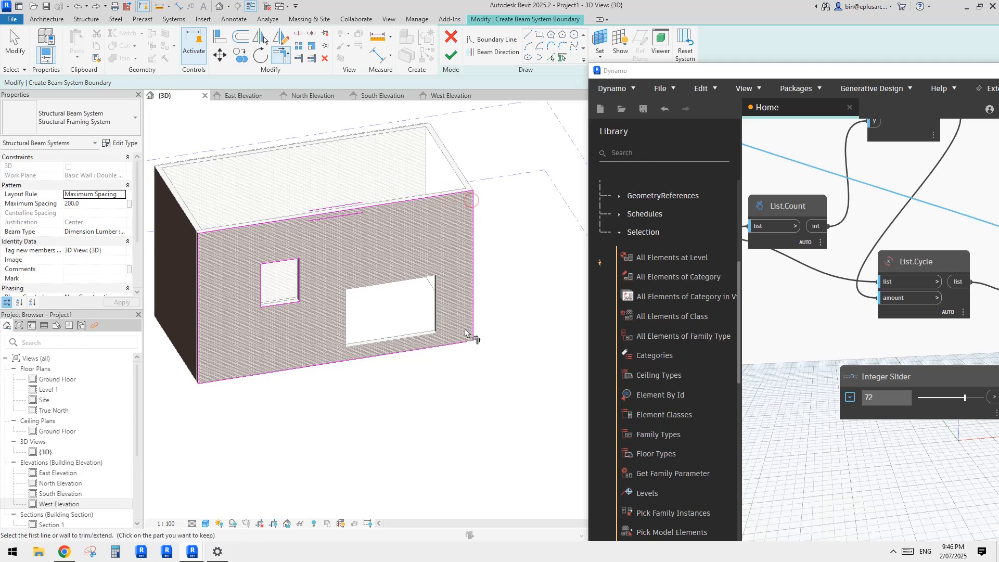
pyautogui.click(458, 340)
pyautogui.press('Escape')
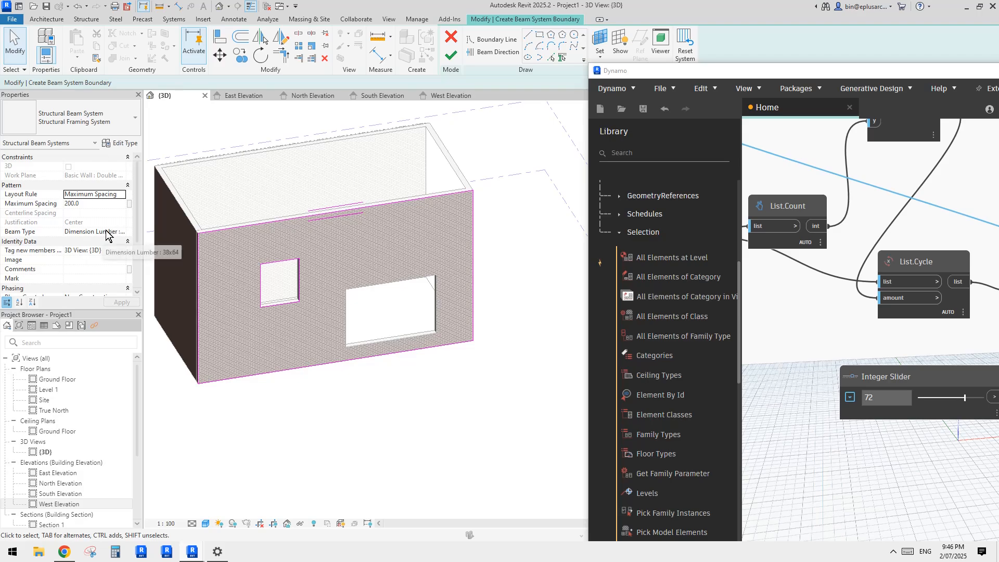
pyautogui.click(452, 58)
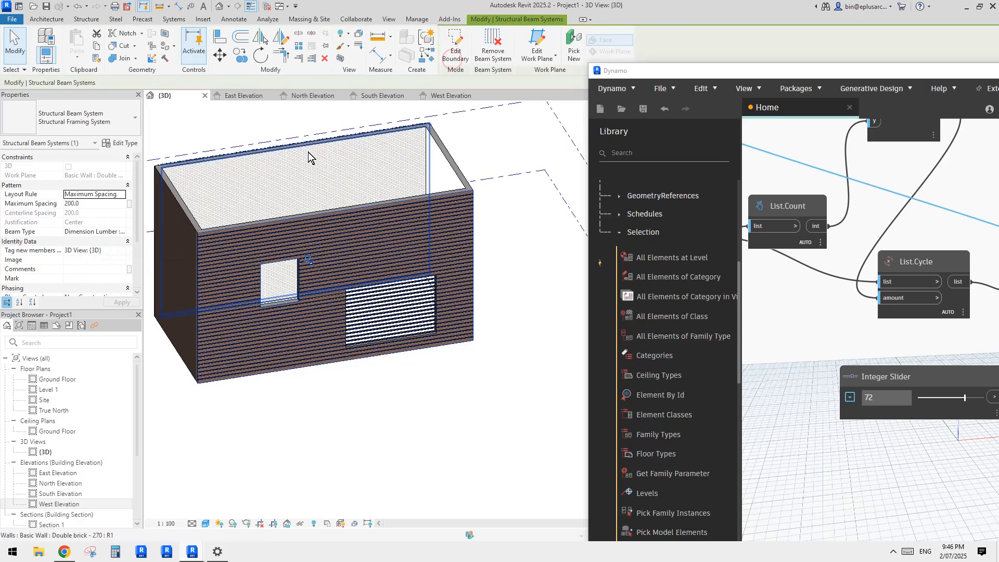
# Step: Examine up close how the horizontal slats meet the wall face and run around the two openings
pyautogui.scroll(4, 333, 260)
pyautogui.press('Escape')
pyautogui.scroll(3, 315, 270)
pyautogui.scroll(-1, 260, 266)
pyautogui.moveTo(247, 266); pyautogui.dragTo(355, 237, button='middle')
pyautogui.scroll(-1, 385, 235)
pyautogui.scroll(-1, 406, 245)
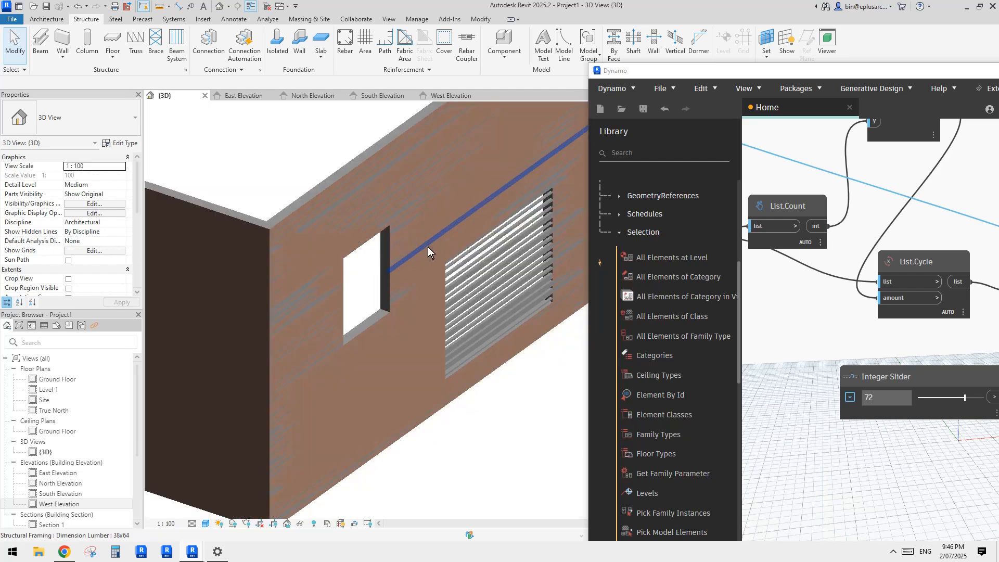
pyautogui.scroll(-3, 345, 238)
pyautogui.scroll(3, 364, 221)
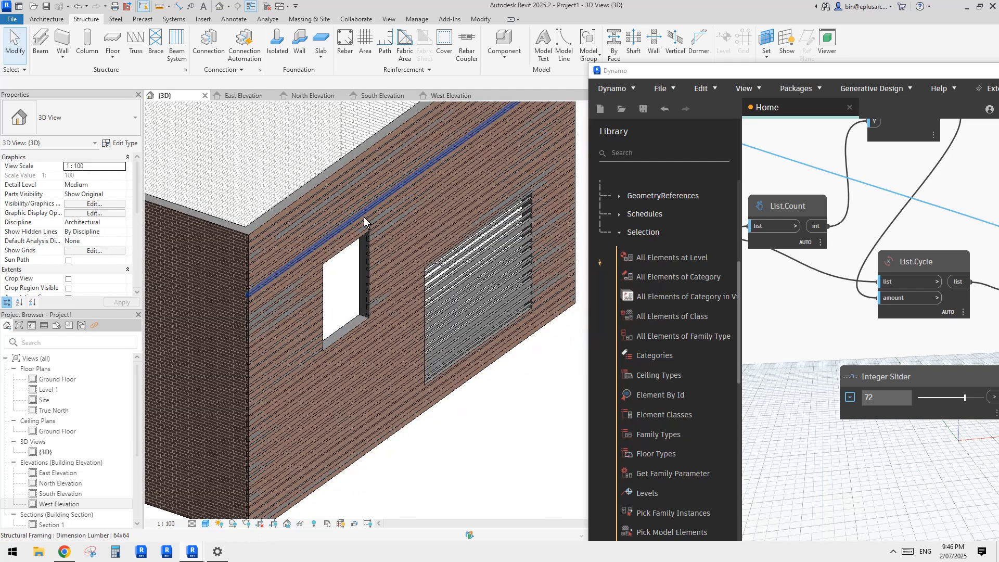
# Step: Select the horizontally slatted wall's elements and filter the selection to Structural Framing (Secondary) only
pyautogui.scroll(-5, 359, 220)
pyautogui.keyDown('shift'); pyautogui.moveTo(349, 223); pyautogui.dragTo(429, 147, button='middle'); pyautogui.keyUp('shift')
pyautogui.moveTo(341, 127); pyautogui.dragTo(442, 366)
pyautogui.keyDown('shift'); pyautogui.moveTo(443, 291); pyautogui.dragTo(363, 273, button='middle'); pyautogui.keyUp('shift')
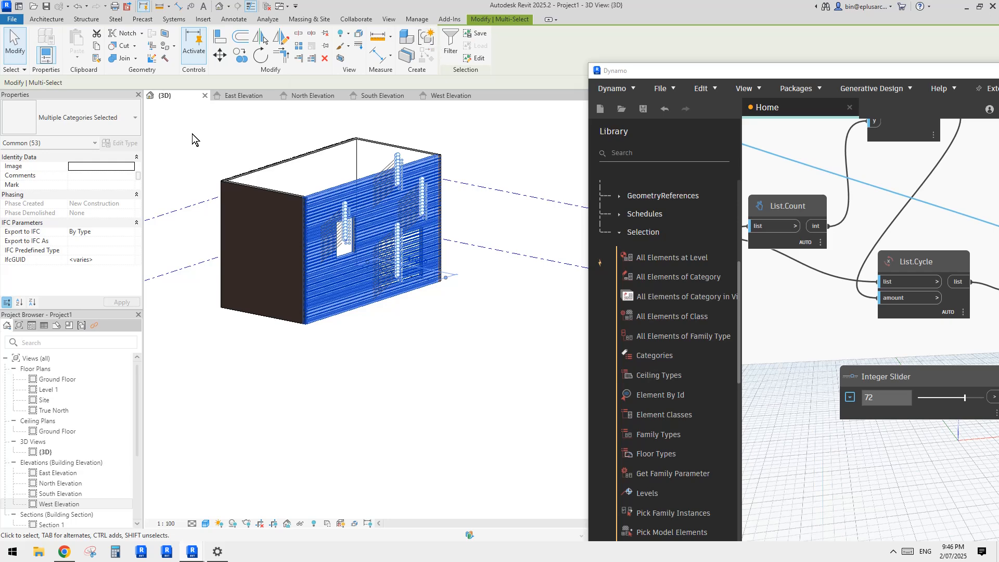
pyautogui.click(451, 43)
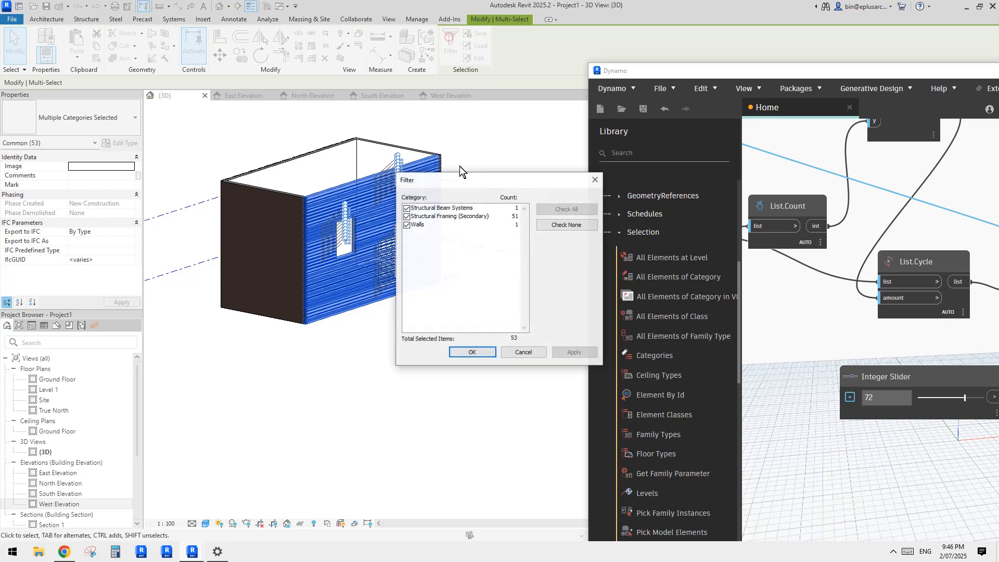
pyautogui.click(407, 224)
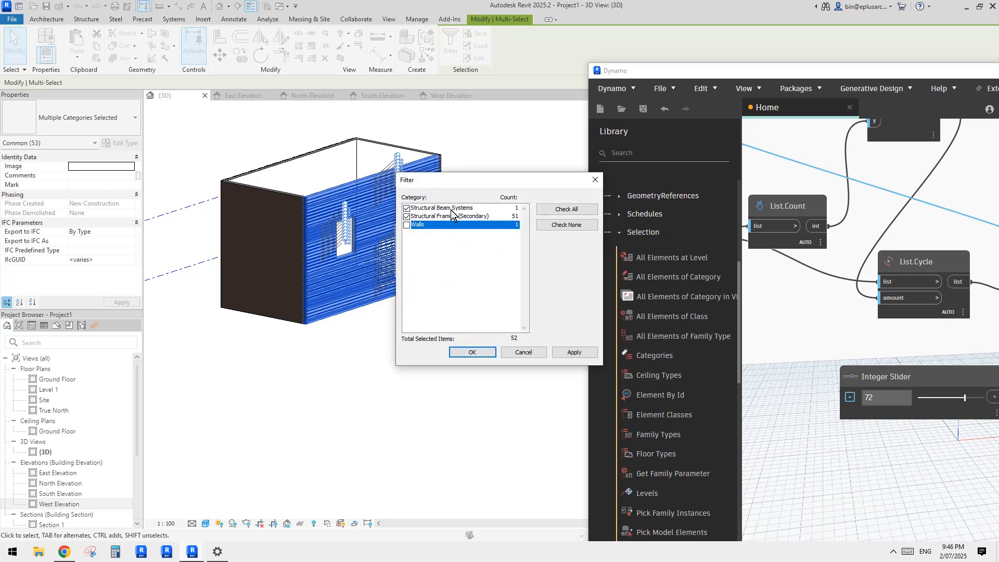
pyautogui.click(407, 208)
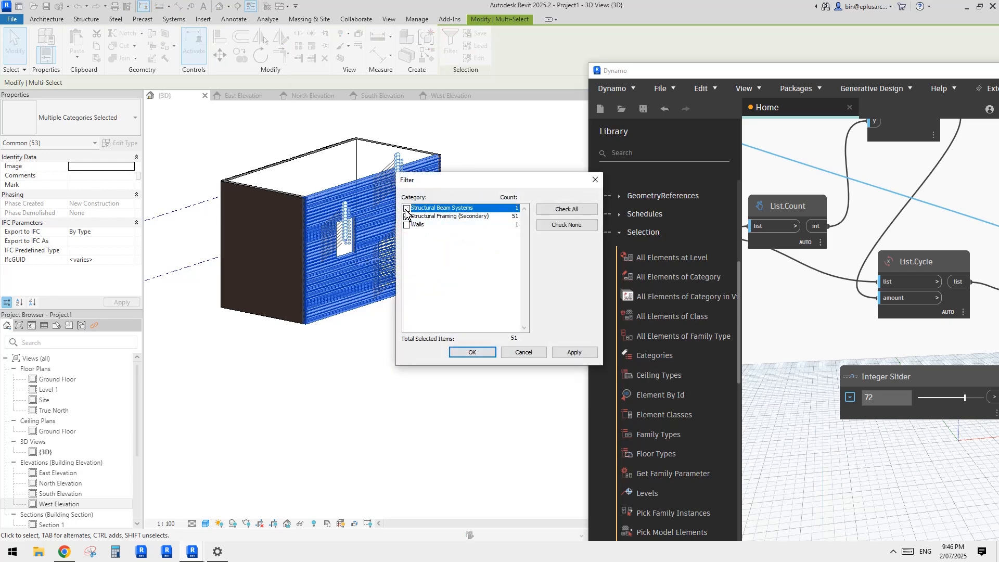
pyautogui.click(477, 351)
# Step: Set the z Justification of the selected slats to Bottom and clear the selection
pyautogui.scroll(2, 488, 225)
pyautogui.moveTo(488, 225); pyautogui.dragTo(495, 242, button='middle')
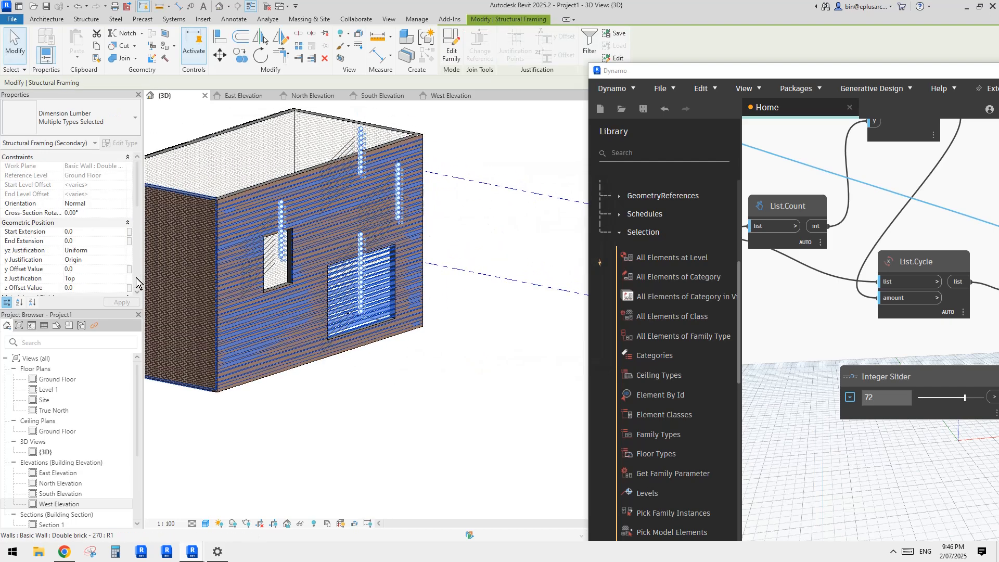
pyautogui.click(94, 278)
pyautogui.click(78, 312)
pyautogui.click(508, 200)
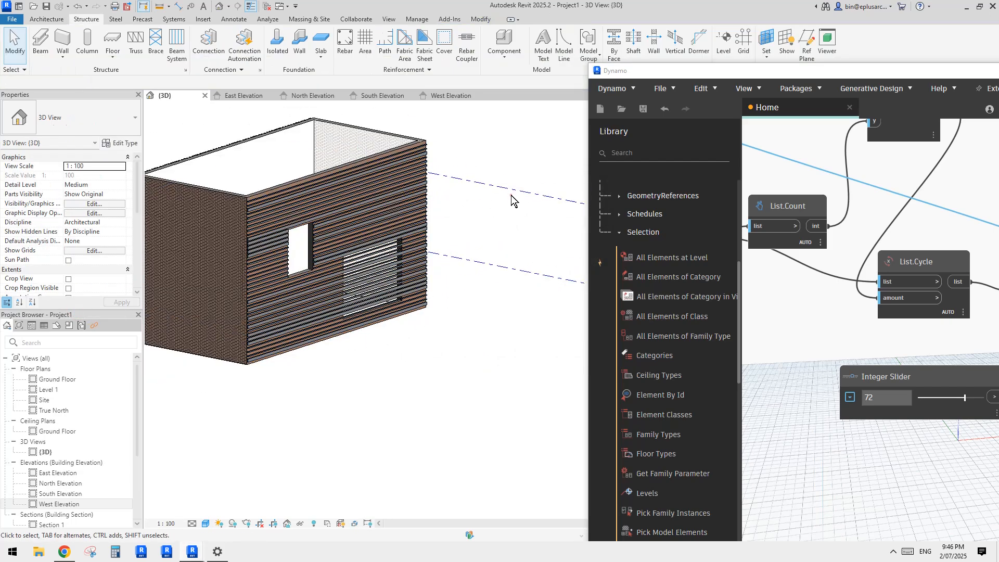
# Step: Examine the slats on the wall's outer face from several angles and move the Dynamo window back beside the model
pyautogui.scroll(3, 333, 290)
pyautogui.keyDown('shift'); pyautogui.moveTo(333, 289); pyautogui.dragTo(375, 275, button='middle'); pyautogui.keyUp('shift')
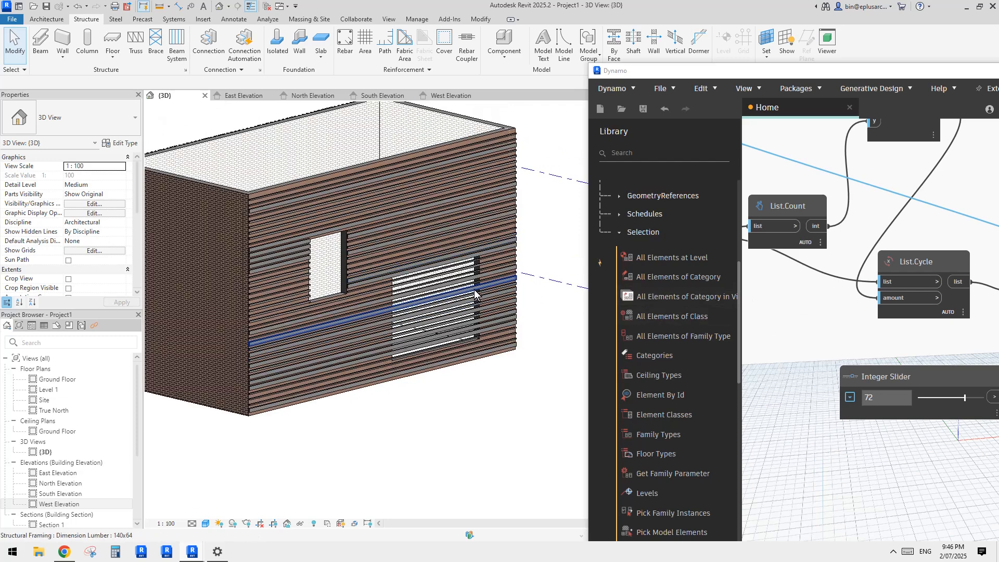
pyautogui.moveTo(339, 296); pyautogui.dragTo(372, 294, button='middle')
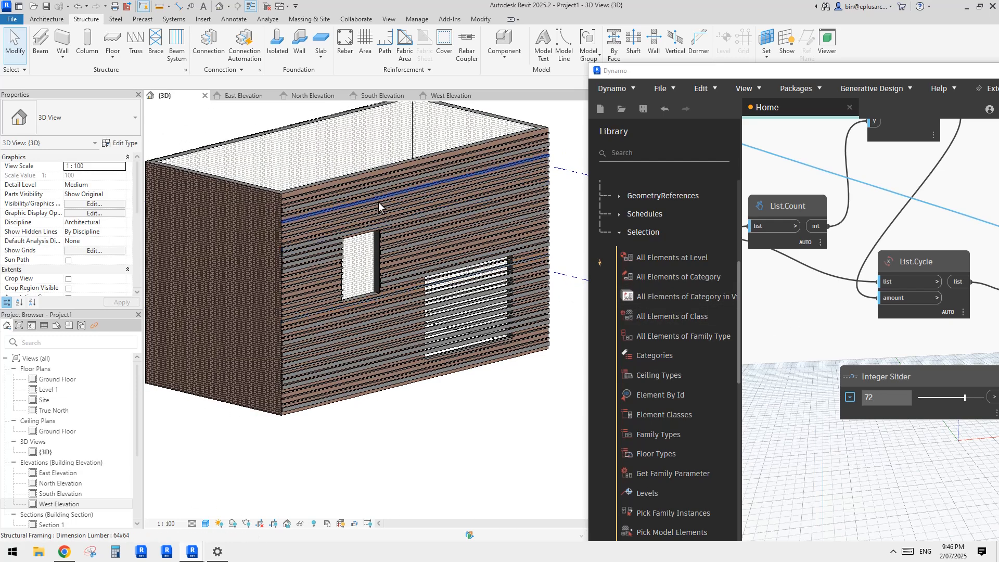
pyautogui.scroll(-1, 457, 271)
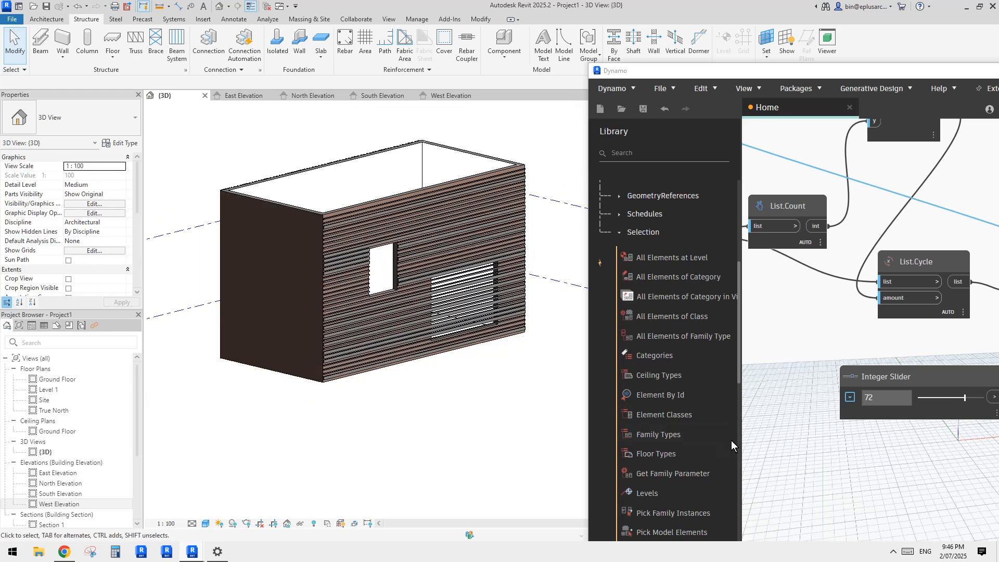
pyautogui.moveTo(788, 72); pyautogui.dragTo(703, 16)
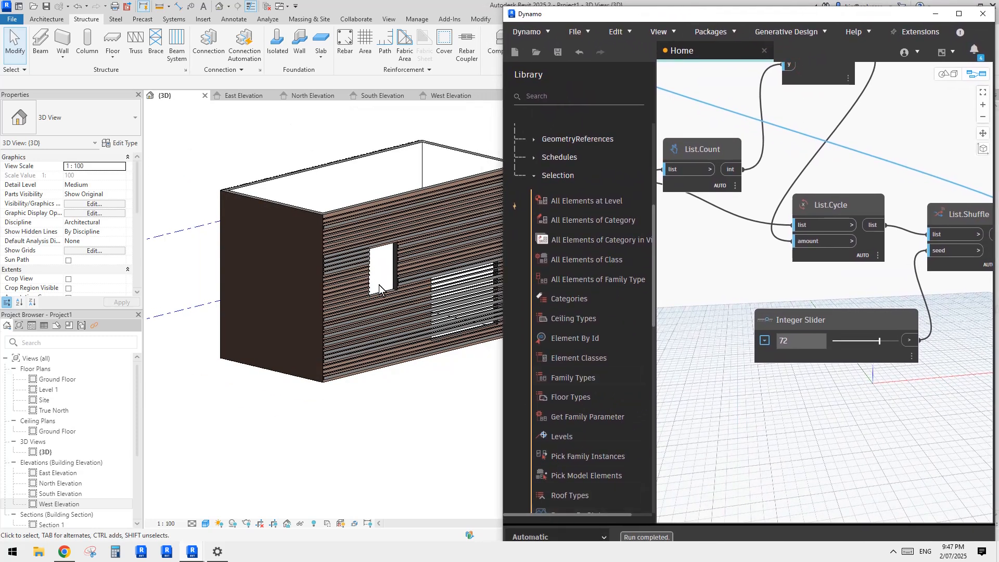
pyautogui.moveTo(357, 273); pyautogui.dragTo(353, 282, button='middle')
pyautogui.keyDown('shift'); pyautogui.moveTo(268, 358); pyautogui.dragTo(295, 356, button='middle'); pyautogui.keyUp('shift')
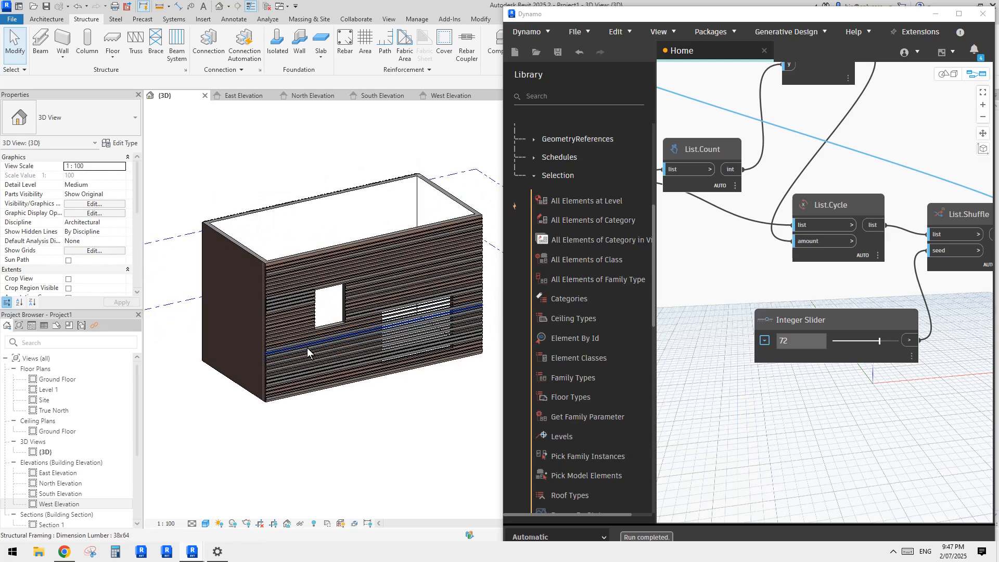
# Step: Select the 140x64 slat crossing the large opening and inspect the slat layout around both openings
pyautogui.click(305, 349)
pyautogui.scroll(3, 310, 341)
pyautogui.scroll(-3, 311, 338)
pyautogui.keyDown('shift'); pyautogui.moveTo(311, 340); pyautogui.dragTo(269, 341, button='middle'); pyautogui.keyUp('shift')
pyautogui.scroll(3, 400, 333)
pyautogui.scroll(2, 241, 270)
pyautogui.scroll(-2, 298, 332)
pyautogui.scroll(-2, 305, 334)
pyautogui.keyDown('shift'); pyautogui.moveTo(333, 353); pyautogui.dragTo(296, 337, button='middle'); pyautogui.keyUp('shift')
pyautogui.scroll(-5, 722, 287)
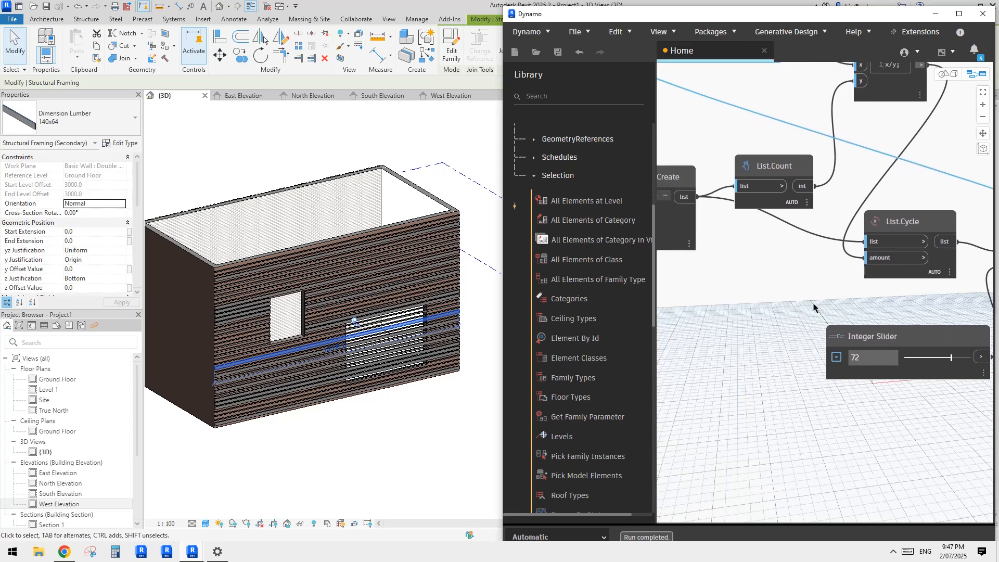
# Step: Review the Dynamo graph from the shuffle nodes back to the category and family type inputs
pyautogui.moveTo(624, 333); pyautogui.dragTo(555, 334, button='middle')
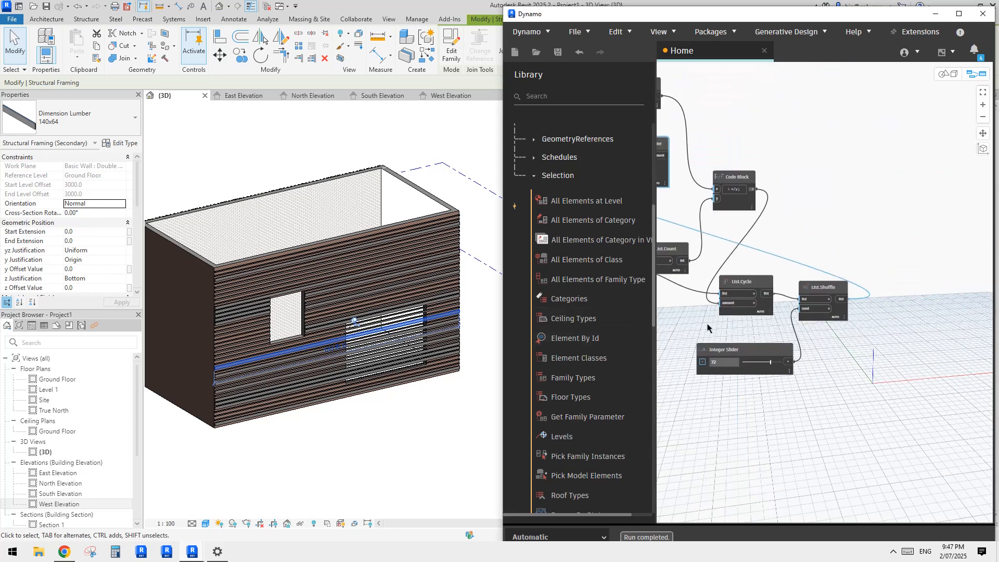
pyautogui.moveTo(709, 328); pyautogui.dragTo(873, 329, button='middle')
pyautogui.scroll(3, 832, 321)
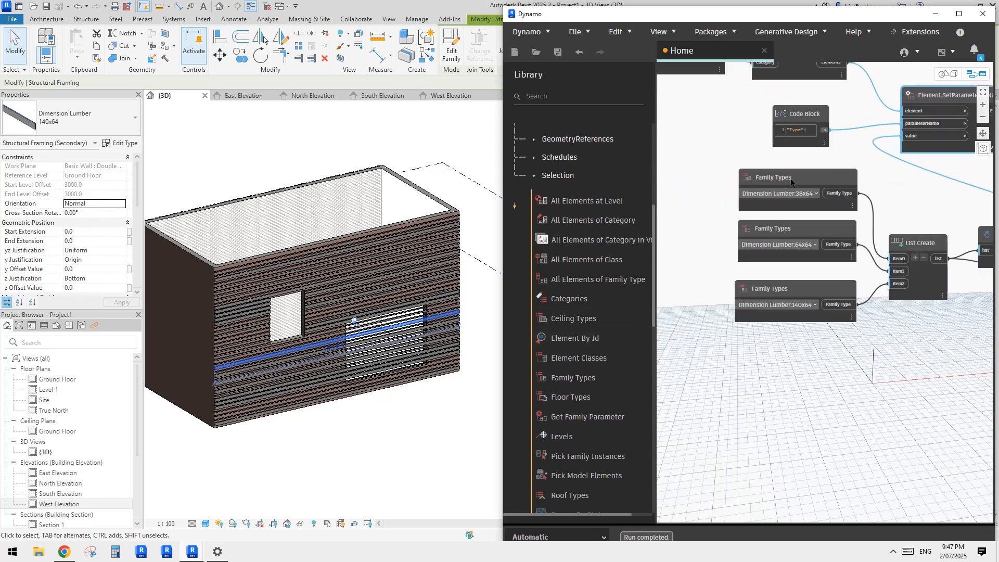
pyautogui.moveTo(702, 193); pyautogui.dragTo(735, 274, button='middle')
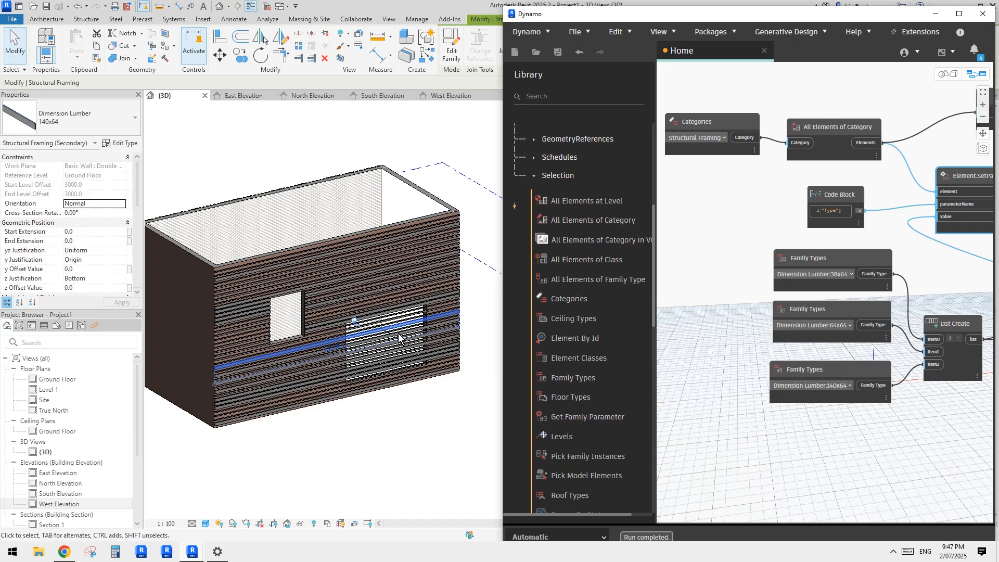
# Step: Copy a 140x64 slat from the wall beside the large opening into the empty space in front of the building
pyautogui.keyDown('shift'); pyautogui.moveTo(416, 328); pyautogui.dragTo(381, 351, button='middle'); pyautogui.keyUp('shift')
pyautogui.click(413, 371)
pyautogui.scroll(-1, 392, 358)
pyautogui.scroll(2, 365, 346)
pyautogui.scroll(2, 373, 345)
pyautogui.click(365, 313)
pyautogui.scroll(-2, 364, 315)
pyautogui.press('c')
pyautogui.press('o')
pyautogui.click(353, 322)
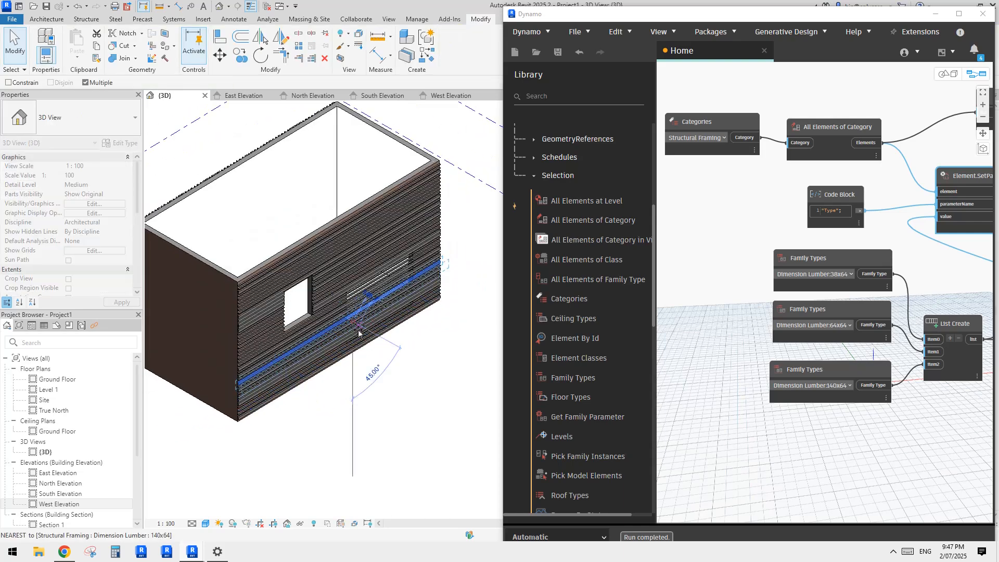
pyautogui.click(423, 372)
pyautogui.press('Escape')
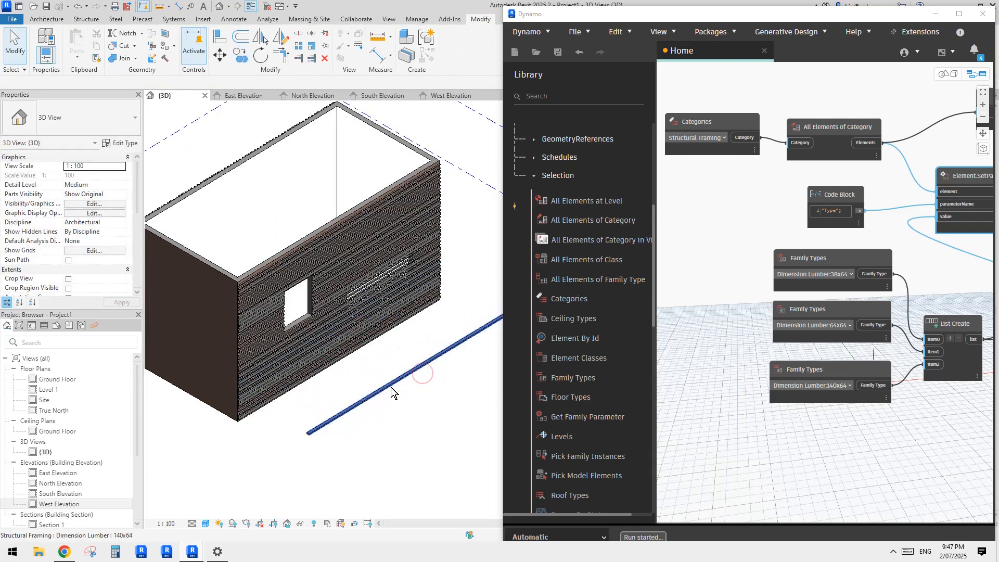
# Step: Make eight spaced copies of the loose slat in front of the building using multiple copying
pyautogui.click(391, 387)
pyautogui.scroll(4, 427, 388)
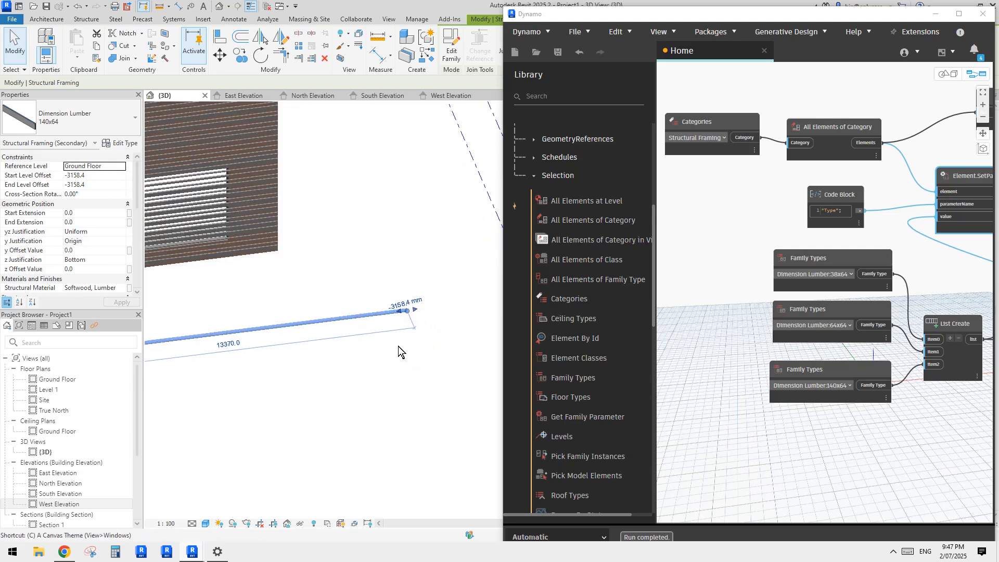
pyautogui.press('o')
pyautogui.click(376, 323)
pyautogui.click(374, 350)
pyautogui.click(355, 376)
pyautogui.click(348, 393)
pyautogui.click(342, 410)
pyautogui.click(371, 430)
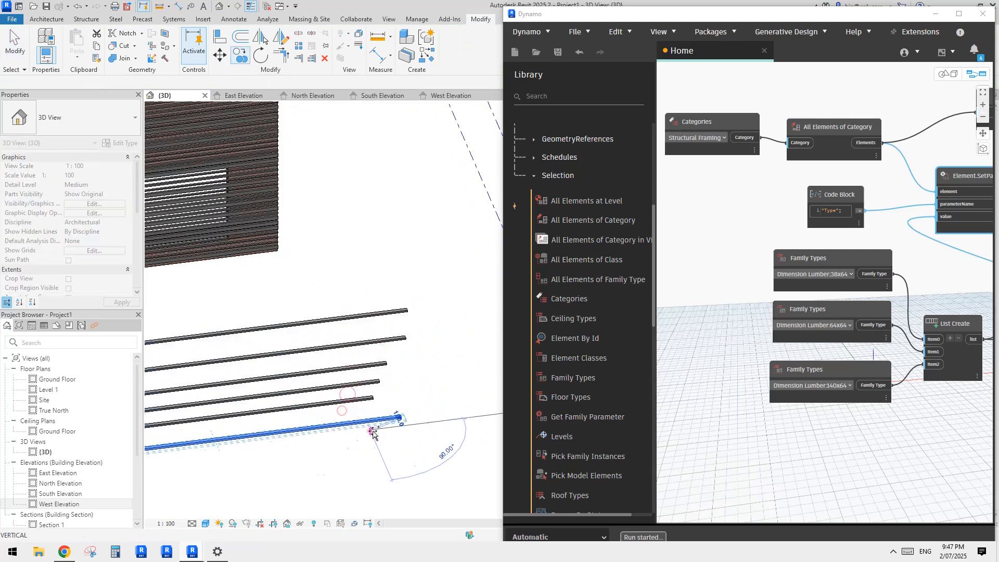
pyautogui.click(405, 437)
pyautogui.click(425, 448)
pyautogui.click(415, 461)
pyautogui.press('Escape')
pyautogui.press('Escape')
# Step: Inspect the loose slats and check the type of individual pieces in the row
pyautogui.moveTo(451, 452); pyautogui.dragTo(390, 371, button='middle')
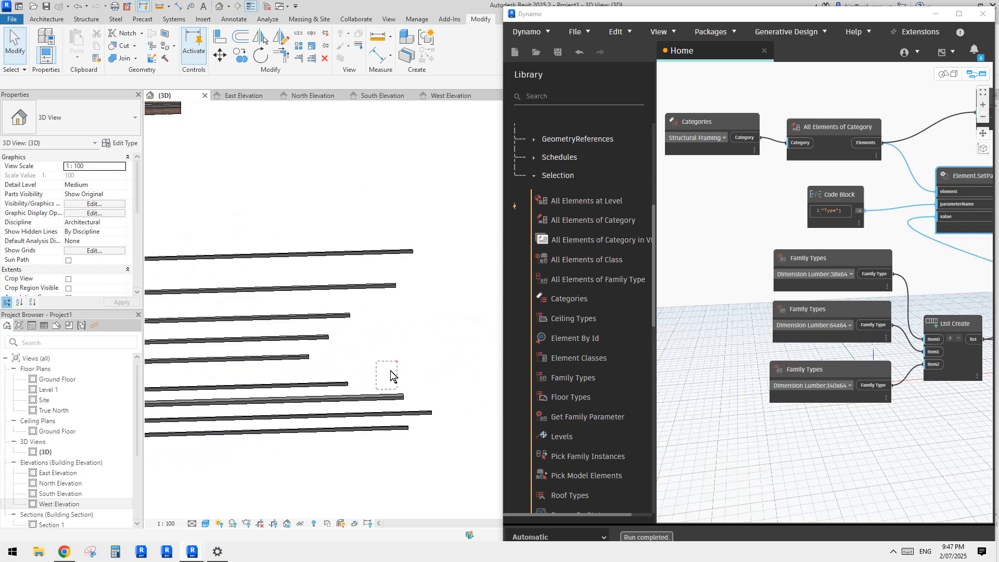
pyautogui.moveTo(390, 371); pyautogui.dragTo(352, 410)
pyautogui.moveTo(391, 353); pyautogui.dragTo(299, 428)
pyautogui.press('Escape')
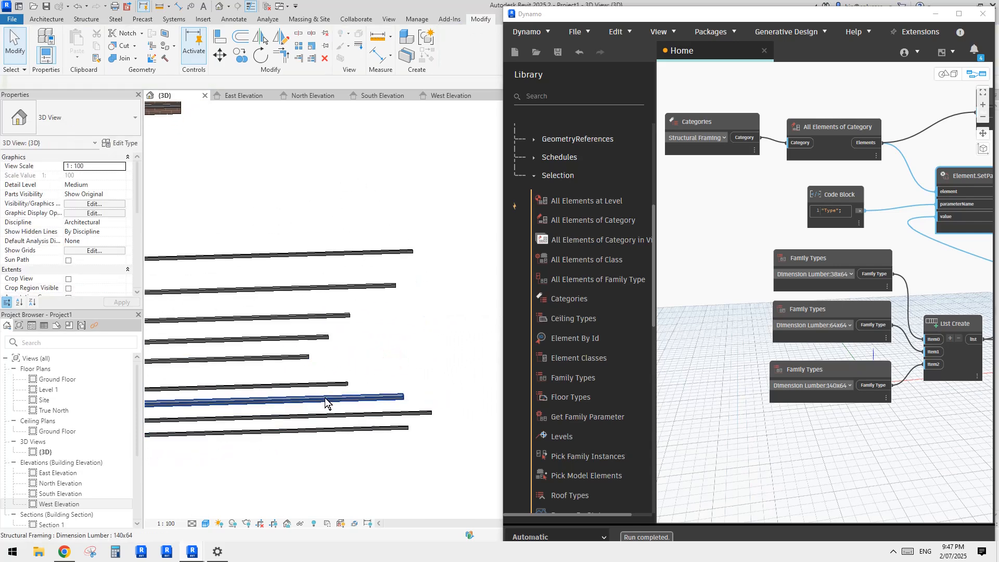
pyautogui.click(325, 397)
pyautogui.keyDown('shift'); pyautogui.moveTo(325, 397); pyautogui.dragTo(331, 354, button='middle'); pyautogui.keyUp('shift')
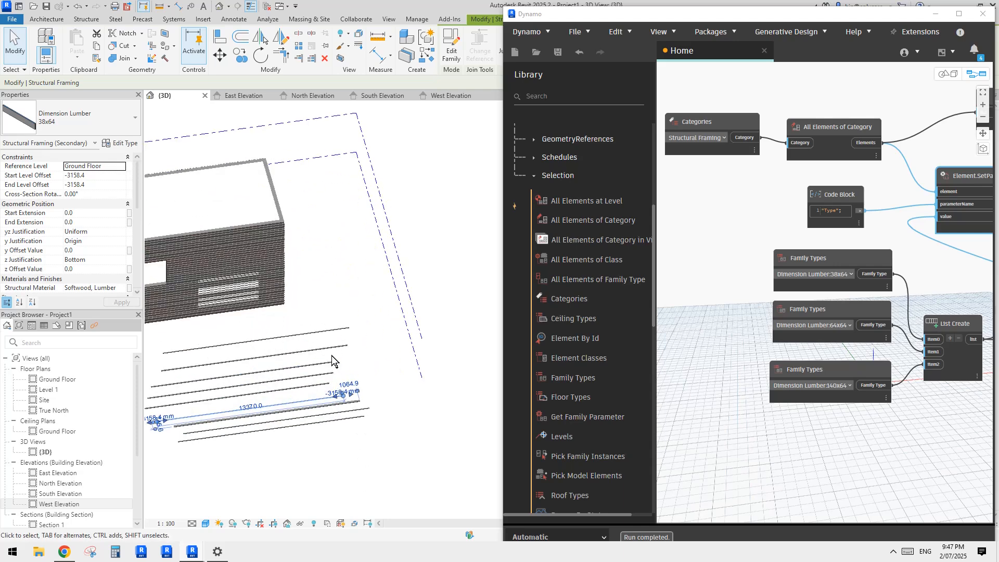
pyautogui.scroll(2, 331, 355)
pyautogui.click(348, 333)
pyautogui.moveTo(379, 457); pyautogui.dragTo(384, 416, button='middle')
pyautogui.scroll(2, 380, 406)
pyautogui.scroll(2, 377, 381)
# Step: Copy the loose 140x64 slat seven times between the existing loose slats and clear the selection
pyautogui.click(375, 381)
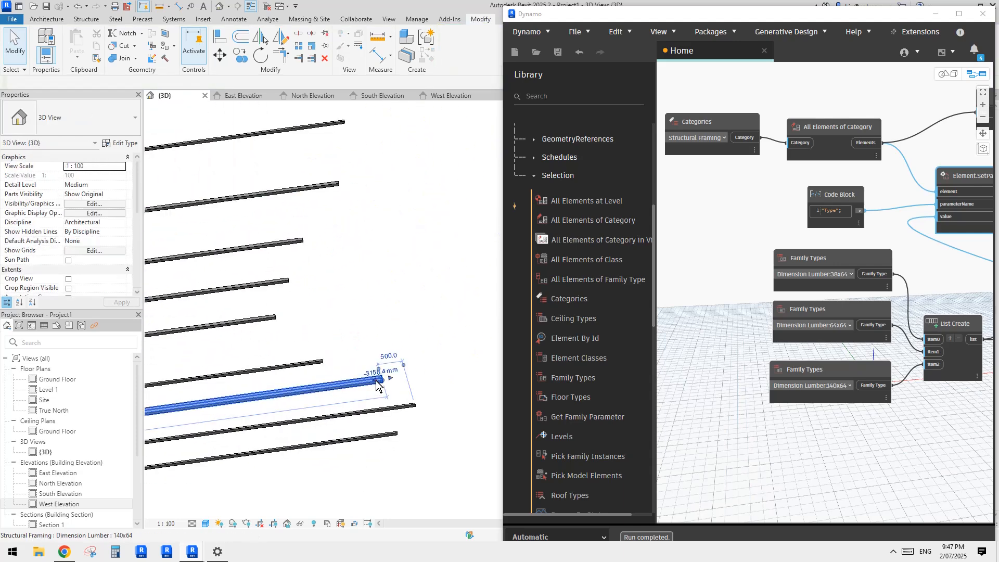
pyautogui.press('c')
pyautogui.press('o')
pyautogui.click(380, 362)
pyautogui.click(379, 329)
pyautogui.click(384, 308)
pyautogui.click(394, 278)
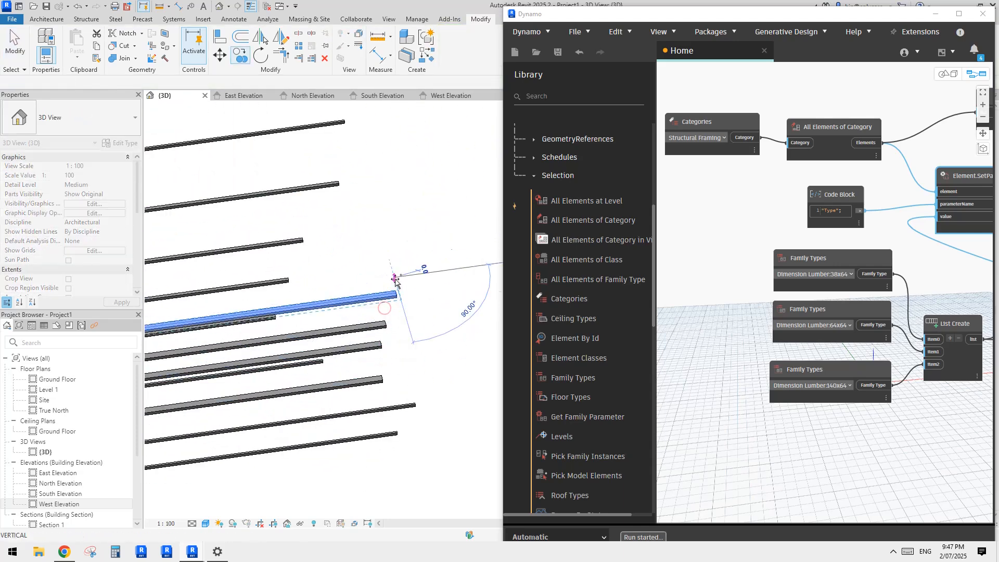
pyautogui.click(403, 263)
pyautogui.click(406, 229)
pyautogui.click(392, 203)
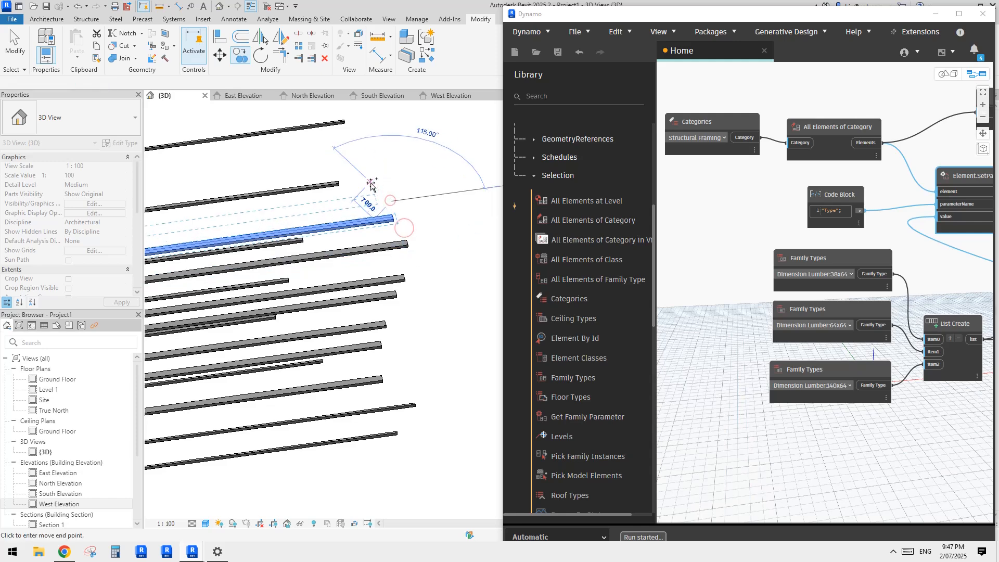
pyautogui.click(361, 210)
pyautogui.press('Escape')
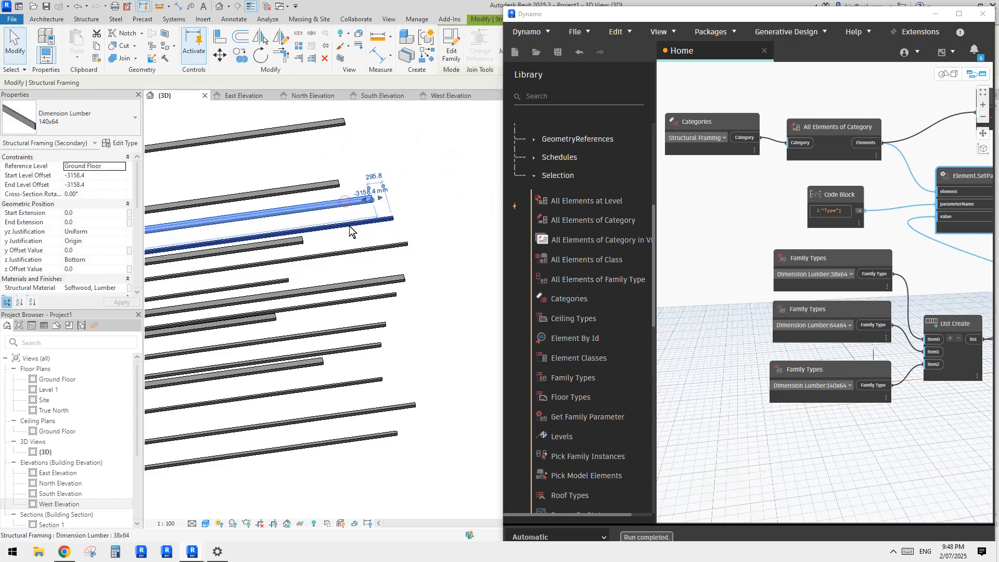
pyautogui.click(426, 307)
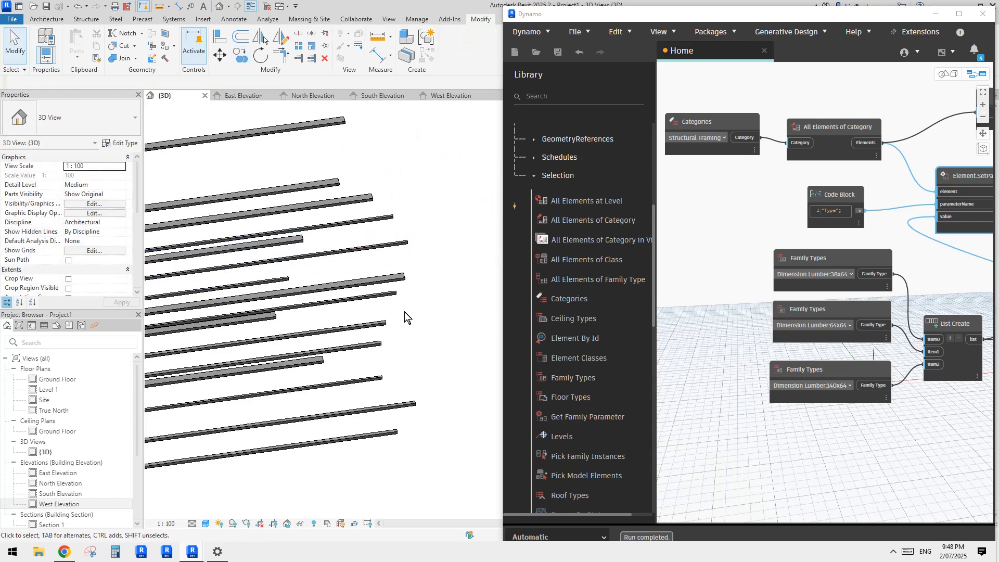
# Step: Set the Integer Slider feeding the List.Shuffle seed to 25
pyautogui.scroll(-1, 404, 311)
pyautogui.scroll(-1, 408, 328)
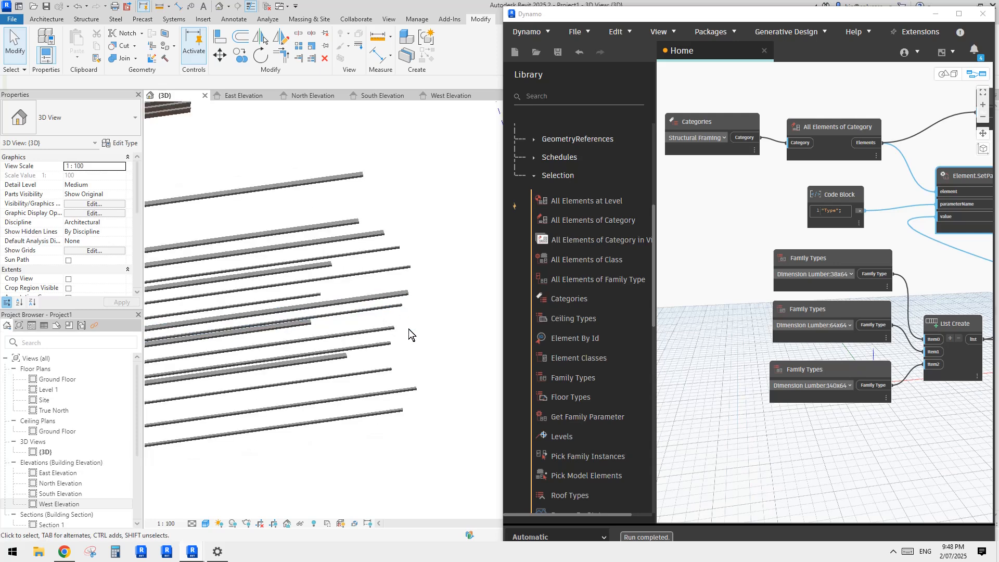
pyautogui.scroll(-2, 400, 359)
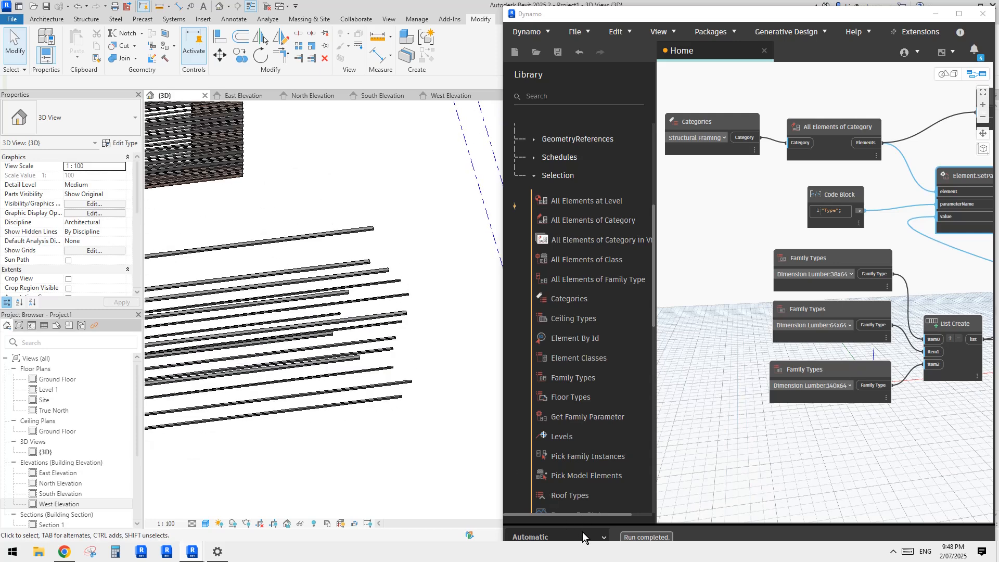
pyautogui.moveTo(394, 375); pyautogui.dragTo(401, 370, button='middle')
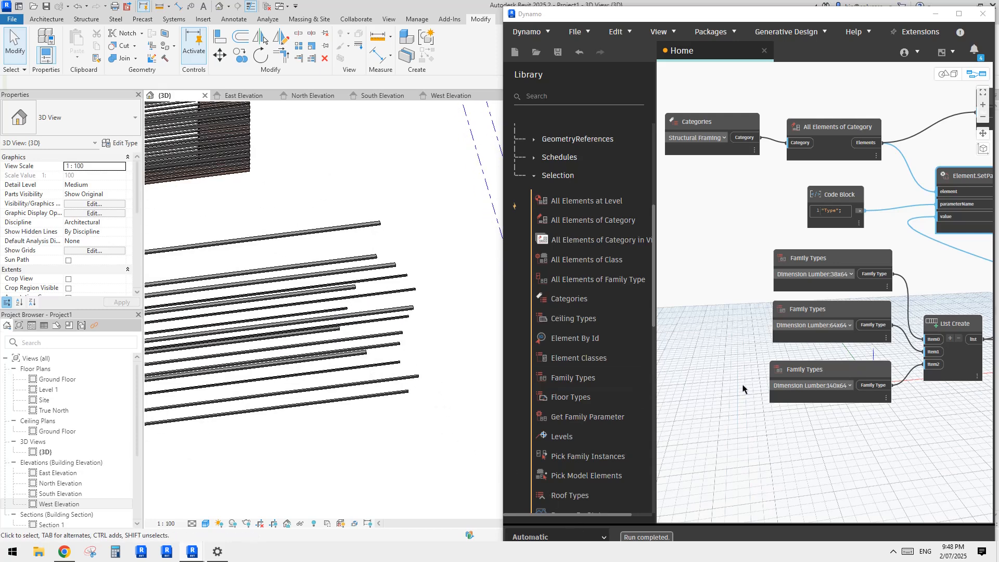
pyautogui.moveTo(887, 430); pyautogui.dragTo(744, 436, button='middle')
pyautogui.moveTo(967, 412); pyautogui.dragTo(882, 421, button='middle')
pyautogui.scroll(2, 882, 421)
pyautogui.moveTo(978, 489); pyautogui.dragTo(832, 425, button='middle')
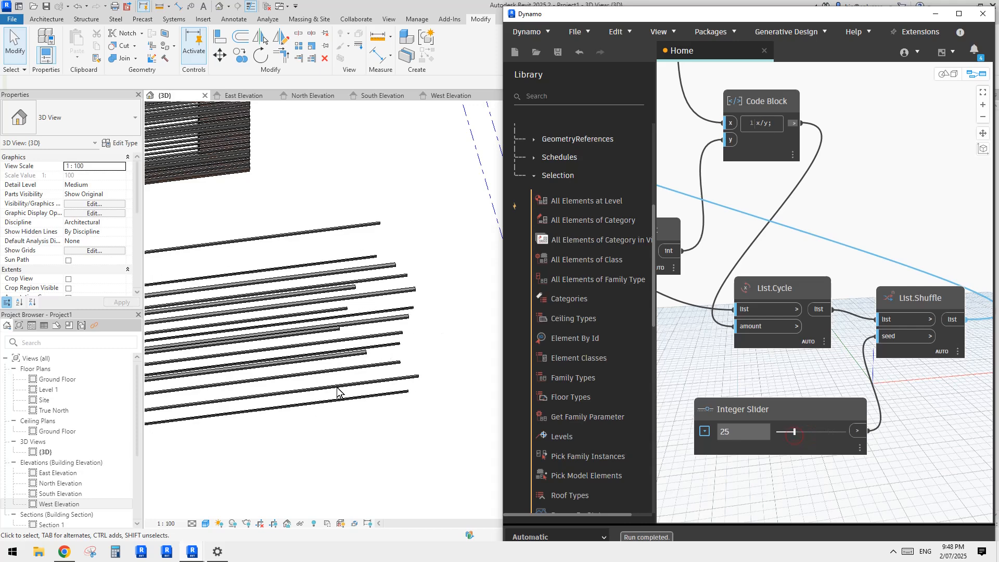
# Step: Select all the loose slats in front of the building and delete them
pyautogui.scroll(-3, 345, 300)
pyautogui.moveTo(338, 346); pyautogui.dragTo(396, 361, button='middle')
pyautogui.moveTo(378, 247); pyautogui.dragTo(377, 393)
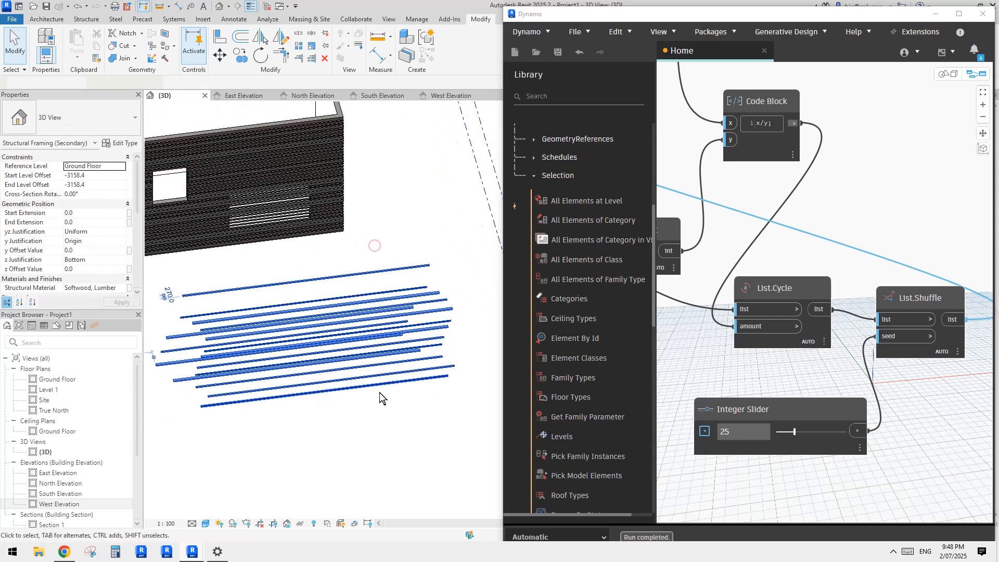
pyautogui.moveTo(458, 308); pyautogui.dragTo(449, 318, button='middle')
pyautogui.press('Delete')
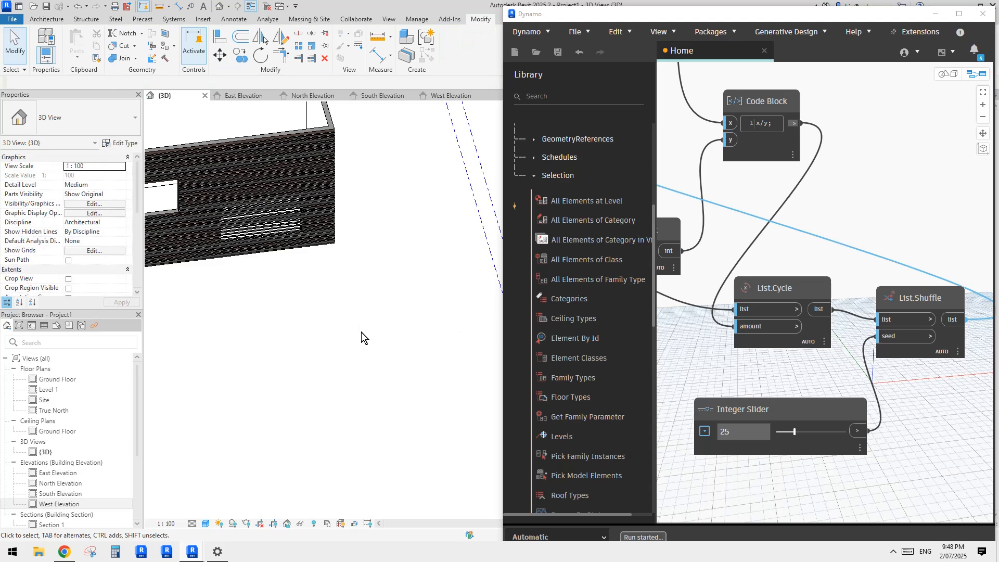
# Step: Examine the slatted building and trace the Dynamo graph back to the Structural Framing Categories node
pyautogui.scroll(-3, 361, 332)
pyautogui.keyDown('shift'); pyautogui.moveTo(361, 332); pyautogui.dragTo(378, 355, button='middle'); pyautogui.keyUp('shift')
pyautogui.moveTo(288, 302); pyautogui.dragTo(358, 334, button='middle')
pyautogui.scroll(6, 358, 334)
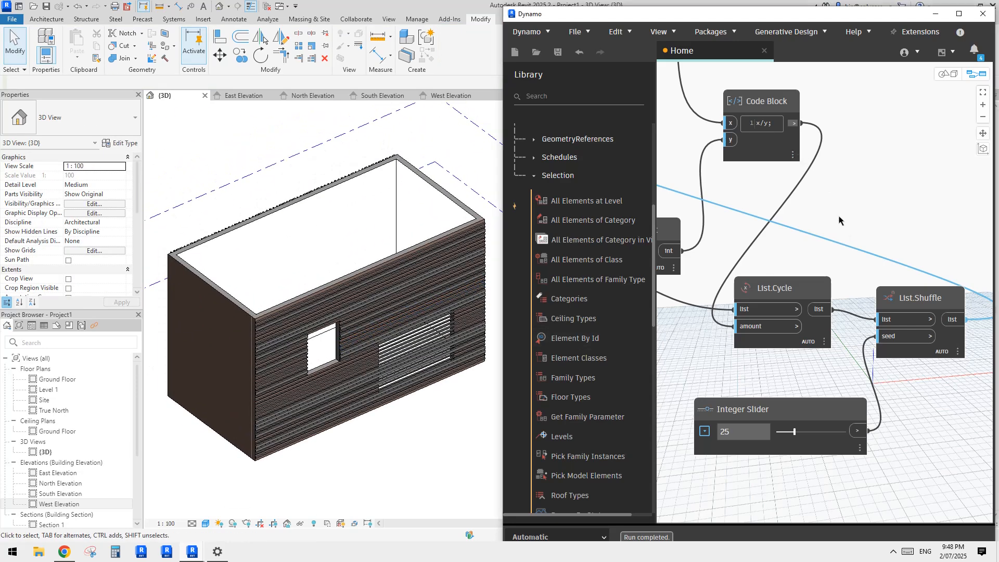
pyautogui.scroll(-2, 844, 241)
pyautogui.moveTo(843, 238); pyautogui.dragTo(839, 273, button='middle')
pyautogui.moveTo(792, 252); pyautogui.dragTo(973, 286, button='middle')
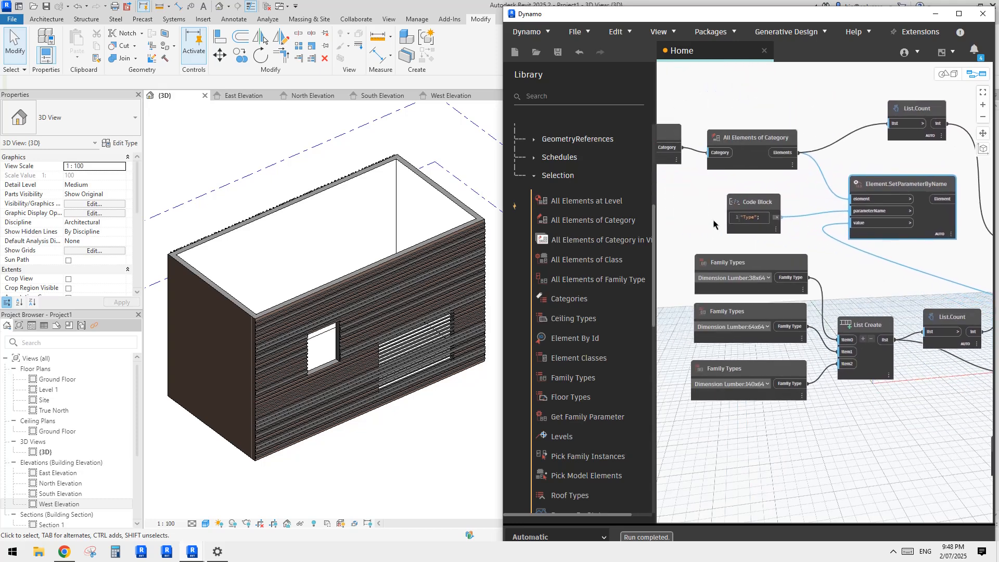
pyautogui.moveTo(715, 228); pyautogui.dragTo(774, 258, button='middle')
pyautogui.scroll(2, 732, 206)
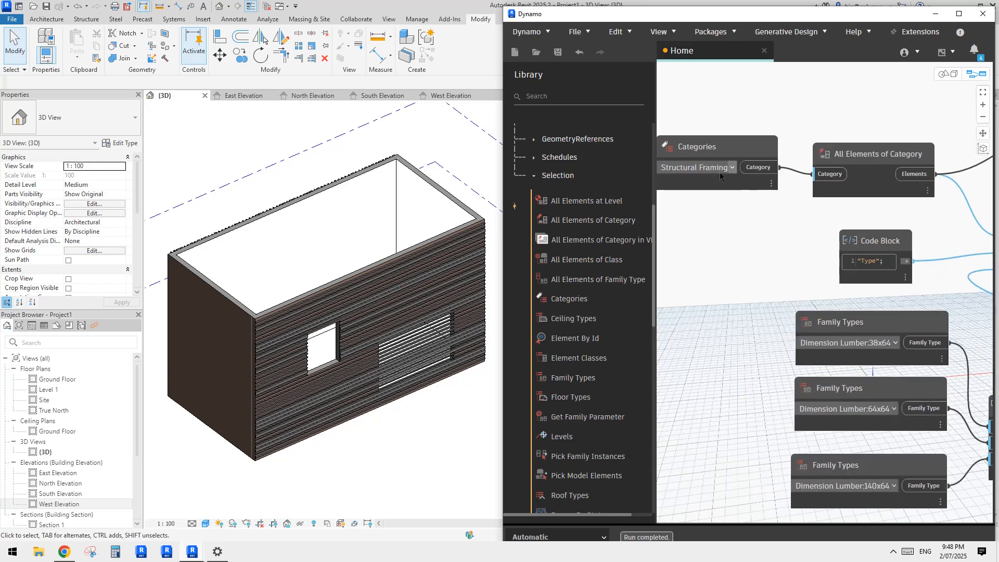
pyautogui.moveTo(711, 149)
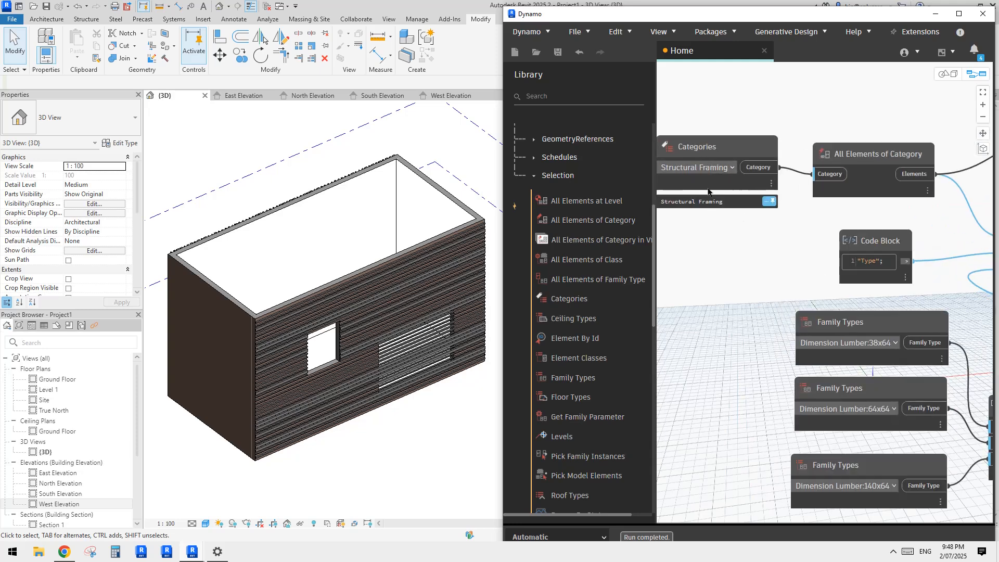
# Step: Set the Dynamo graph's run mode to Manual
pyautogui.click(369, 190)
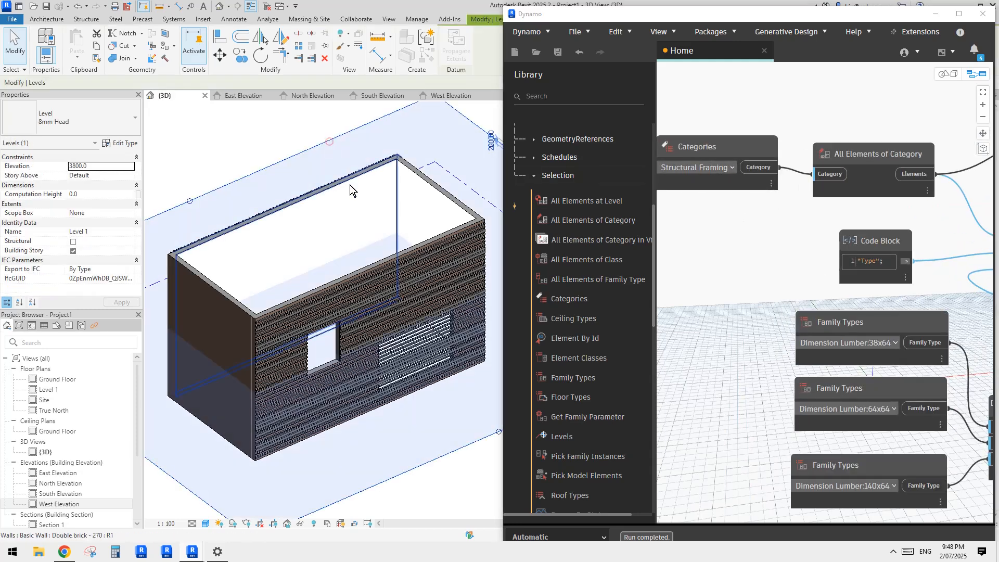
pyautogui.press('Escape')
pyautogui.scroll(-3, 370, 210)
pyautogui.scroll(4, 338, 284)
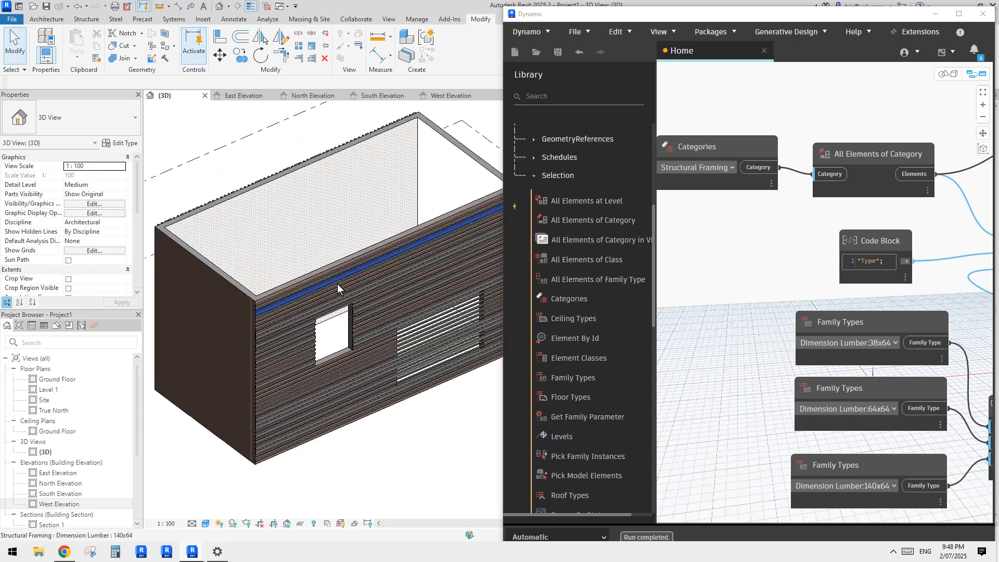
pyautogui.scroll(-3, 337, 283)
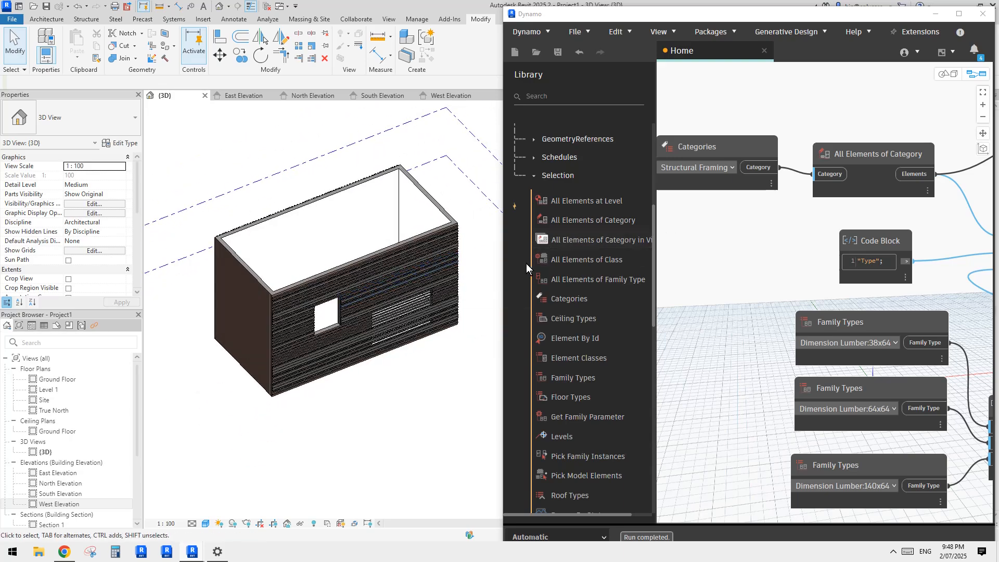
pyautogui.scroll(5, 344, 295)
pyautogui.moveTo(365, 290)
pyautogui.keyDown('shift'); pyautogui.mouseDown(button='middle')
pyautogui.moveTo(397, 274)
pyautogui.moveTo(360, 302)
pyautogui.mouseUp(button='middle'); pyautogui.keyUp('shift')
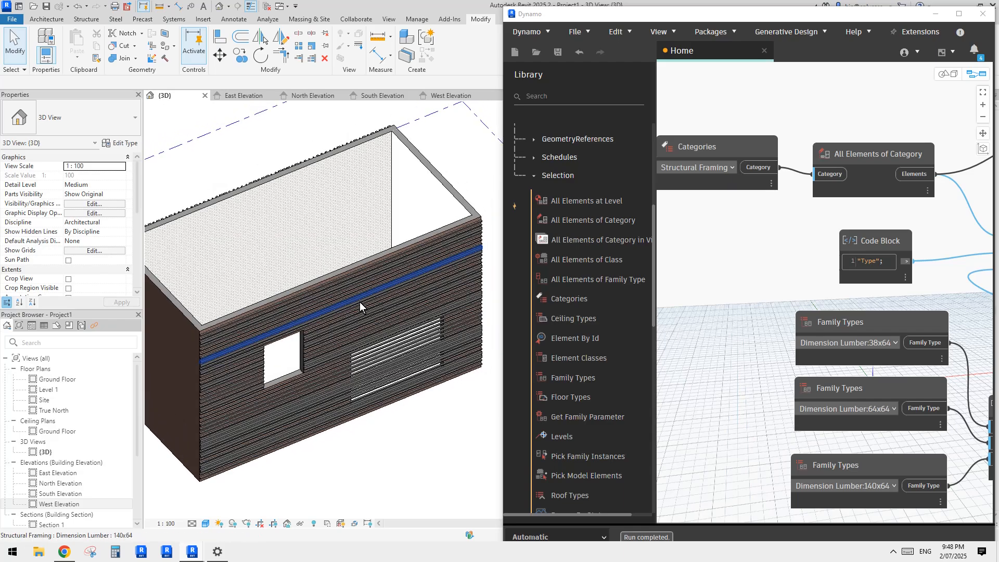
pyautogui.click(600, 538)
pyautogui.click(541, 485)
# Step: Select the 140x64 slat just above the small opening and view its type properties without changing them
pyautogui.keyDown('shift'); pyautogui.moveTo(470, 443); pyautogui.dragTo(367, 388, button='middle'); pyautogui.keyUp('shift')
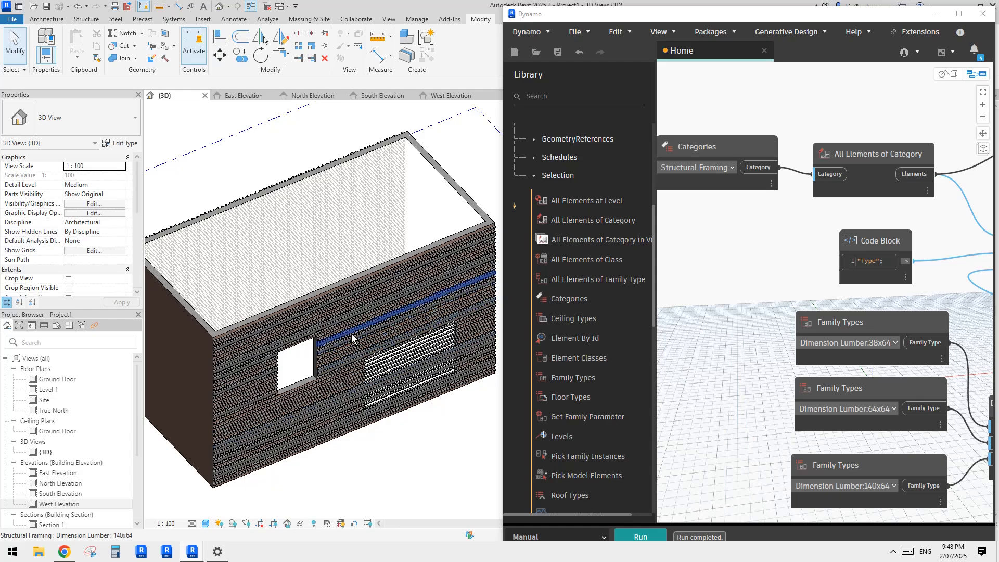
pyautogui.scroll(5, 348, 335)
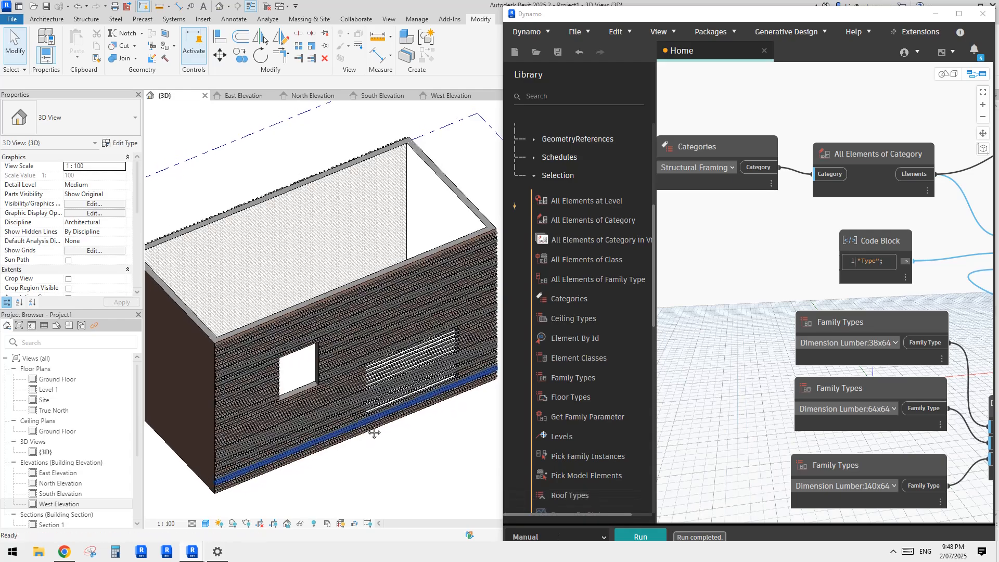
pyautogui.click(310, 335)
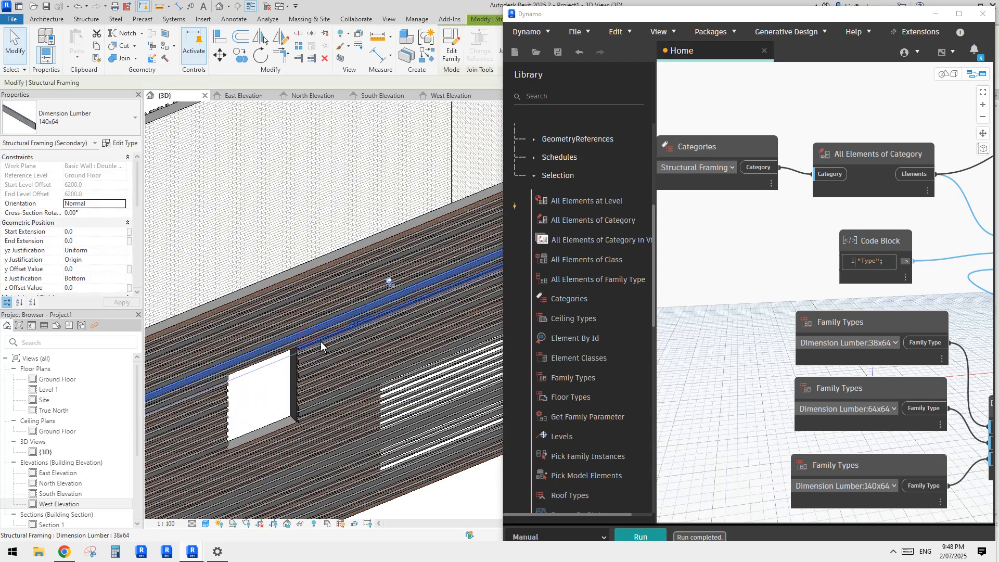
pyautogui.moveTo(359, 353); pyautogui.dragTo(315, 356, button='middle')
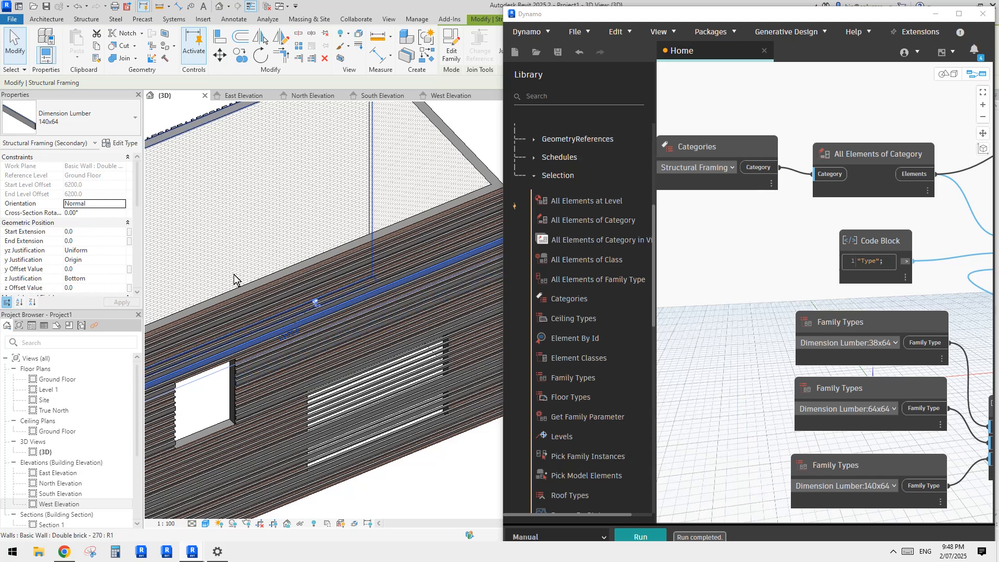
pyautogui.click(125, 144)
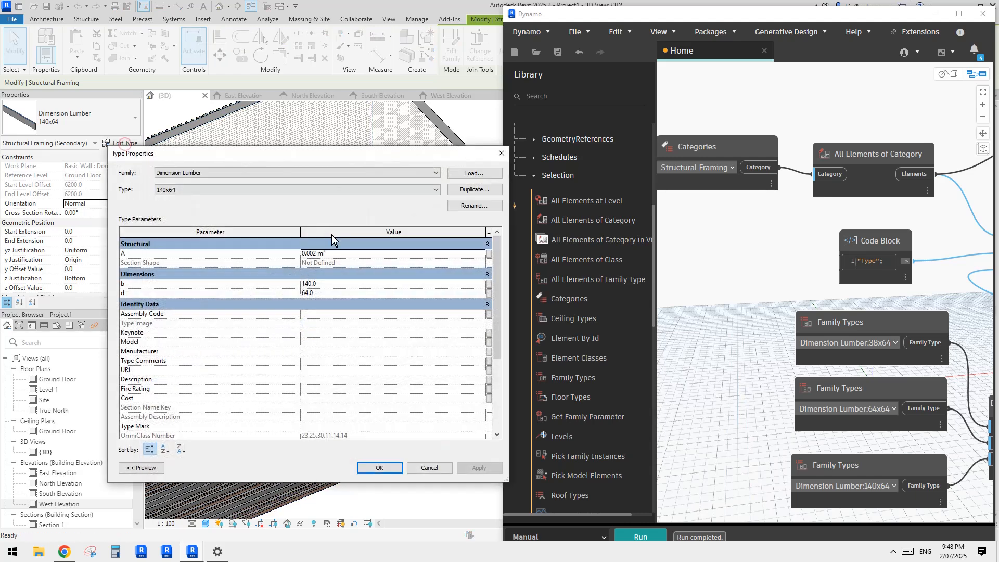
pyautogui.press('Escape')
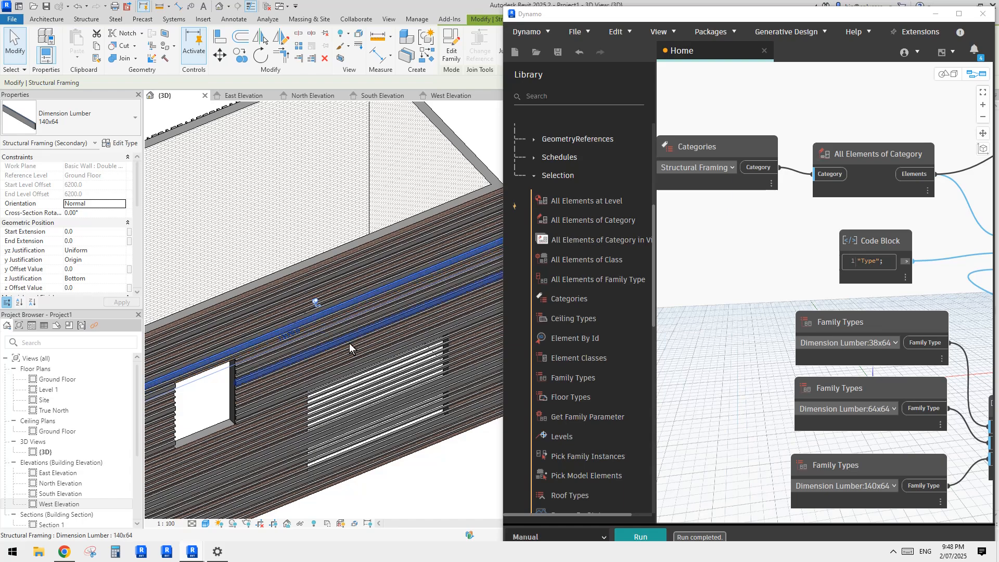
# Step: Select a 140x64 vertical slat on the long slatted wall and view its type properties without changing them
pyautogui.keyDown('shift'); pyautogui.moveTo(348, 332); pyautogui.dragTo(388, 366, button='middle'); pyautogui.keyUp('shift')
pyautogui.scroll(5, 388, 366)
pyautogui.press('Escape')
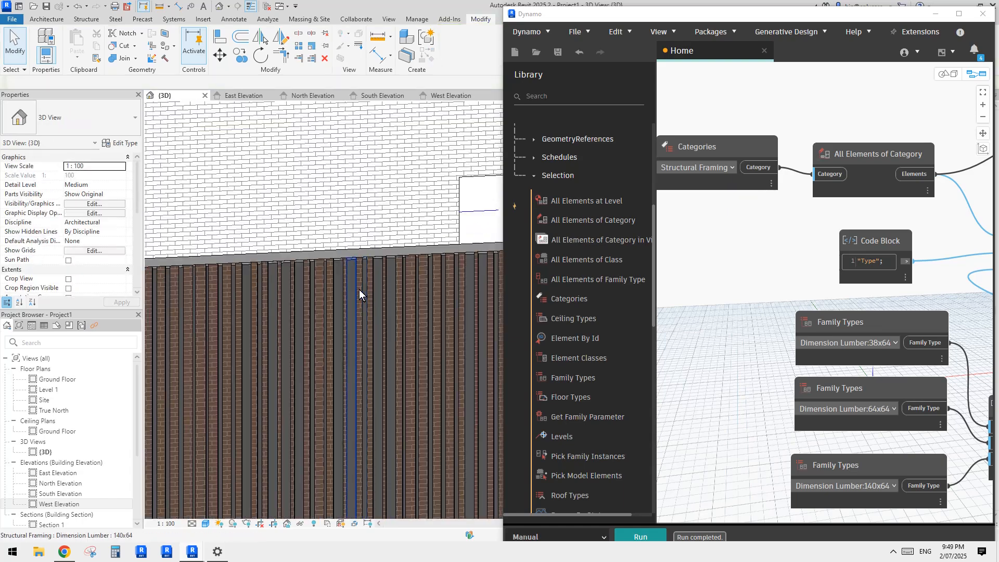
pyautogui.click(350, 281)
pyautogui.keyDown('shift'); pyautogui.moveTo(348, 278); pyautogui.dragTo(170, 251, button='middle'); pyautogui.keyUp('shift')
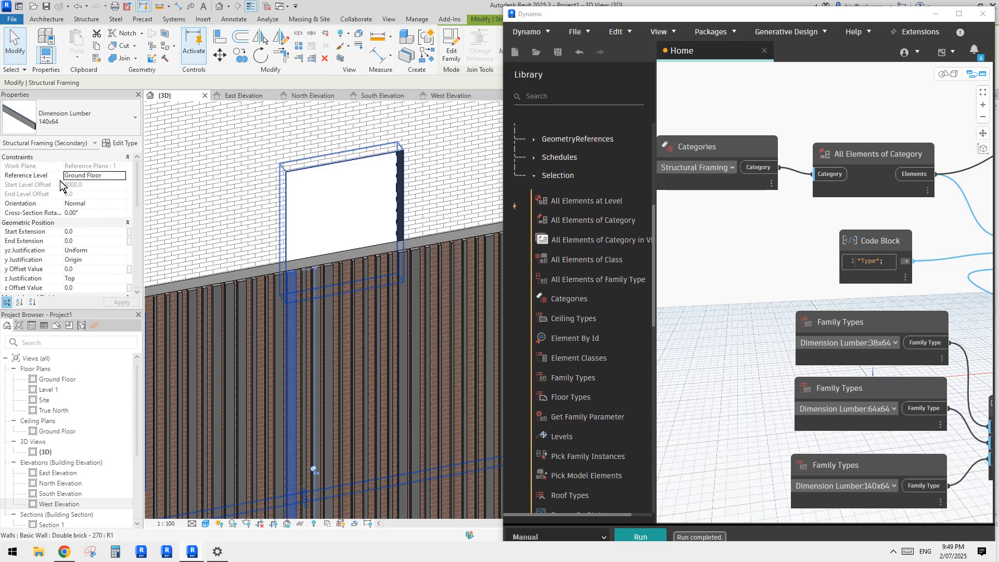
pyautogui.click(118, 143)
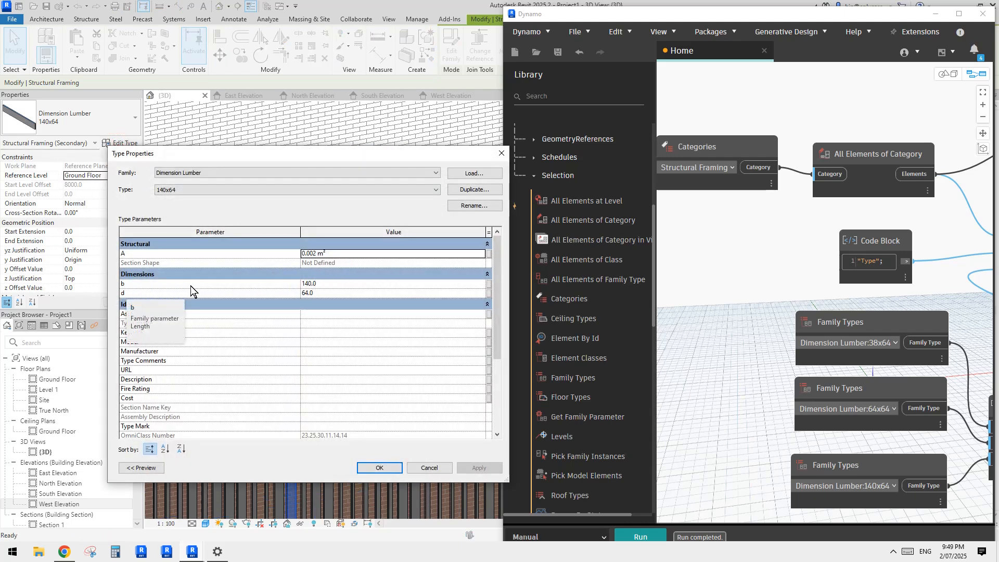
pyautogui.press('Escape')
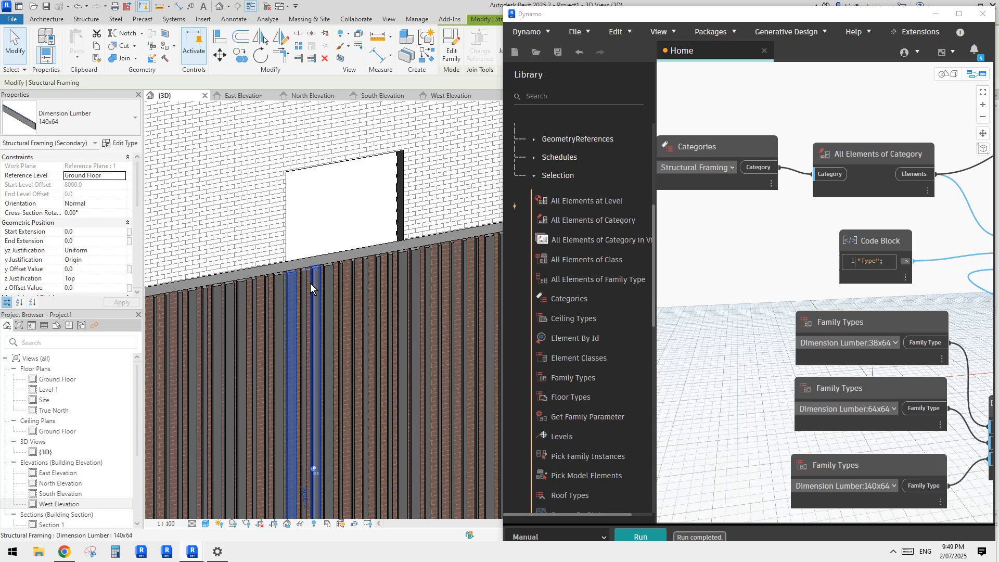
# Step: Open the selected slat's Dimension Lumber family for editing and display its Left elevation
pyautogui.keyDown('shift'); pyautogui.moveTo(317, 286); pyautogui.dragTo(246, 291, button='middle'); pyautogui.keyUp('shift')
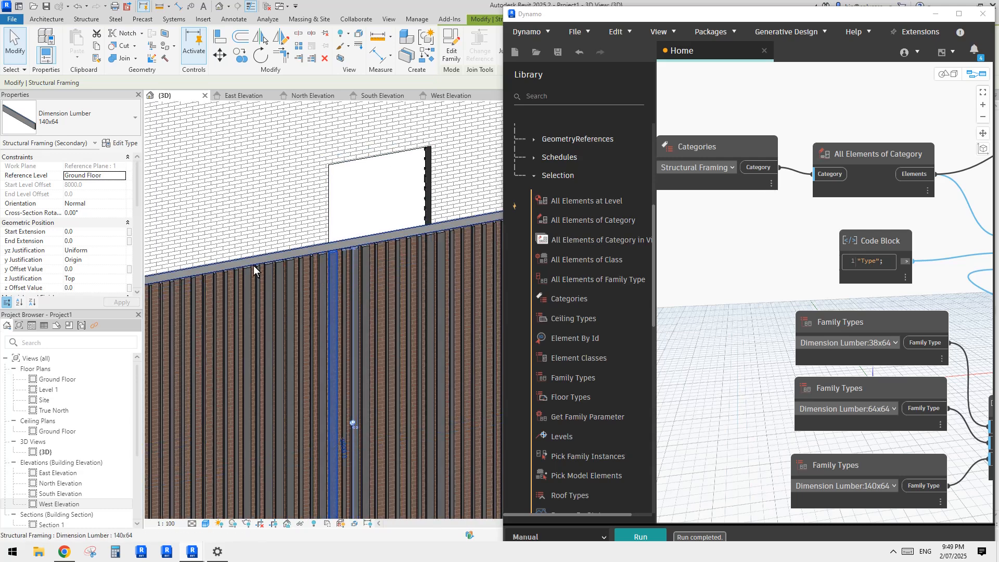
pyautogui.moveTo(285, 250); pyautogui.dragTo(248, 268, button='middle')
pyautogui.click(455, 54)
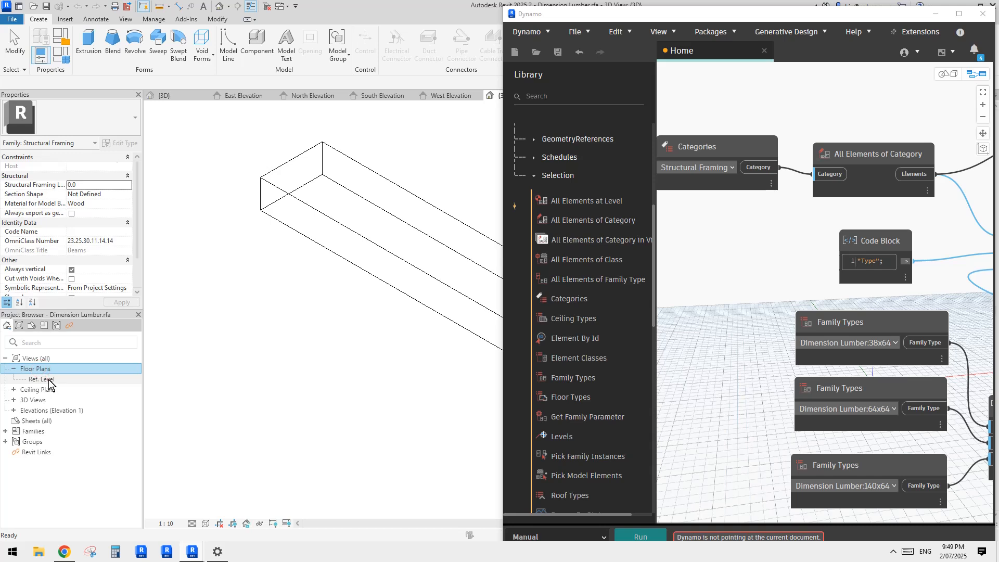
pyautogui.doubleClick(49, 380)
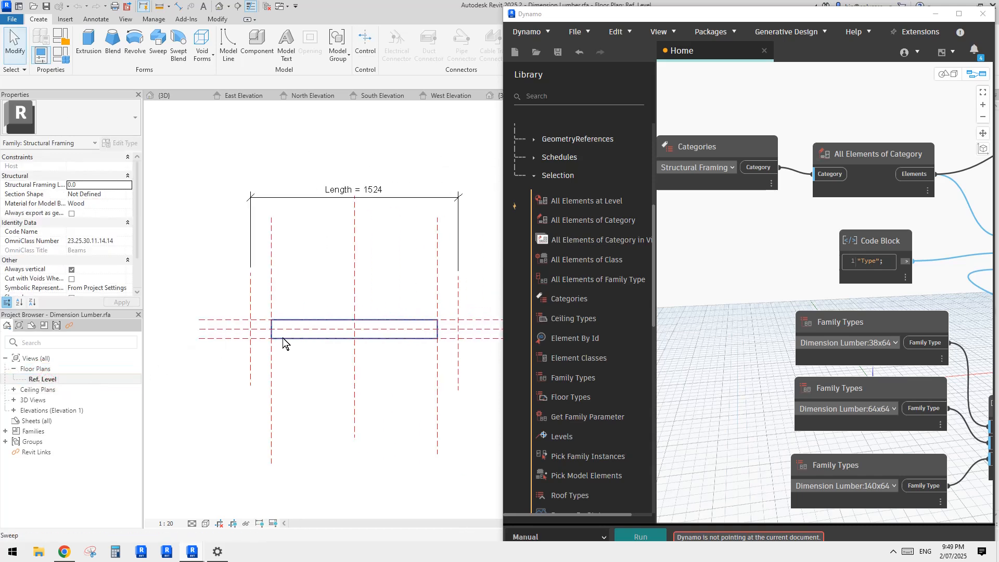
pyautogui.doubleClick(29, 411)
pyautogui.doubleClick(37, 431)
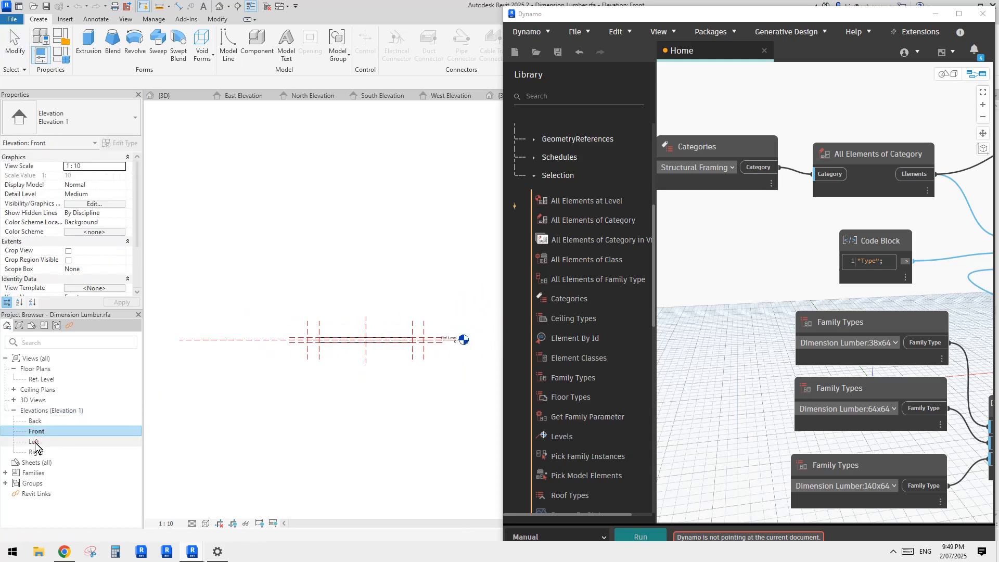
pyautogui.doubleClick(34, 442)
# Step: Make the labelled width dimension b of the lumber profile an instance parameter
pyautogui.scroll(2, 364, 306)
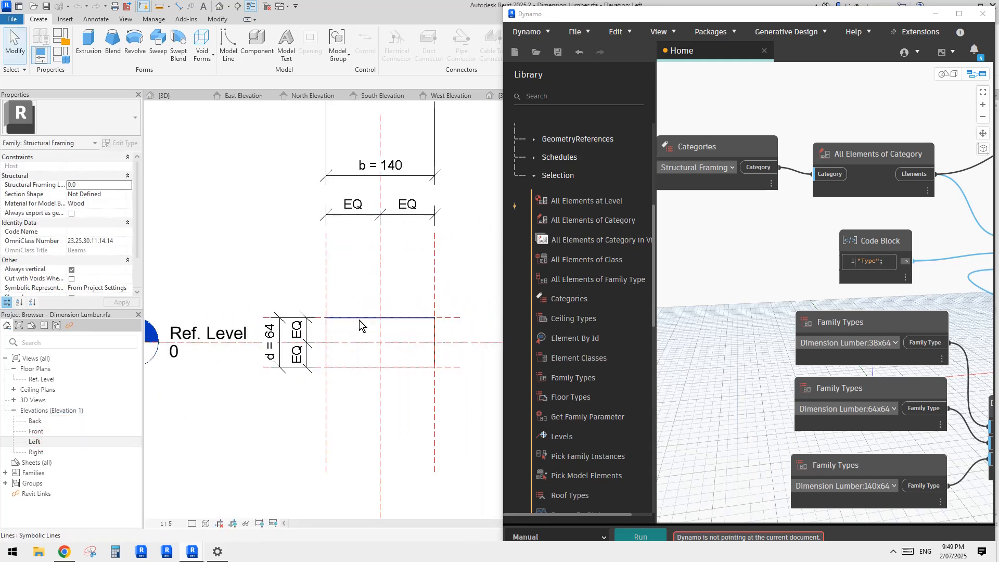
pyautogui.scroll(-1, 263, 367)
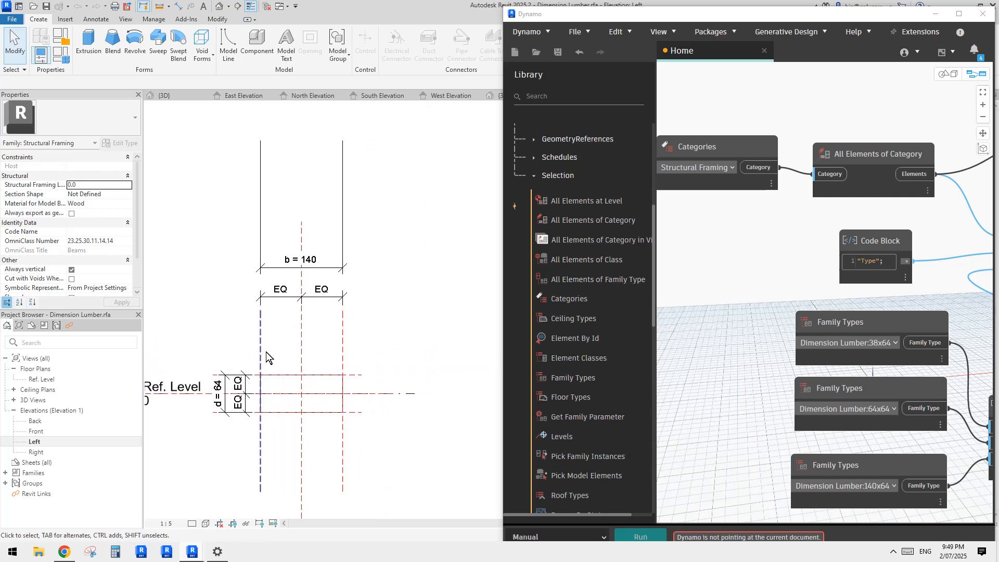
pyautogui.click(344, 242)
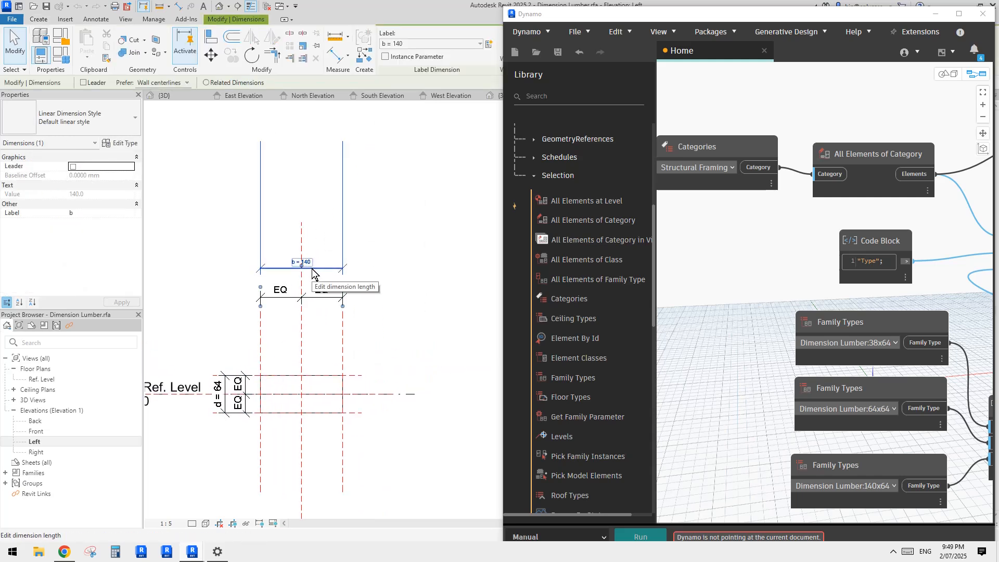
pyautogui.moveTo(417, 166); pyautogui.dragTo(408, 177, button='middle')
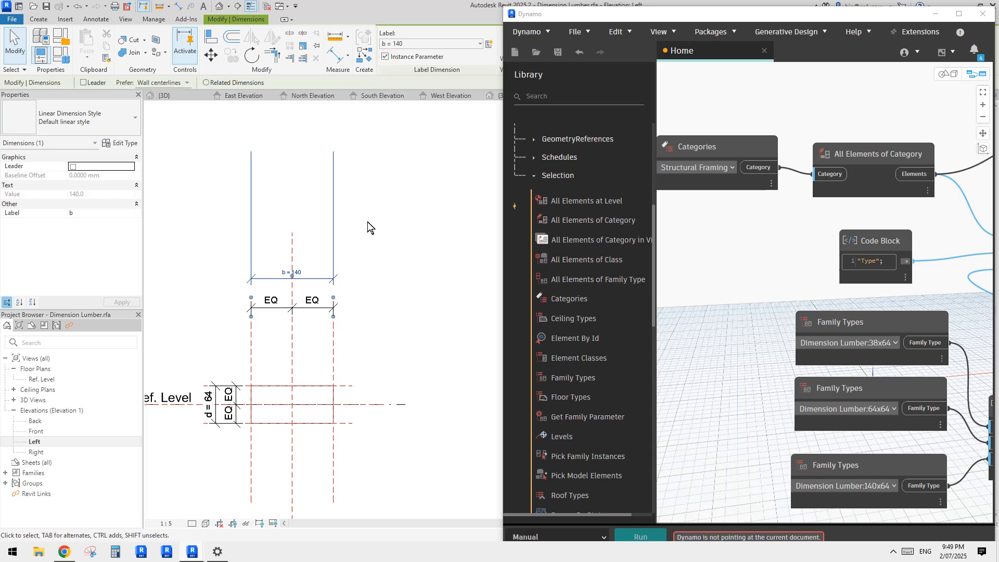
# Step: Review the parameter properties of d and b in Family Types, comparing their Type and Instance settings, without changing them
pyautogui.click(60, 55)
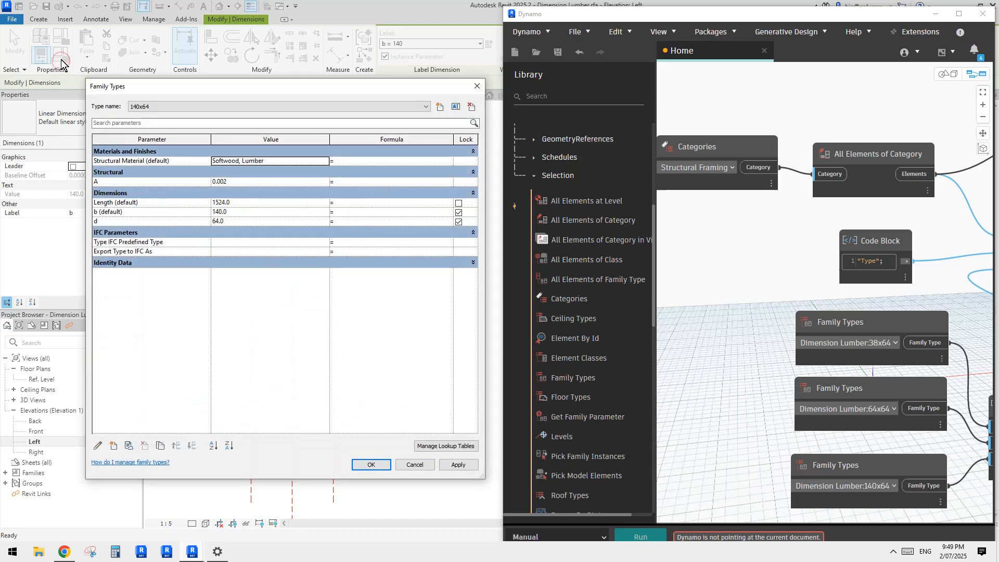
pyautogui.click(110, 221)
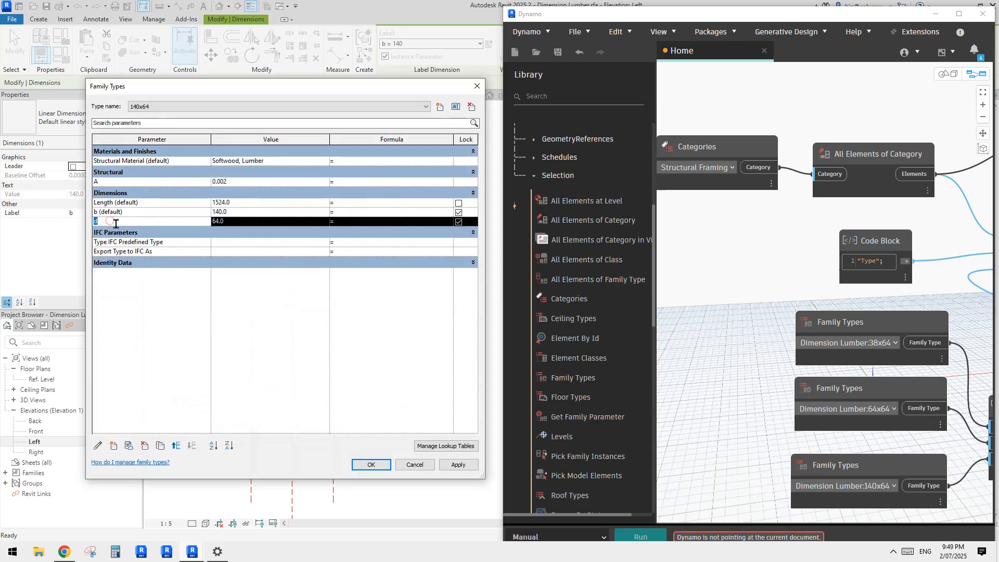
pyautogui.click(99, 446)
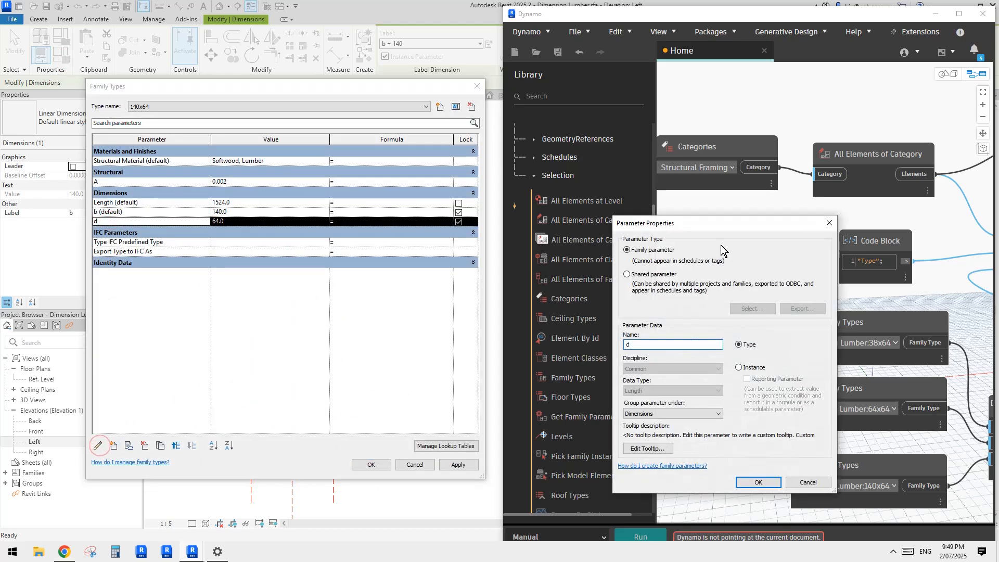
pyautogui.moveTo(726, 224); pyautogui.dragTo(316, 187)
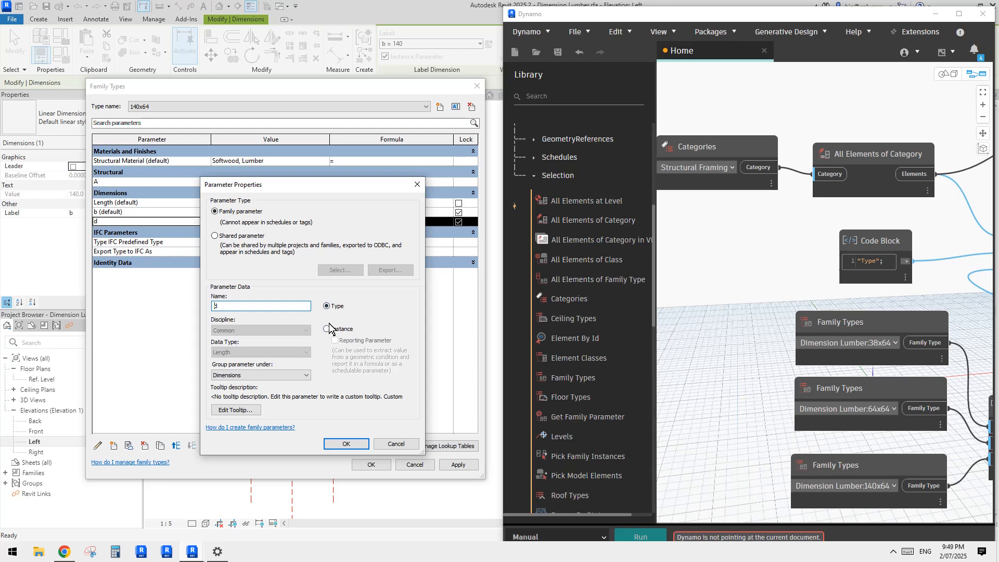
pyautogui.click(403, 442)
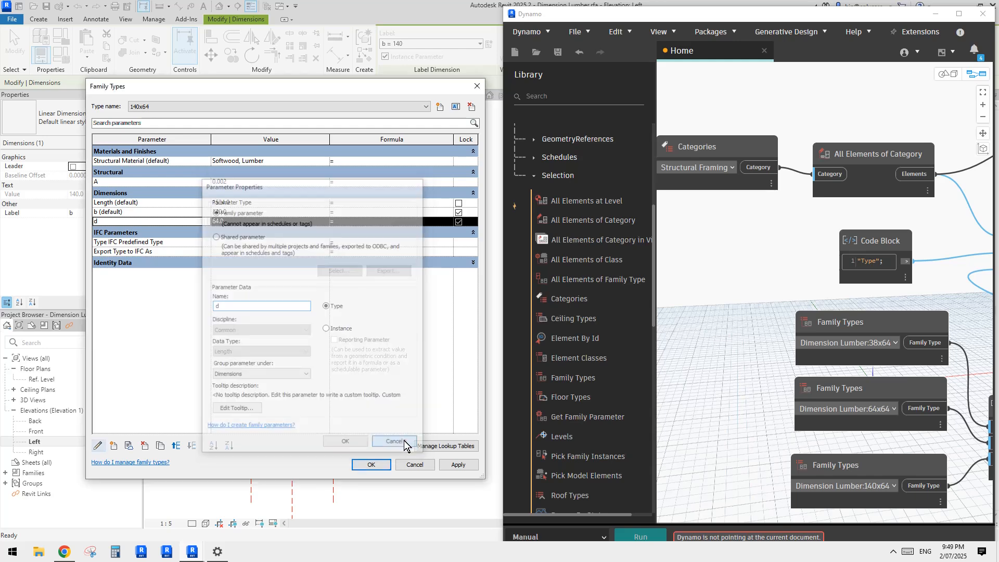
pyautogui.click(127, 212)
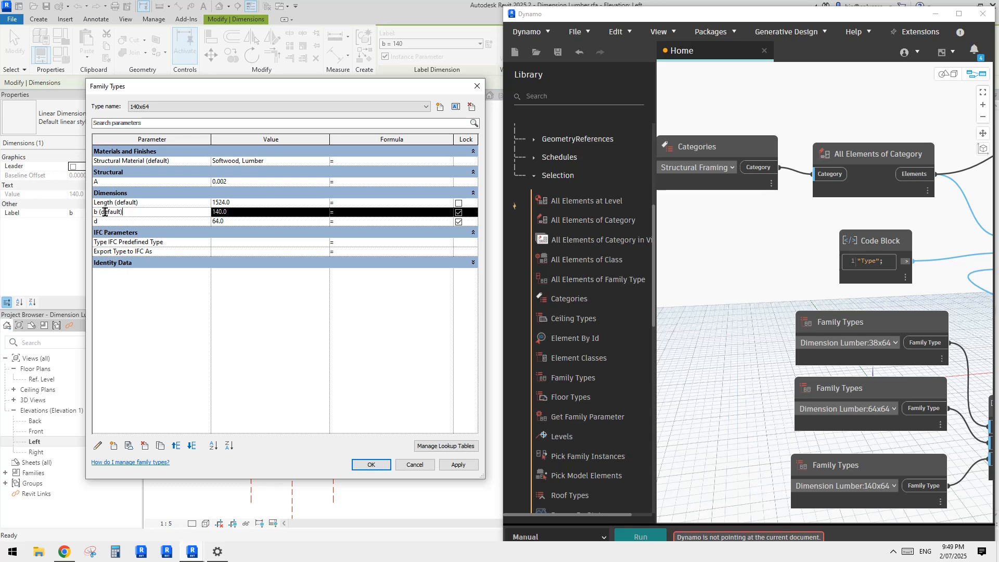
pyautogui.click(99, 447)
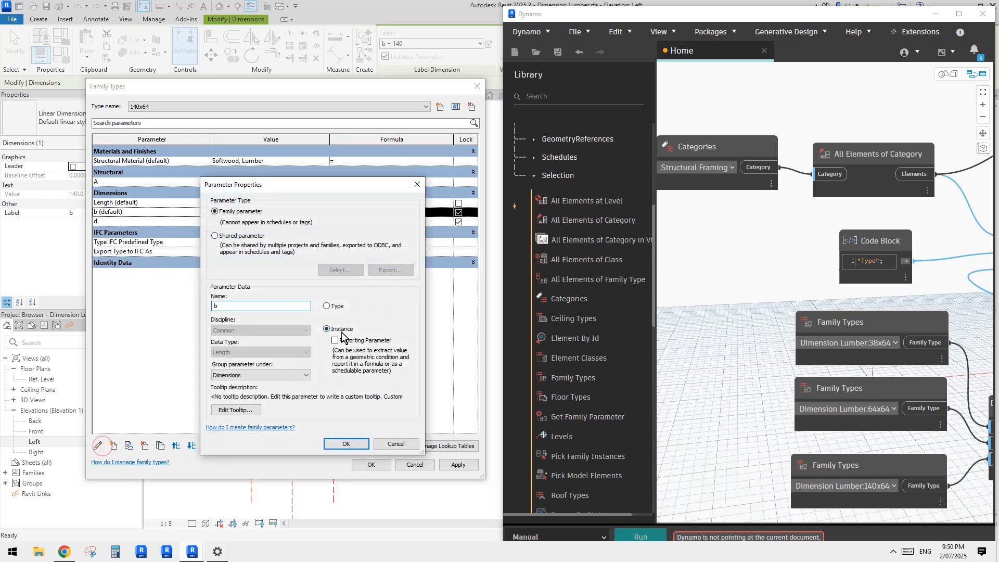
pyautogui.press('Escape')
pyautogui.press('Escape')
pyautogui.press('Escape')
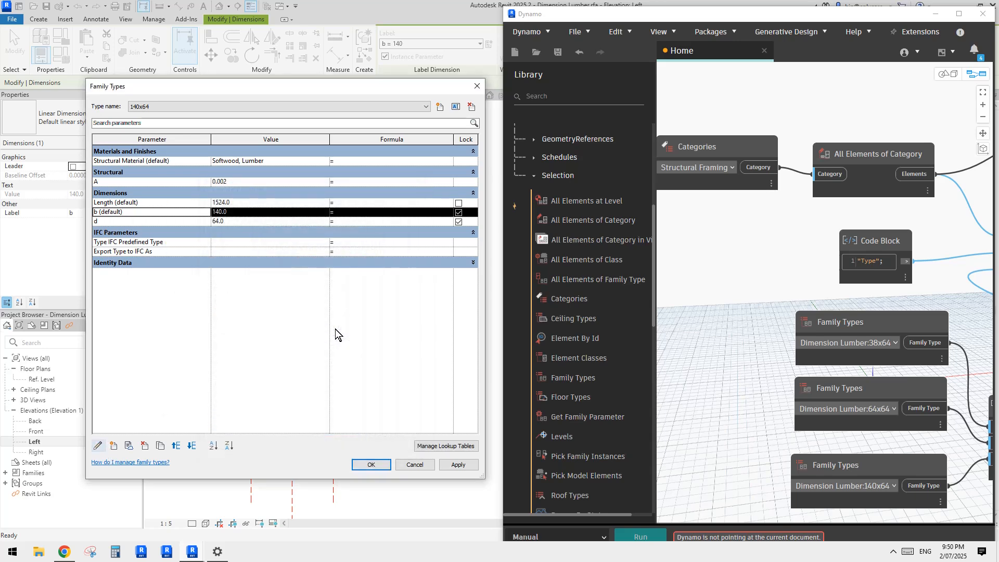
# Step: Select the width dimension b to check its Instance Parameter setting, and clear the selection
pyautogui.moveTo(323, 380); pyautogui.dragTo(343, 360, button='middle')
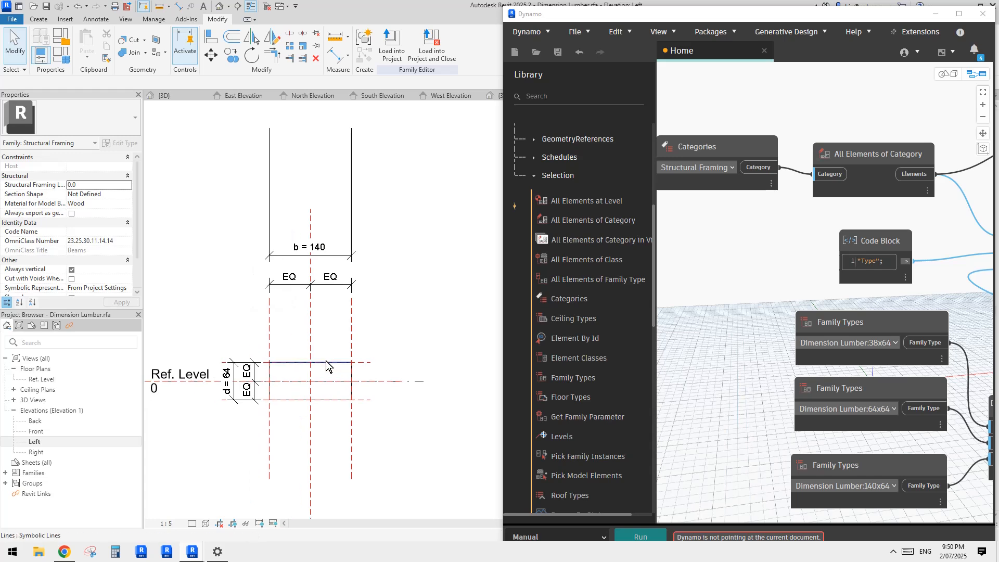
pyautogui.click(310, 256)
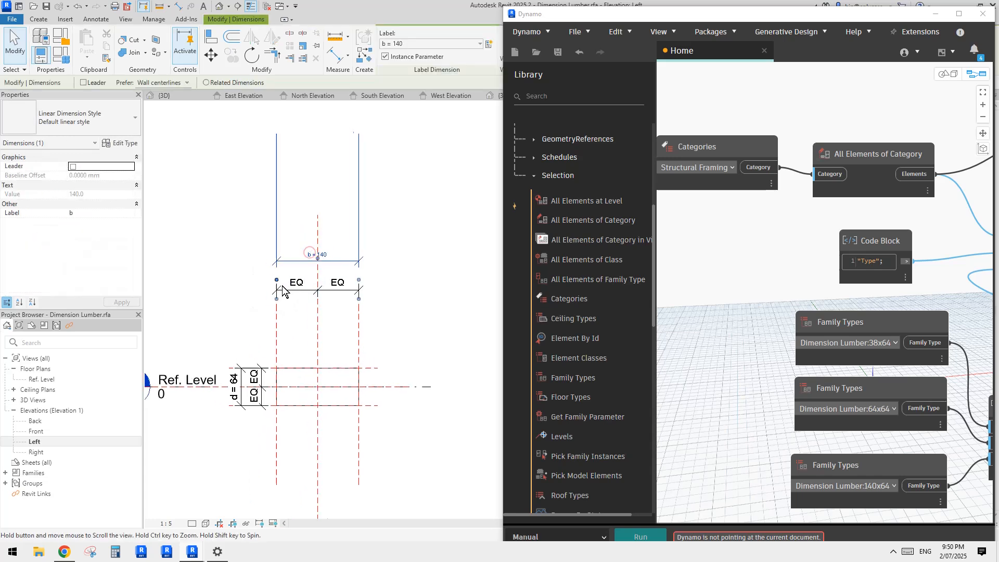
pyautogui.moveTo(310, 256); pyautogui.dragTo(334, 264, button='middle')
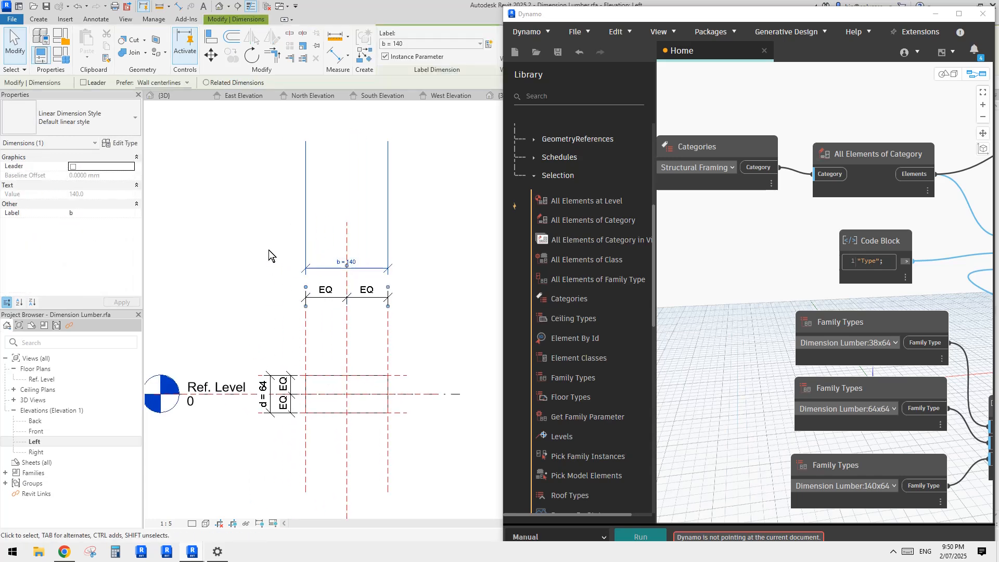
pyautogui.moveTo(268, 249); pyautogui.dragTo(272, 261, button='middle')
pyautogui.click(245, 202)
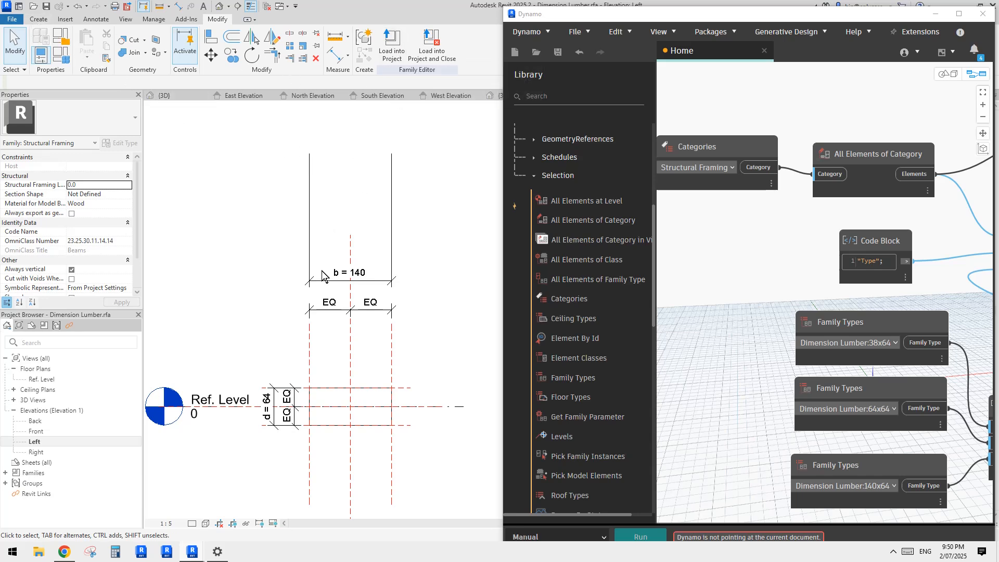
# Step: Load the edited Dimension Lumber family into the project, overwriting the existing version
pyautogui.moveTo(291, 276); pyautogui.dragTo(290, 281, button='middle')
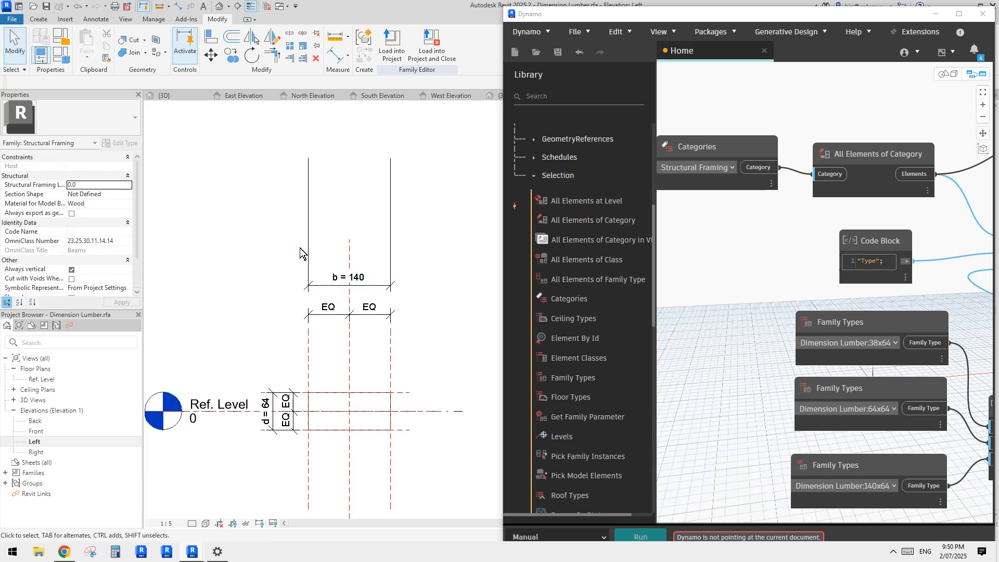
pyautogui.moveTo(268, 235); pyautogui.dragTo(270, 239, button='middle')
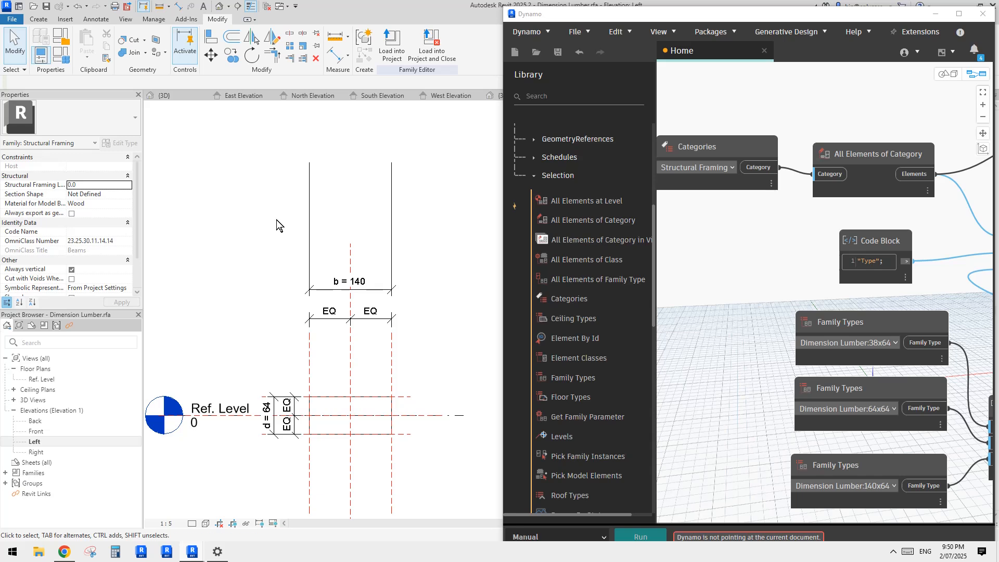
pyautogui.moveTo(276, 219); pyautogui.dragTo(275, 222, button='middle')
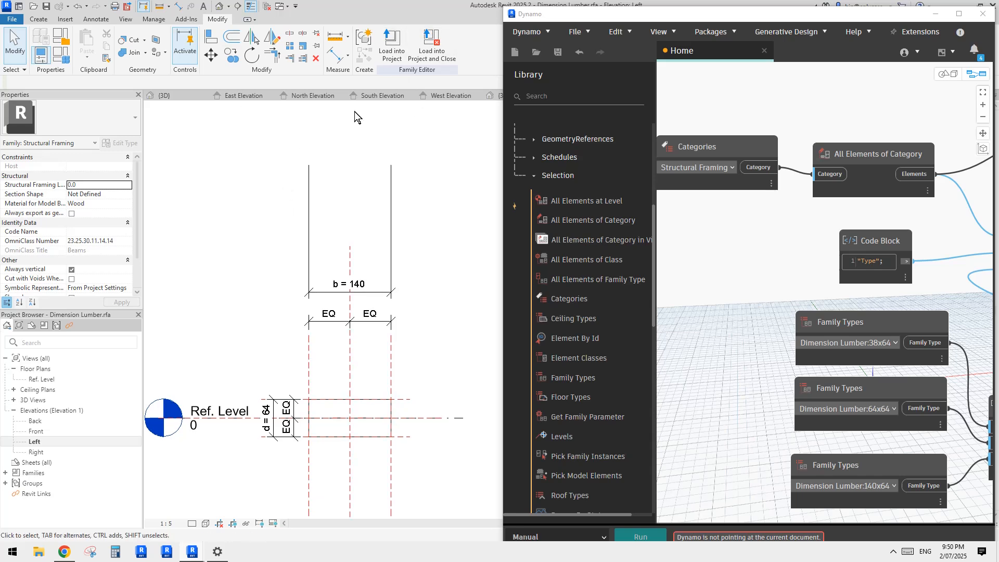
pyautogui.click(388, 52)
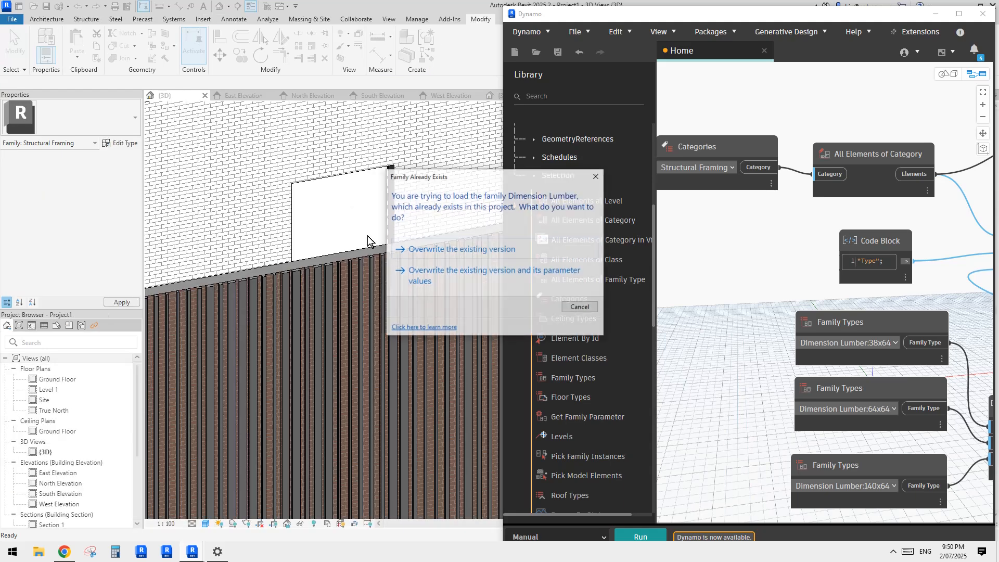
pyautogui.click(470, 255)
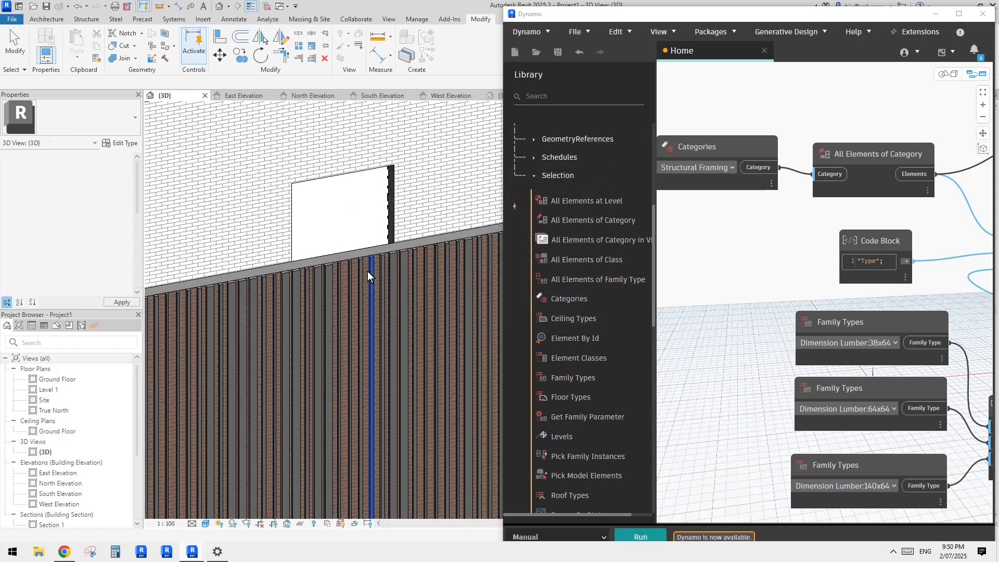
# Step: Inspect the vertical slats on the long wall by selecting a 140x64 and a 64x64 slat, and clear the selection
pyautogui.scroll(-5, 367, 270)
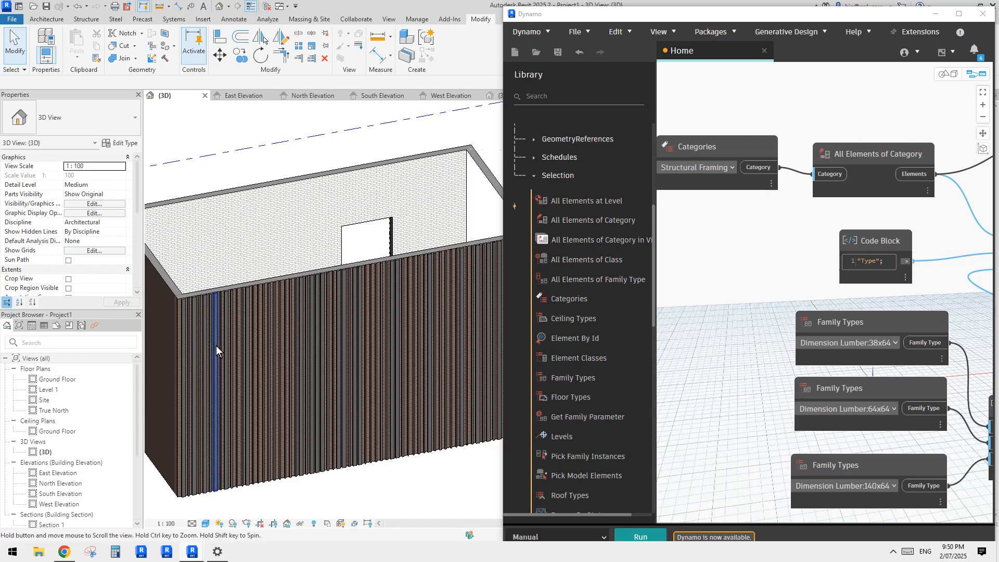
pyautogui.moveTo(216, 346); pyautogui.dragTo(278, 345, button='middle')
pyautogui.scroll(1, 270, 304)
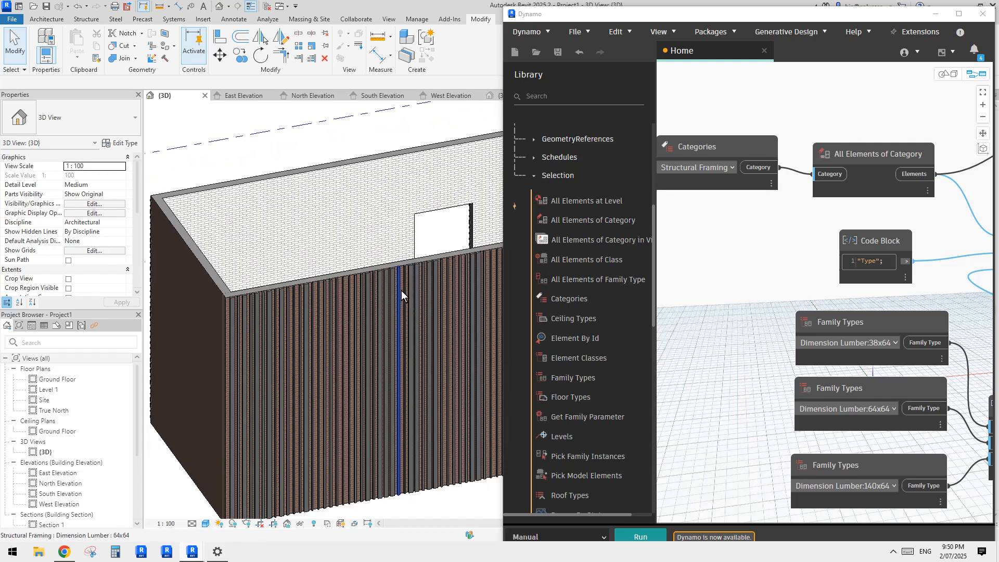
pyautogui.moveTo(428, 300); pyautogui.dragTo(353, 288, button='middle')
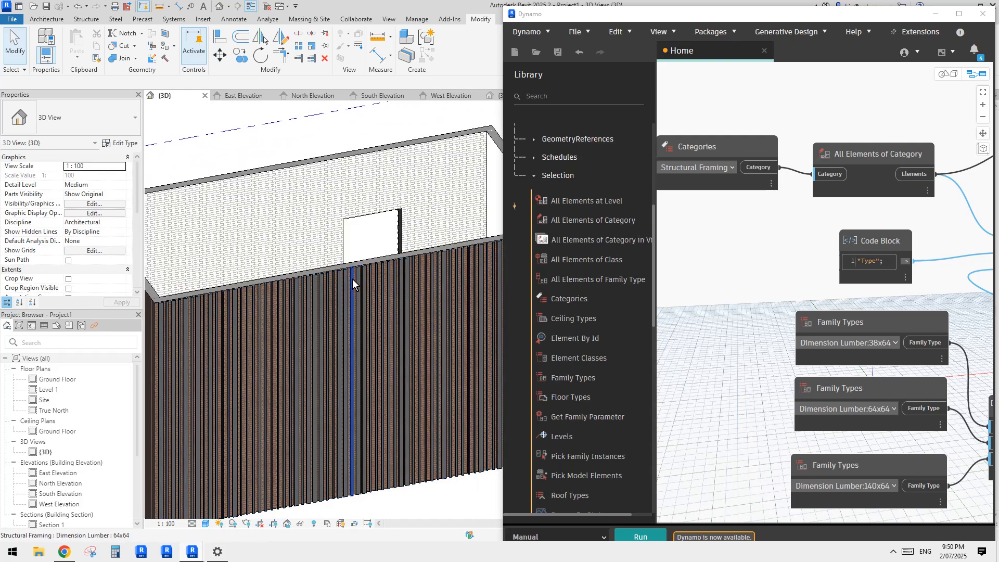
pyautogui.scroll(2, 351, 279)
pyautogui.click(342, 273)
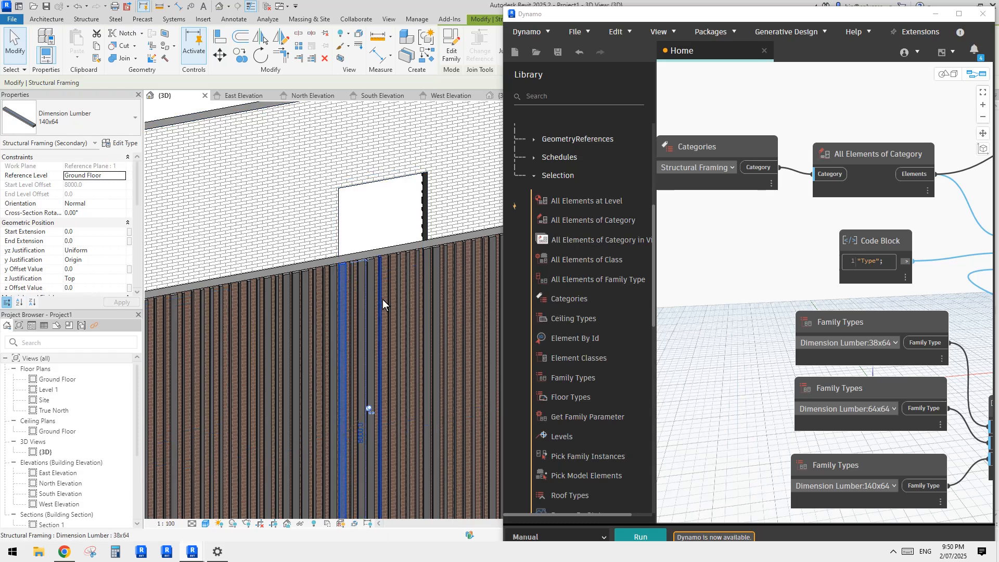
pyautogui.click(350, 278)
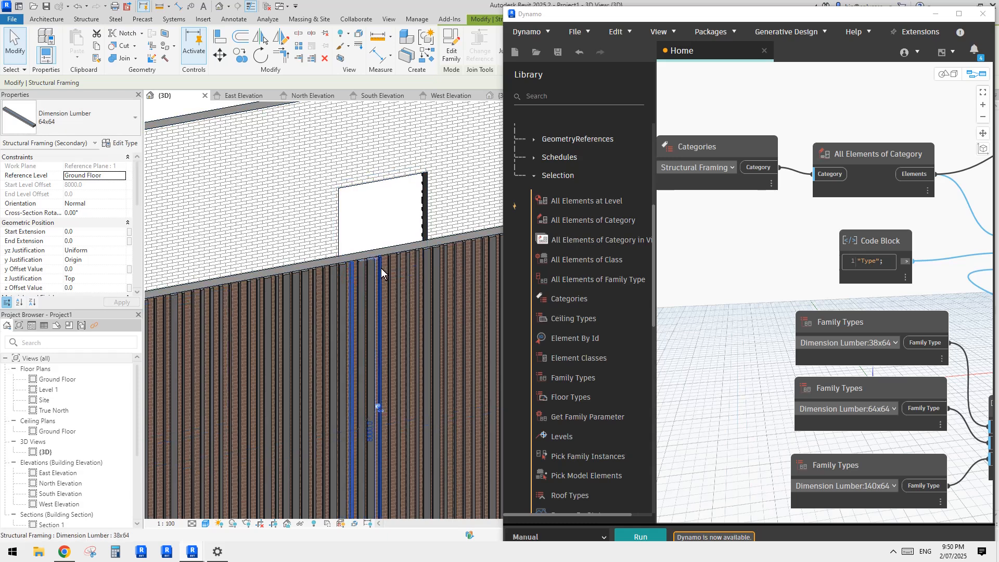
pyautogui.press('Escape')
pyautogui.scroll(-5, 328, 260)
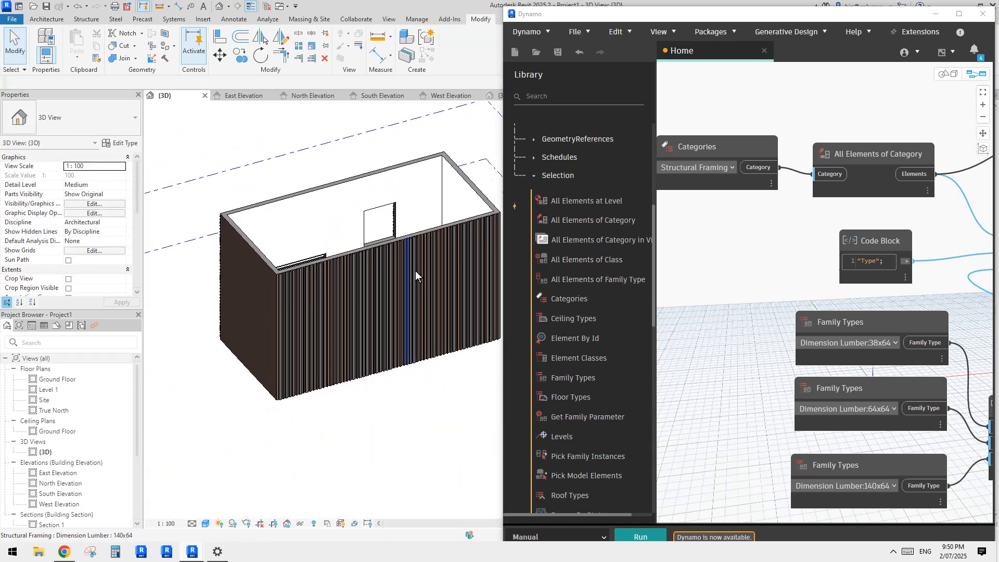
# Step: Inspect the vertical slats on the long wall from several angles, selecting one slat to check its type
pyautogui.moveTo(415, 276); pyautogui.dragTo(403, 279, button='middle')
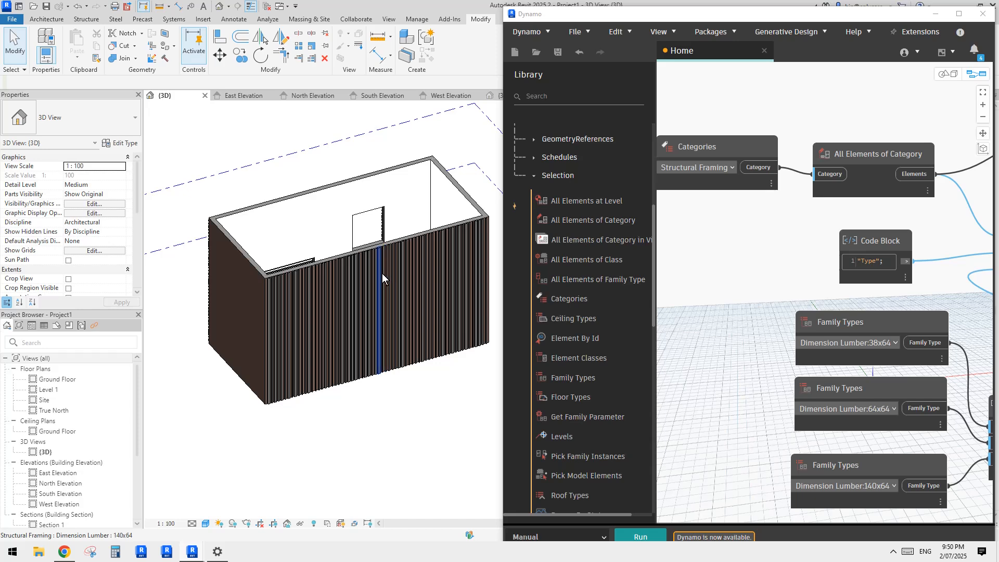
pyautogui.moveTo(384, 270); pyautogui.dragTo(370, 282, button='middle')
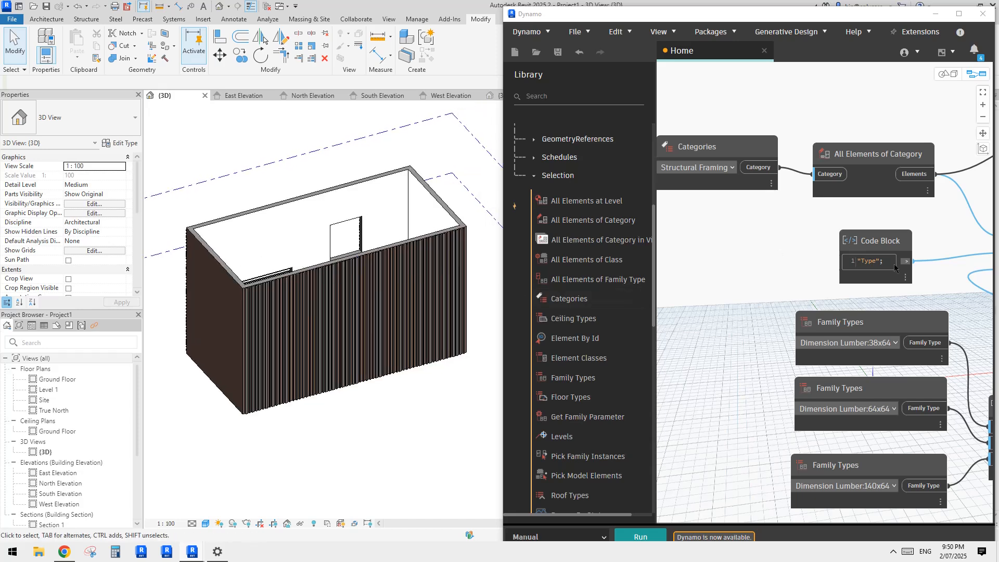
pyautogui.keyDown('shift'); pyautogui.moveTo(465, 281); pyautogui.dragTo(437, 311, button='middle'); pyautogui.keyUp('shift')
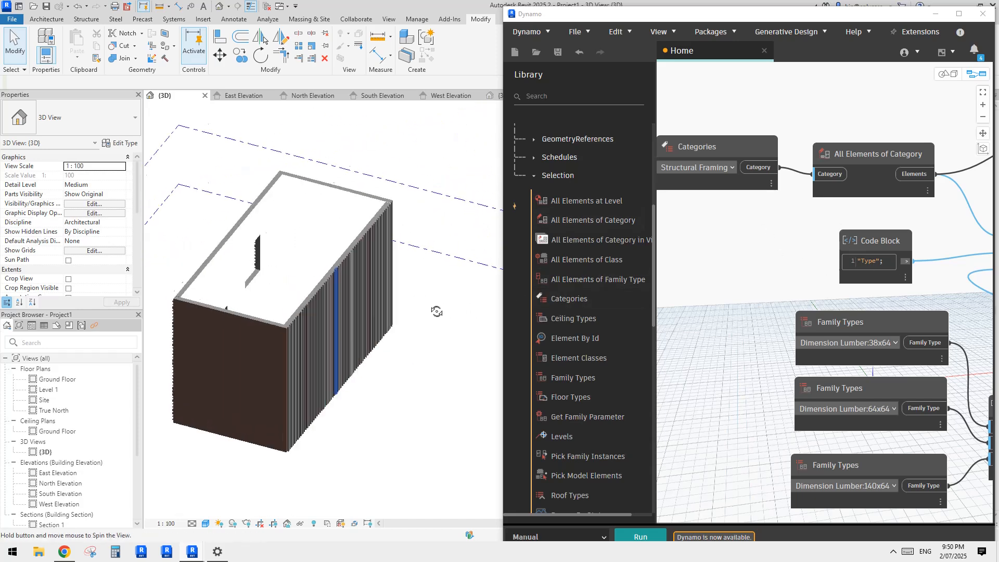
pyautogui.scroll(4, 343, 305)
pyautogui.click(352, 279)
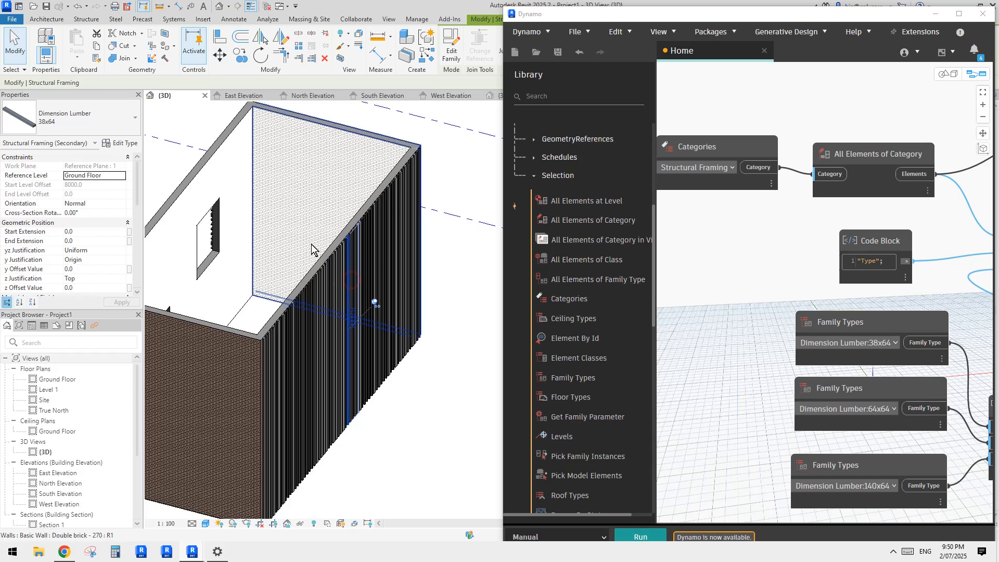
pyautogui.scroll(-5, 311, 250)
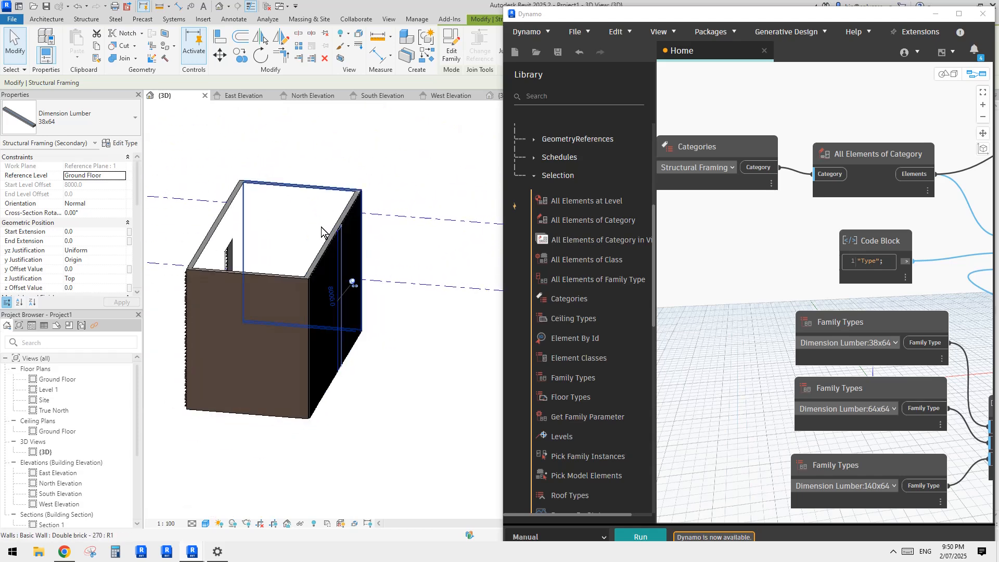
pyautogui.scroll(2, 312, 233)
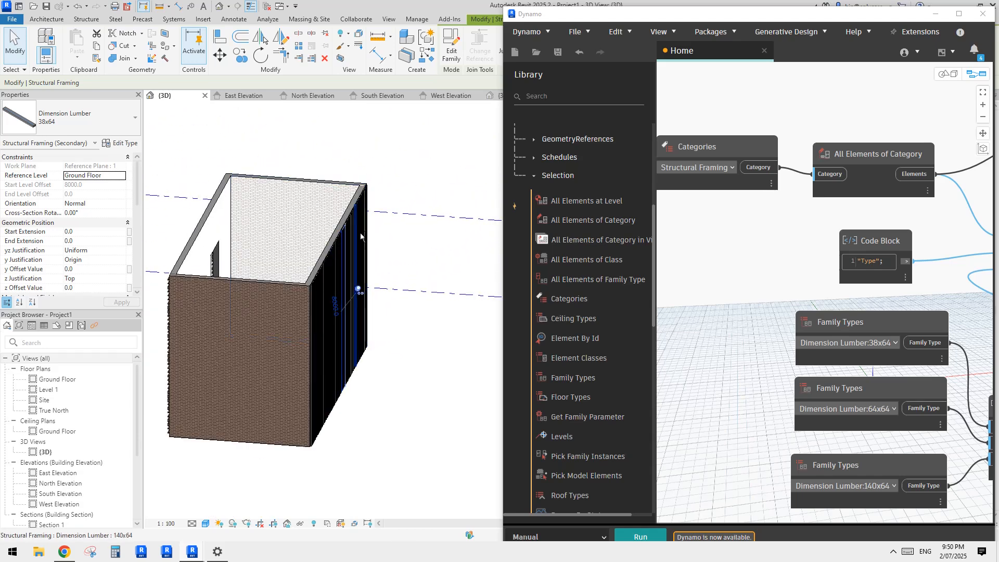
pyautogui.scroll(-2, 250, 190)
# Step: Select the whole building and filter the selection down to Structural Framing (Secondary), excluding structural beam systems and walls
pyautogui.moveTo(256, 226); pyautogui.dragTo(319, 235, button='middle')
pyautogui.moveTo(196, 160); pyautogui.dragTo(441, 423)
pyautogui.keyDown('shift'); pyautogui.moveTo(444, 404); pyautogui.dragTo(412, 285, button='middle'); pyautogui.keyUp('shift')
pyautogui.click(450, 45)
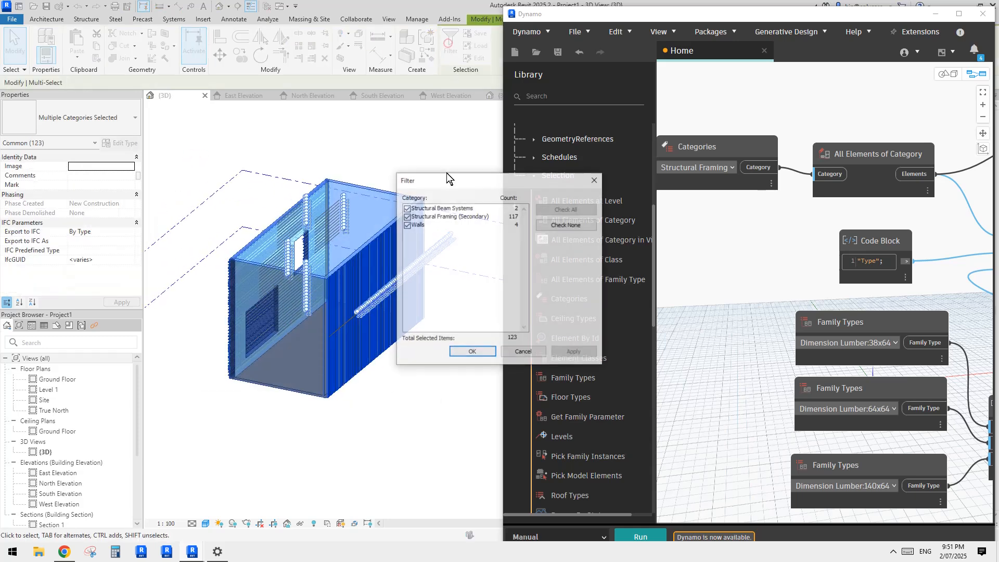
pyautogui.click(407, 217)
pyautogui.click(407, 217)
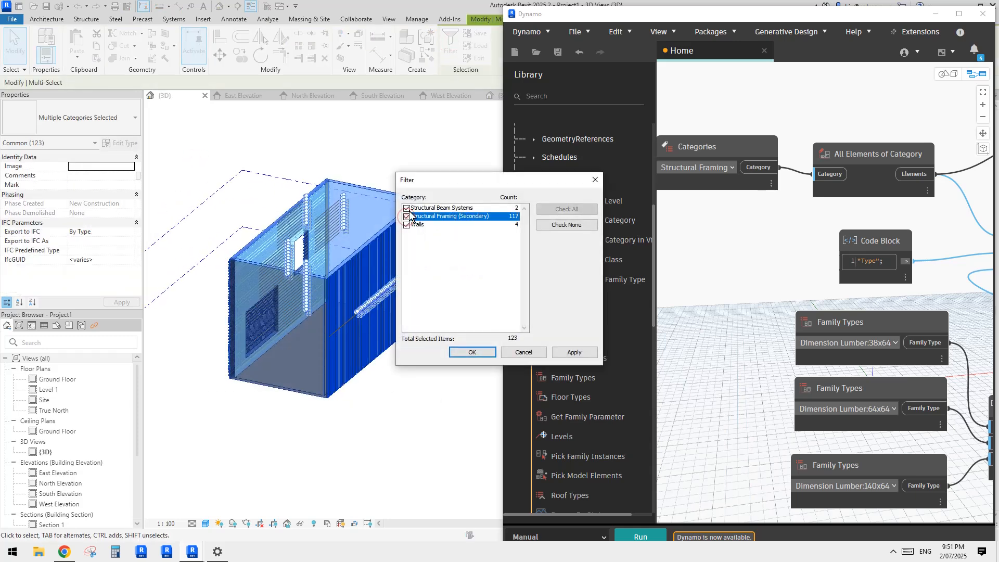
pyautogui.click(478, 208)
pyautogui.click(406, 225)
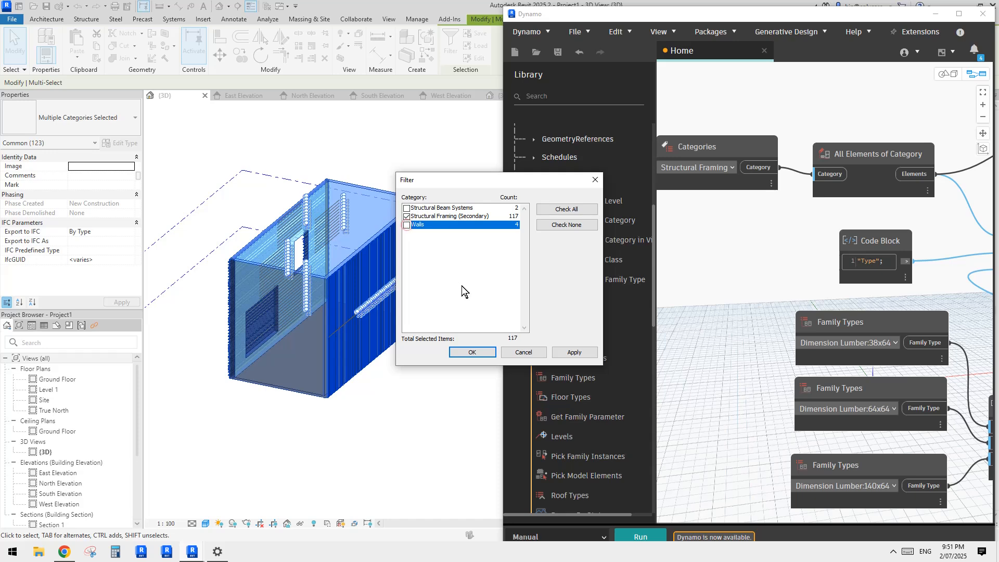
pyautogui.click(472, 352)
# Step: Change all selected slats to the Dimension Lumber 38x64 type
pyautogui.scroll(2, 312, 260)
pyautogui.click(106, 122)
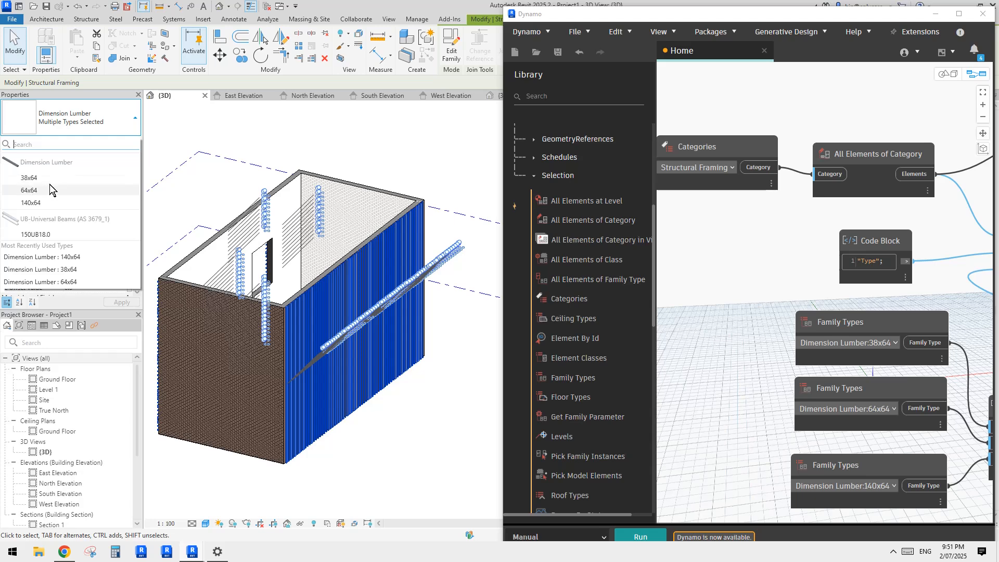
pyautogui.click(37, 179)
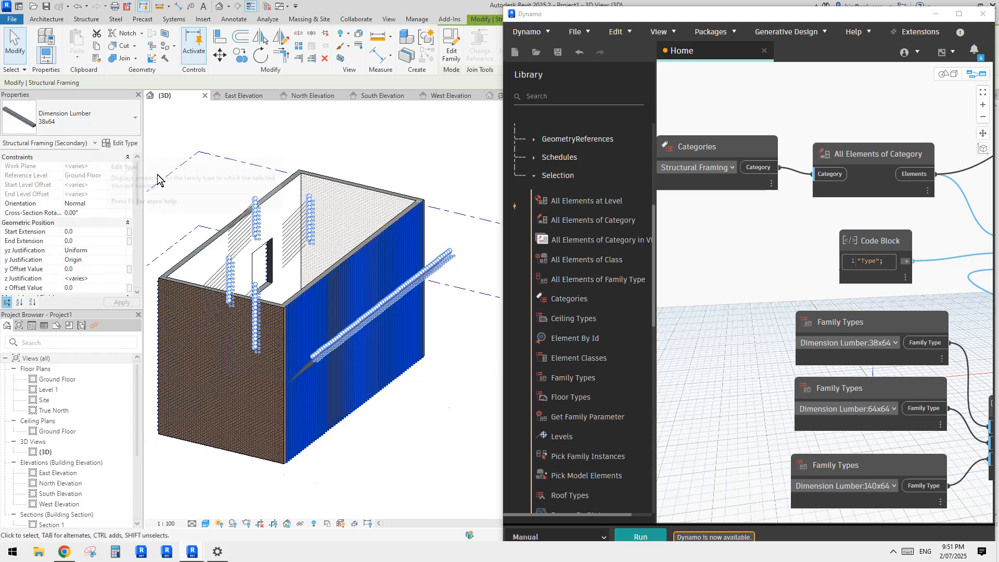
# Step: Examine the uniform slats on the wall and their width parameter b among the instance dimensions, and clear the selection
pyautogui.keyDown('shift'); pyautogui.moveTo(339, 241); pyautogui.dragTo(373, 313, button='middle'); pyautogui.keyUp('shift')
pyautogui.scroll(3, 251, 282)
pyautogui.scroll(-2, 323, 292)
pyautogui.scroll(1, 324, 293)
pyautogui.scroll(-1, 395, 314)
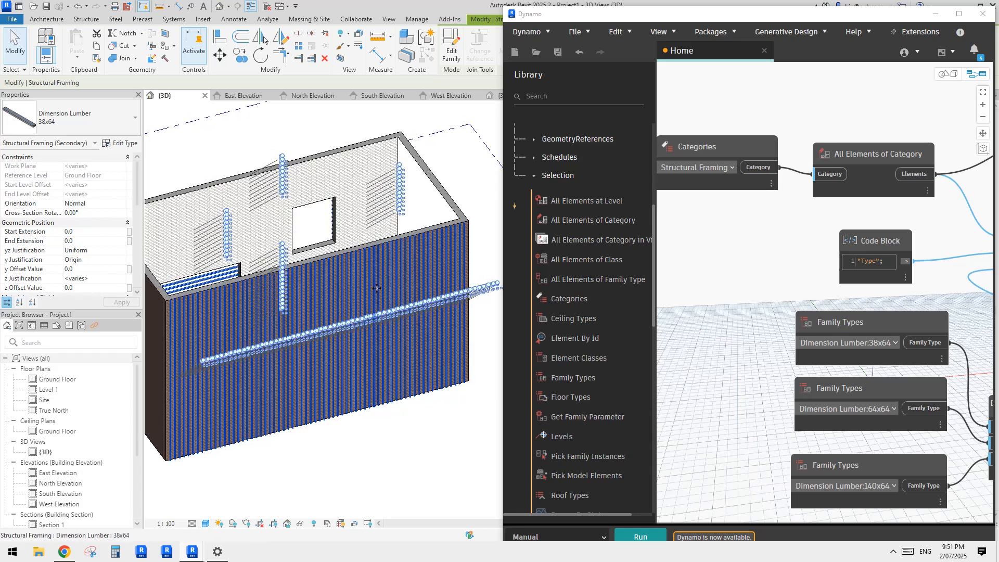
pyautogui.scroll(1, 340, 303)
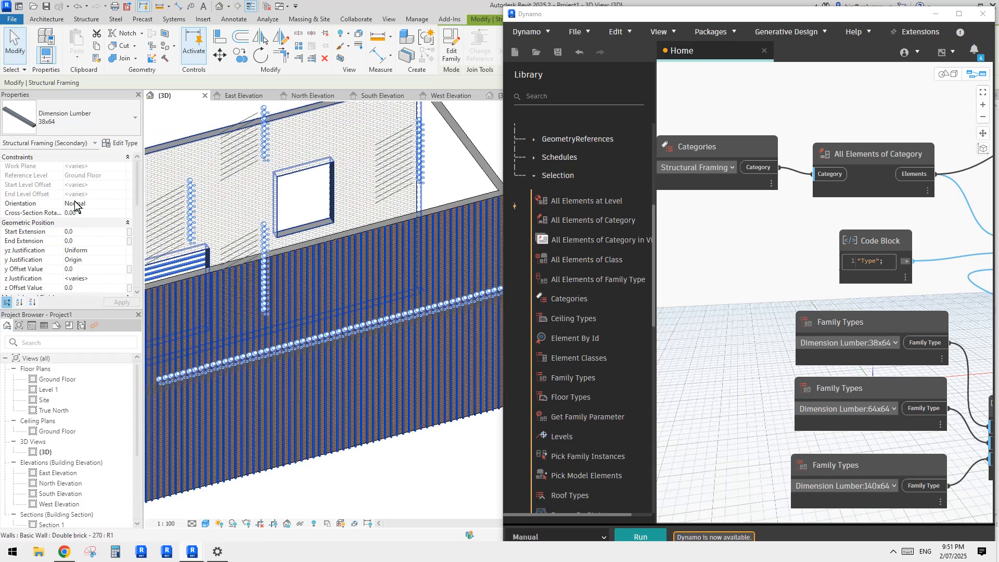
pyautogui.scroll(-5, 81, 237)
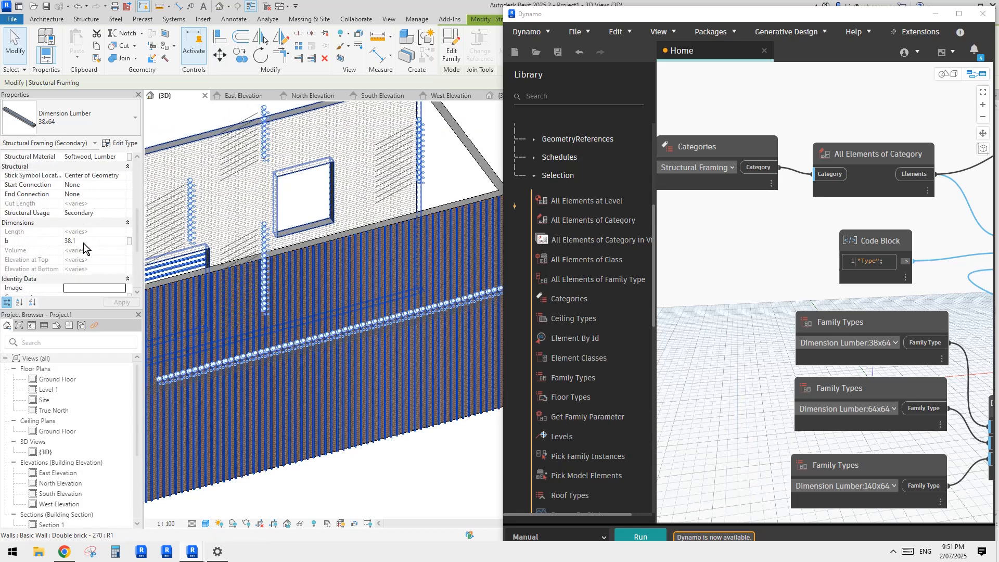
pyautogui.press('Escape')
# Step: Set the width b of a single vertical slat on the long wall to 100, and clear the selection
pyautogui.scroll(3, 320, 345)
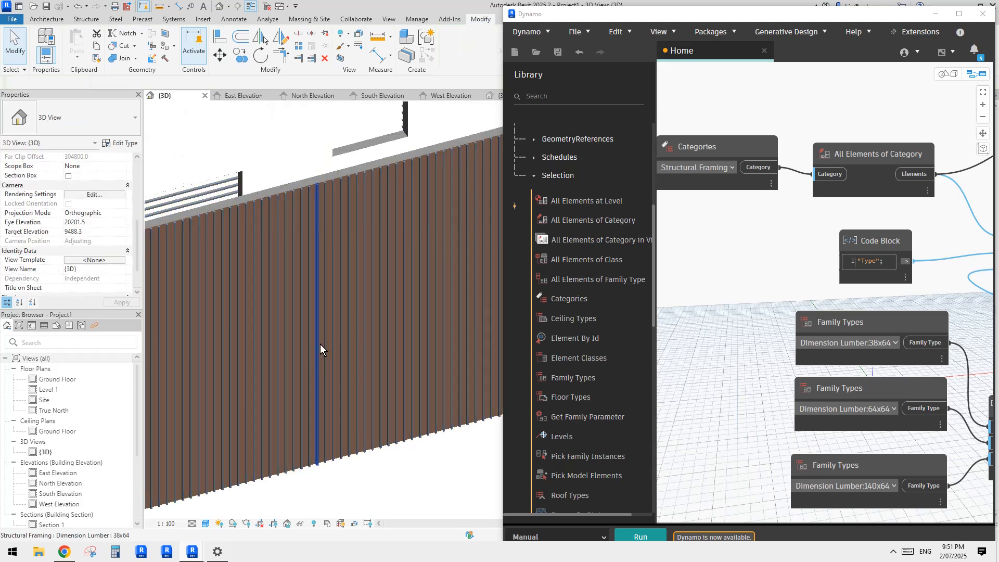
pyautogui.click(317, 336)
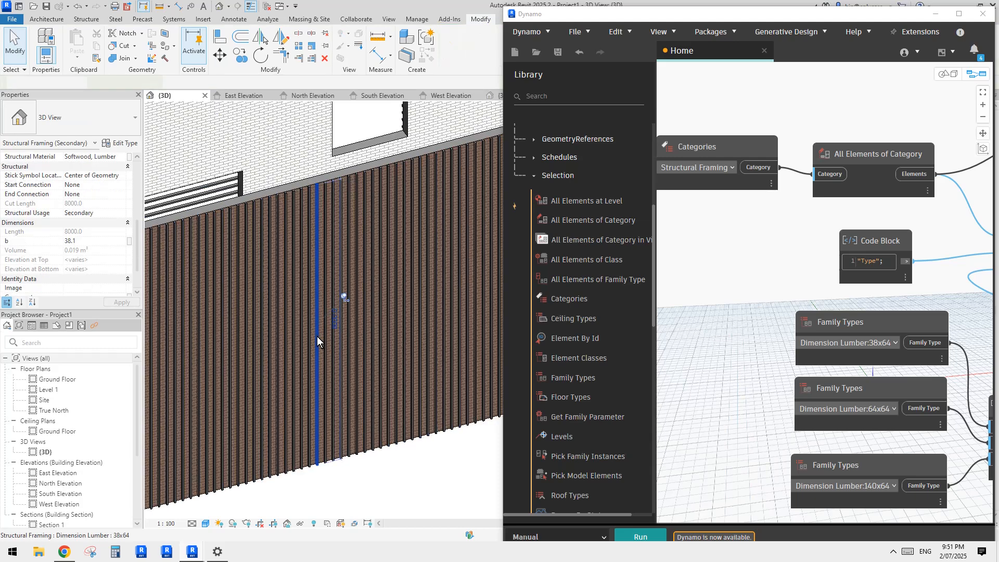
pyautogui.click(95, 243)
pyautogui.write('100')
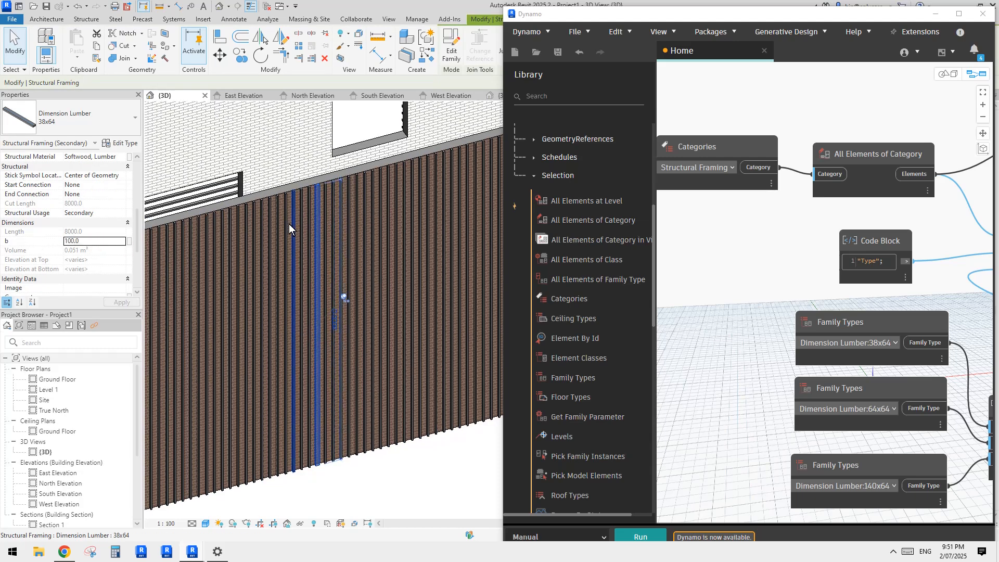
pyautogui.press('Escape')
# Step: Set the width b of a nearby slat to 50, change that slat's width once more, and clear the selection
pyautogui.click(304, 254)
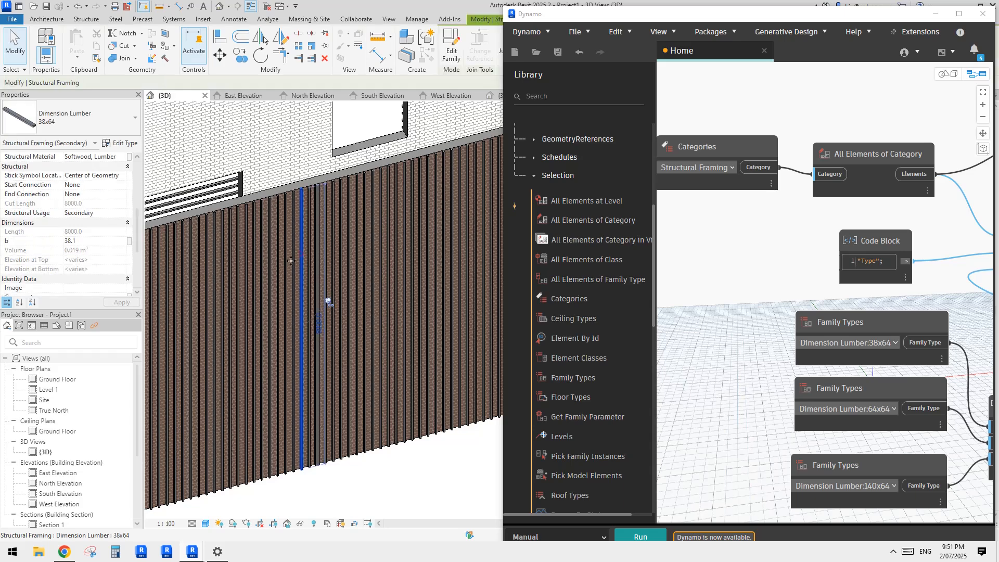
pyautogui.click(97, 241)
pyautogui.write('5')
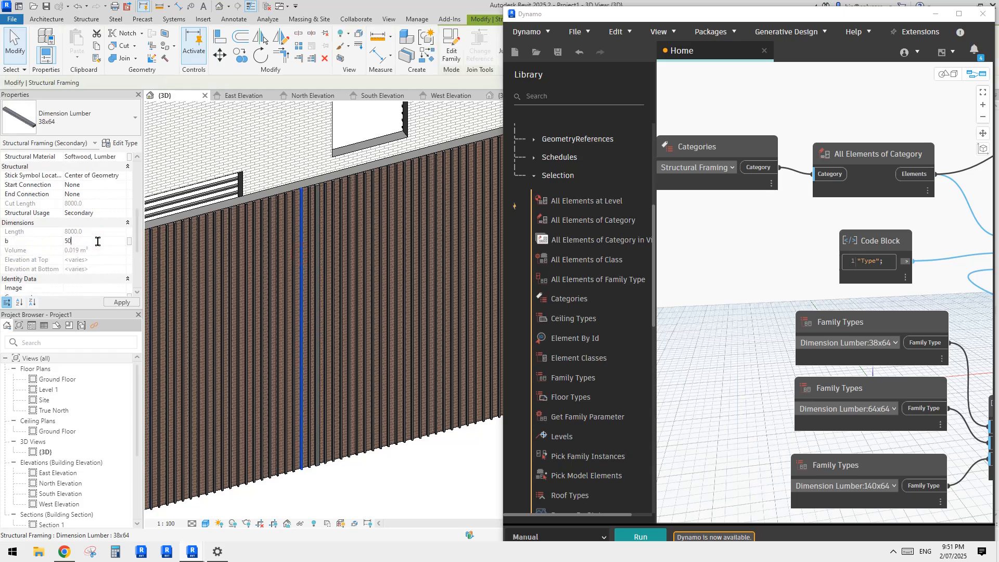
pyautogui.write('0')
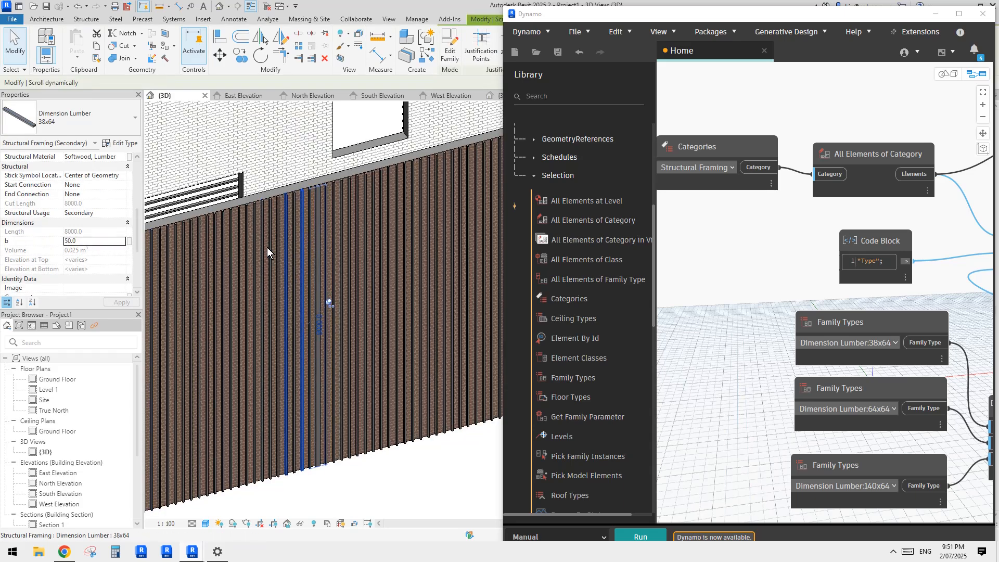
pyautogui.scroll(1, 285, 270)
pyautogui.click(108, 243)
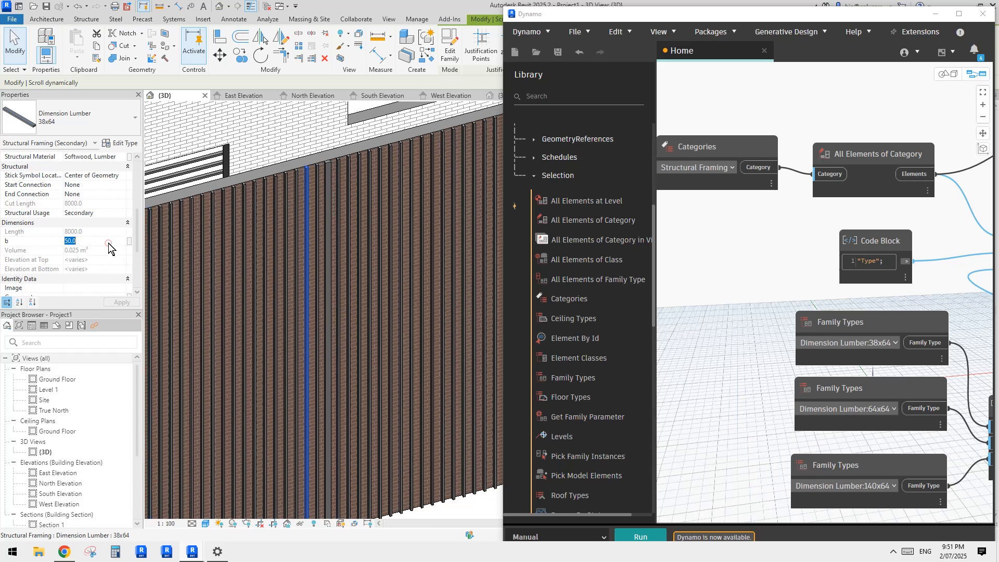
pyautogui.write('900')
pyautogui.write('90')
pyautogui.press('Return')
pyautogui.press('Escape')
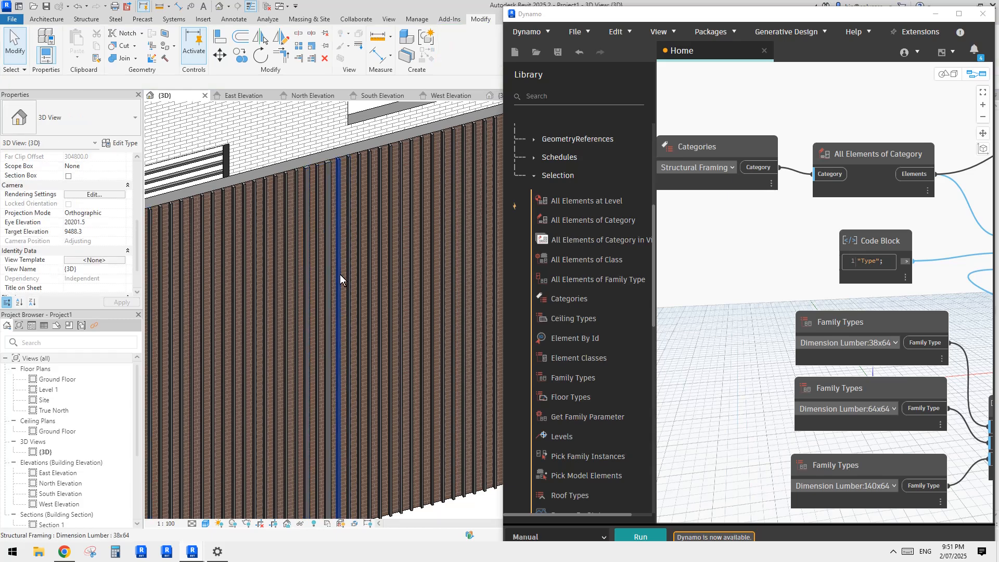
# Step: Delete the Categories node set to Structural Framing from the Dynamo graph
pyautogui.scroll(-3, 339, 273)
pyautogui.keyDown('shift'); pyautogui.moveTo(372, 304); pyautogui.dragTo(338, 330, button='middle'); pyautogui.keyUp('shift')
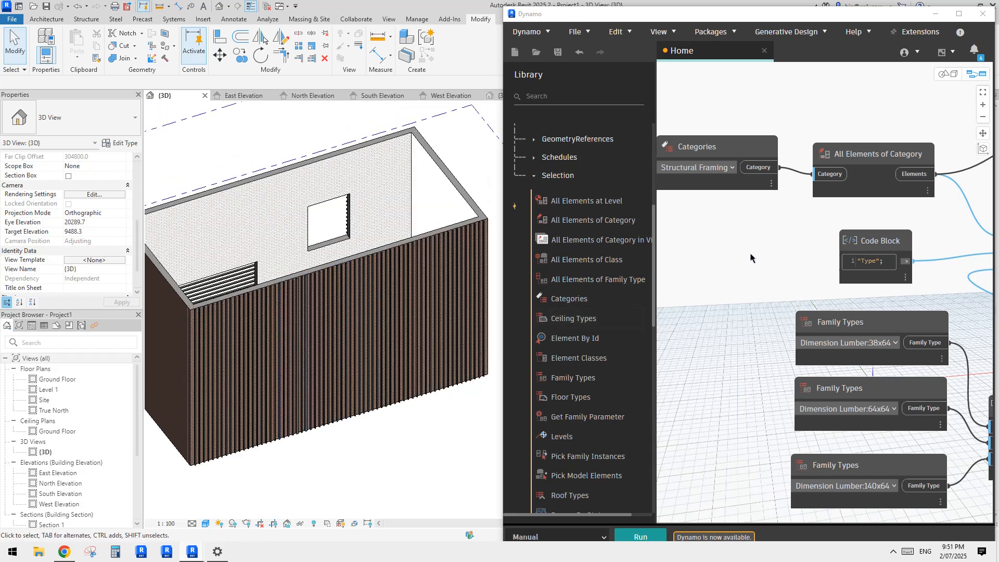
pyautogui.scroll(-4, 769, 261)
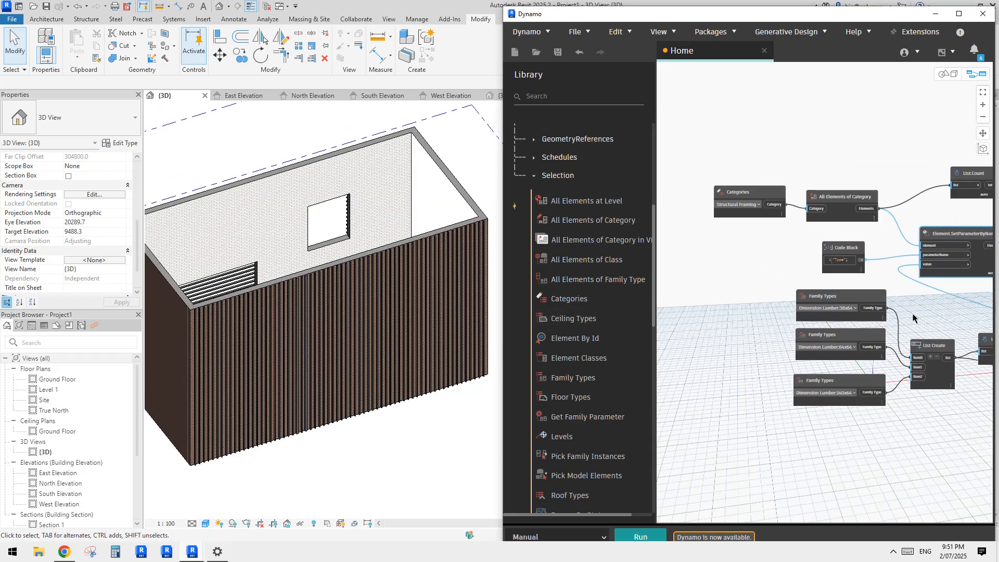
pyautogui.scroll(3, 746, 271)
pyautogui.click(714, 235)
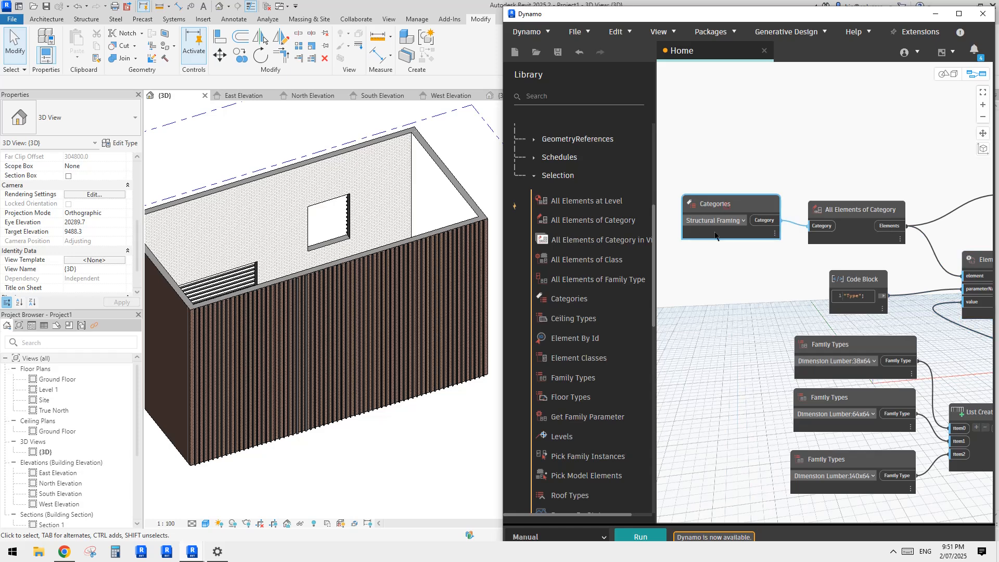
pyautogui.scroll(1, 735, 240)
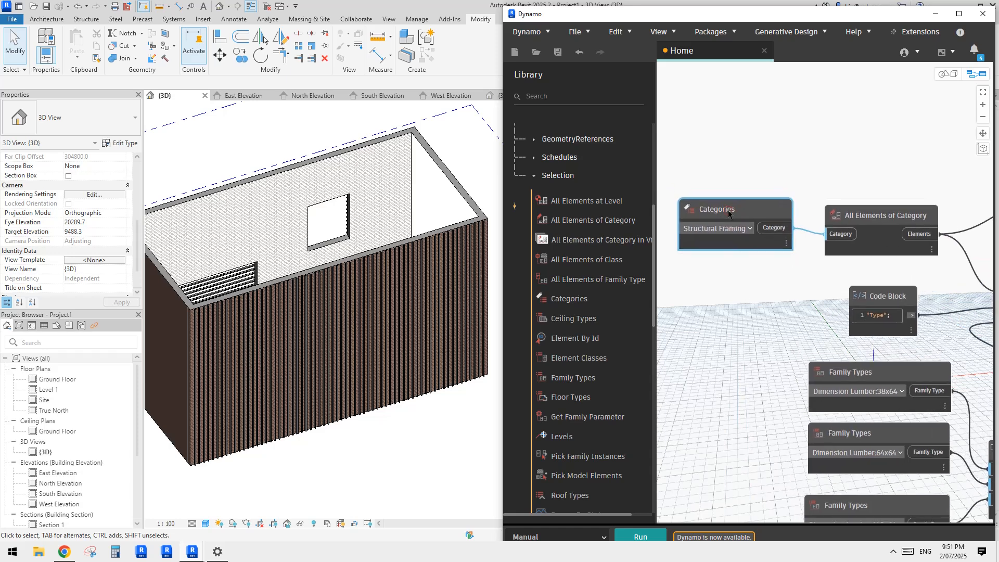
pyautogui.press('Delete')
pyautogui.scroll(-3, 778, 266)
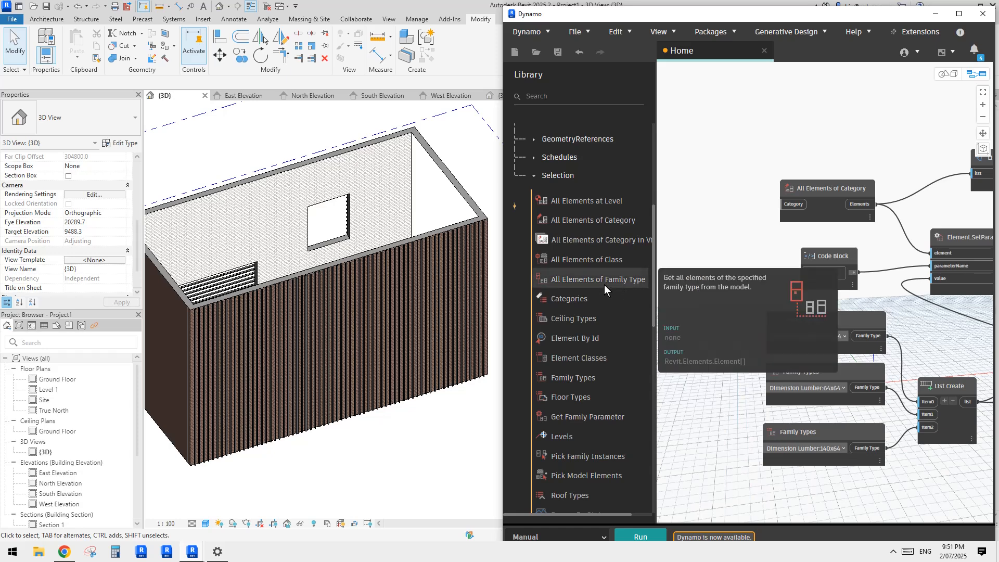
# Step: Select a vertical slat on the long wall in the Revit view to check its family type and width b
pyautogui.moveTo(738, 281); pyautogui.dragTo(742, 269, button='middle')
pyautogui.moveTo(827, 326); pyautogui.dragTo(809, 300, button='middle')
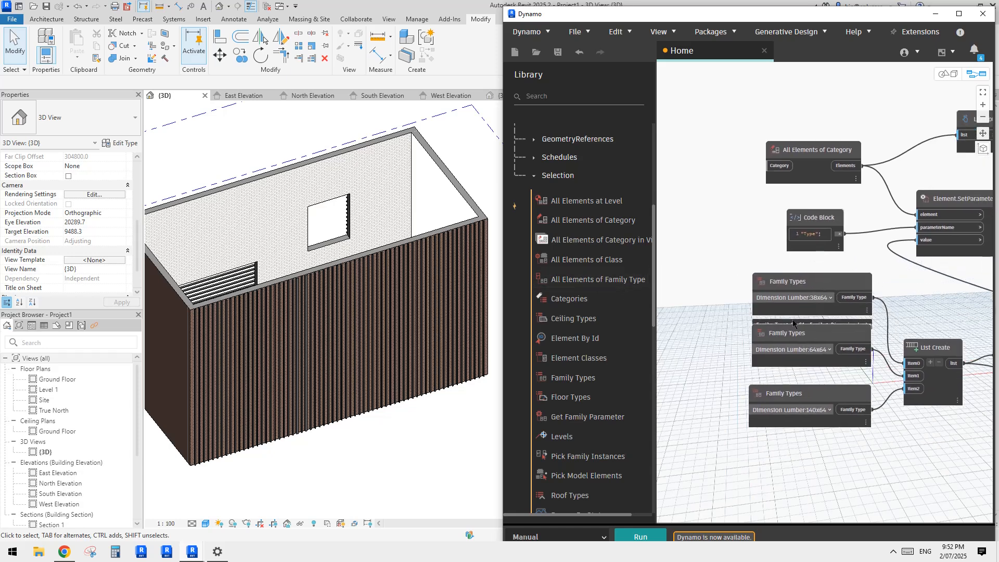
pyautogui.click(323, 287)
pyautogui.scroll(4, 351, 330)
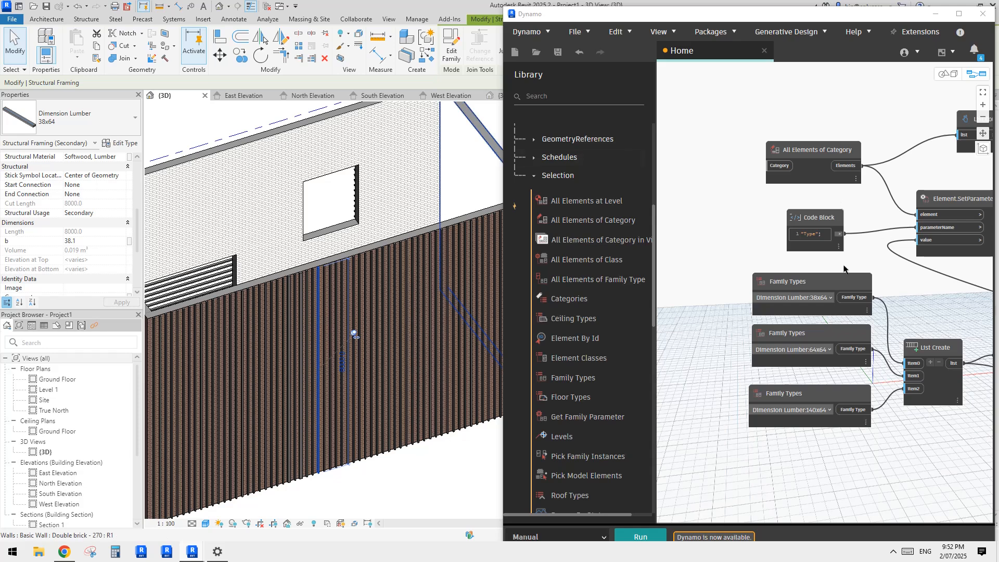
# Step: Move the Dimension Lumber:38x64 Family Types node beside All Elements of Category, and disconnect it from List Create's item0
pyautogui.moveTo(805, 278); pyautogui.dragTo(703, 188)
pyautogui.moveTo(724, 200); pyautogui.dragTo(861, 238, button='middle')
pyautogui.moveTo(858, 235); pyautogui.dragTo(796, 198)
pyautogui.moveTo(861, 261); pyautogui.dragTo(817, 267, button='middle')
pyautogui.moveTo(974, 366); pyautogui.dragTo(894, 350, button='middle')
pyautogui.scroll(-2, 827, 334)
pyautogui.click(856, 371)
pyautogui.click(778, 320)
pyautogui.moveTo(765, 227); pyautogui.dragTo(775, 222)
pyautogui.scroll(1, 775, 223)
pyautogui.scroll(2, 798, 238)
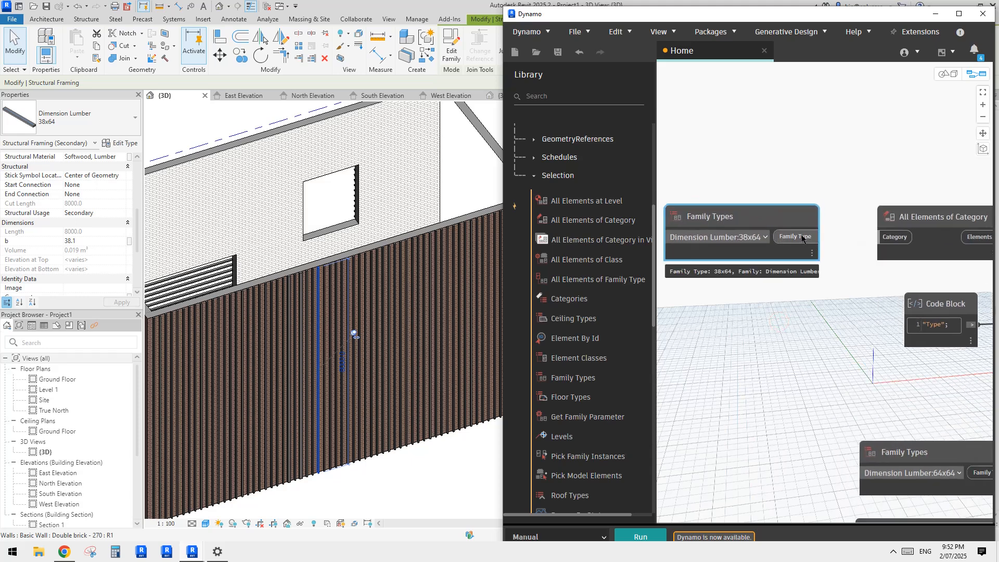
# Step: Replace the All Elements of Category node with an All Elements of Family Type node in the same place
pyautogui.moveTo(838, 261); pyautogui.dragTo(803, 268, button='middle')
pyautogui.moveTo(890, 226)
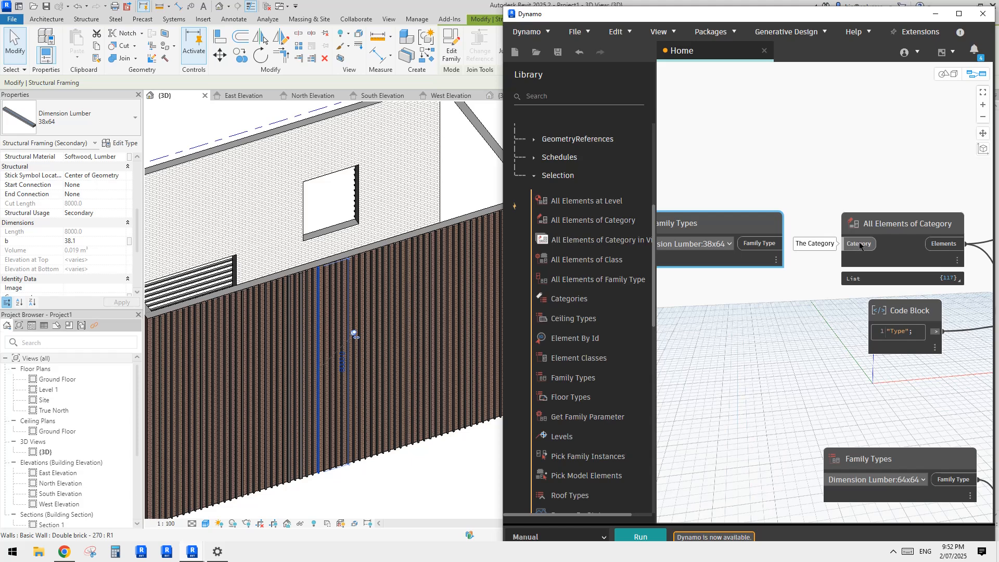
pyautogui.click(889, 224)
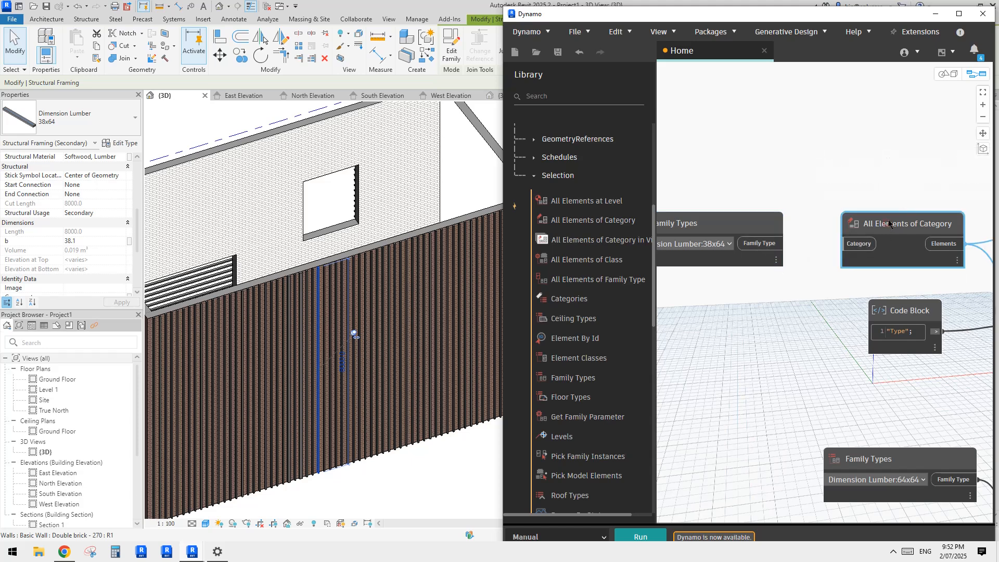
pyautogui.moveTo(889, 221); pyautogui.dragTo(836, 224, button='middle')
pyautogui.moveTo(820, 185); pyautogui.dragTo(811, 188, button='middle')
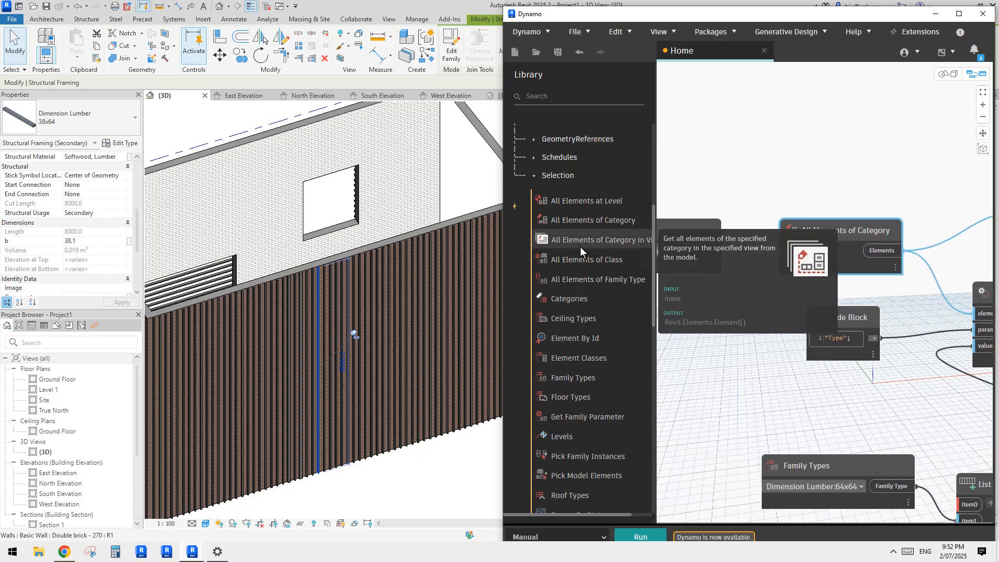
pyautogui.click(595, 279)
pyautogui.moveTo(881, 309); pyautogui.dragTo(817, 224)
pyautogui.click(840, 230)
pyautogui.press('Delete')
# Step: Wire the Family Types output into All Elements of Family Type, and its Elements output into Element.SetParameterByName's element input
pyautogui.click(804, 243)
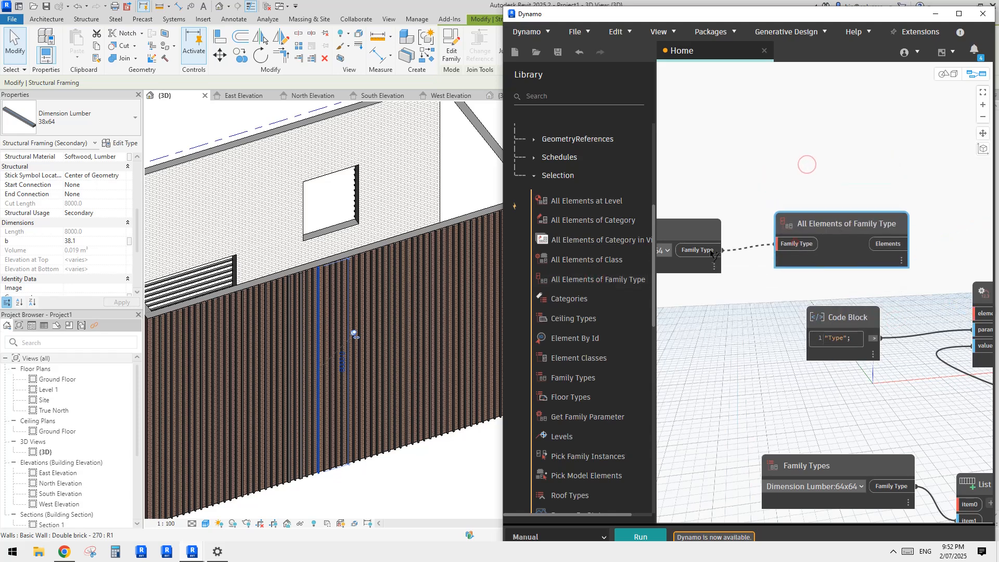
pyautogui.click(710, 250)
pyautogui.moveTo(838, 149); pyautogui.dragTo(760, 141, button='middle')
pyautogui.click(809, 234)
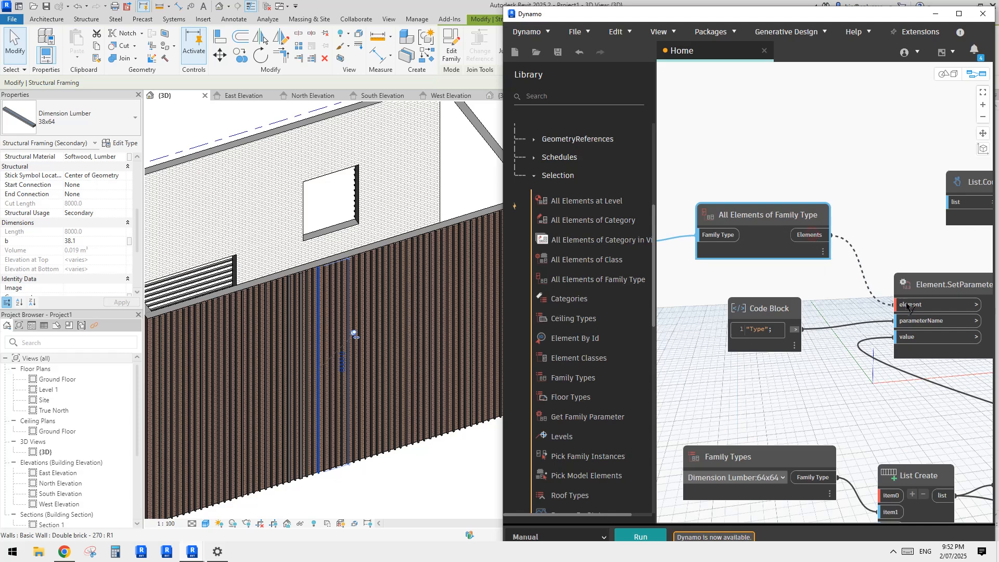
pyautogui.click(896, 304)
pyautogui.moveTo(787, 302); pyautogui.dragTo(816, 209, button='middle')
pyautogui.moveTo(891, 217); pyautogui.dragTo(883, 220, button='middle')
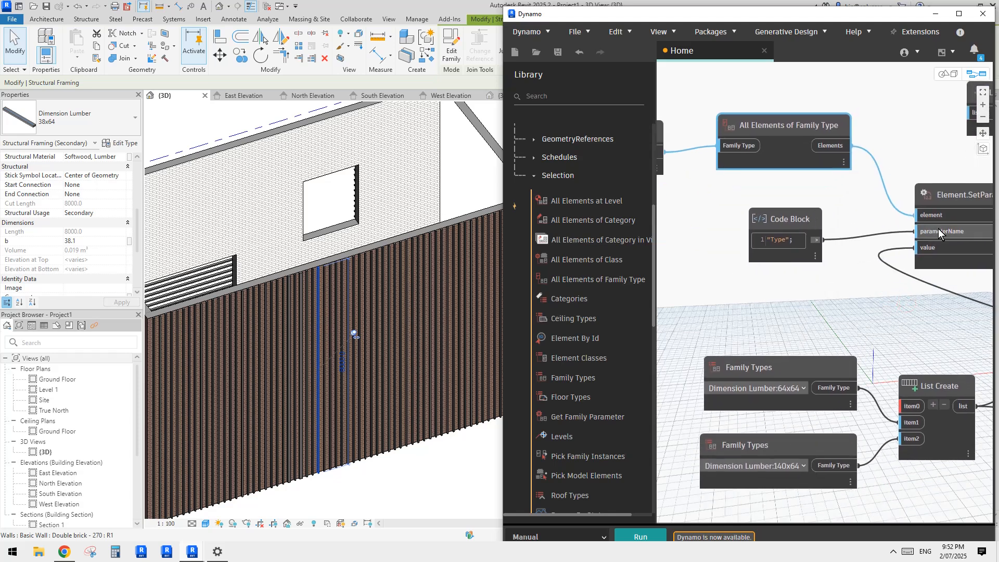
# Step: Change the parameter name in the code block feeding Element.SetParameterByName to "b"
pyautogui.click(316, 287)
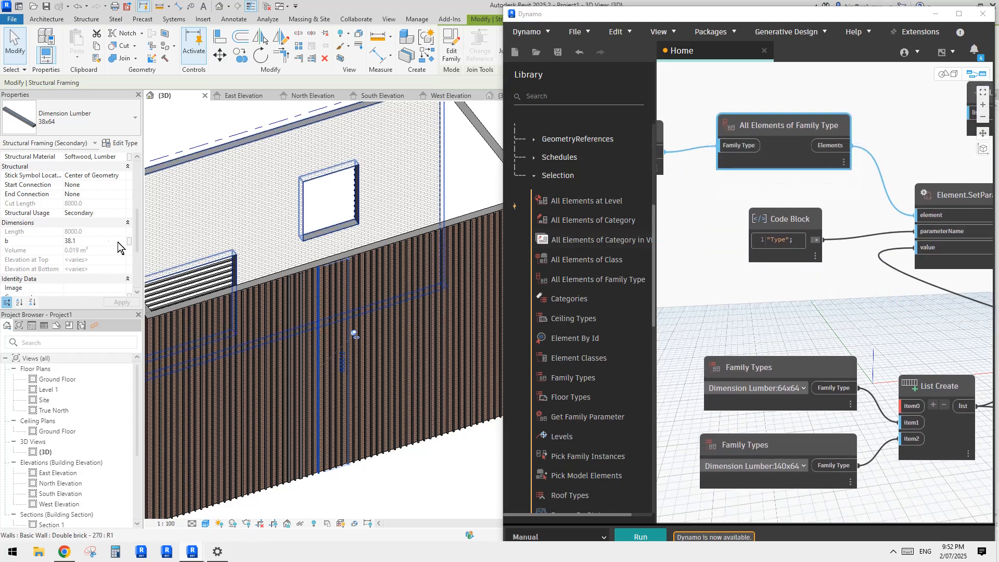
pyautogui.click(740, 284)
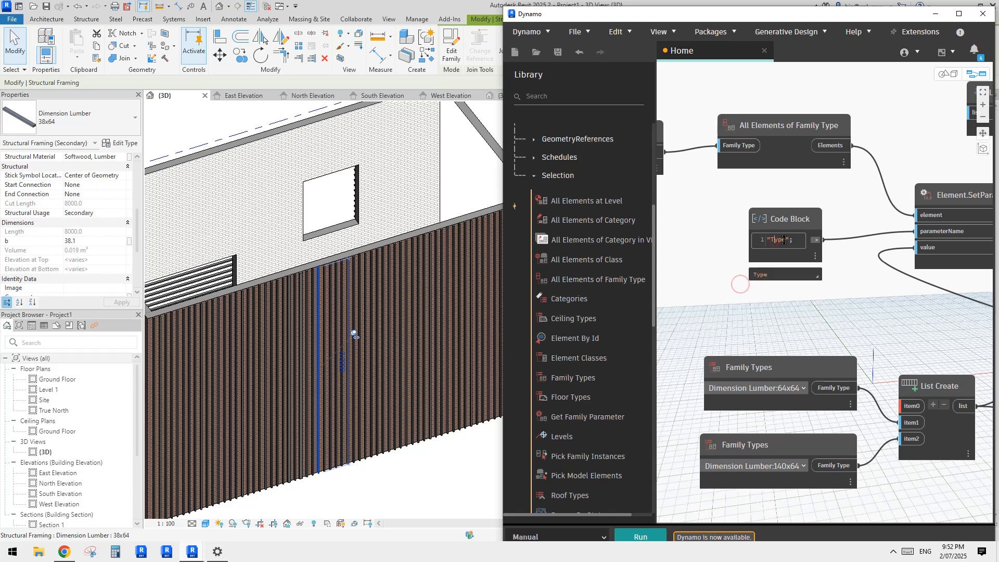
pyautogui.write('b')
pyautogui.click(802, 313)
# Step: Delete the Dimension Lumber:64x64 and Dimension Lumber:140x64 Family Types nodes that feed List Create
pyautogui.moveTo(861, 276); pyautogui.dragTo(768, 274, button='middle')
pyautogui.scroll(-2, 856, 263)
pyautogui.scroll(-2, 819, 292)
pyautogui.moveTo(818, 291); pyautogui.dragTo(874, 268, button='middle')
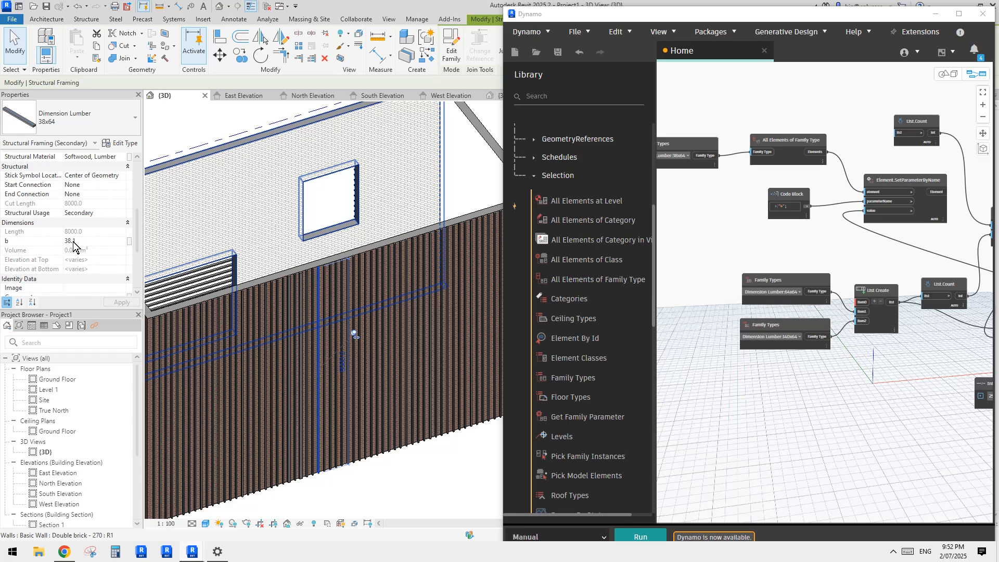
pyautogui.scroll(3, 739, 275)
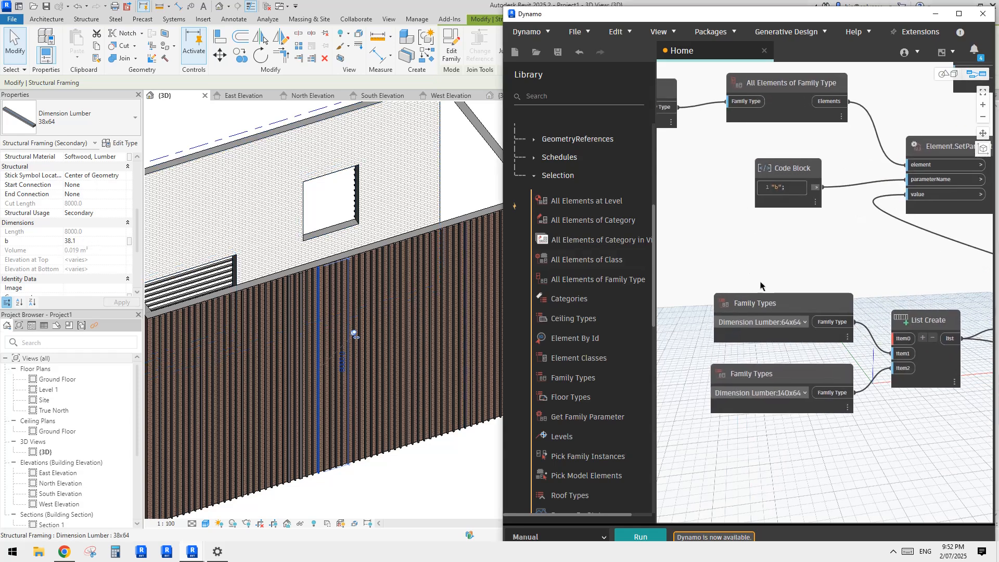
pyautogui.moveTo(786, 280); pyautogui.dragTo(781, 263, button='middle')
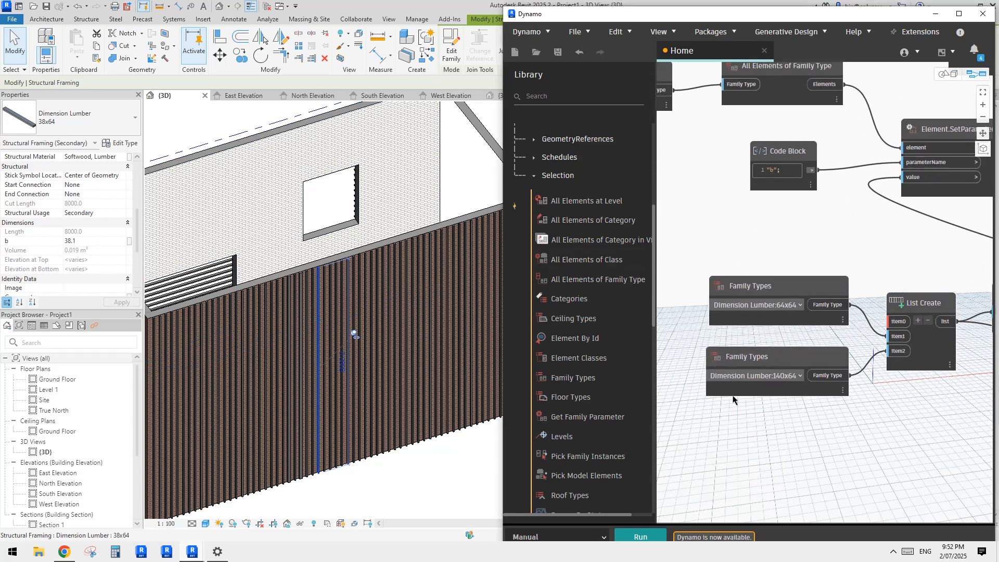
pyautogui.moveTo(758, 294); pyautogui.dragTo(755, 279, button='middle')
pyautogui.click(794, 270)
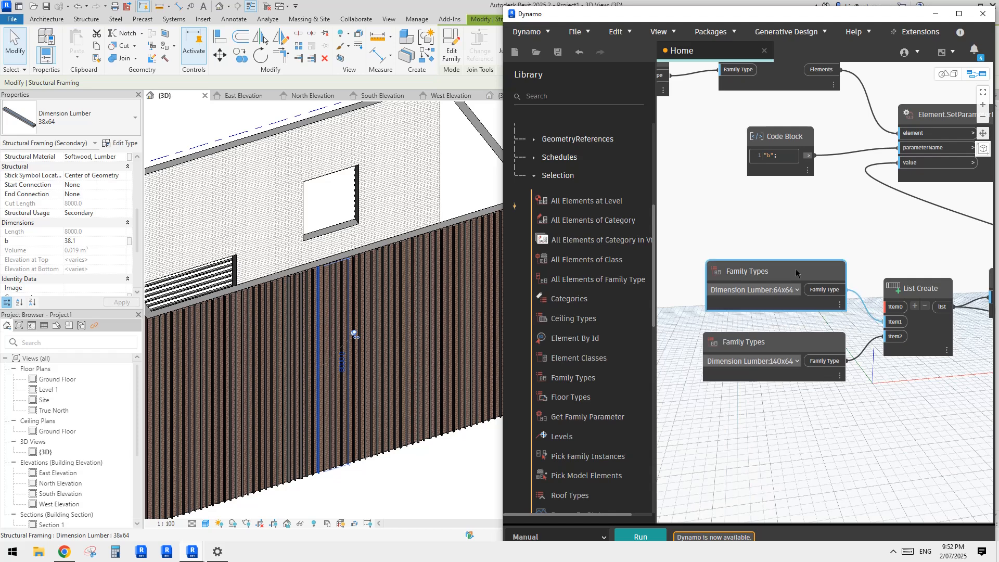
pyautogui.press('Delete')
pyautogui.click(804, 343)
pyautogui.press('Delete')
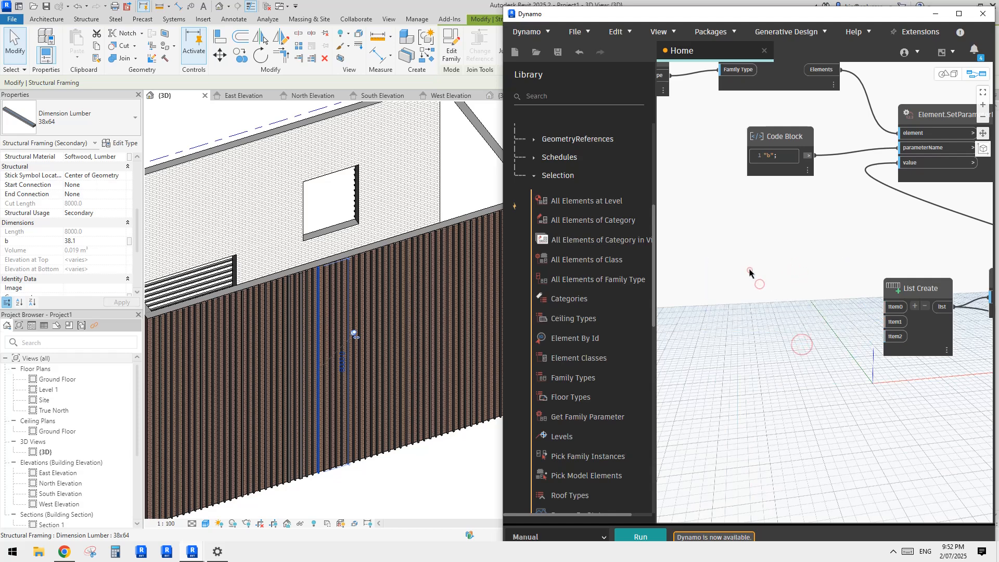
# Step: Add a code block beside List Create with the three width values 42, 70 and 140 on separate lines
pyautogui.doubleClick(757, 278)
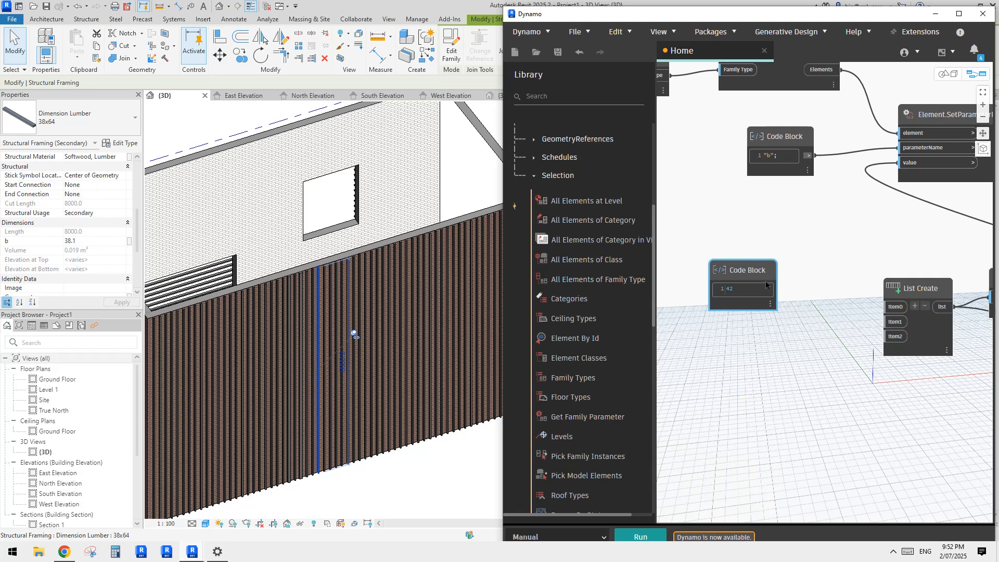
pyautogui.moveTo(746, 276); pyautogui.dragTo(757, 243)
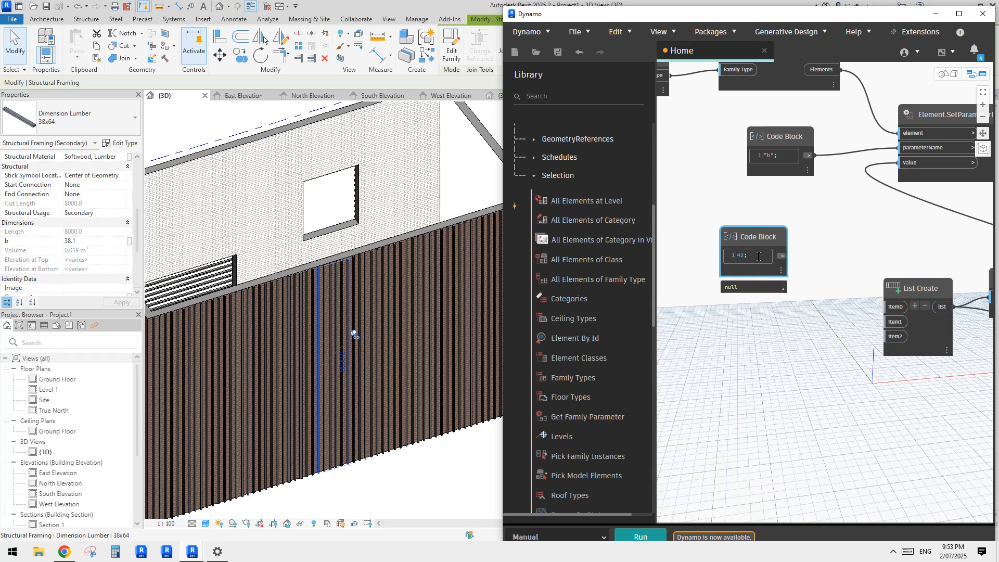
pyautogui.click(756, 259)
pyautogui.press('Return')
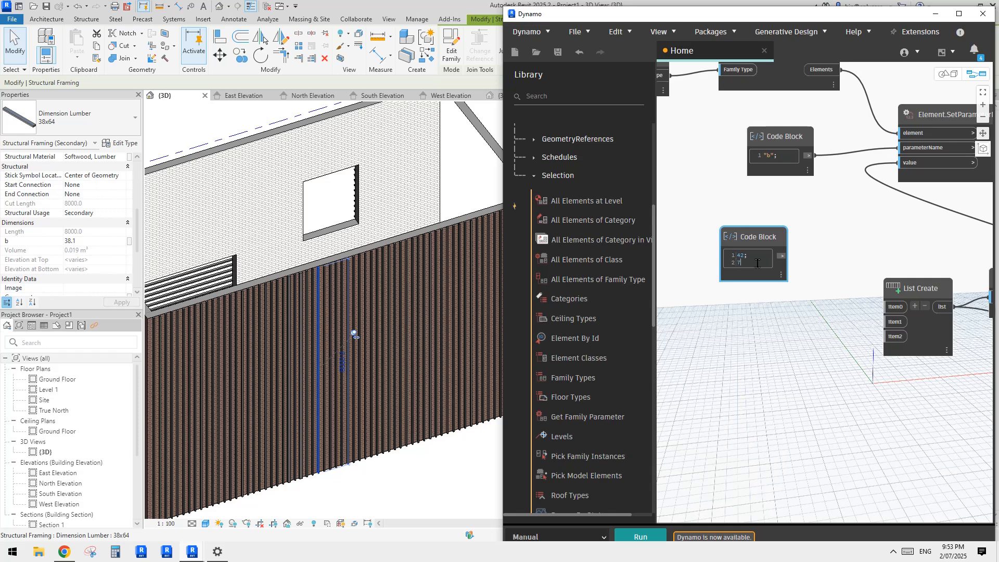
pyautogui.write('70')
pyautogui.press('Return')
pyautogui.click(857, 290)
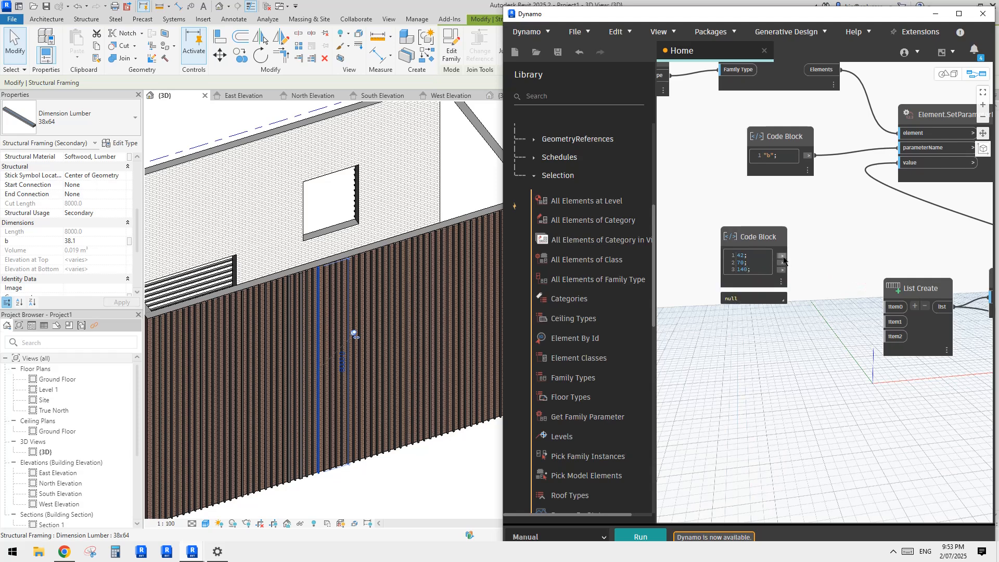
# Step: Reposition the width code block, run the graph and preview the code block's output
pyautogui.moveTo(773, 236); pyautogui.dragTo(792, 243)
pyautogui.moveTo(861, 257); pyautogui.dragTo(791, 279, button='middle')
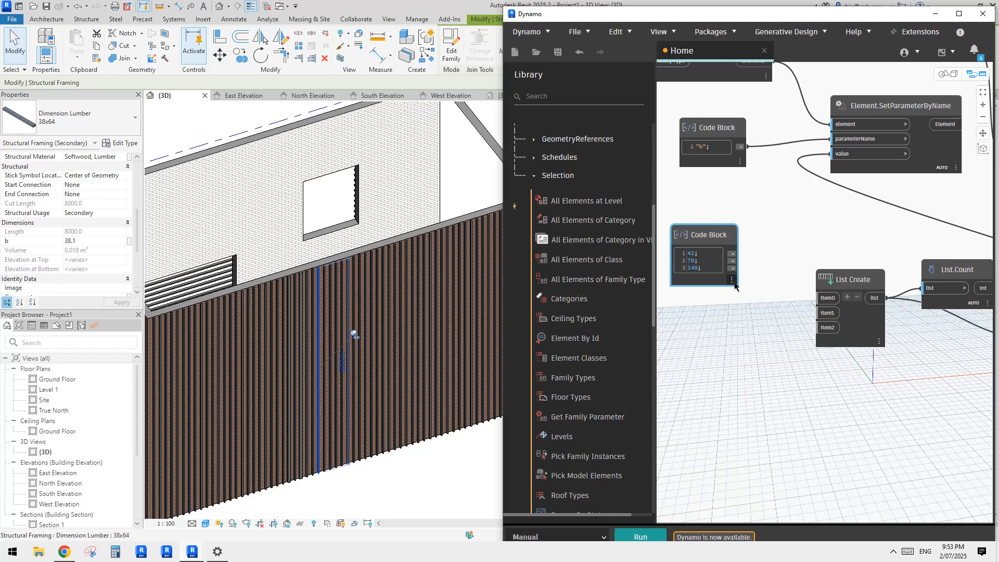
pyautogui.moveTo(733, 283)
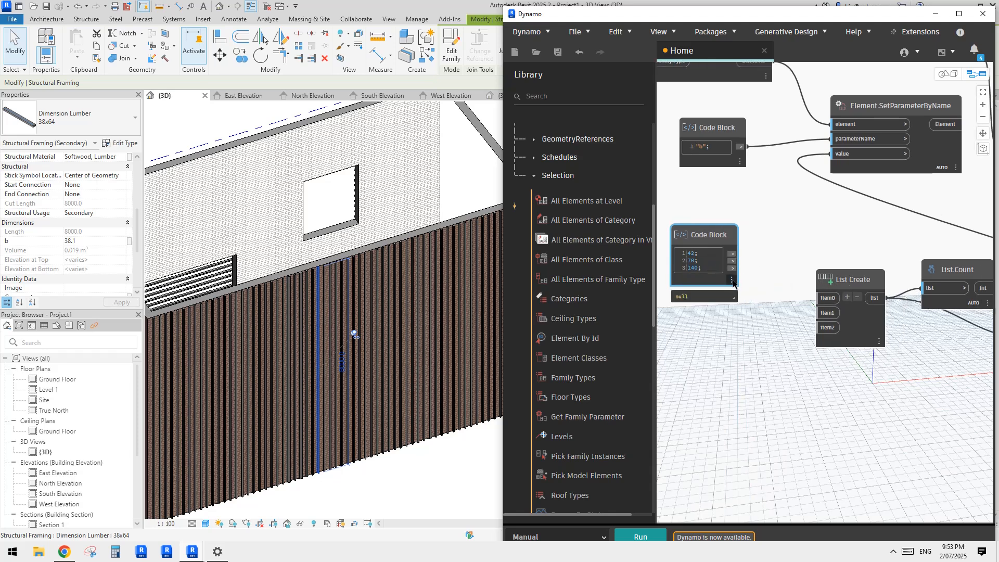
pyautogui.click(657, 537)
pyautogui.moveTo(734, 297)
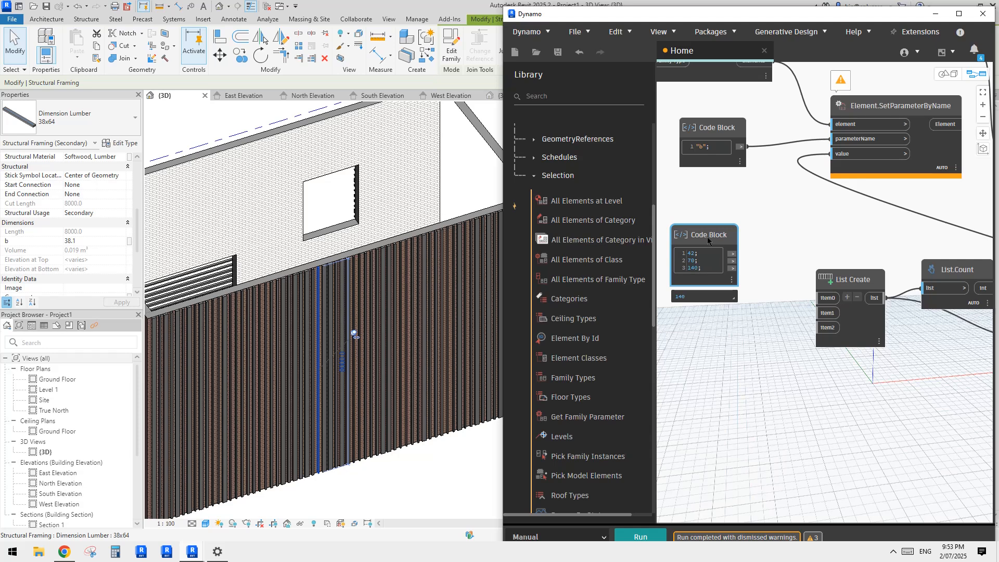
# Step: Move the width code block closer to List Create and wire its three outputs to item0, item1 and item2
pyautogui.moveTo(708, 232); pyautogui.dragTo(826, 297)
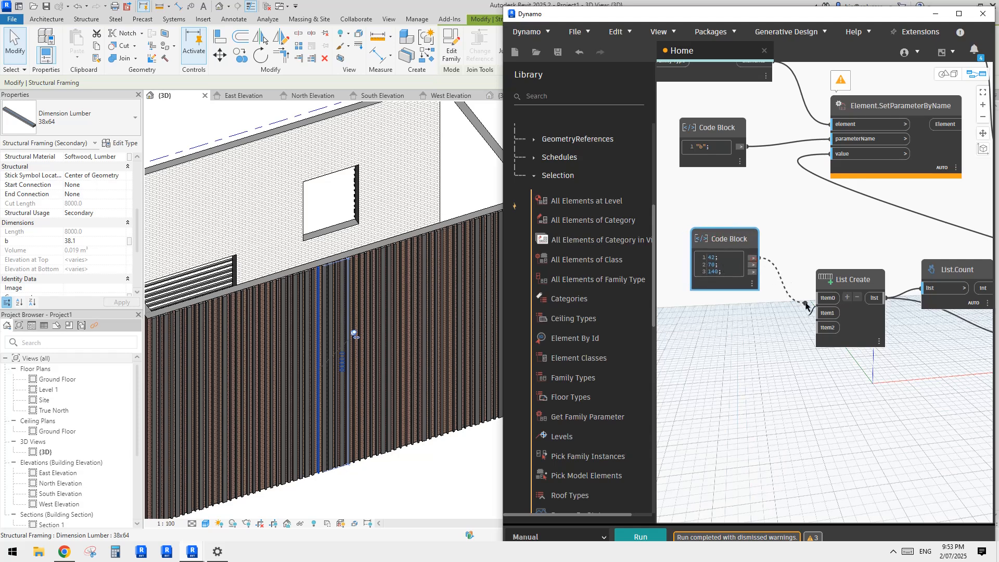
pyautogui.moveTo(751, 258); pyautogui.dragTo(823, 314)
pyautogui.moveTo(752, 272); pyautogui.dragTo(827, 328)
pyautogui.scroll(-3, 749, 364)
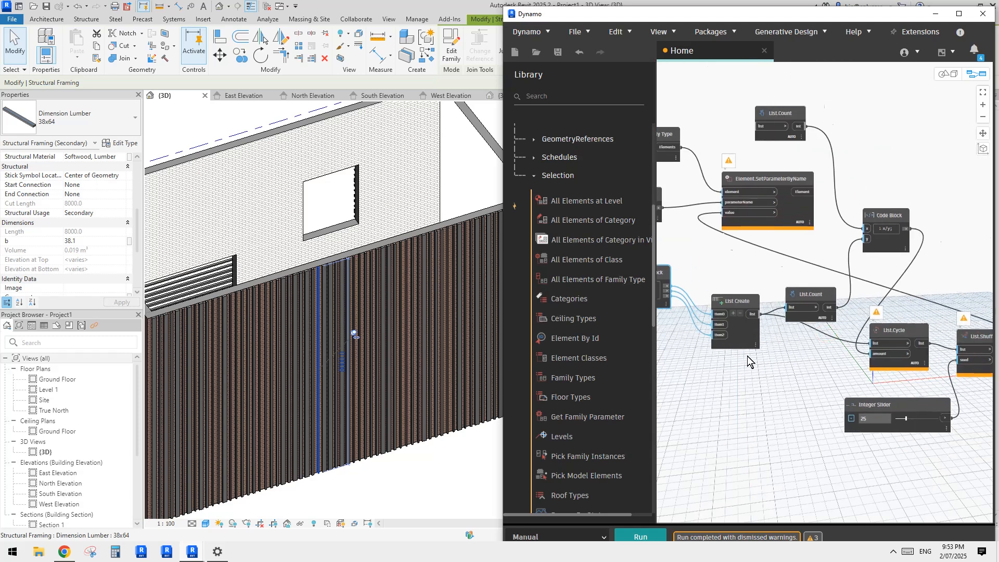
# Step: Connect the Elements output of All Elements of Family Type to the list input of the List.Count feeding x
pyautogui.moveTo(835, 337); pyautogui.dragTo(799, 339, button='middle')
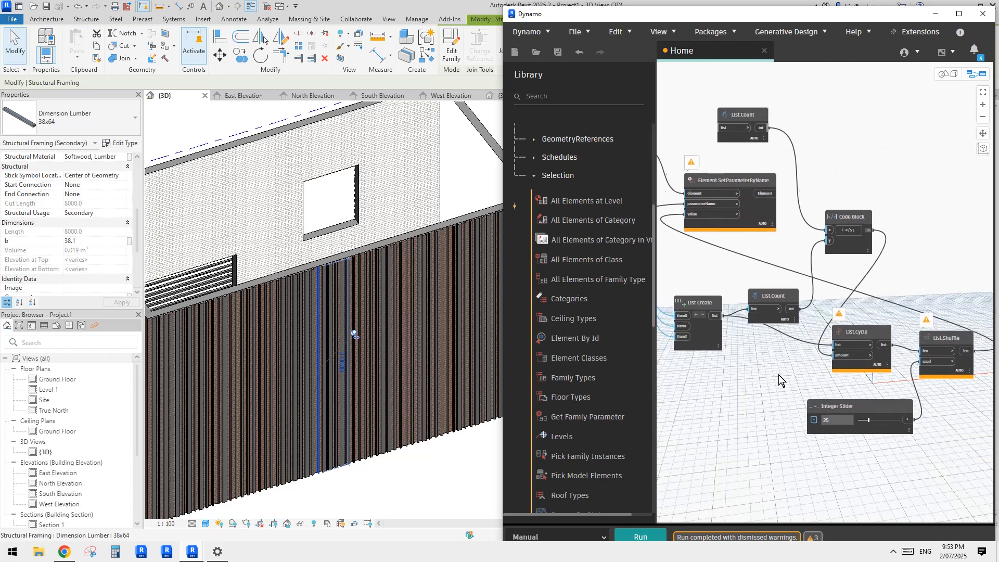
pyautogui.moveTo(803, 232); pyautogui.dragTo(767, 233, button='middle')
pyautogui.moveTo(755, 365); pyautogui.dragTo(806, 334, button='middle')
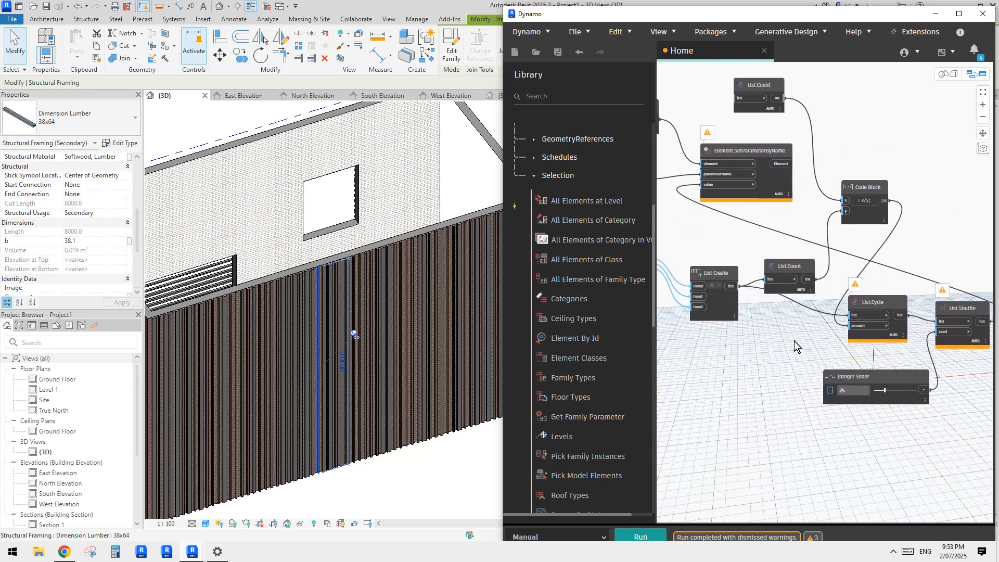
pyautogui.moveTo(694, 320); pyautogui.dragTo(748, 313, button='middle')
pyautogui.scroll(1, 748, 312)
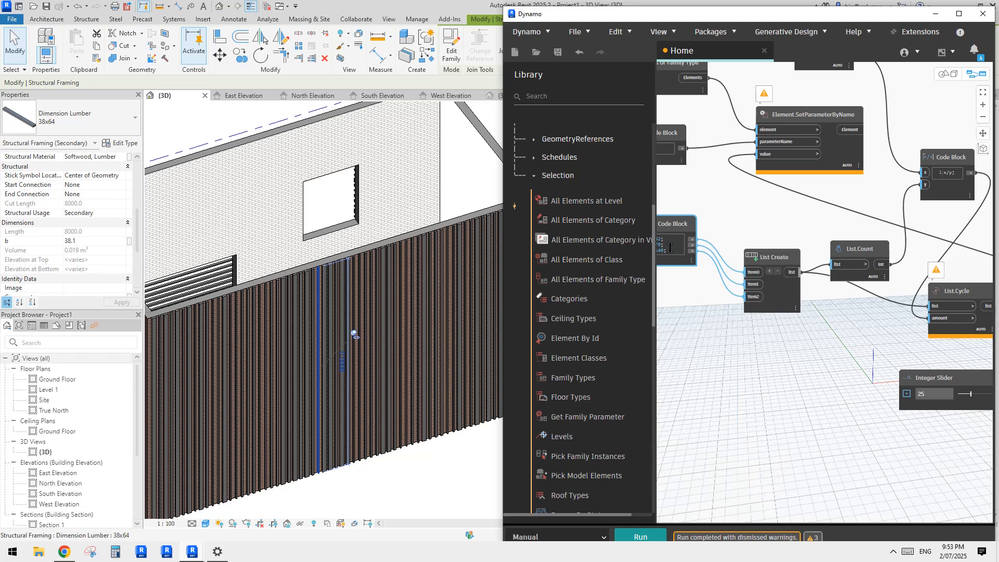
pyautogui.moveTo(814, 300); pyautogui.dragTo(772, 298, button='middle')
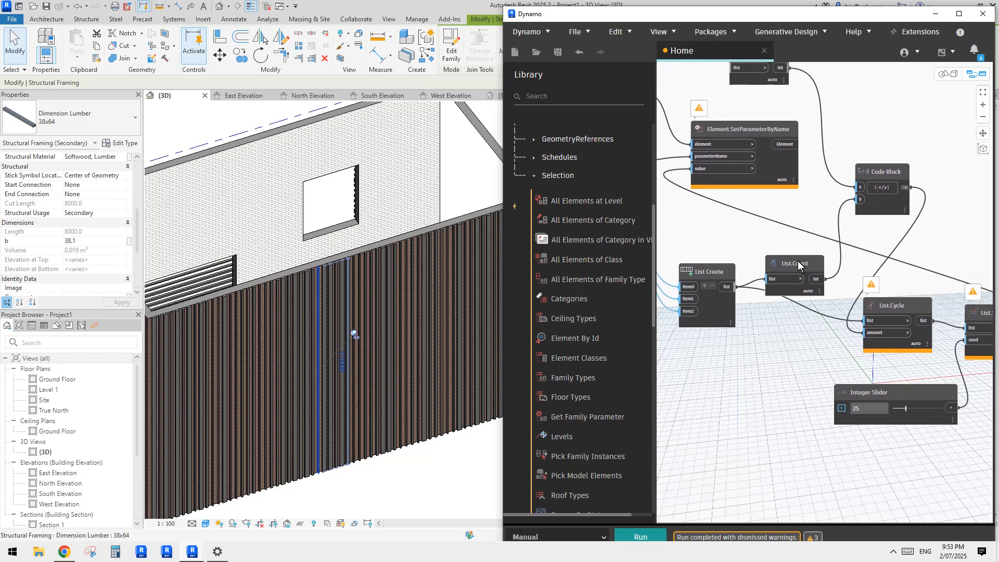
pyautogui.moveTo(917, 245); pyautogui.dragTo(896, 271, button='middle')
pyautogui.moveTo(724, 158); pyautogui.dragTo(826, 223, button='middle')
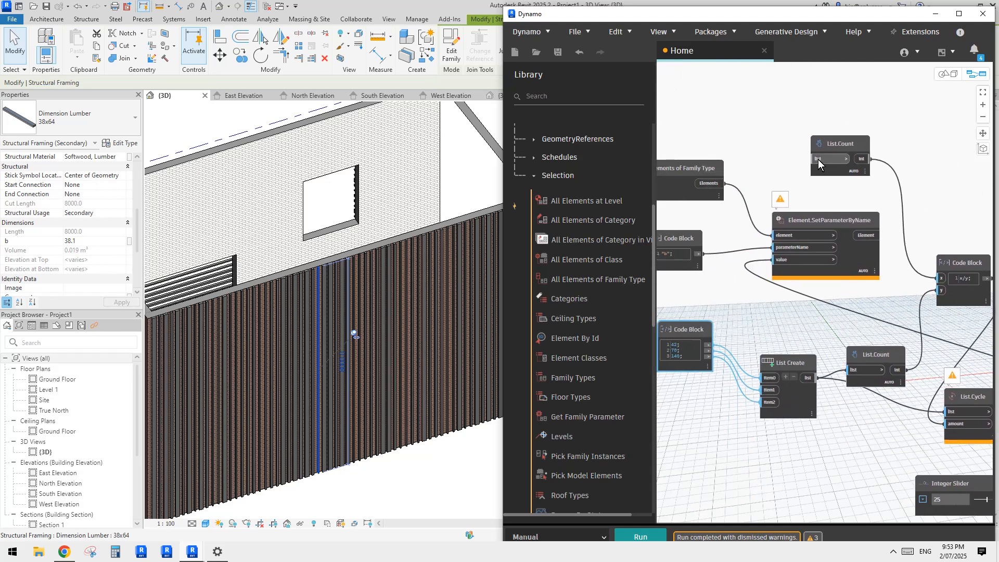
pyautogui.moveTo(850, 191); pyautogui.dragTo(790, 176, button='middle')
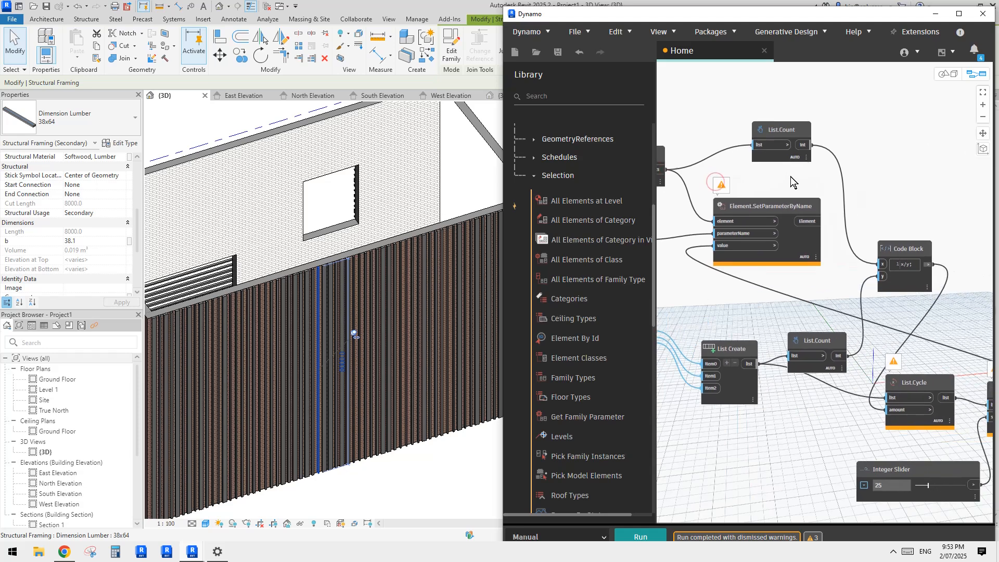
pyautogui.moveTo(848, 292); pyautogui.dragTo(847, 290, button='middle')
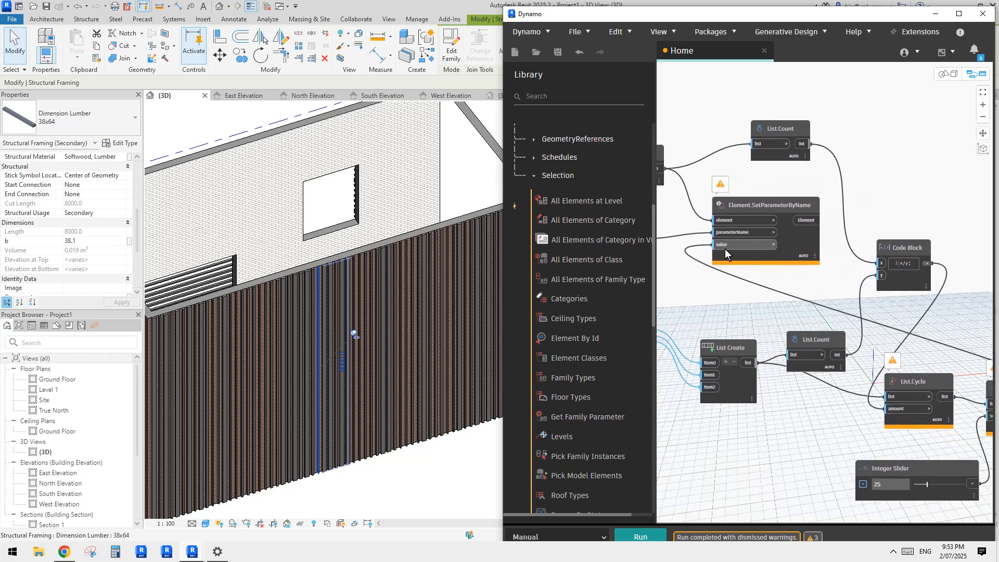
# Step: Disconnect the wire from Element.SetParameterByName's value input and run the graph
pyautogui.click(719, 245)
pyautogui.click(710, 277)
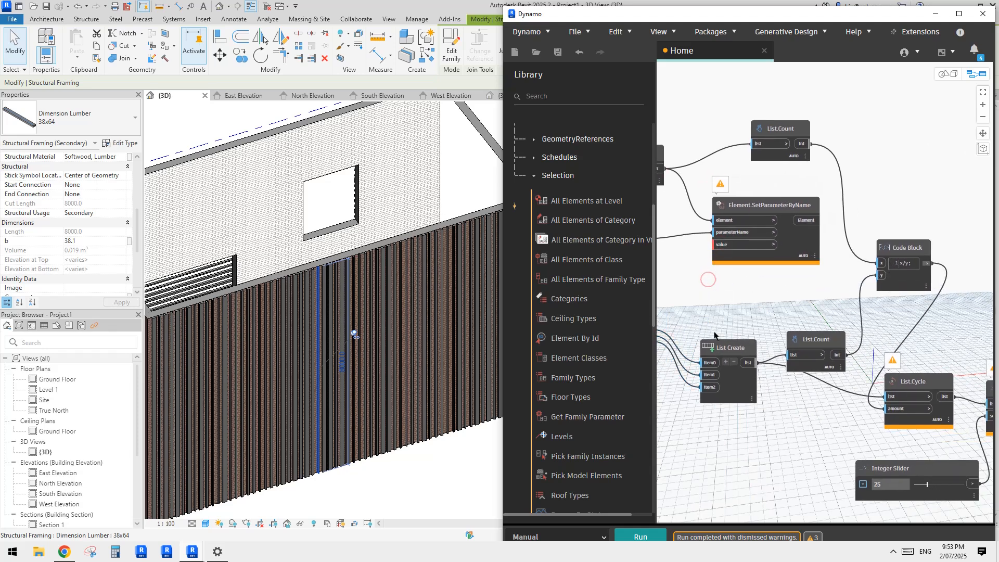
pyautogui.click(643, 536)
# Step: Pin the List.Shuffle output preview and look through its list of shuffled widths
pyautogui.moveTo(908, 352); pyautogui.dragTo(761, 279, button='middle')
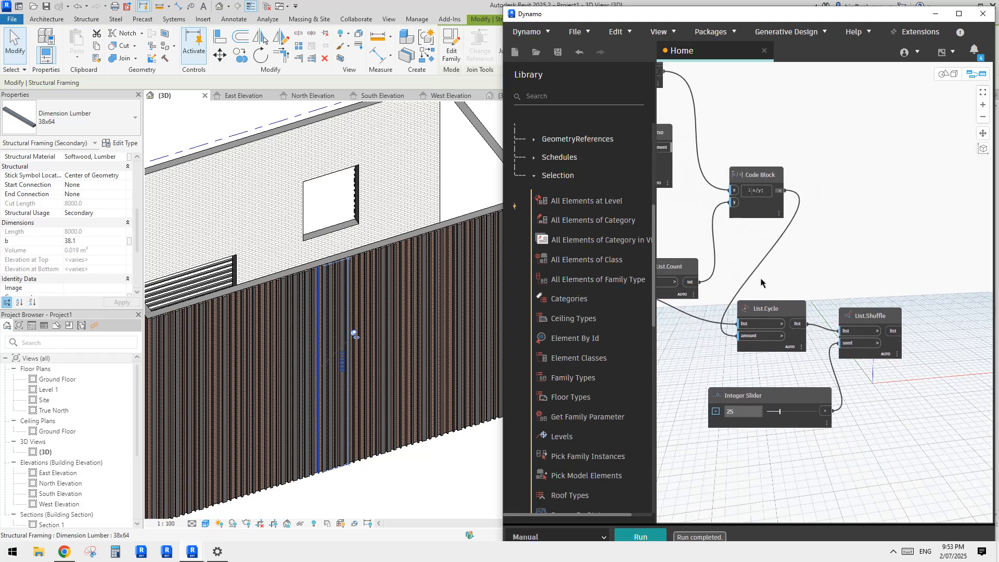
pyautogui.scroll(2, 874, 370)
pyautogui.moveTo(902, 347)
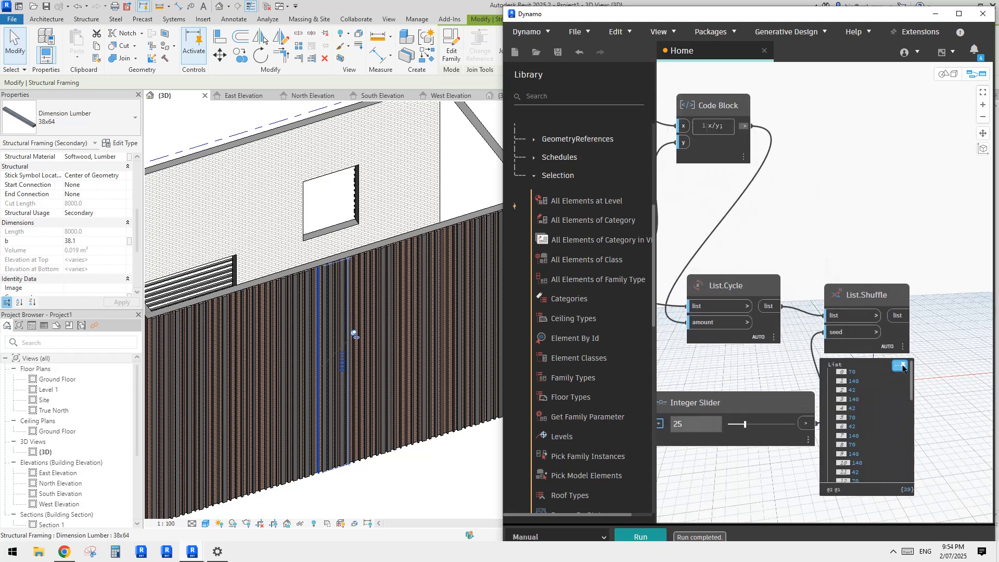
pyautogui.click(903, 366)
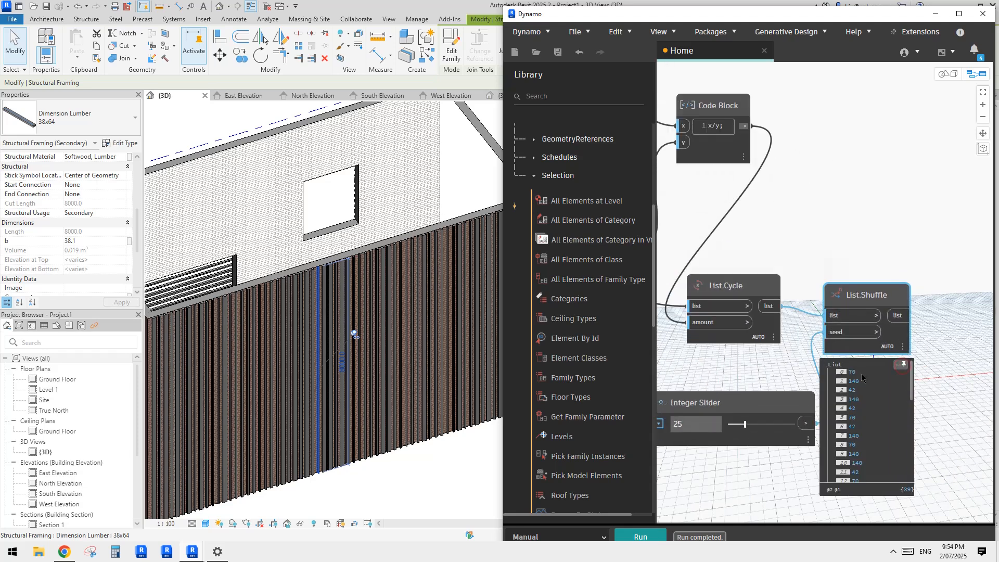
pyautogui.scroll(-3, 866, 413)
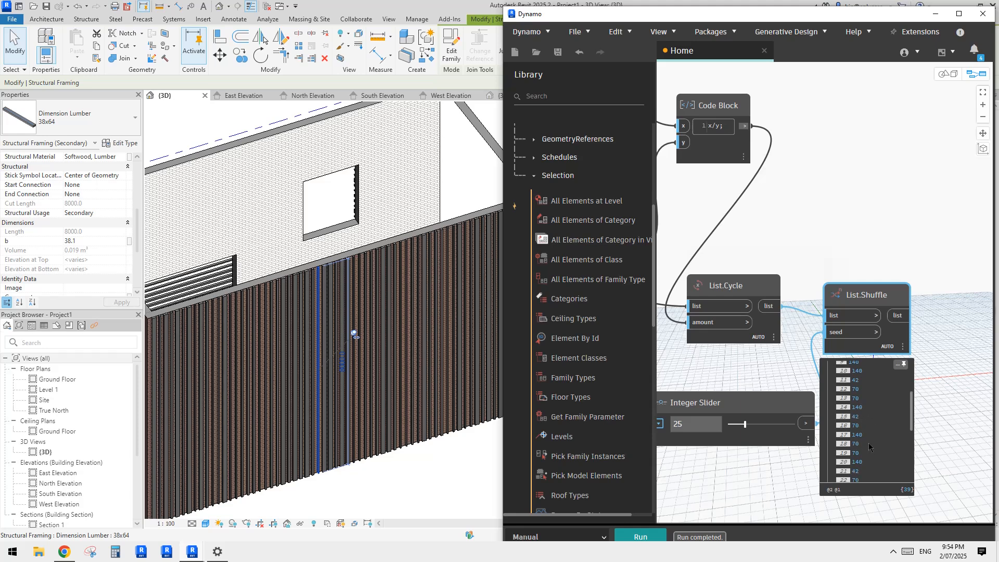
# Step: Connect the List.Shuffle output to the value input of Element.SetParameterByName and run the graph
pyautogui.moveTo(790, 249); pyautogui.dragTo(883, 235, button='middle')
pyautogui.scroll(-2, 883, 235)
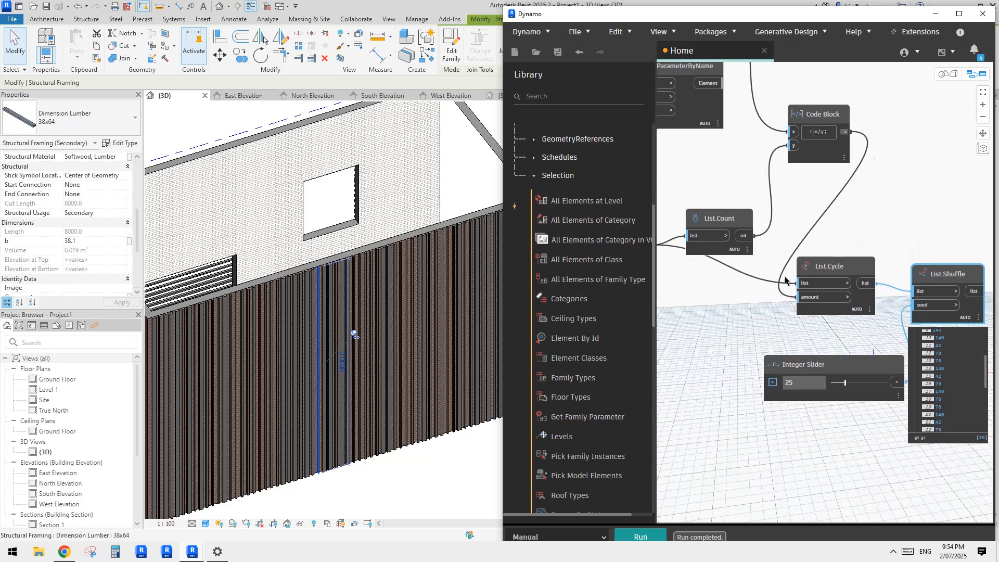
pyautogui.moveTo(785, 281); pyautogui.dragTo(942, 271, button='middle')
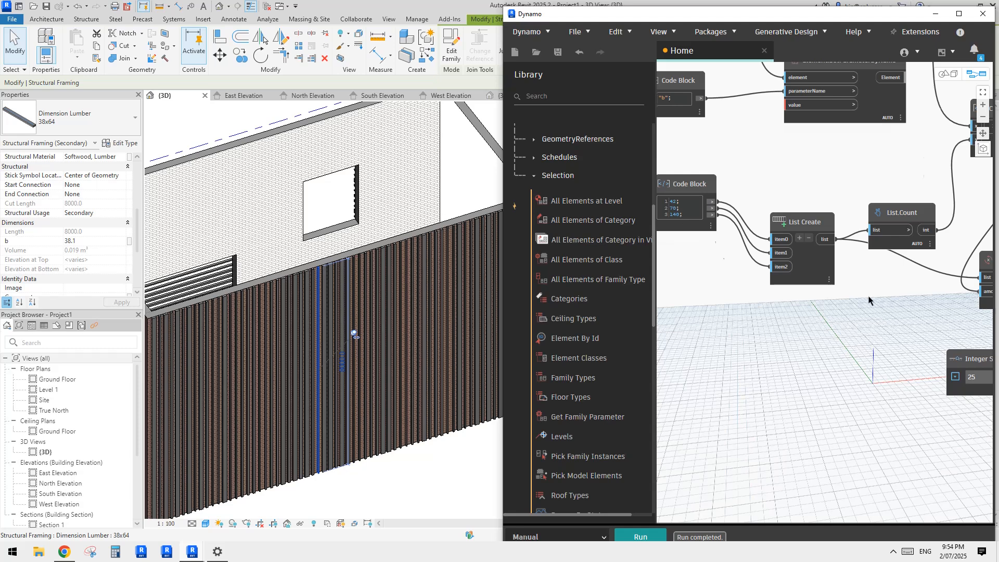
pyautogui.moveTo(911, 307); pyautogui.dragTo(856, 336, button='middle')
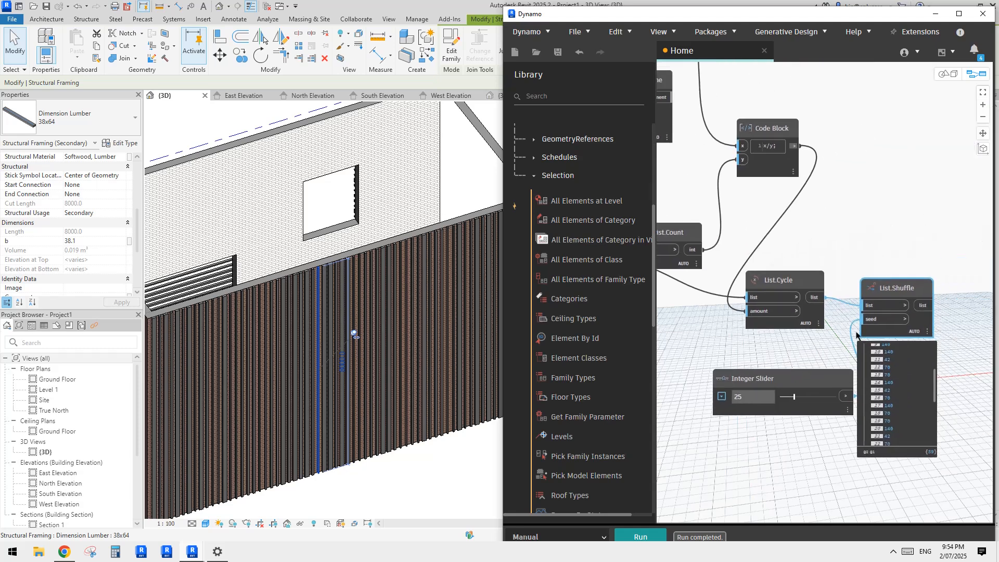
pyautogui.click(924, 305)
pyautogui.moveTo(811, 232); pyautogui.dragTo(917, 287, button='middle')
pyautogui.moveTo(802, 237); pyautogui.dragTo(839, 293, button='middle')
pyautogui.click(811, 237)
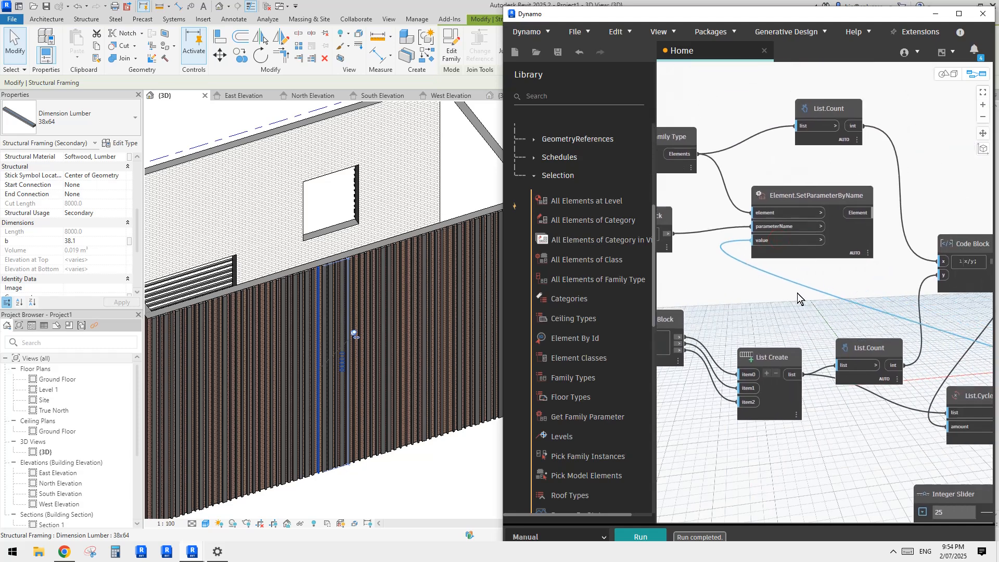
pyautogui.click(647, 535)
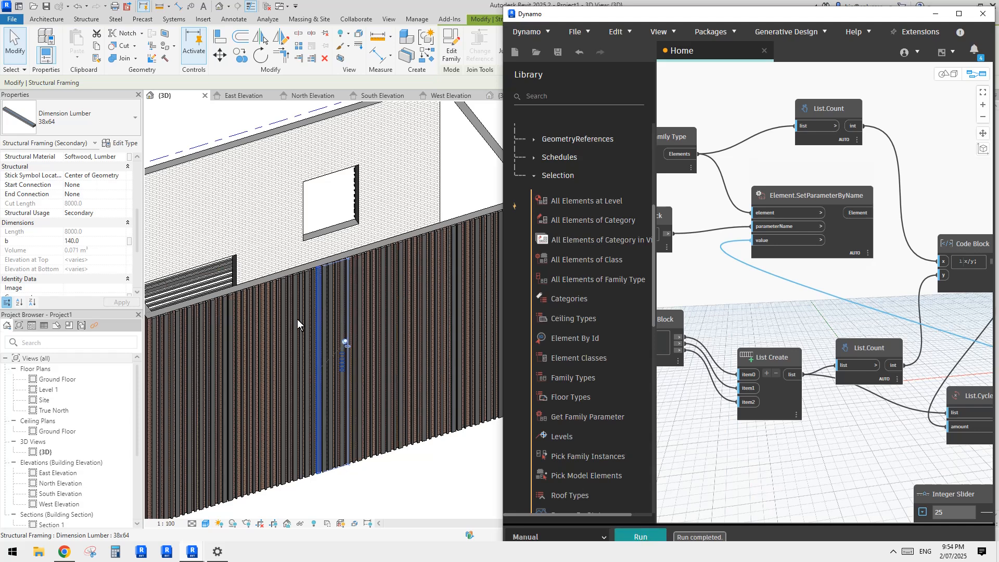
pyautogui.scroll(-5, 298, 319)
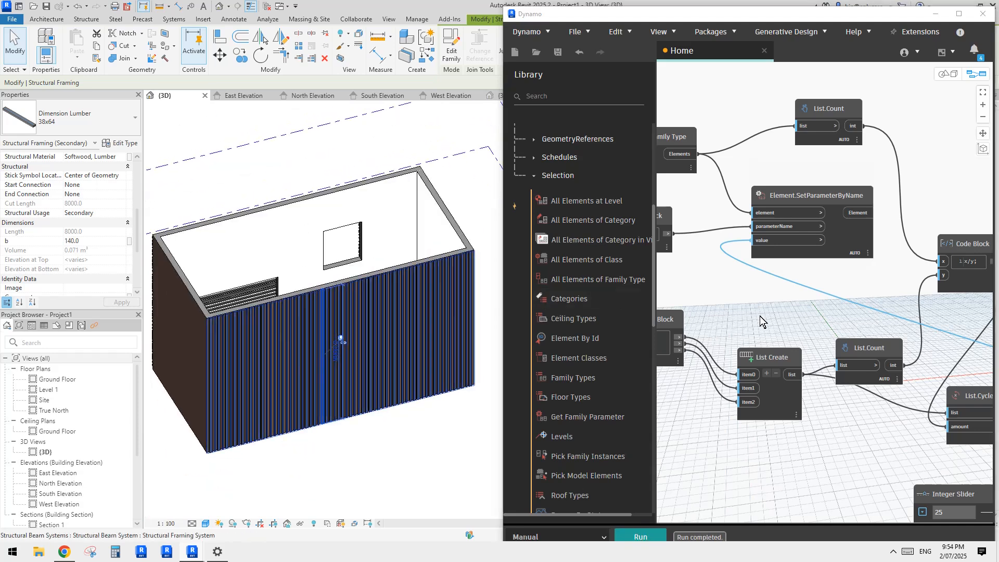
# Step: Switch the graph's run mode from Manual to Automatic
pyautogui.moveTo(760, 316); pyautogui.dragTo(727, 301, button='middle')
pyautogui.click(601, 535)
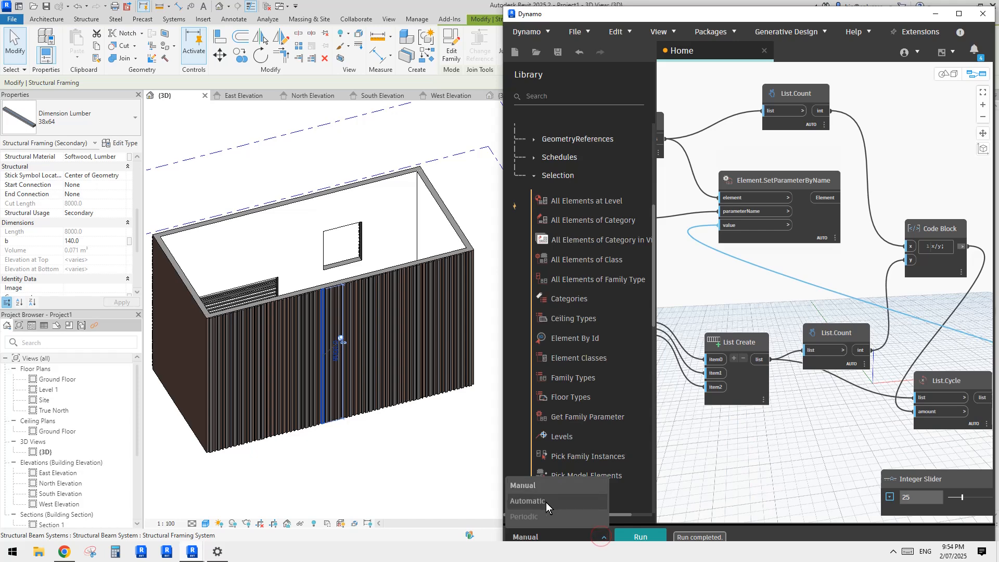
pyautogui.click(546, 501)
# Step: Try different shuffle seeds with the Integer Slider, ending at 90, and compare the slat patterns on the facade
pyautogui.moveTo(819, 420); pyautogui.dragTo(738, 394, button='middle')
pyautogui.scroll(6, 753, 410)
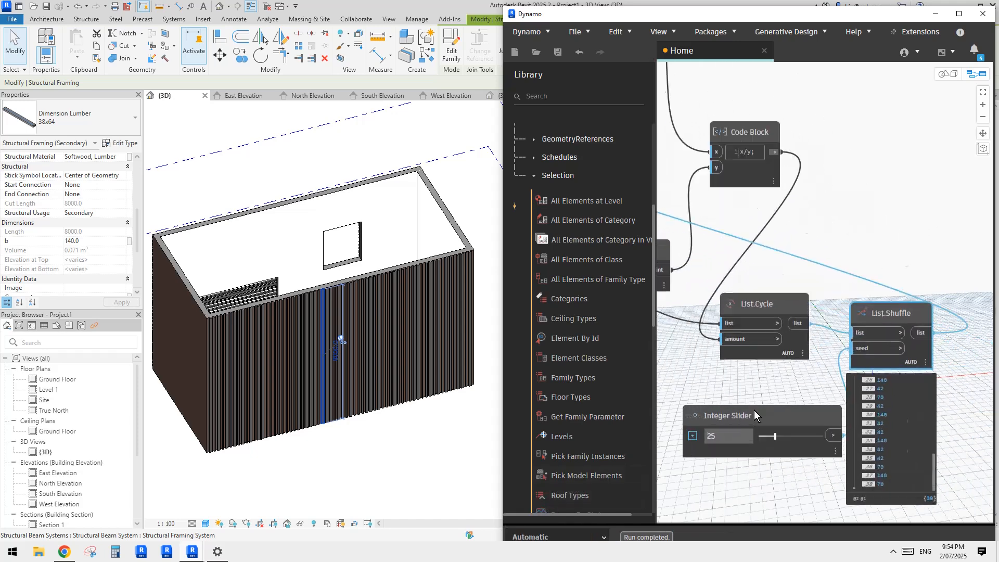
pyautogui.moveTo(770, 446); pyautogui.dragTo(833, 445)
pyautogui.keyDown('shift'); pyautogui.moveTo(350, 333); pyautogui.dragTo(370, 324, button='middle'); pyautogui.keyUp('shift')
pyautogui.scroll(3, 383, 357)
pyautogui.scroll(1, 363, 319)
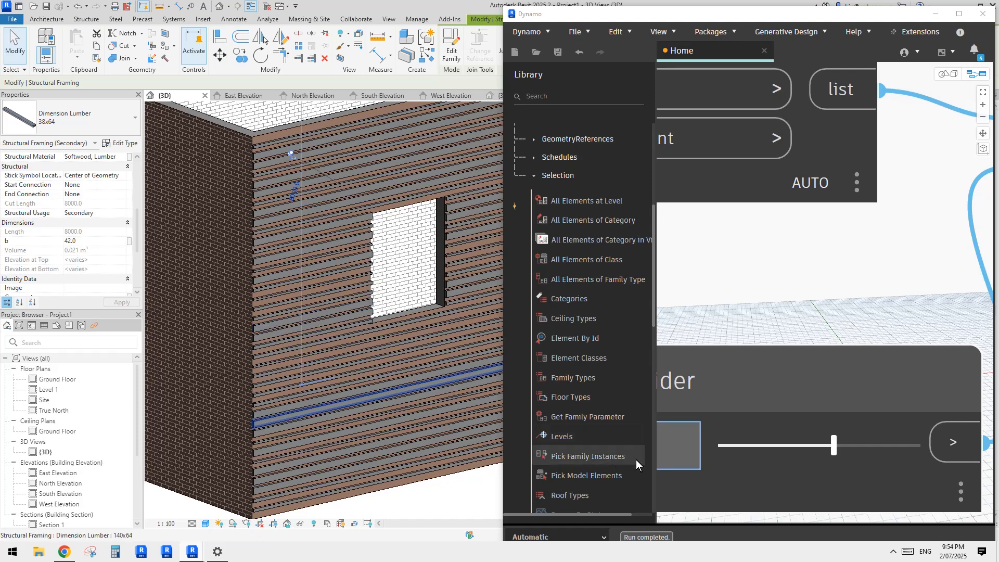
pyautogui.moveTo(745, 445); pyautogui.dragTo(882, 446)
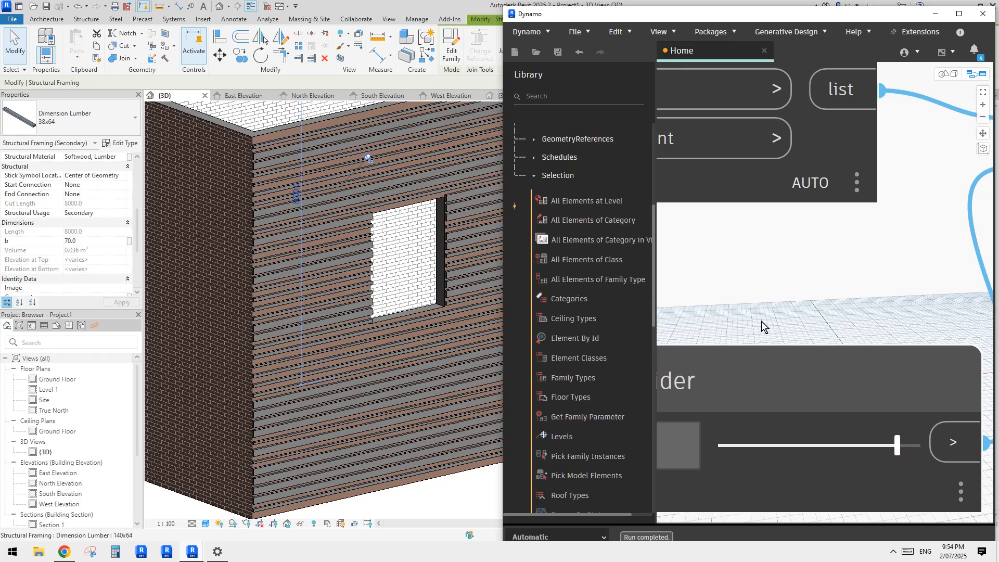
# Step: Trace the graph back from List.Shuffle and examine the list of slats output by All Elements of Family Type
pyautogui.scroll(-6, 772, 295)
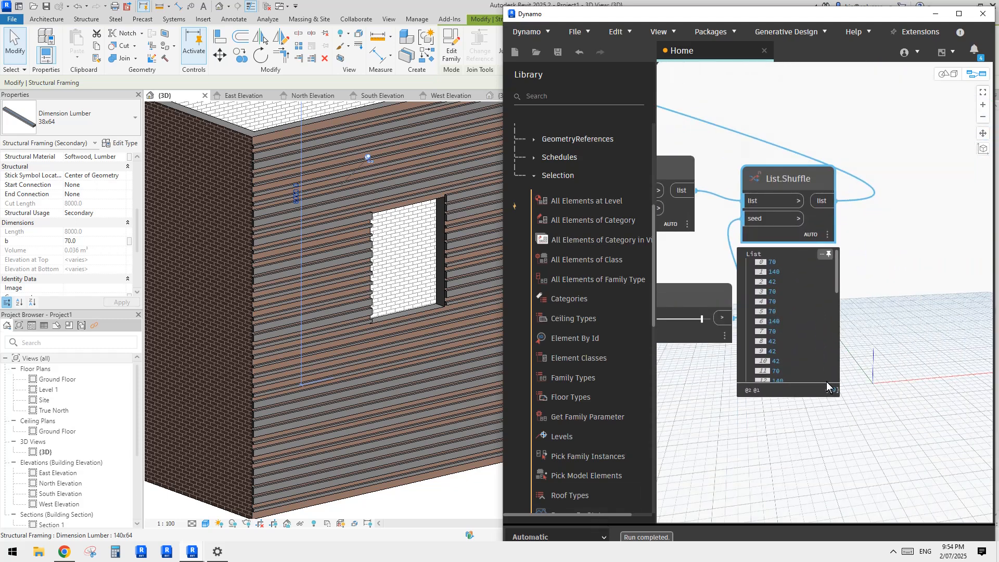
pyautogui.moveTo(727, 225); pyautogui.dragTo(922, 350, button='middle')
pyautogui.moveTo(817, 275); pyautogui.dragTo(883, 348, button='middle')
pyautogui.scroll(-3, 801, 245)
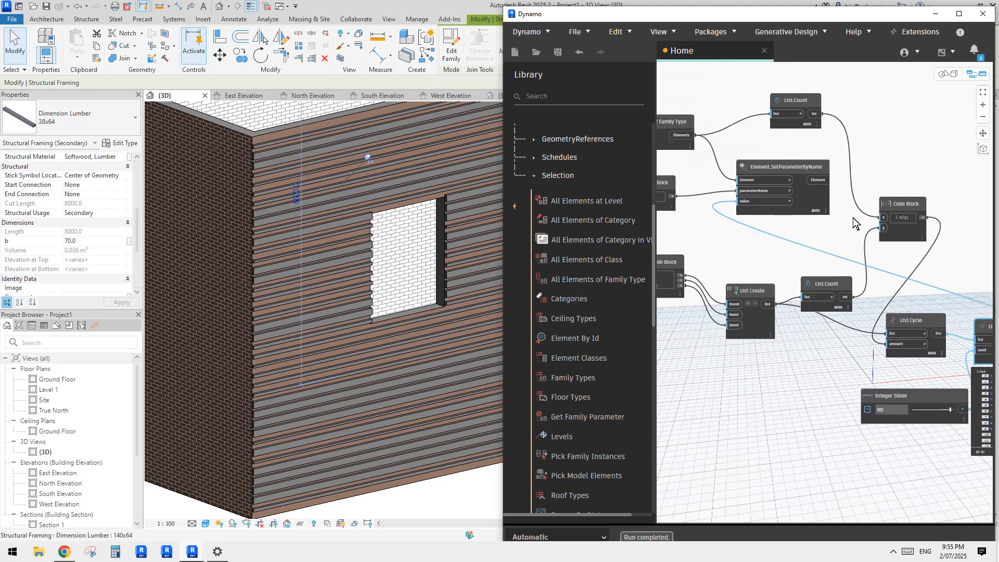
pyautogui.scroll(3, 832, 209)
pyautogui.scroll(-1, 779, 218)
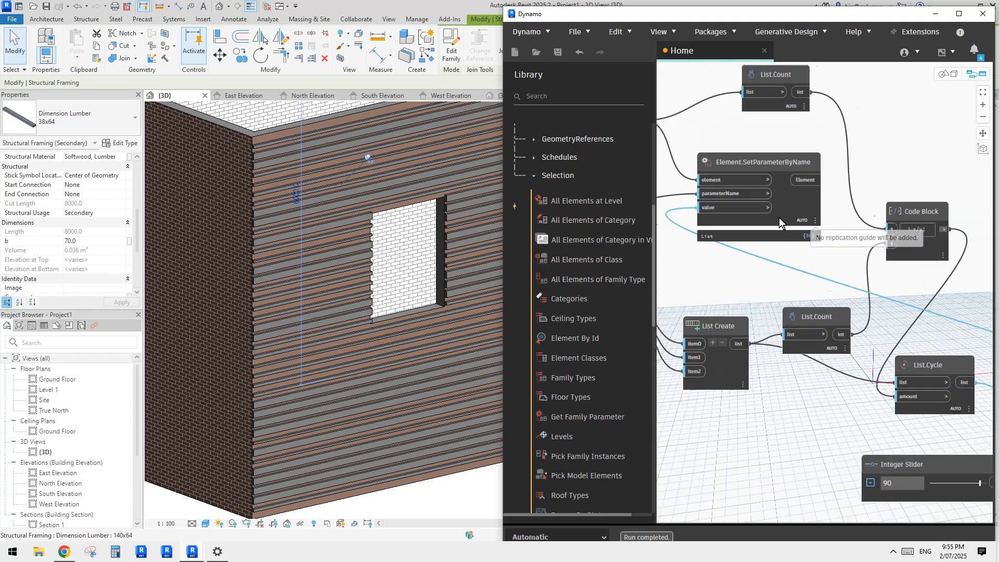
pyautogui.scroll(-2, 779, 218)
pyautogui.moveTo(676, 211); pyautogui.dragTo(825, 223, button='middle')
pyautogui.scroll(3, 809, 225)
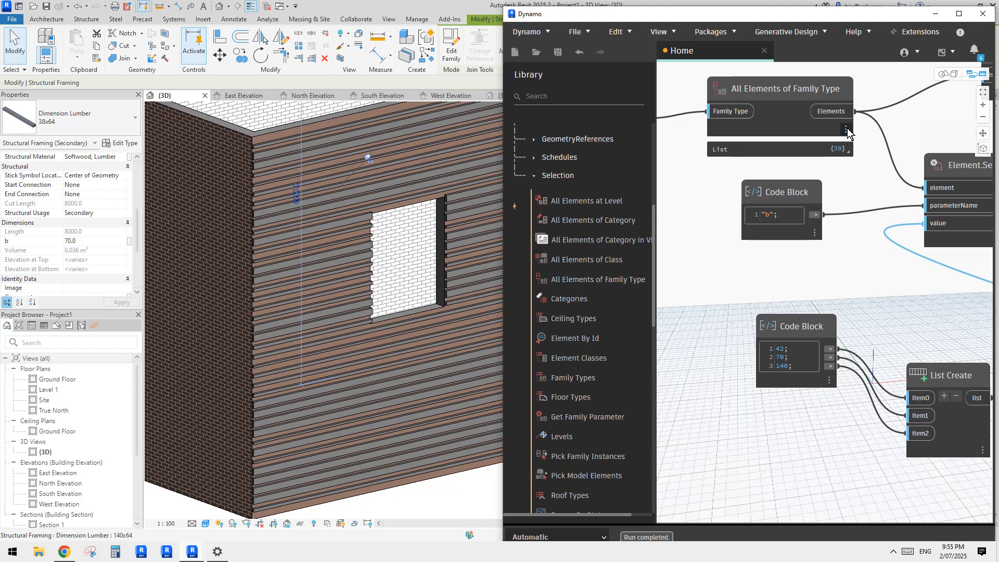
pyautogui.moveTo(847, 152)
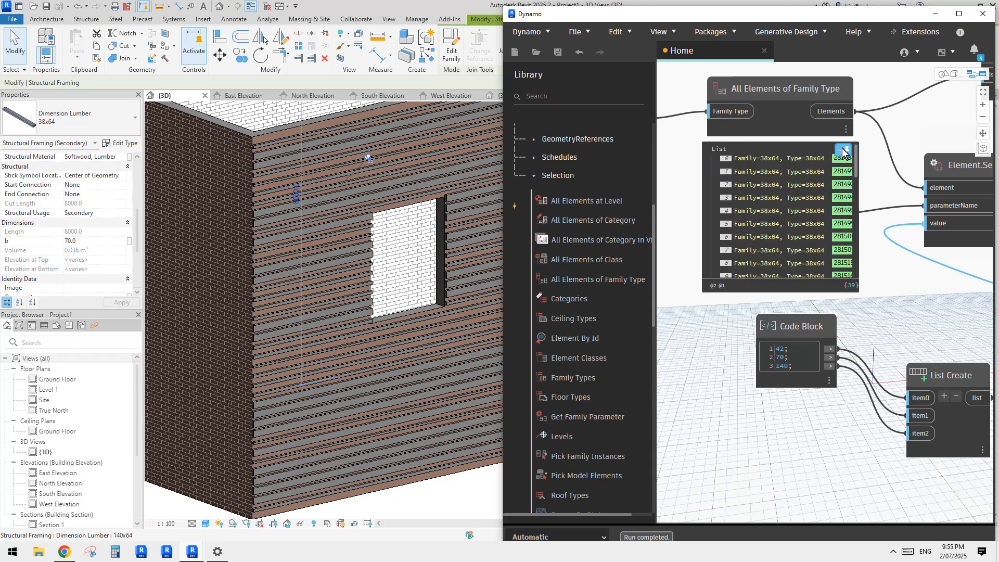
# Step: Select all 140x64 slats in the project, examine where they occur on the building, and clear the selection
pyautogui.click(339, 228)
pyautogui.press('s')
pyautogui.press('a')
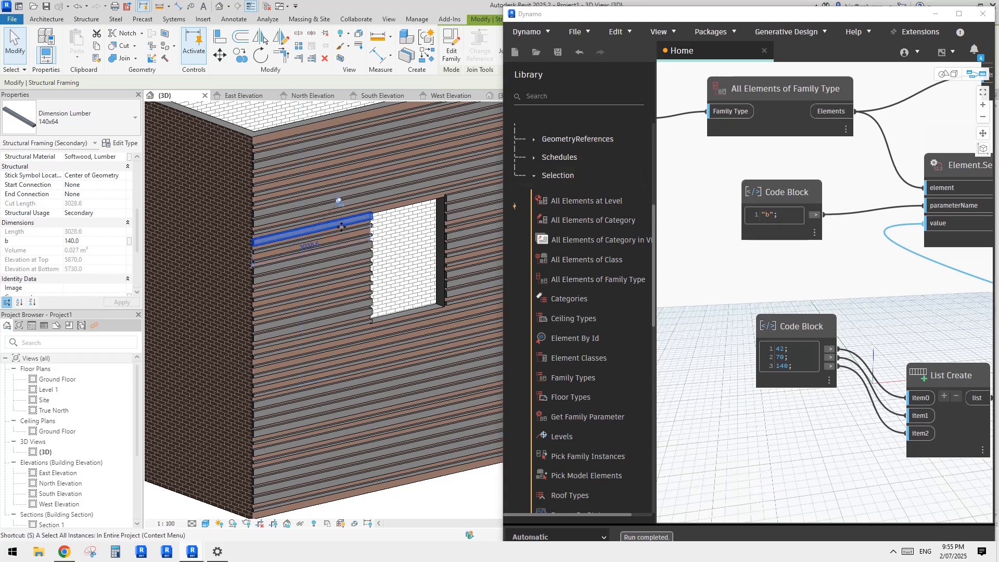
pyautogui.scroll(-4, 340, 229)
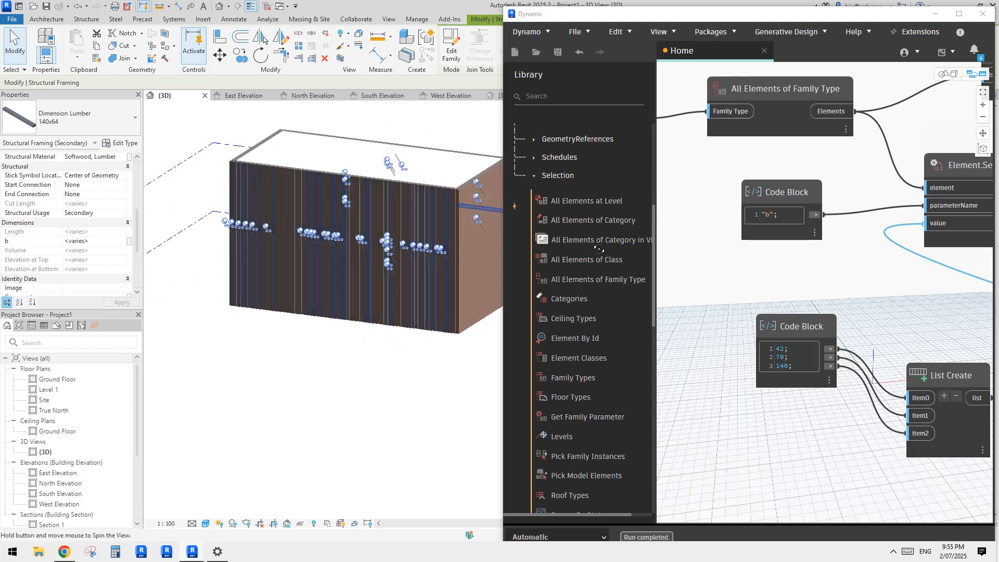
pyautogui.scroll(6, 365, 218)
pyautogui.press('Escape')
# Step: Select all 64x64 slats in the project, change their type to Dimension Lumber 38x64, and clear the selection
pyautogui.click(392, 187)
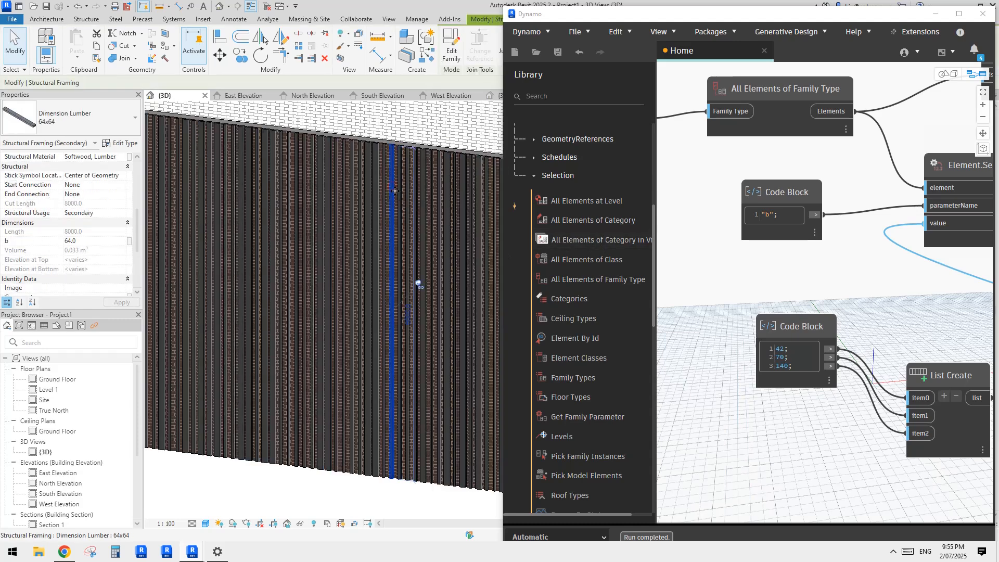
pyautogui.press('s')
pyautogui.press('a')
pyautogui.scroll(-3, 405, 209)
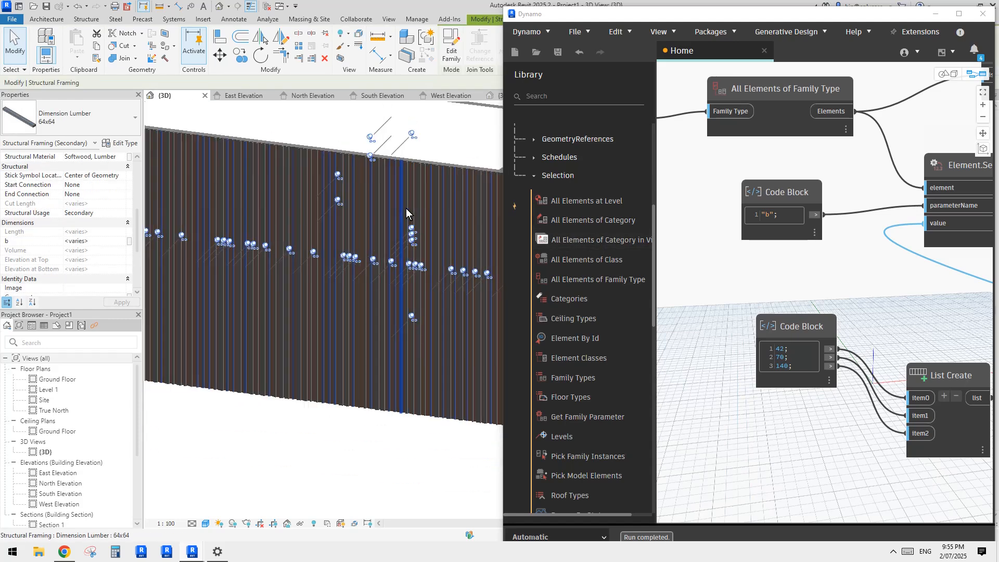
pyautogui.click(118, 126)
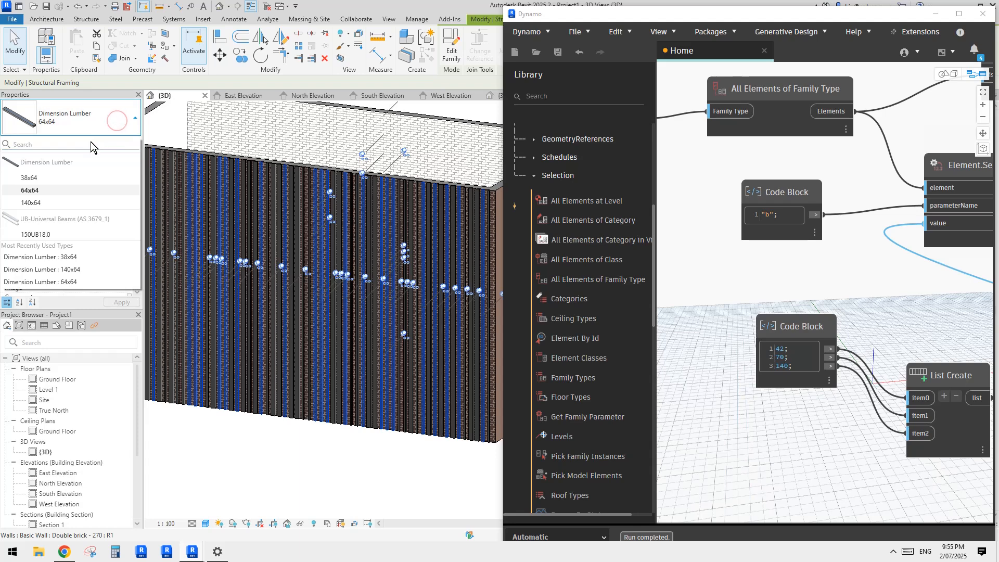
pyautogui.click(88, 177)
pyautogui.scroll(2, 401, 214)
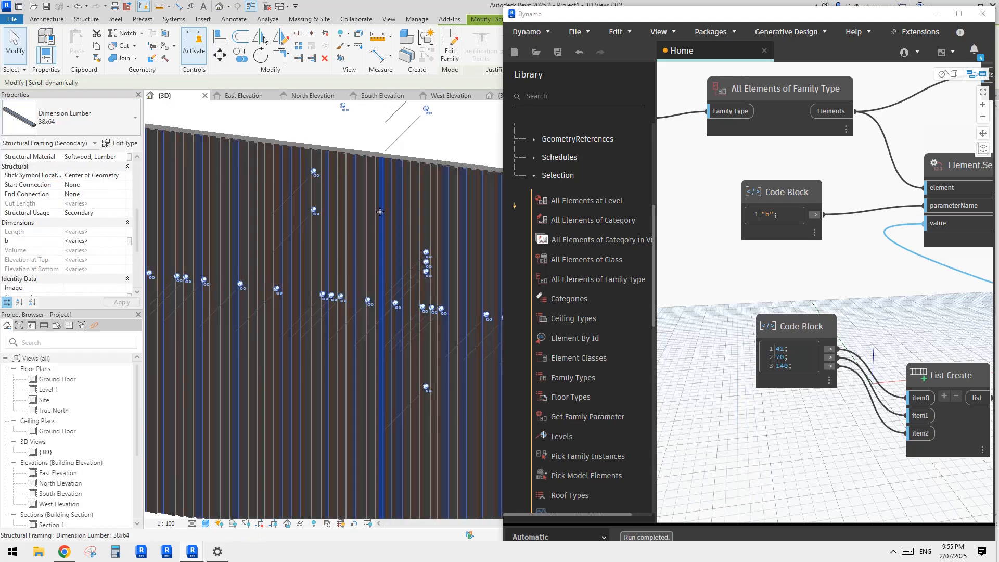
pyautogui.press('Escape')
# Step: Select all 140x64 slats in the project, change their type to Dimension Lumber 38x64, and clear the selection
pyautogui.click(371, 198)
pyautogui.press('s')
pyautogui.press('a')
pyautogui.click(80, 120)
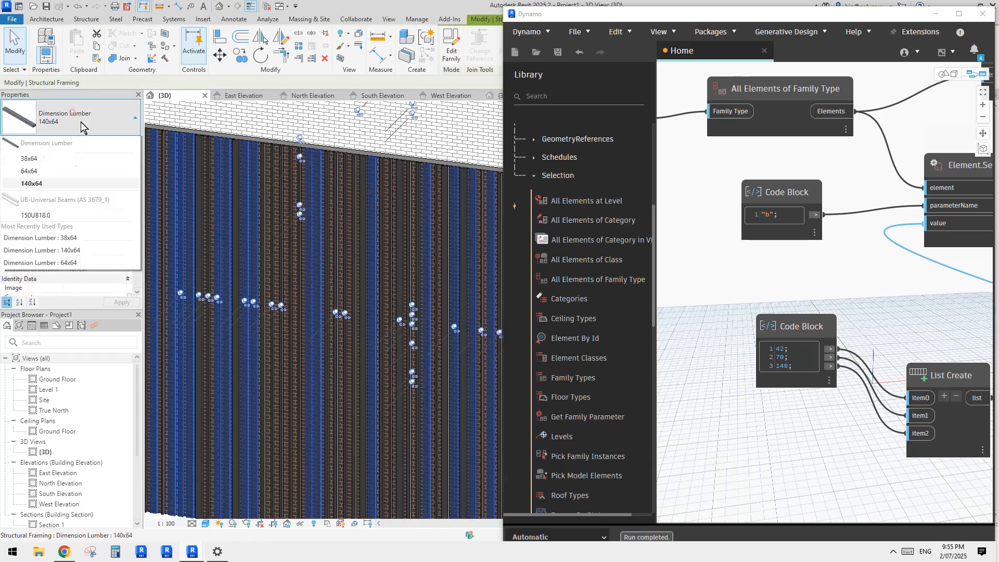
pyautogui.click(48, 178)
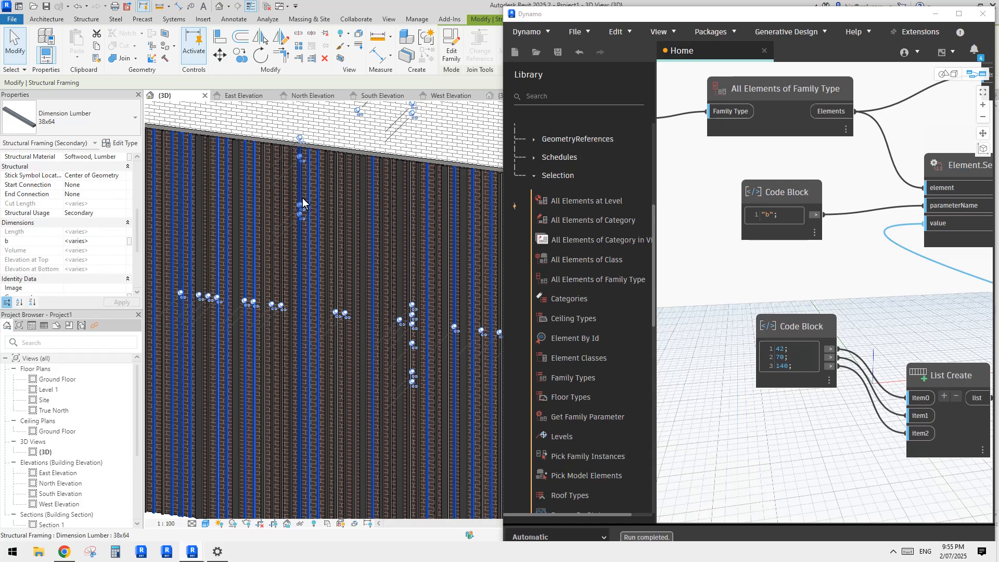
pyautogui.press('Escape')
# Step: Select all 38x64 slats in the project and inspect them on the facades around the building
pyautogui.scroll(-4, 301, 198)
pyautogui.keyDown('shift'); pyautogui.moveTo(458, 209); pyautogui.dragTo(275, 217, button='middle'); pyautogui.keyUp('shift')
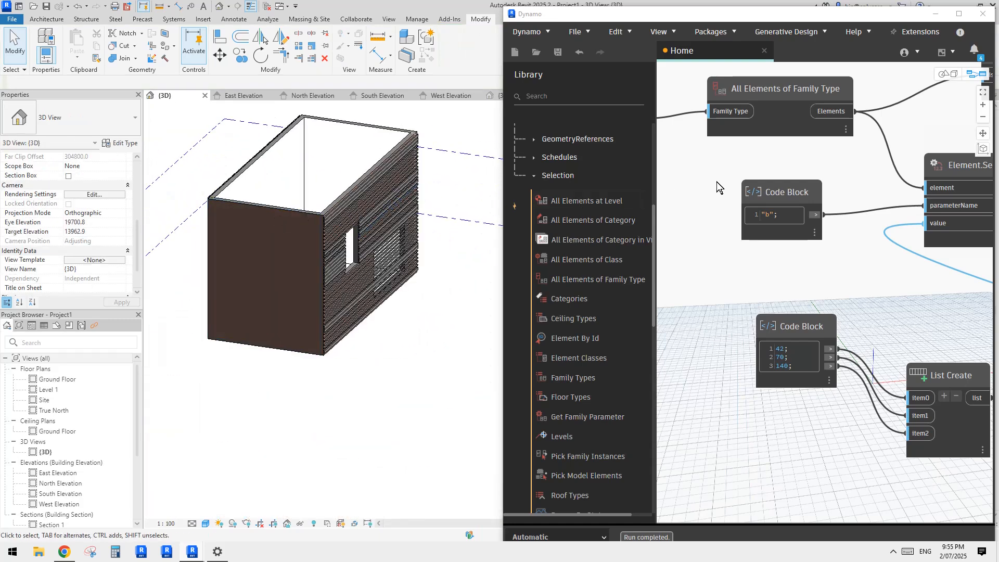
pyautogui.scroll(3, 348, 209)
pyautogui.click(363, 206)
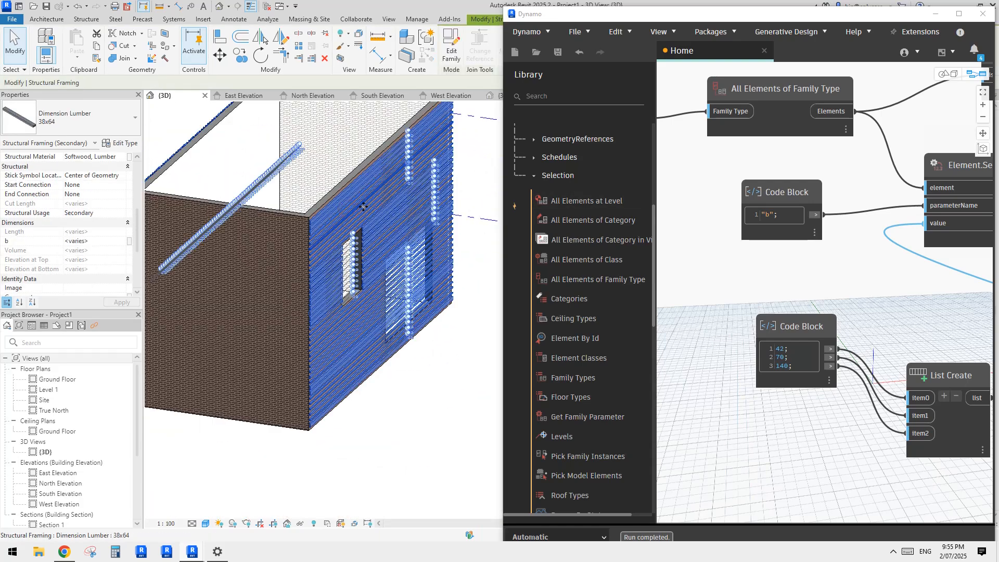
pyautogui.scroll(-2, 359, 208)
pyautogui.keyDown('shift'); pyautogui.moveTo(268, 230); pyautogui.dragTo(508, 205, button='middle'); pyautogui.keyUp('shift')
pyautogui.keyDown('shift'); pyautogui.moveTo(438, 222); pyautogui.dragTo(475, 214, button='middle'); pyautogui.keyUp('shift')
pyautogui.scroll(3, 385, 214)
pyautogui.keyDown('shift'); pyautogui.moveTo(389, 214); pyautogui.dragTo(437, 217, button='middle'); pyautogui.keyUp('shift')
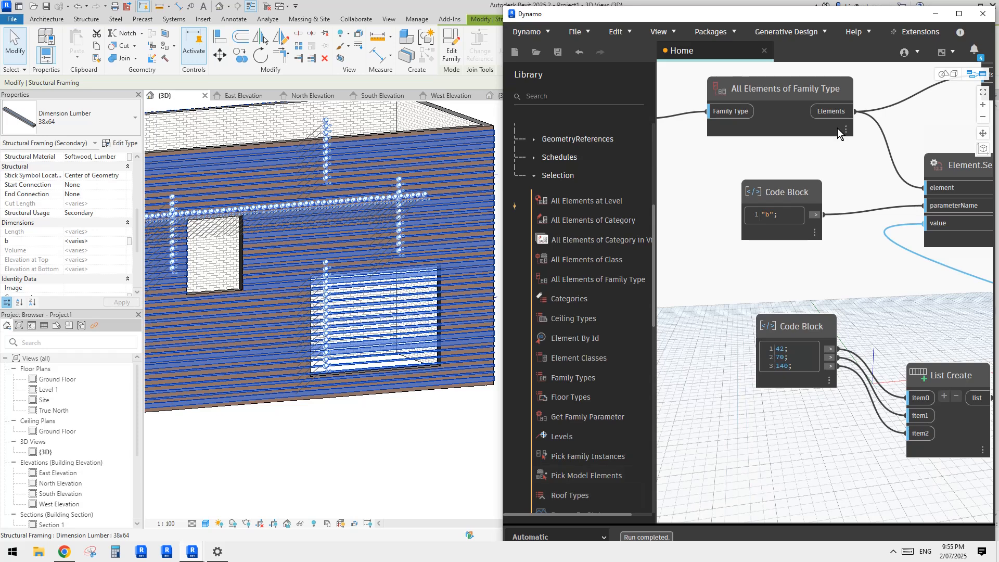
# Step: Examine the extended List.Shuffle output list alongside the selected slats on the window facade
pyautogui.moveTo(844, 133)
pyautogui.scroll(-1, 928, 280)
pyautogui.moveTo(928, 280); pyautogui.dragTo(713, 233, button='middle')
pyautogui.scroll(-3, 955, 299)
pyautogui.moveTo(954, 299); pyautogui.dragTo(706, 205, button='middle')
pyautogui.scroll(5, 843, 323)
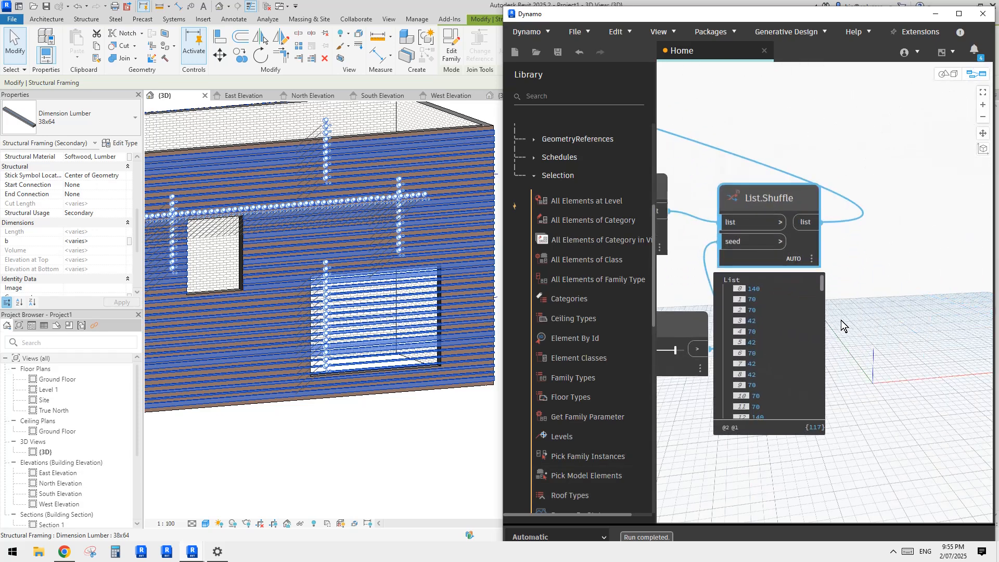
pyautogui.moveTo(376, 265); pyautogui.dragTo(385, 275, button='middle')
pyautogui.scroll(-1, 365, 266)
pyautogui.moveTo(740, 304); pyautogui.dragTo(780, 297, button='middle')
pyautogui.scroll(1, 399, 308)
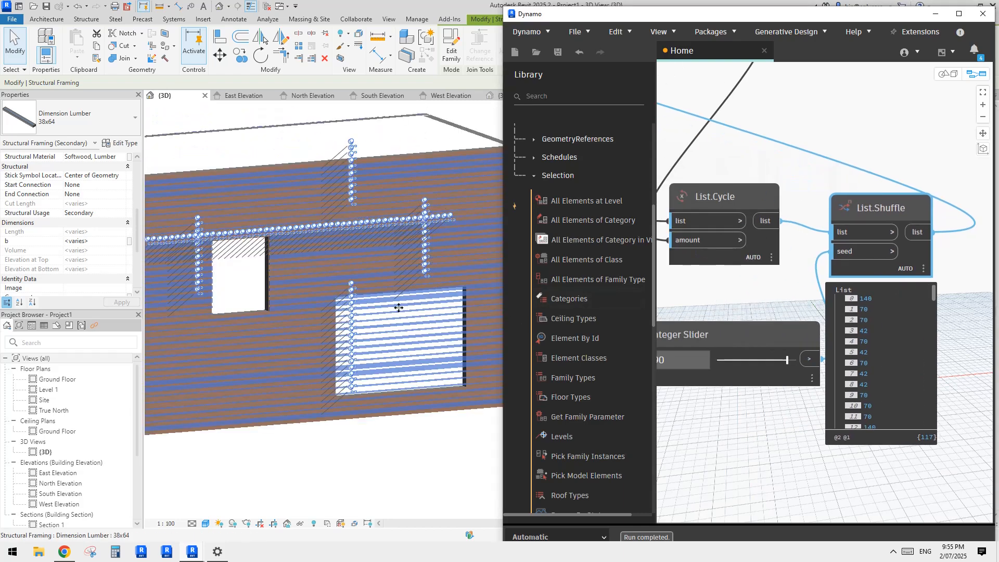
pyautogui.keyDown('shift'); pyautogui.moveTo(399, 308); pyautogui.dragTo(409, 313, button='middle'); pyautogui.keyUp('shift')
# Step: Clear the slat selection and step the Integer Slider seed through several values to 23, comparing the resulting facades
pyautogui.click(752, 411)
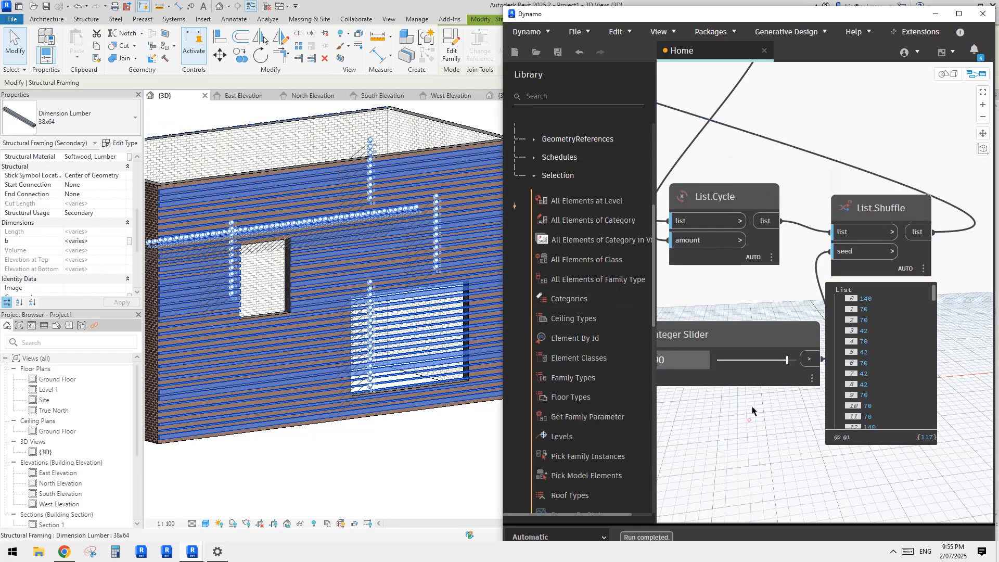
pyautogui.click(749, 362)
pyautogui.click(735, 363)
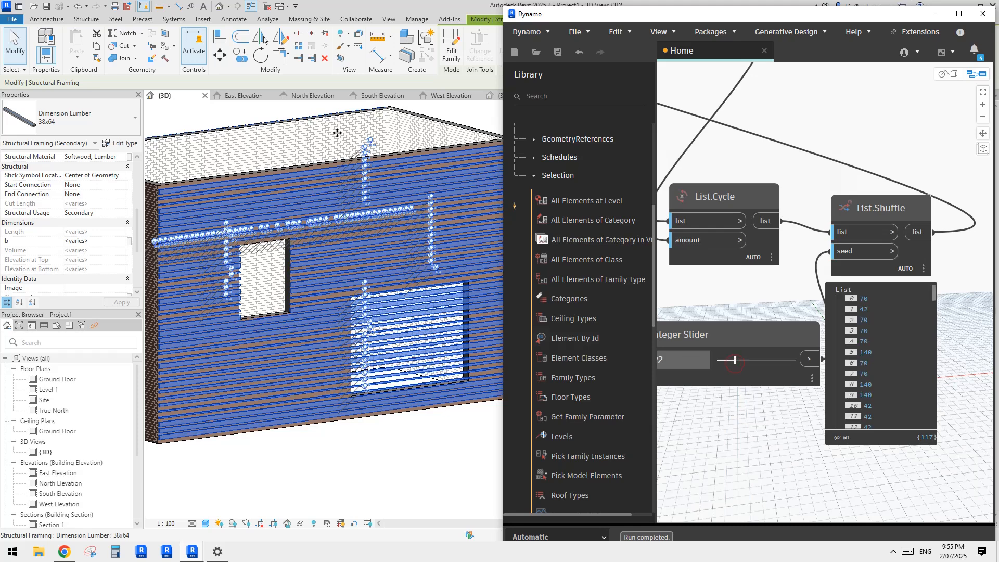
pyautogui.click(257, 111)
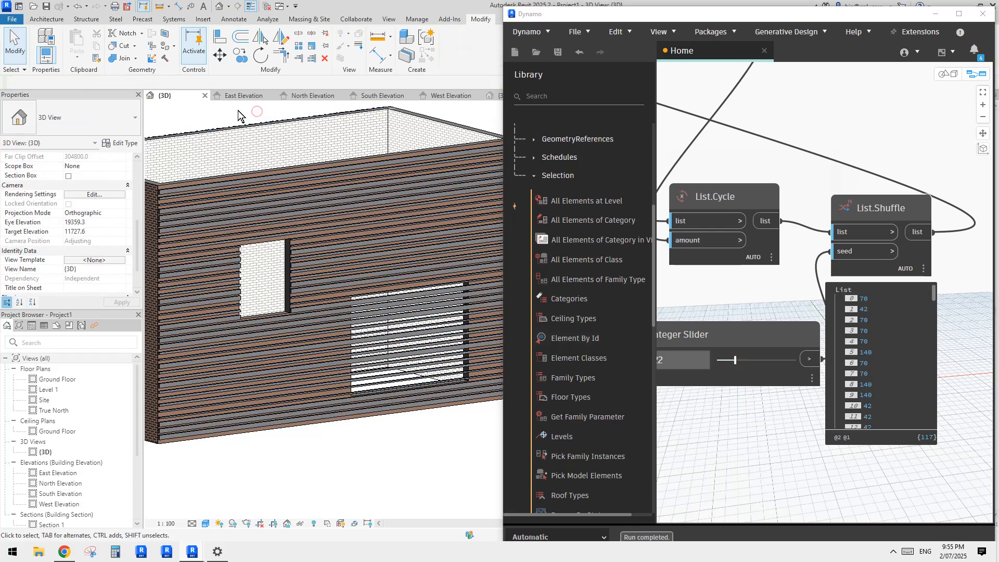
pyautogui.click(747, 362)
pyautogui.click(770, 365)
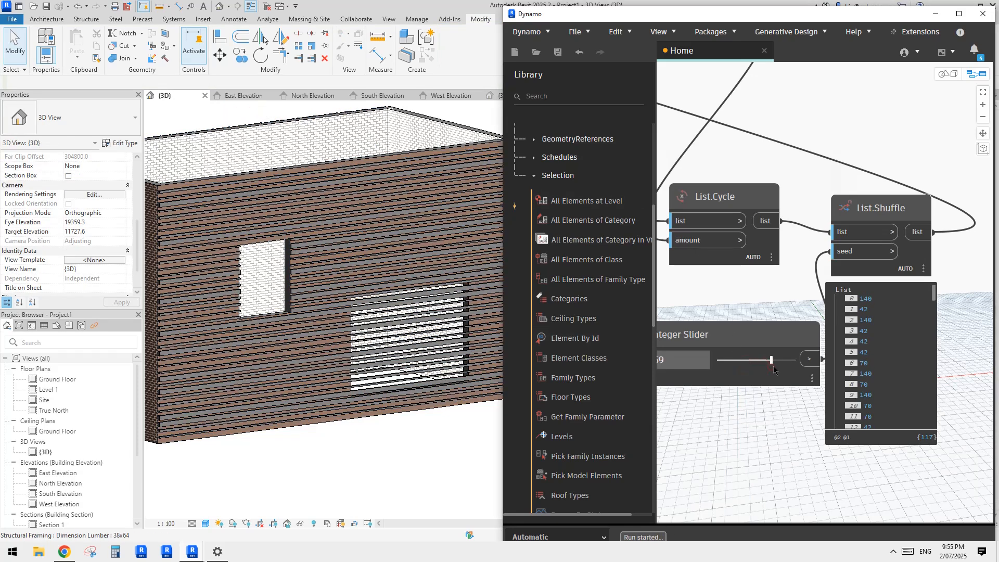
pyautogui.click(792, 364)
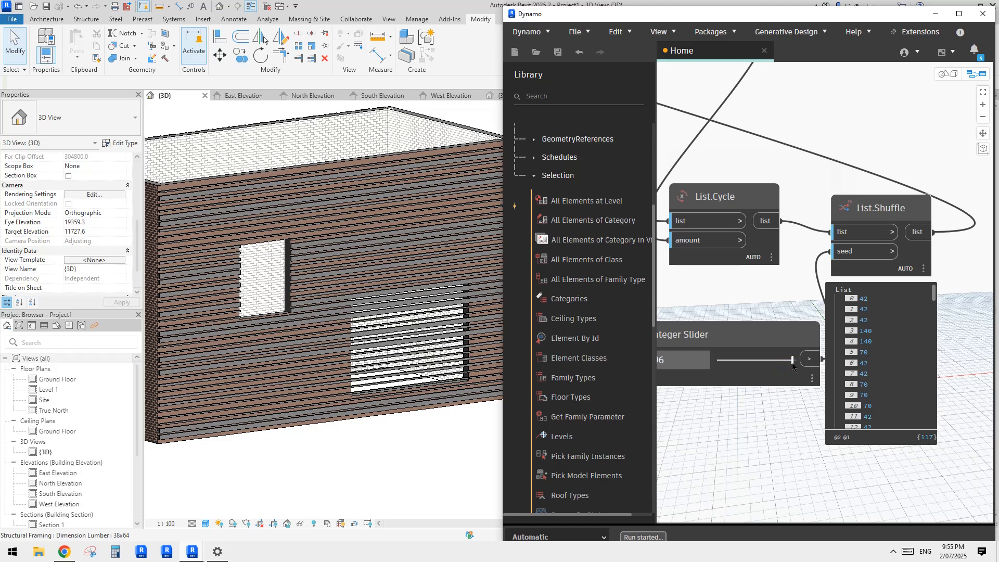
pyautogui.click(735, 362)
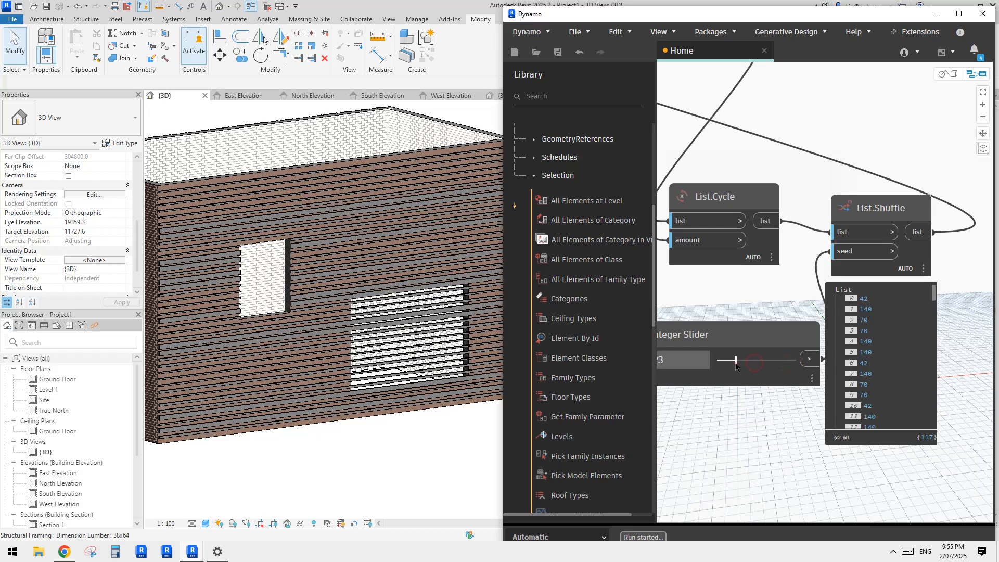
pyautogui.scroll(-3, 384, 297)
pyautogui.keyDown('shift'); pyautogui.moveTo(384, 297); pyautogui.dragTo(457, 323, button='middle'); pyautogui.keyUp('shift')
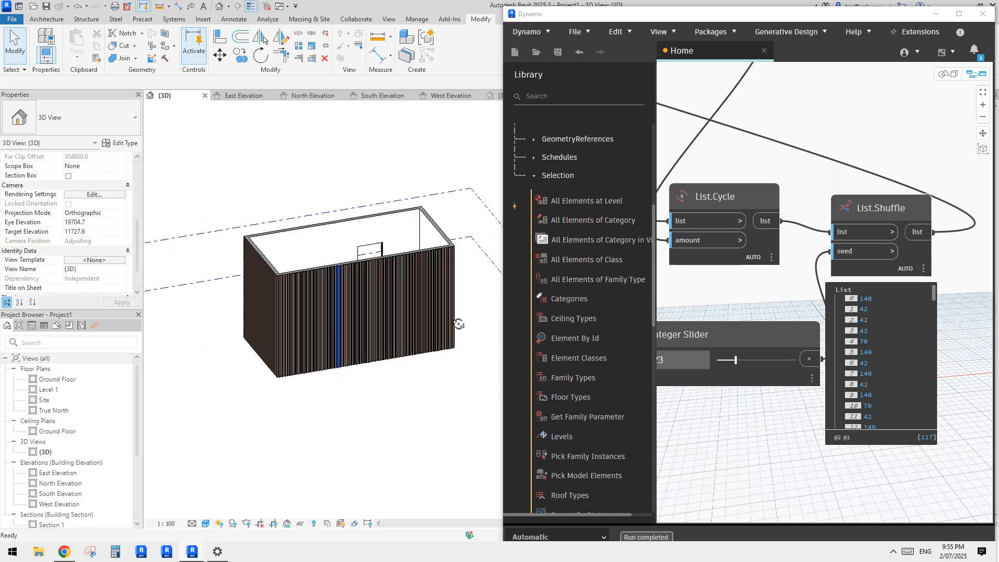
# Step: Set the Integer Slider seed to 39 and compare the reshuffled slats up close on the long facade
pyautogui.scroll(2, 405, 308)
pyautogui.scroll(5, 351, 312)
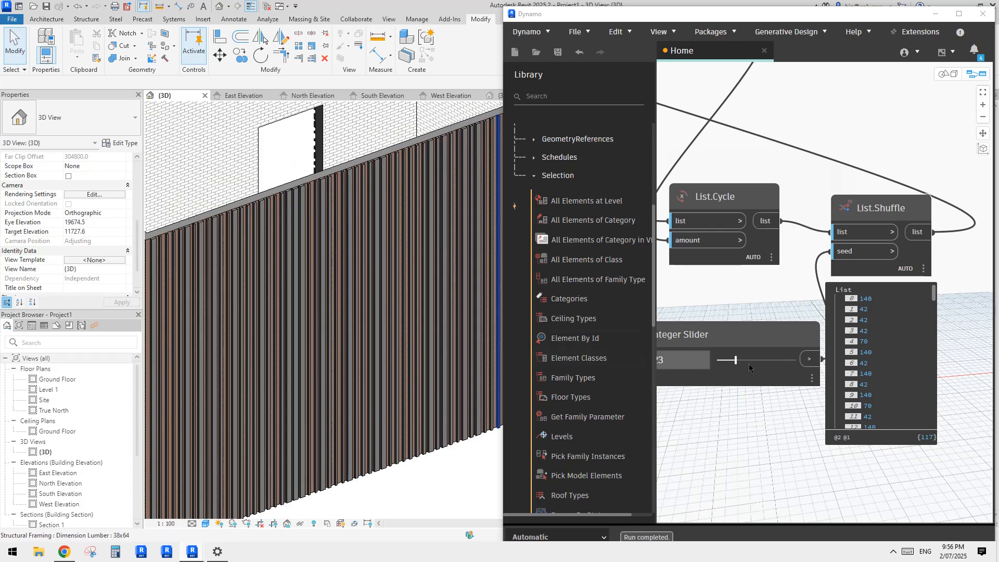
pyautogui.click(748, 360)
# Step: Raise the 3D view's lighting in the Graphic Display Options to Sun 70 and Ambient Light 20
pyautogui.press('g')
pyautogui.press('d')
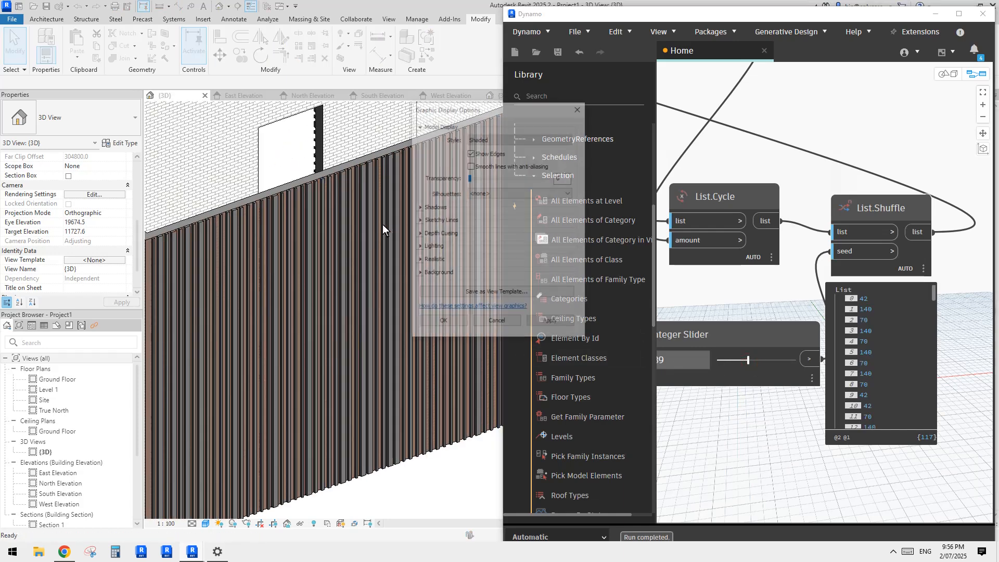
pyautogui.click(421, 247)
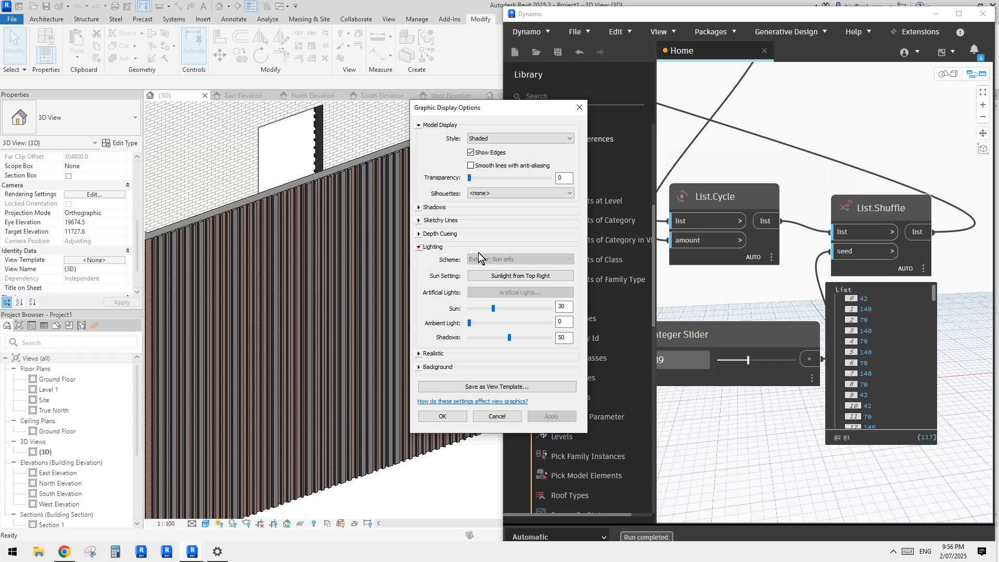
pyautogui.click(516, 308)
pyautogui.click(497, 321)
pyautogui.click(487, 323)
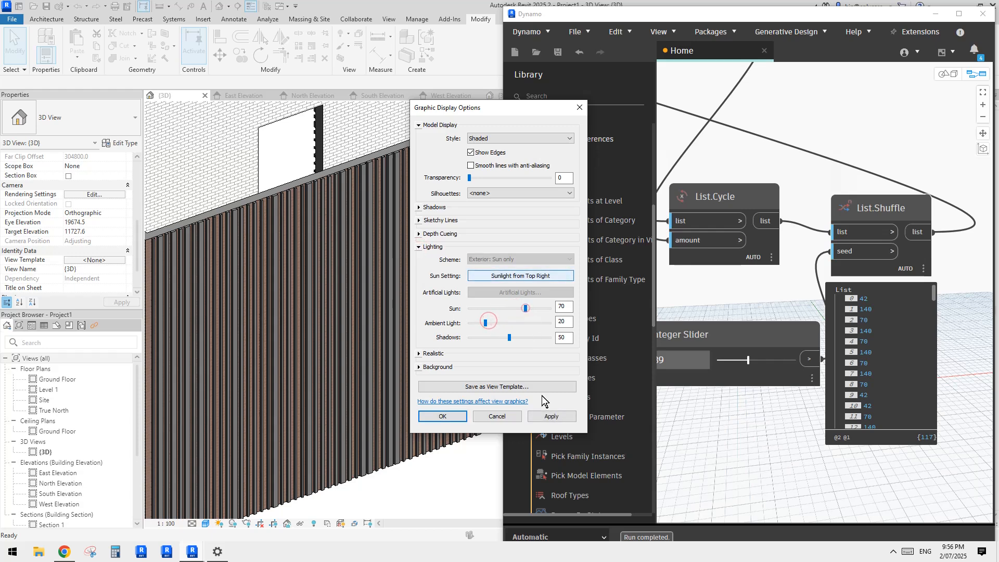
pyautogui.click(552, 416)
pyautogui.click(442, 416)
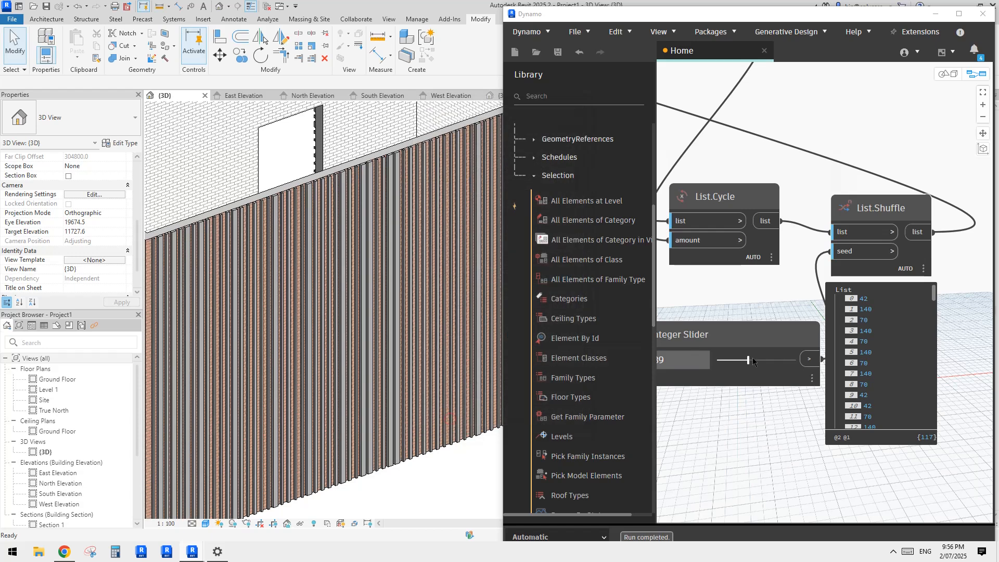
# Step: Set the Integer Slider seed to 36 and check the reshuffled slat widths across the building
pyautogui.click(761, 360)
pyautogui.moveTo(769, 364); pyautogui.dragTo(746, 363)
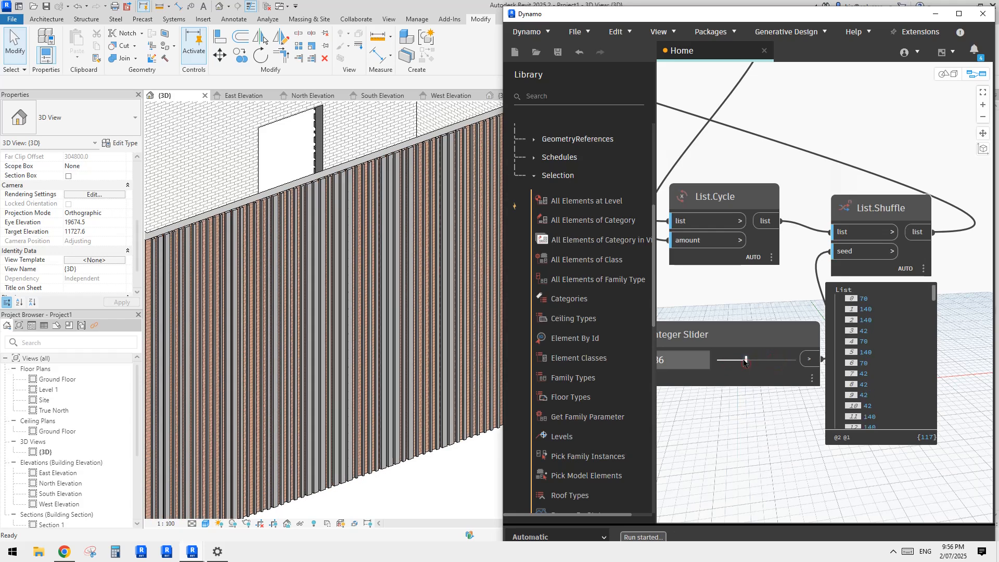
pyautogui.scroll(-5, 375, 305)
pyautogui.keyDown('shift'); pyautogui.moveTo(382, 303); pyautogui.dragTo(339, 314, button='middle'); pyautogui.keyUp('shift')
pyautogui.scroll(2, 403, 299)
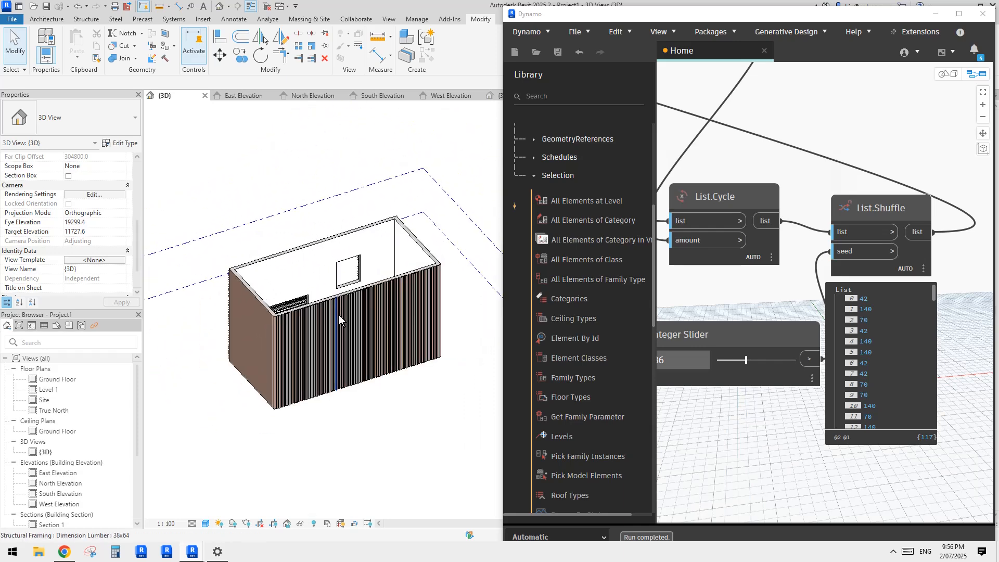
# Step: Pick individual 38x64 slats on the long facade to inspect them, clearing the selection each time
pyautogui.click(346, 322)
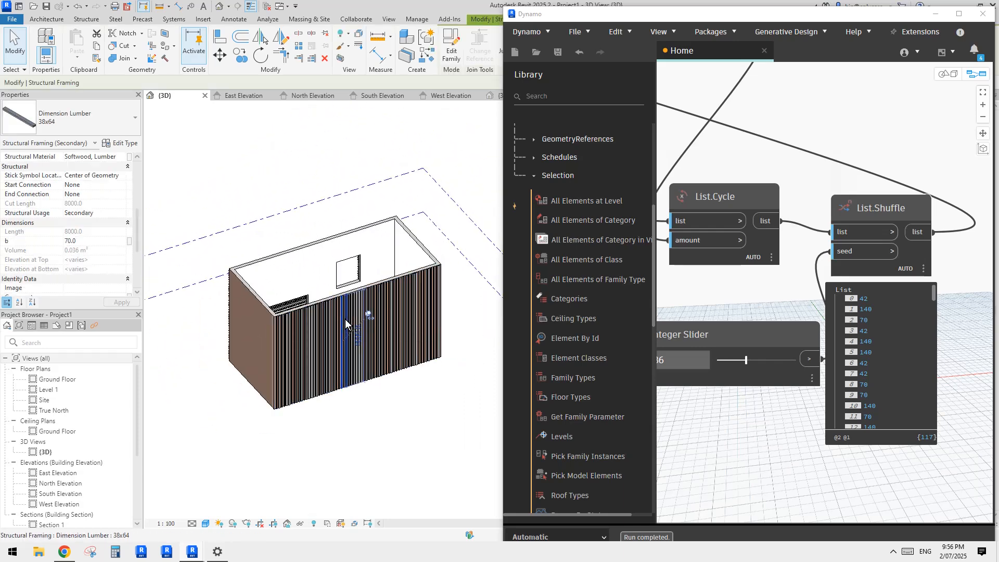
pyautogui.press('Escape')
pyautogui.click(346, 295)
pyautogui.scroll(2, 397, 297)
pyautogui.press('Escape')
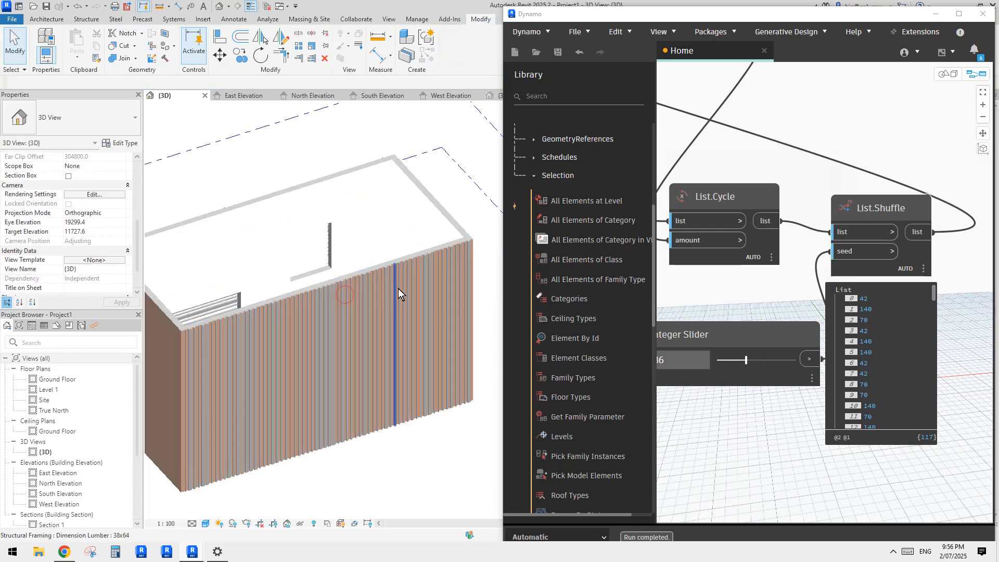
pyautogui.click(398, 288)
pyautogui.scroll(2, 472, 241)
pyautogui.press('Escape')
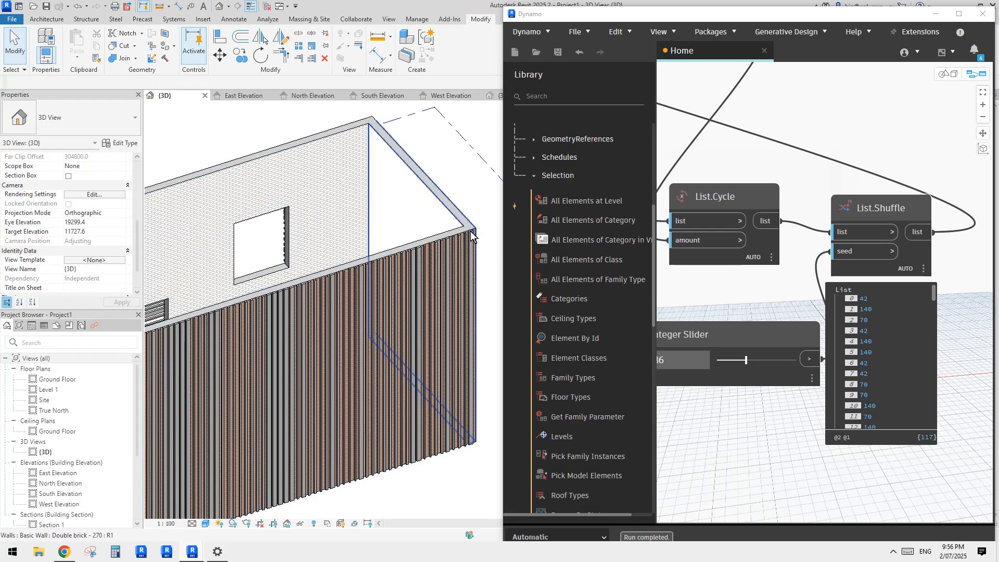
# Step: Copy the long facade's structural beam system to the empty area beside the building
pyautogui.scroll(-3, 342, 327)
pyautogui.scroll(5, 258, 313)
pyautogui.scroll(2, 250, 324)
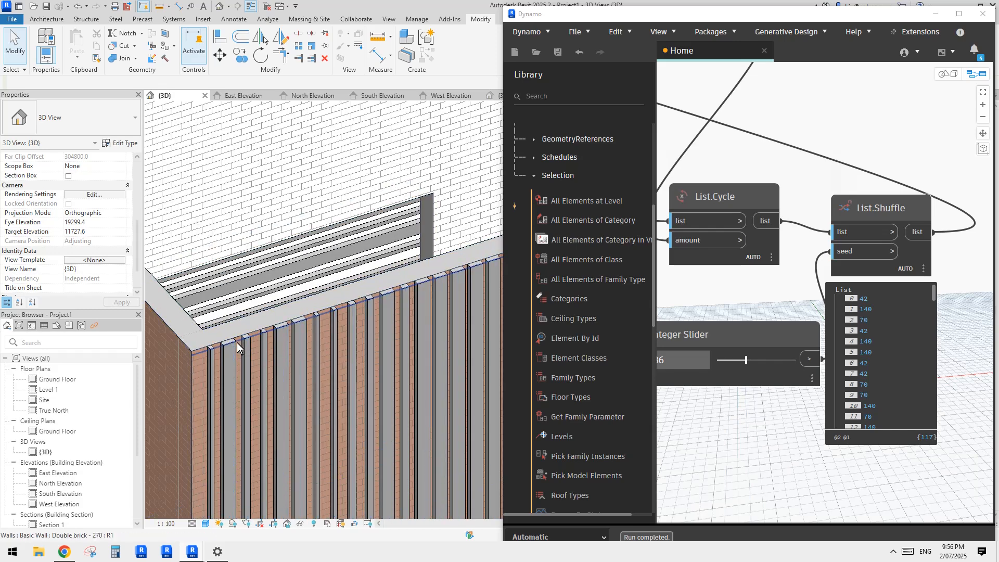
pyautogui.click(236, 343)
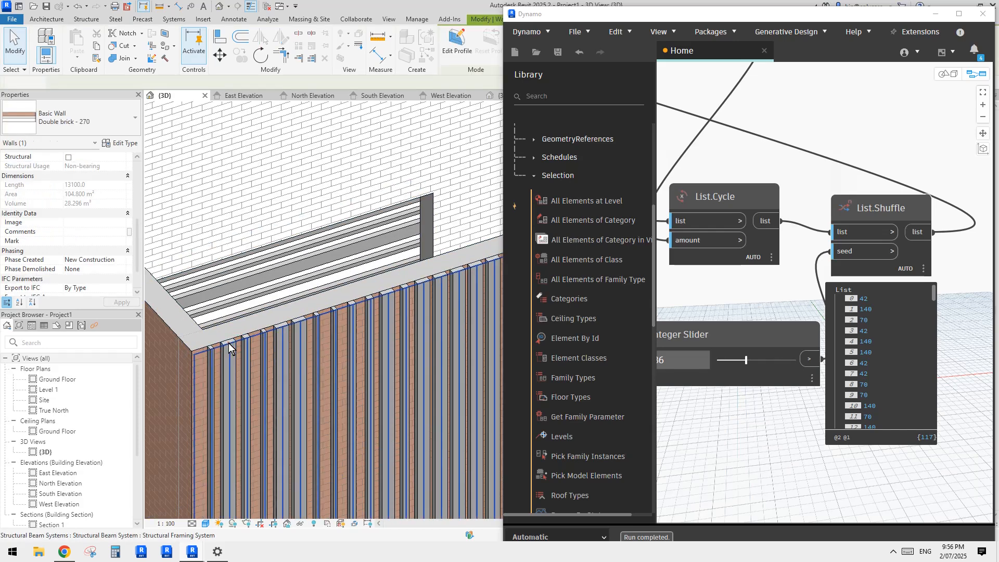
pyautogui.click(229, 342)
pyautogui.scroll(-6, 229, 343)
pyautogui.moveTo(275, 349); pyautogui.dragTo(379, 318)
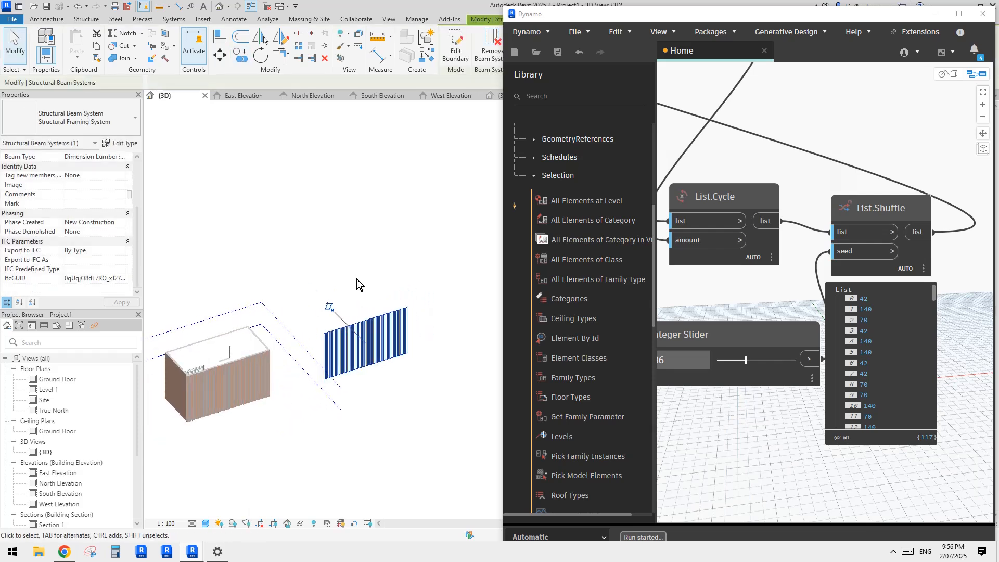
# Step: Open the copied beam system's boundary for editing, clear its existing sketch lines, and move the Dynamo window off the drawing tools
pyautogui.scroll(3, 408, 290)
pyautogui.click(455, 48)
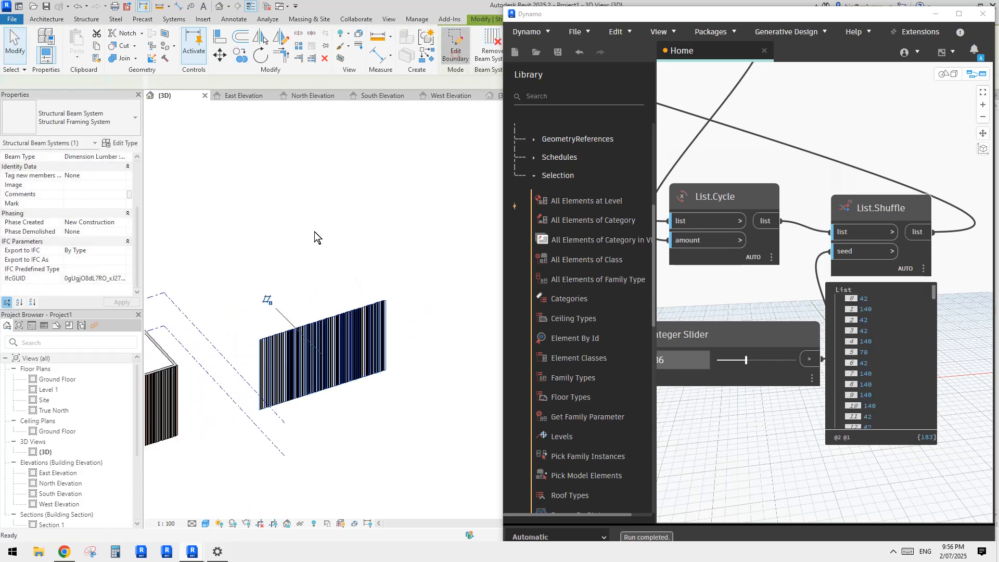
pyautogui.click(429, 252)
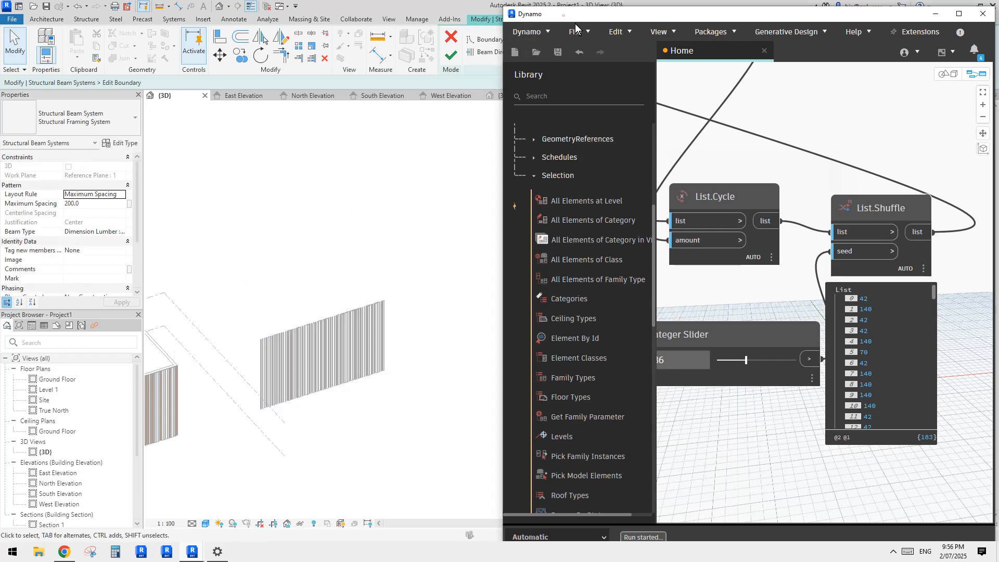
pyautogui.moveTo(576, 16); pyautogui.dragTo(650, 71)
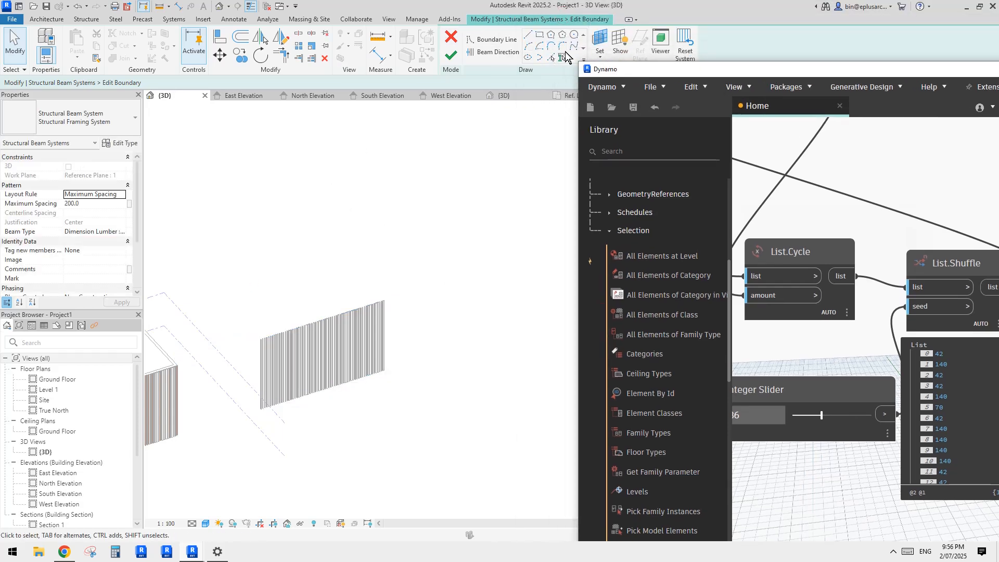
# Step: Sketch a free-form spline boundary around the copied slats and close its open end with a short line
pyautogui.click(574, 46)
pyautogui.click(245, 378)
pyautogui.click(273, 301)
pyautogui.click(336, 265)
pyautogui.click(415, 290)
pyautogui.click(318, 340)
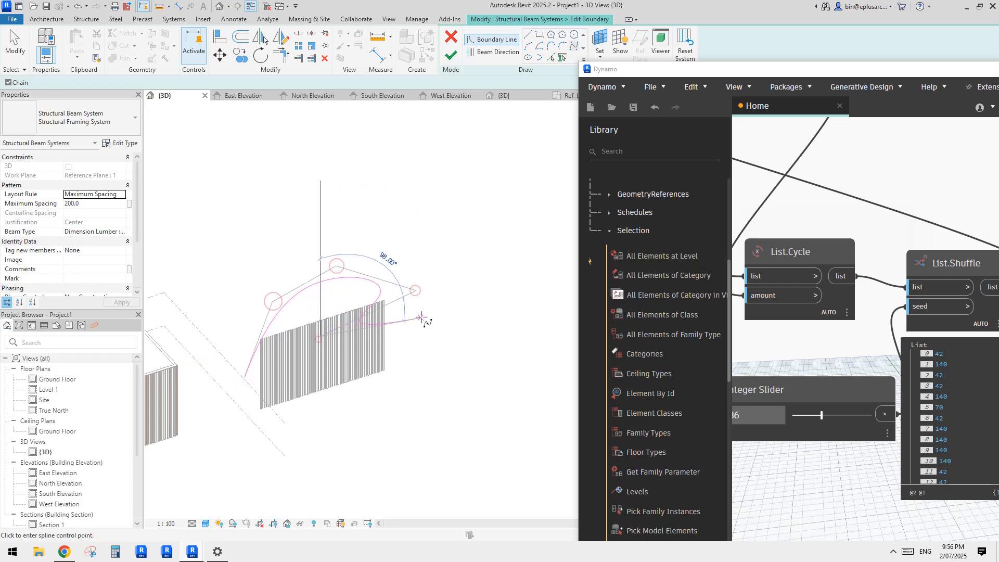
pyautogui.click(277, 390)
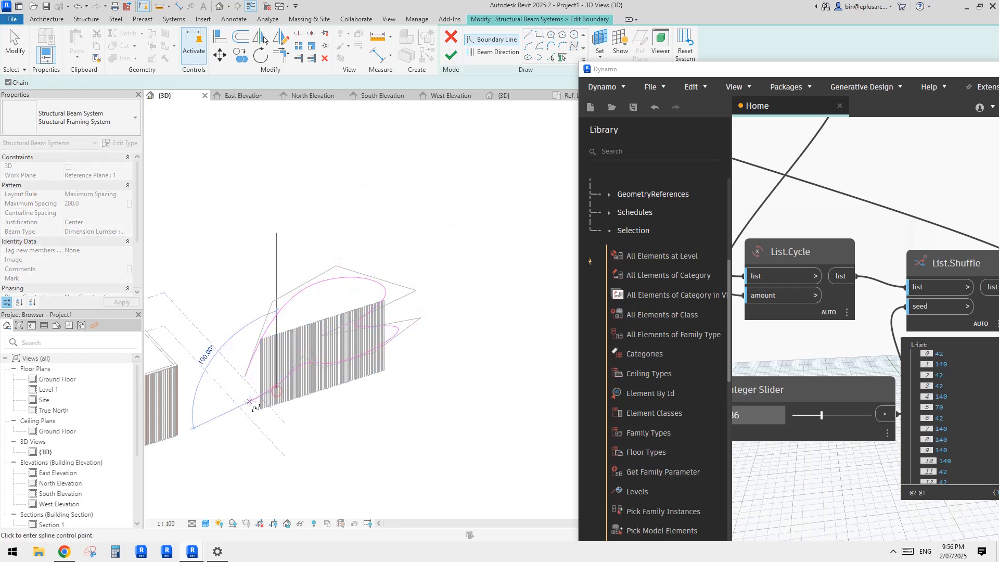
pyautogui.click(243, 404)
pyautogui.click(244, 394)
pyautogui.click(528, 35)
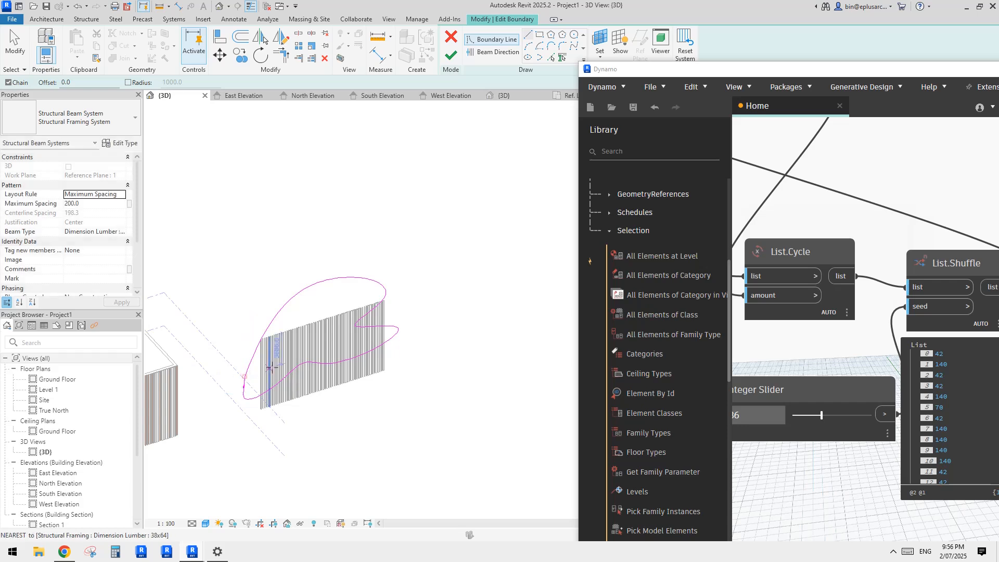
pyautogui.press('Escape')
# Step: Draw a vertical beam direction line inside the spline outline, finish the boundary edit, and clear the selection
pyautogui.scroll(3, 260, 366)
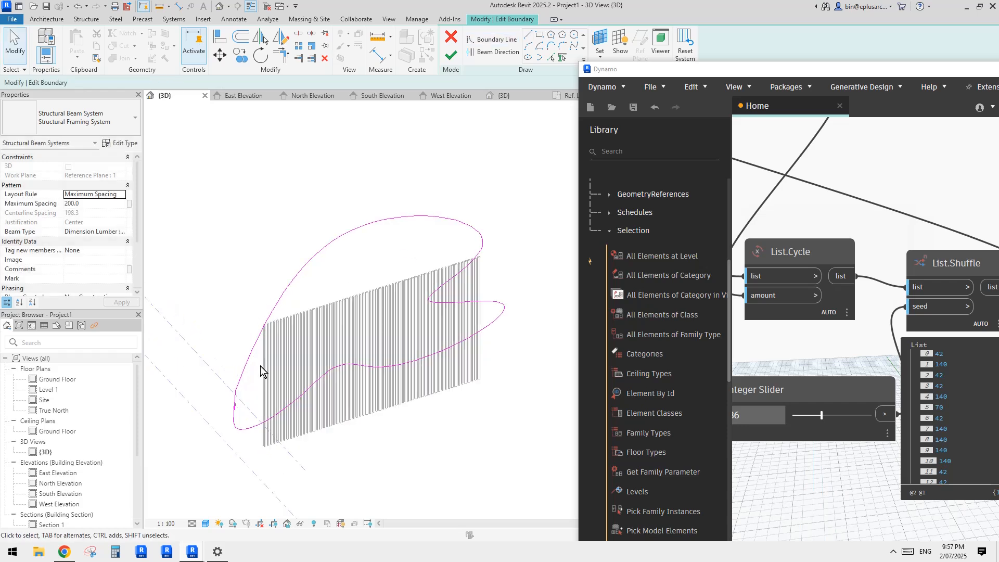
pyautogui.scroll(2, 242, 365)
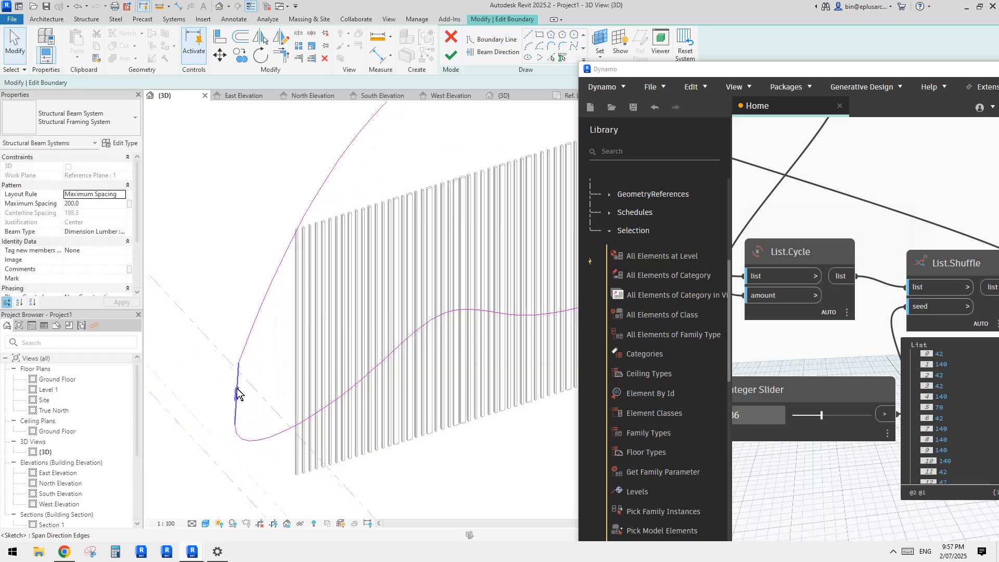
pyautogui.scroll(-3, 238, 393)
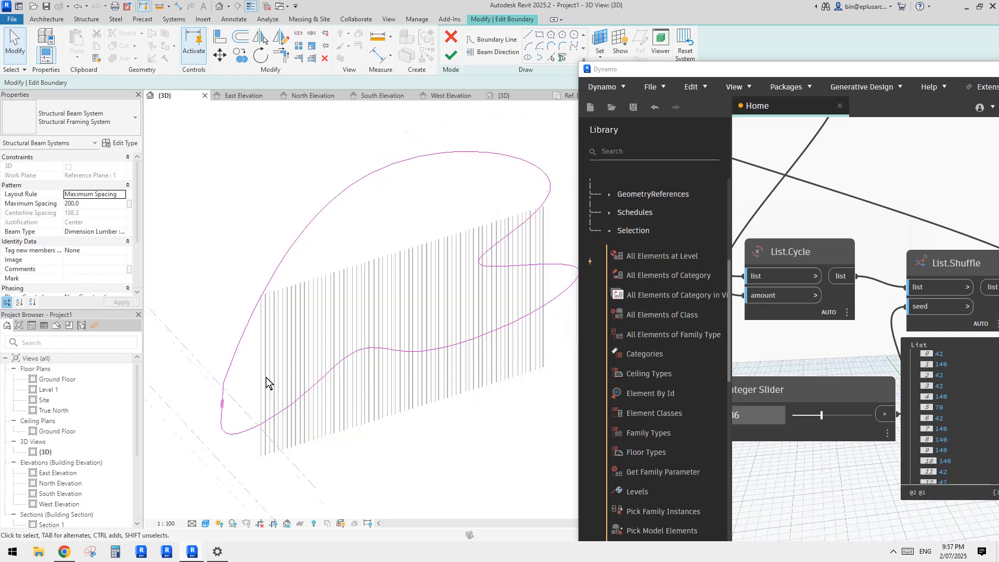
pyautogui.moveTo(266, 377); pyautogui.dragTo(250, 397, button='middle')
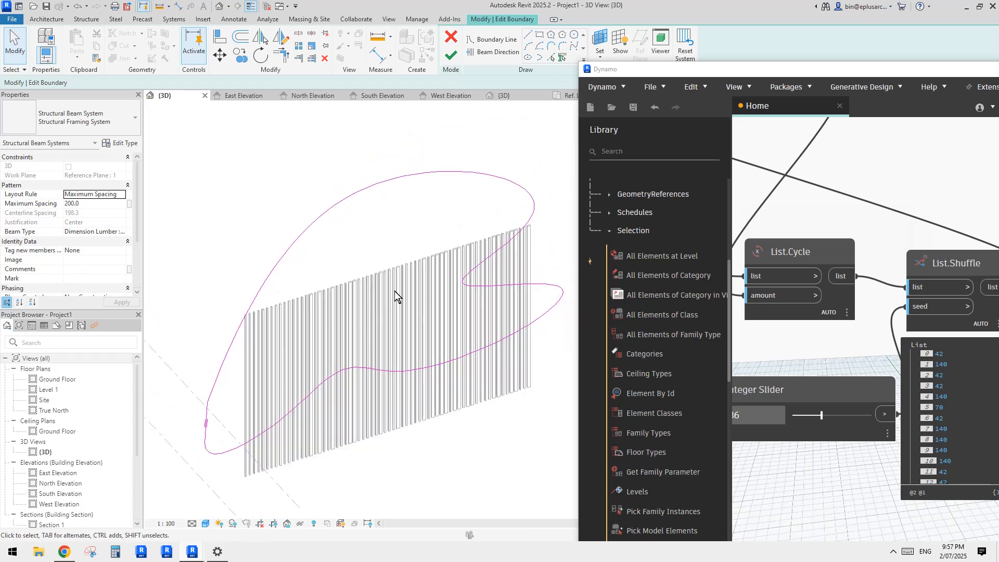
pyautogui.click(488, 52)
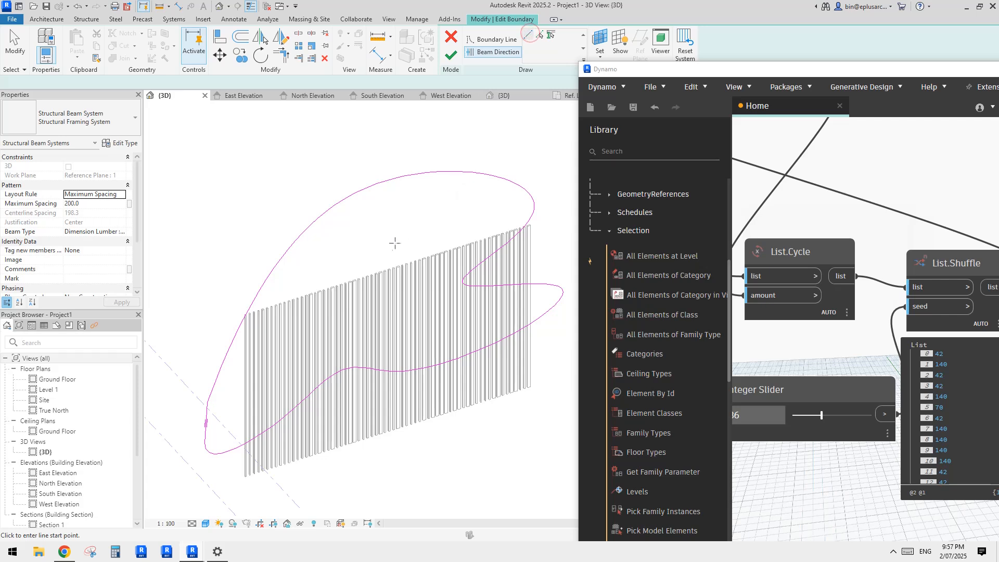
pyautogui.click(384, 232)
pyautogui.click(381, 277)
pyautogui.press('Escape')
pyautogui.press('Escape')
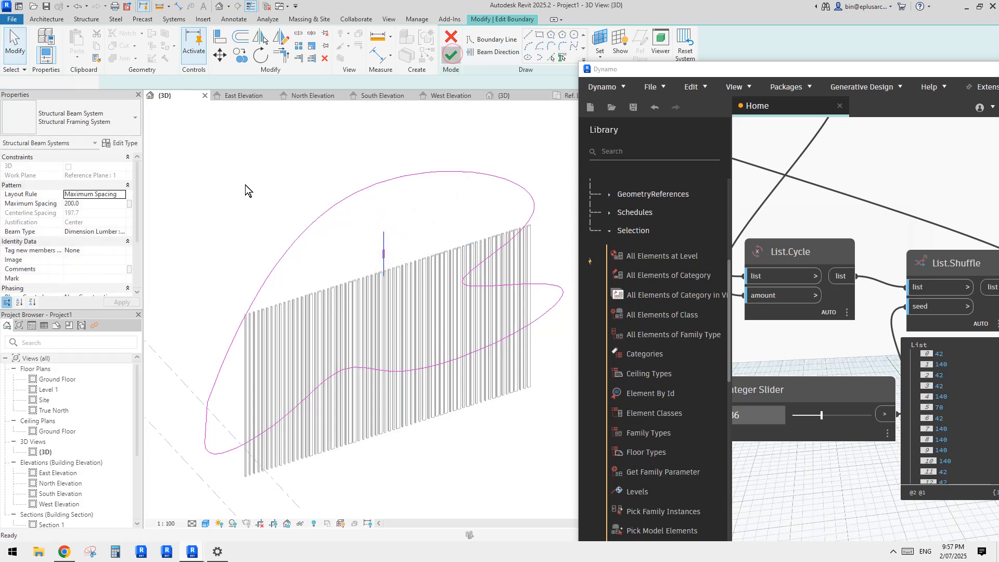
pyautogui.keyDown('shift'); pyautogui.moveTo(505, 371); pyautogui.dragTo(469, 328, button='middle'); pyautogui.keyUp('shift')
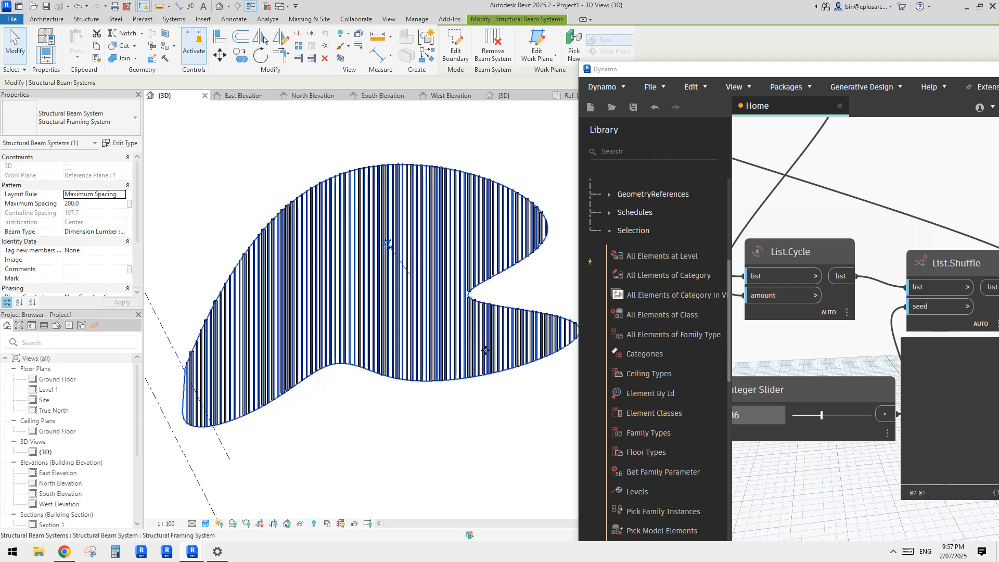
pyautogui.click(461, 398)
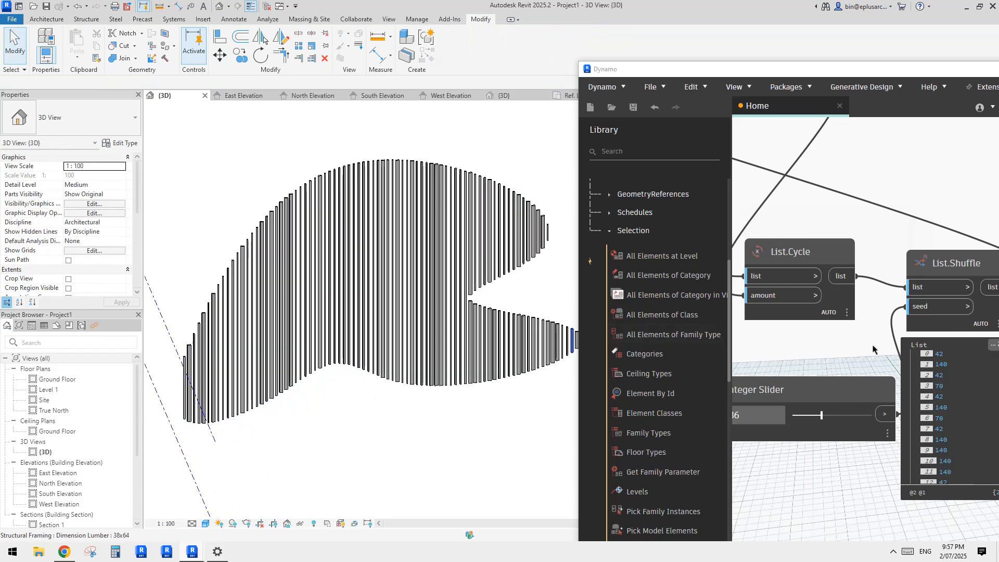
# Step: Bring the Dynamo graph back beside the curved slat screen and step the Integer Slider seed through values to 41
pyautogui.moveTo(778, 67); pyautogui.dragTo(705, 12)
pyautogui.keyDown('shift'); pyautogui.moveTo(429, 358); pyautogui.dragTo(359, 300, button='middle'); pyautogui.keyUp('shift')
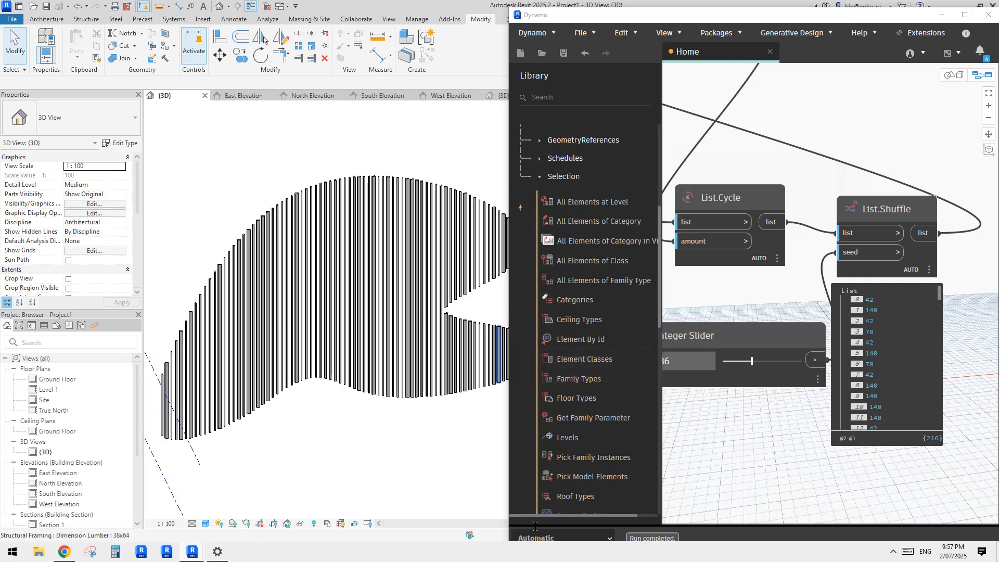
pyautogui.click(769, 361)
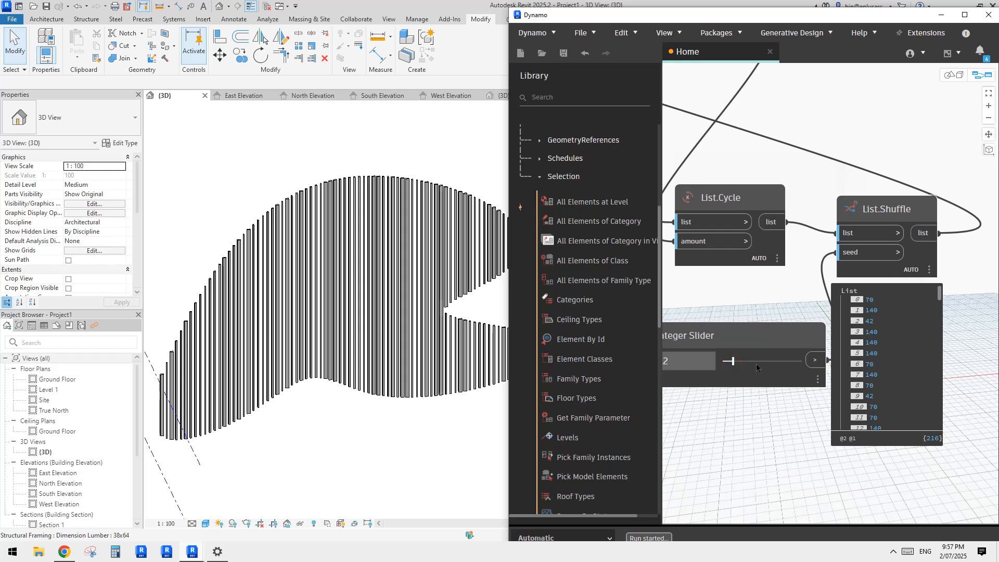
pyautogui.click(763, 362)
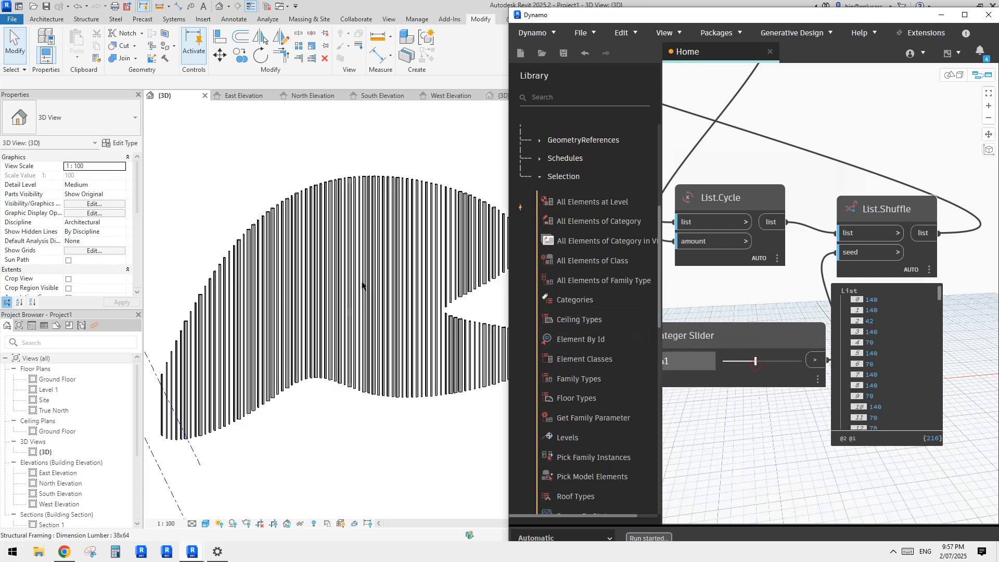
# Step: Examine the reshuffled slats on the curved screen and the building facade from several angles
pyautogui.scroll(-5, 333, 281)
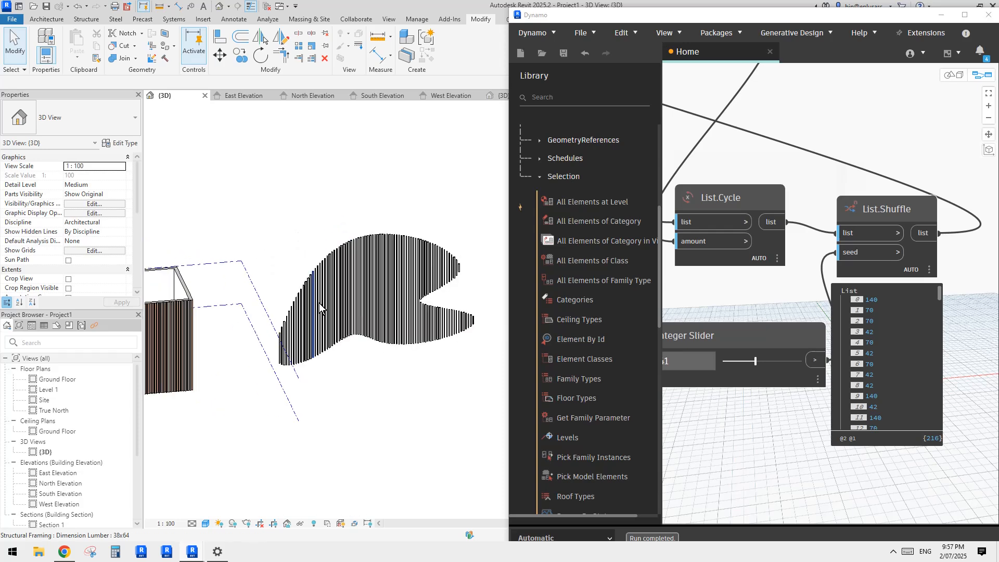
pyautogui.scroll(-1, 373, 315)
pyautogui.keyDown('shift'); pyautogui.moveTo(373, 316); pyautogui.dragTo(314, 363, button='middle'); pyautogui.keyUp('shift')
pyautogui.scroll(2, 372, 322)
pyautogui.keyDown('shift'); pyautogui.moveTo(340, 318); pyautogui.dragTo(336, 346, button='middle'); pyautogui.keyUp('shift')
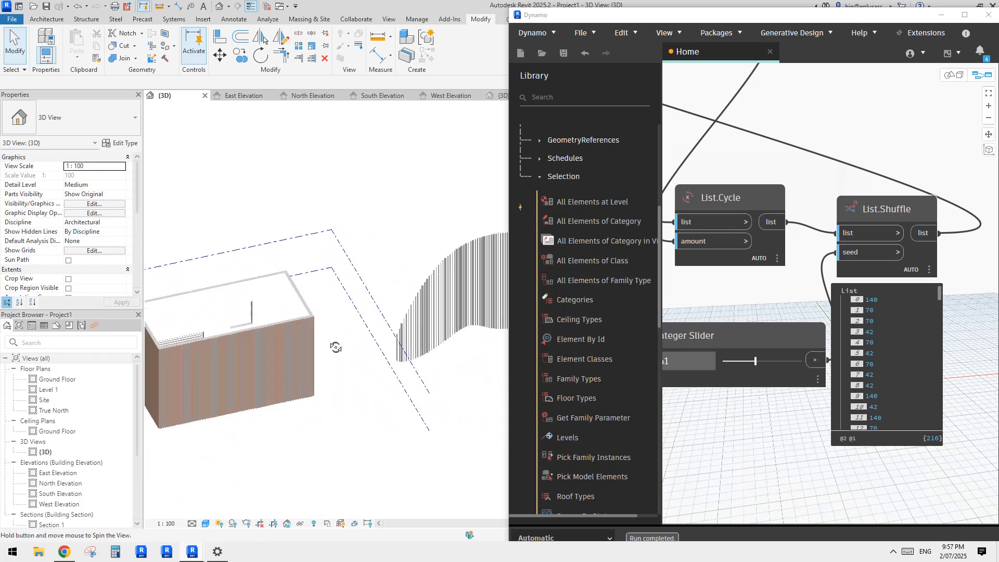
pyautogui.moveTo(433, 287); pyautogui.dragTo(385, 303, button='middle')
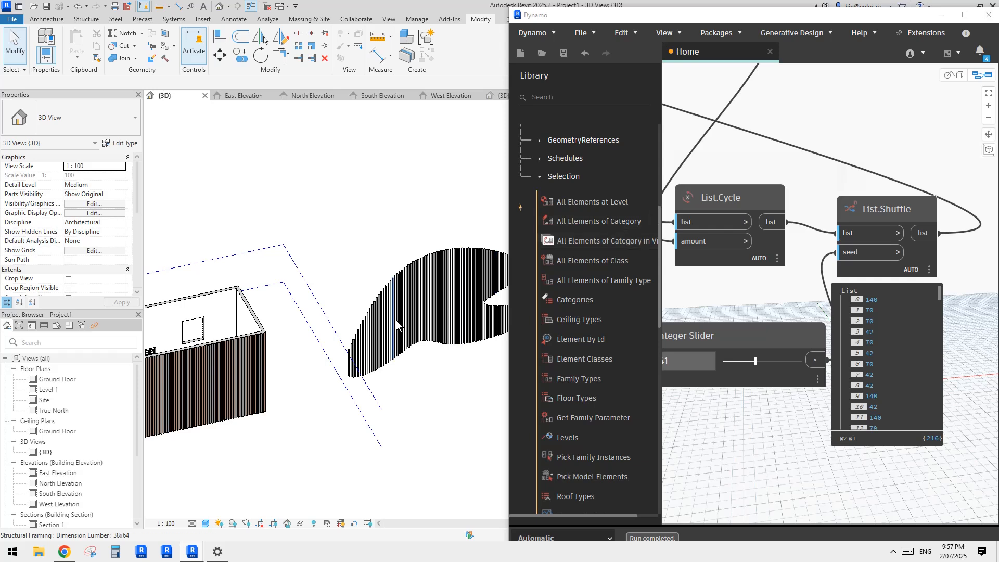
pyautogui.scroll(5, 398, 325)
pyautogui.moveTo(445, 270); pyautogui.dragTo(413, 326, button='middle')
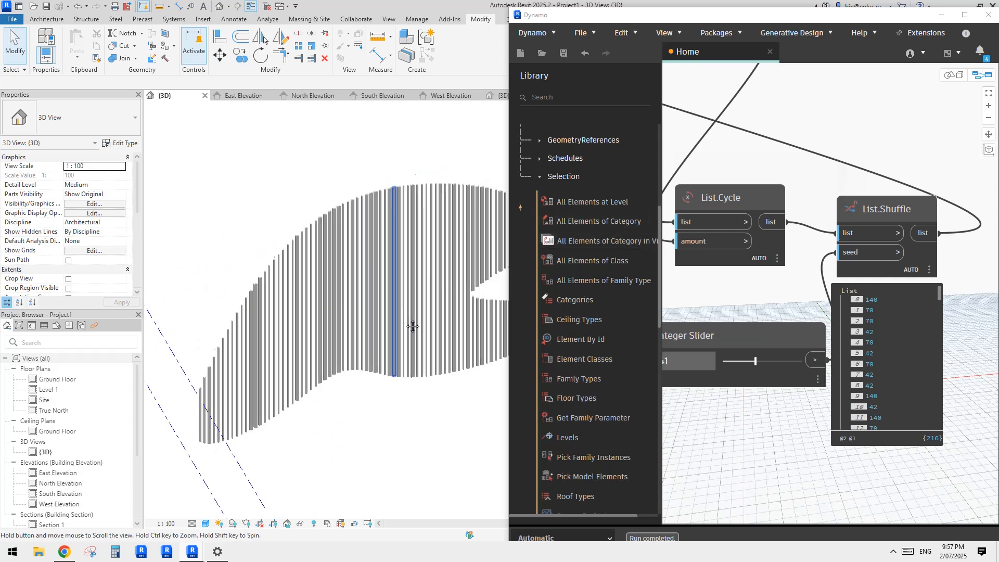
pyautogui.scroll(-3, 403, 324)
pyautogui.scroll(-2, 333, 265)
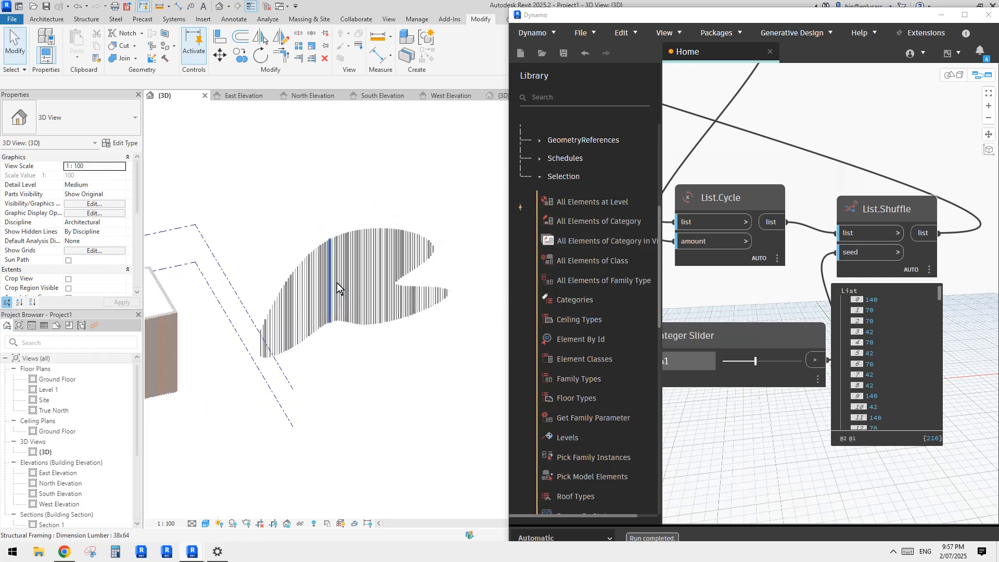
# Step: Inspect an individual slat's alignment on the curved screen, clear the selection, and compare the screen with the building facade
pyautogui.scroll(-4, 315, 292)
pyautogui.scroll(3, 312, 310)
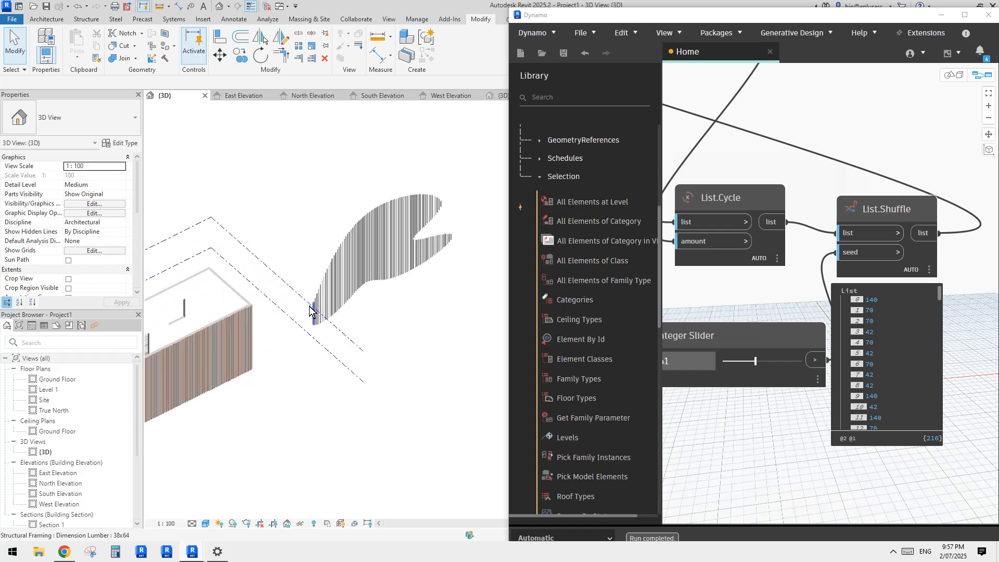
pyautogui.scroll(3, 310, 312)
pyautogui.click(366, 260)
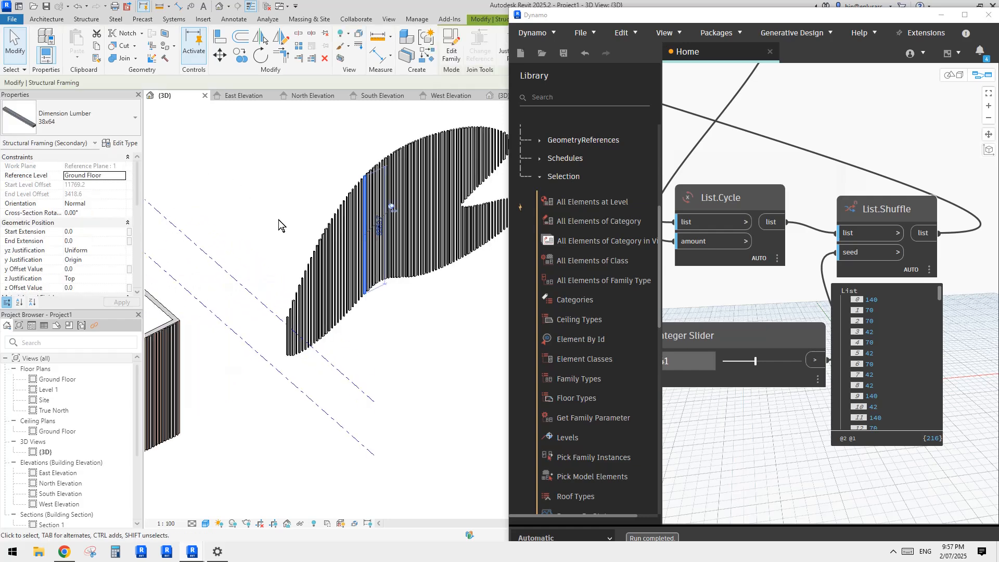
pyautogui.scroll(-3, 279, 220)
pyautogui.moveTo(279, 221); pyautogui.dragTo(355, 257, button='middle')
pyautogui.click(342, 287)
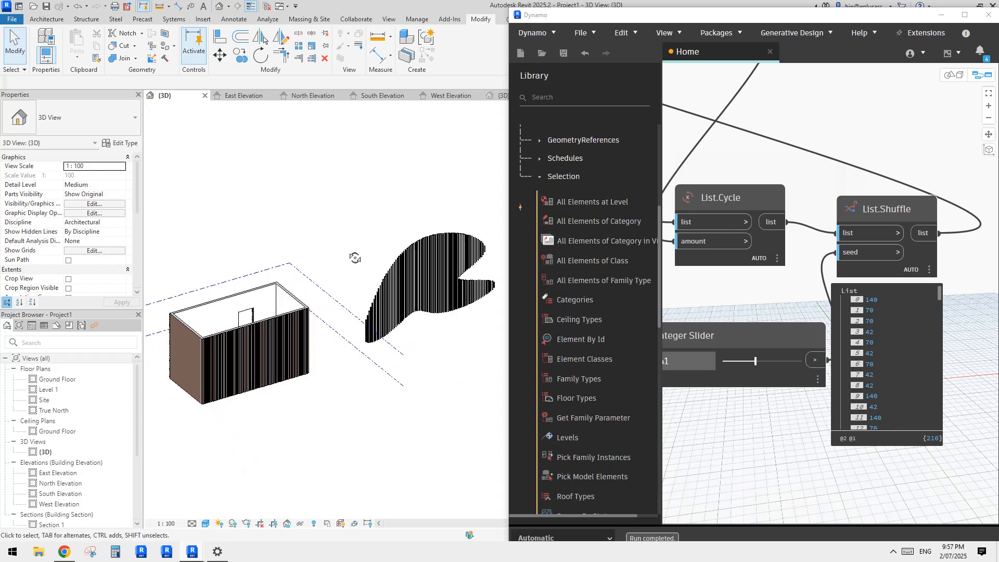
# Step: Trace the Dynamo graph back from the List.Shuffle node to the Family Types node that feeds it
pyautogui.click(777, 130)
pyautogui.scroll(-3, 779, 144)
pyautogui.moveTo(778, 148); pyautogui.dragTo(828, 220, button='middle')
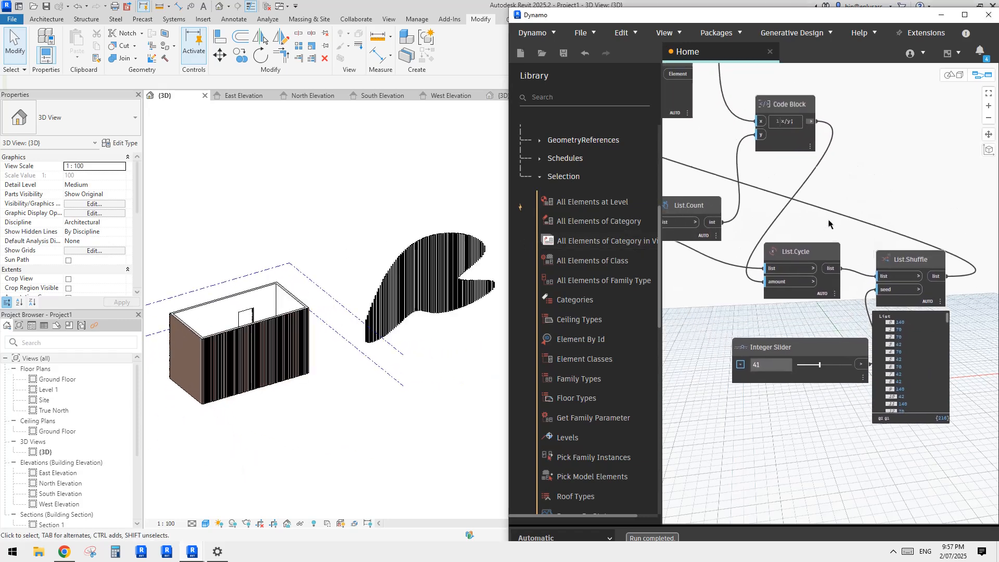
pyautogui.moveTo(757, 173); pyautogui.dragTo(839, 248, button='middle')
pyautogui.scroll(-3, 839, 249)
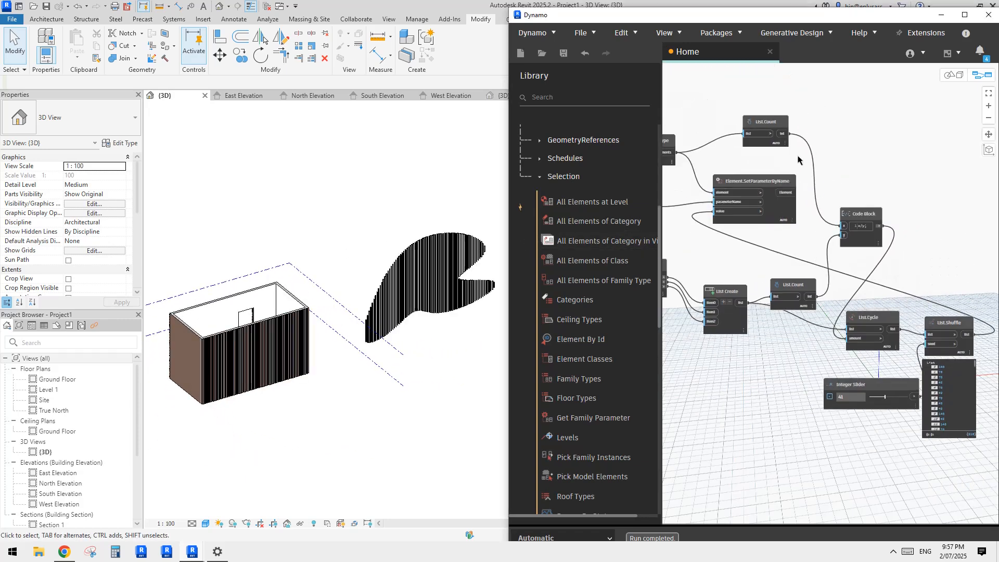
pyautogui.moveTo(834, 169); pyautogui.dragTo(871, 179, button='middle')
pyautogui.moveTo(728, 219); pyautogui.dragTo(871, 242, button='middle')
pyautogui.scroll(2, 781, 213)
pyautogui.scroll(3, 796, 218)
pyautogui.moveTo(759, 212); pyautogui.dragTo(780, 228, button='middle')
pyautogui.scroll(-1, 756, 212)
pyautogui.moveTo(754, 187); pyautogui.dragTo(766, 182)
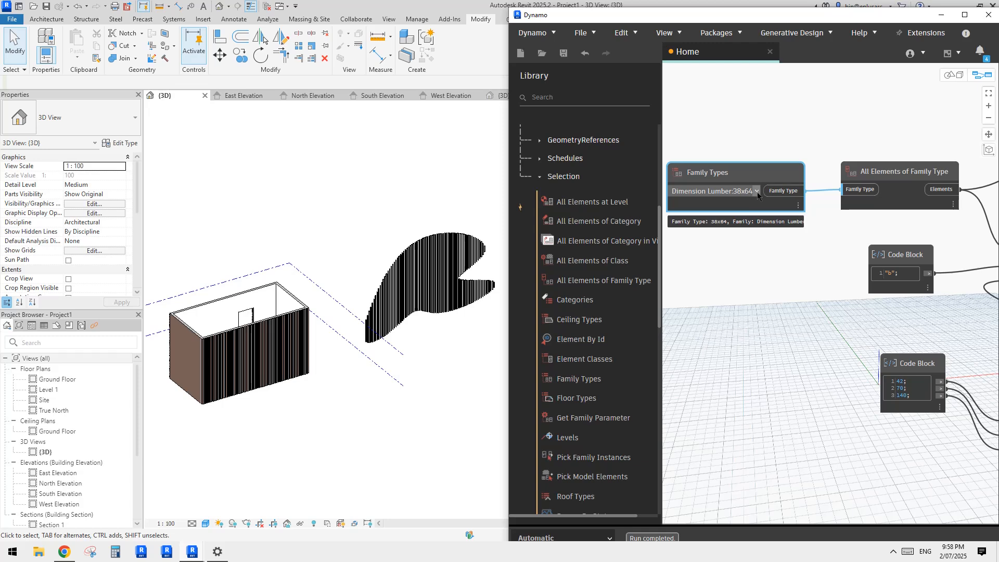
# Step: Select all 38x64 Dimension Lumber instances across the building facade and the curved screen
pyautogui.scroll(-1, 405, 286)
pyautogui.scroll(2, 401, 273)
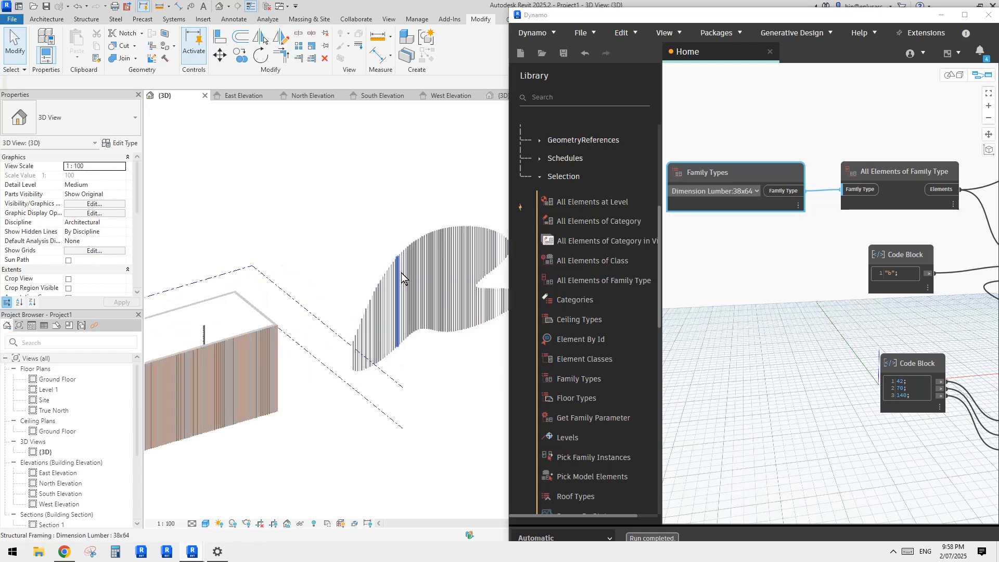
pyautogui.click(423, 288)
pyautogui.press('s')
pyautogui.press('a')
pyautogui.scroll(-1, 435, 278)
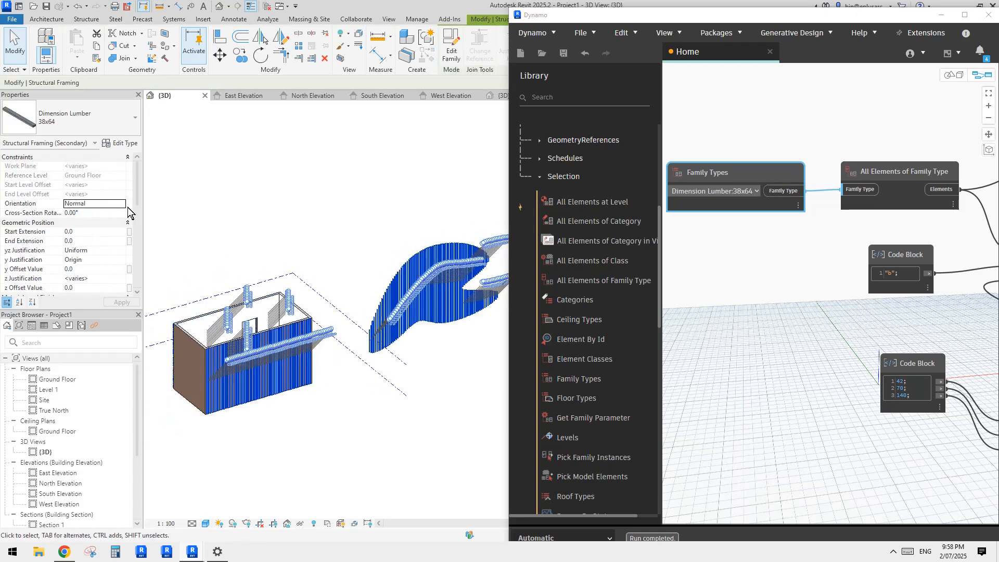
# Step: Duplicate the selected slats' 38x64 family type as "type a" and apply it to them
pyautogui.click(127, 146)
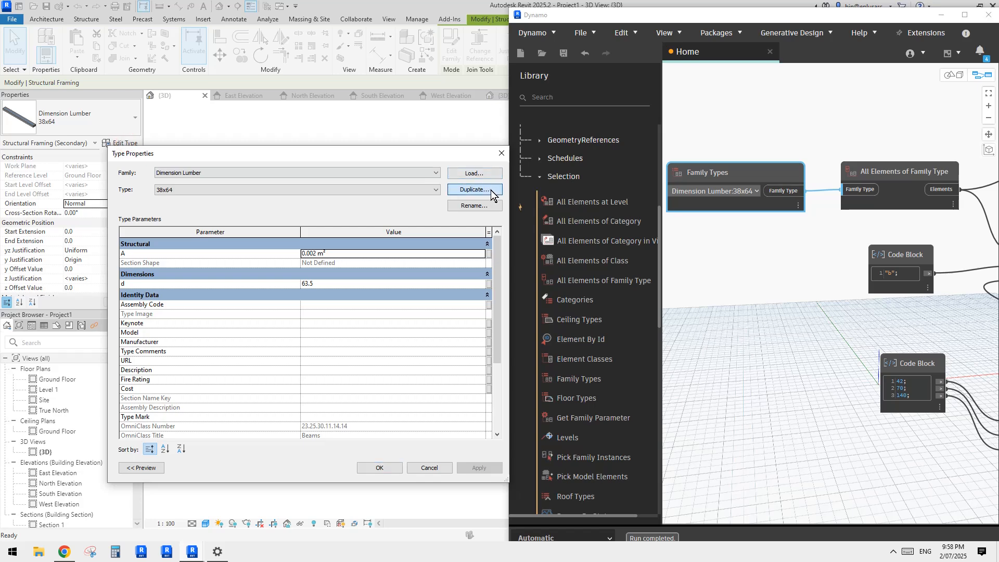
pyautogui.click(491, 189)
pyautogui.moveTo(445, 307); pyautogui.dragTo(404, 298)
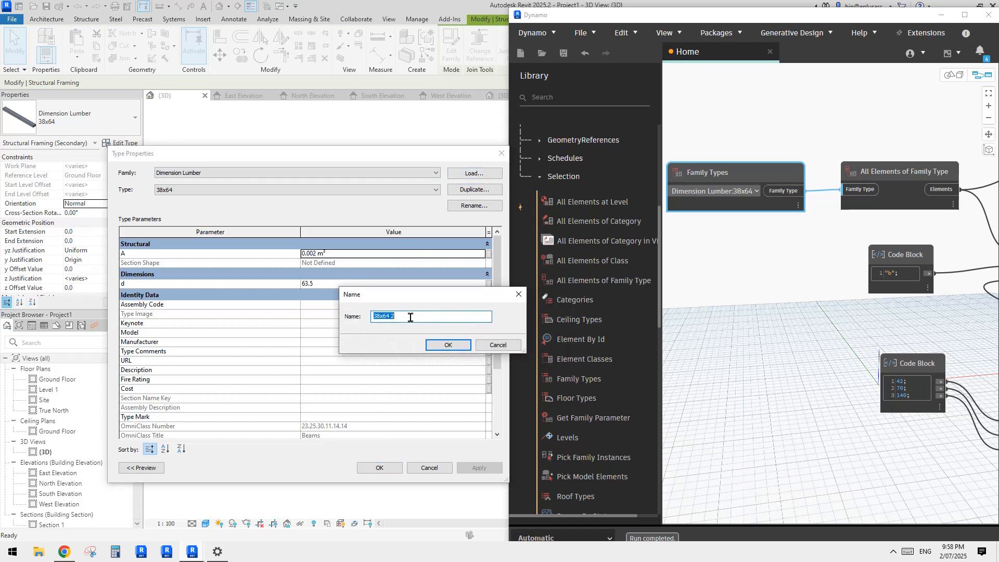
pyautogui.press('BackSpace')
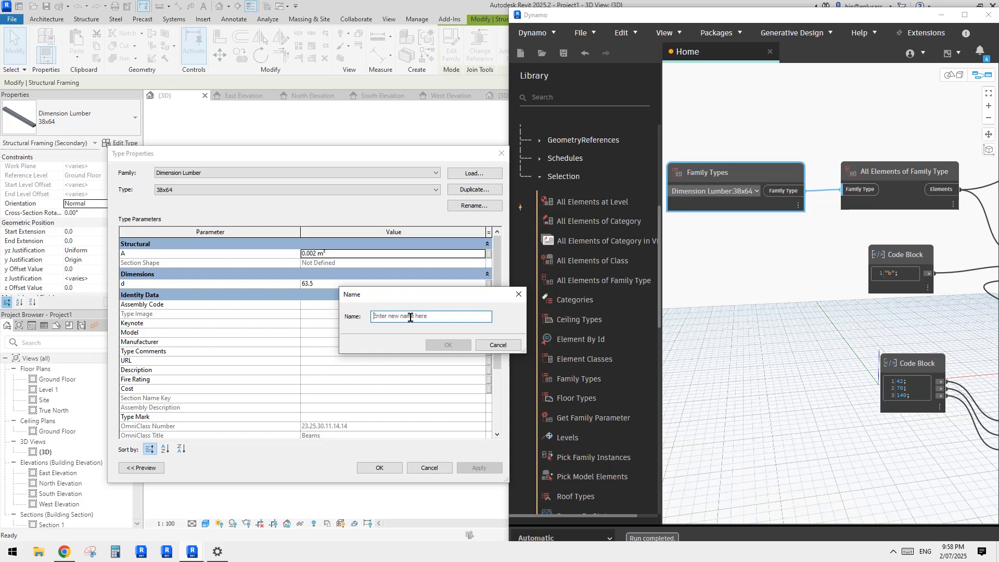
pyautogui.write('type a')
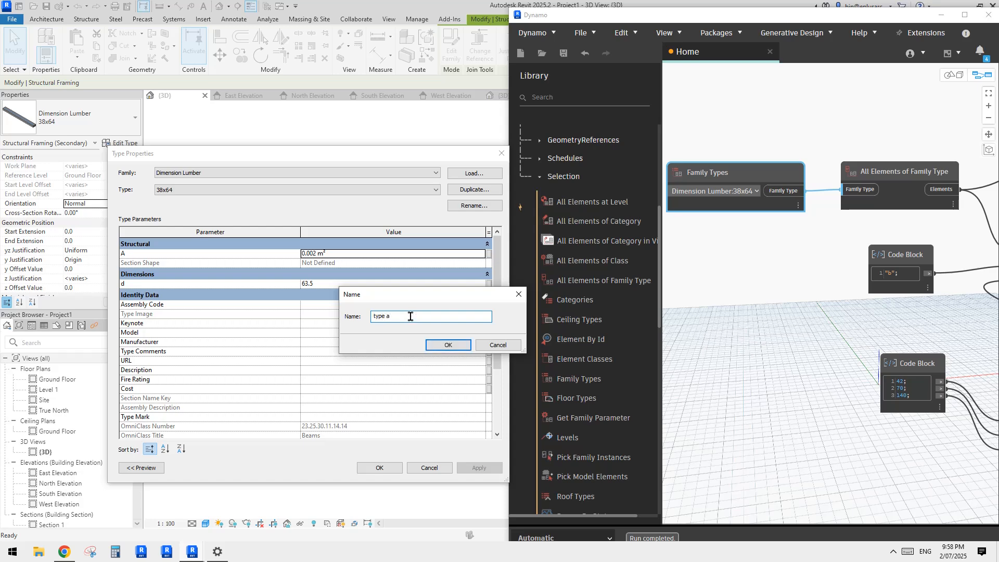
pyautogui.click(446, 345)
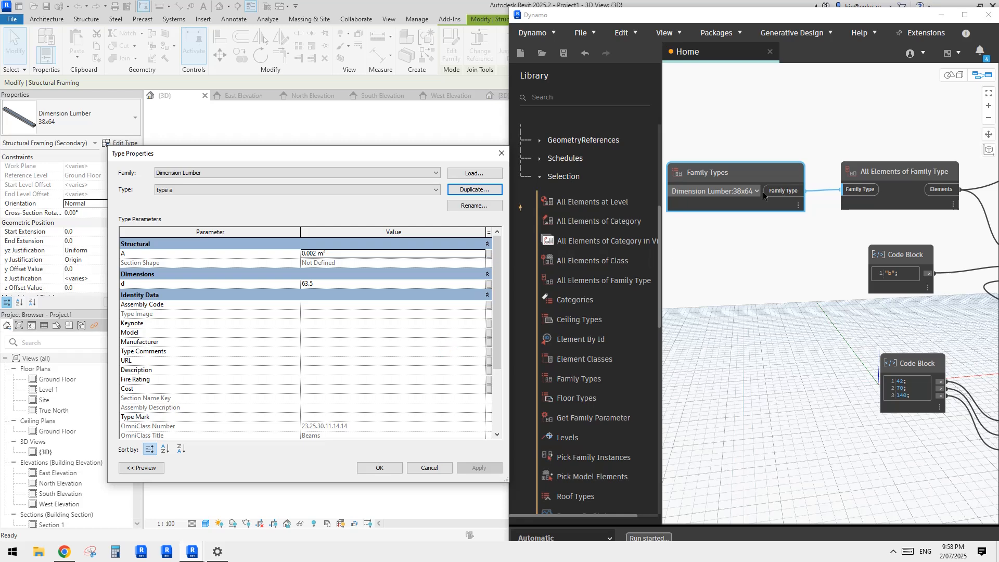
pyautogui.click(379, 468)
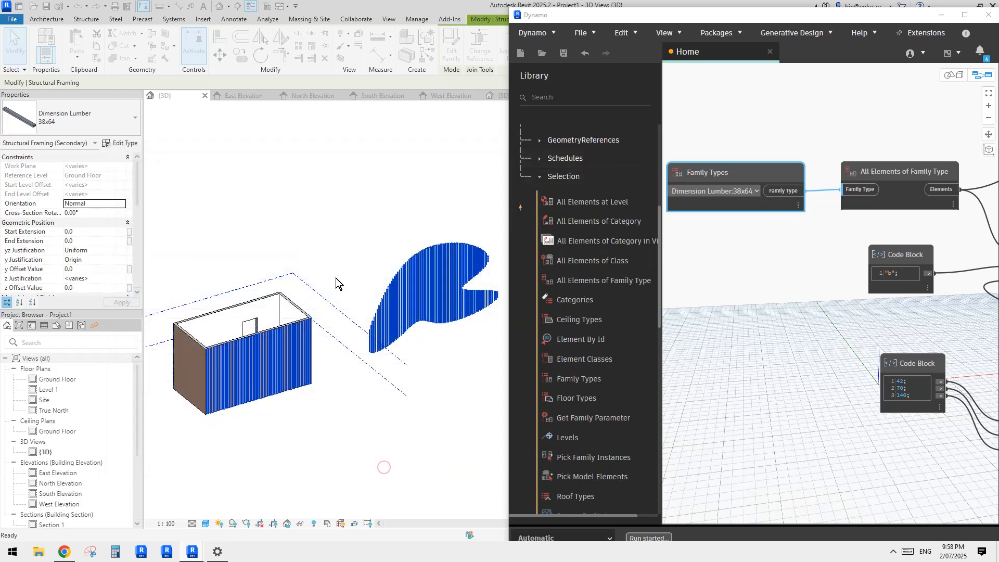
# Step: Set the Dynamo Family Types node to Dimension Lumber:type a
pyautogui.click(757, 191)
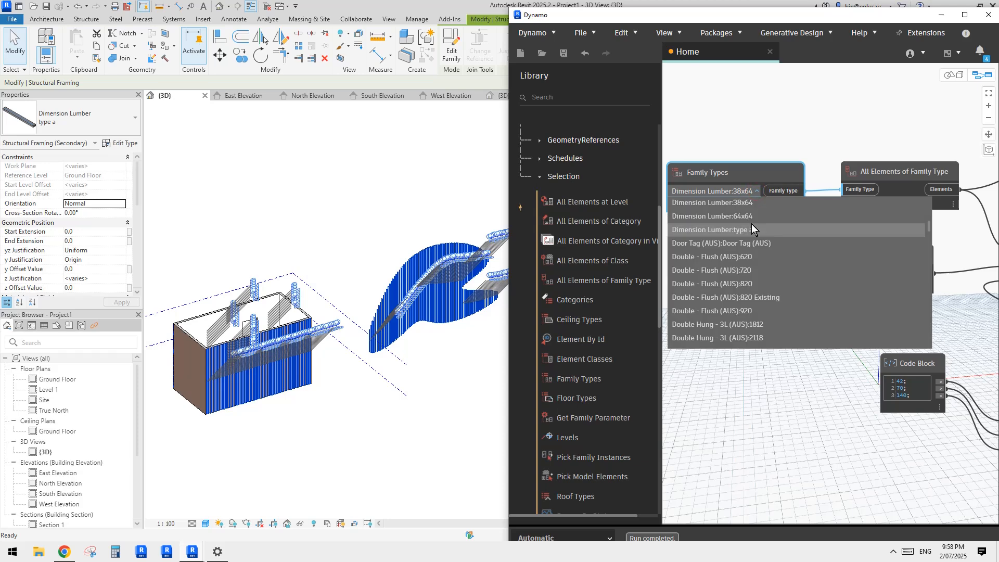
pyautogui.click(750, 253)
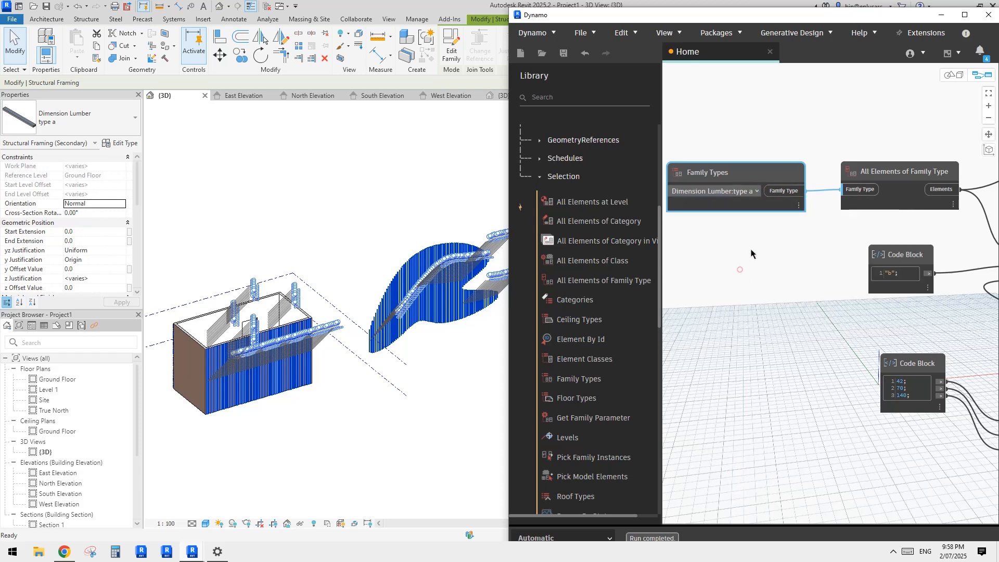
pyautogui.click(762, 252)
pyautogui.scroll(-2, 810, 260)
pyautogui.moveTo(810, 261); pyautogui.dragTo(736, 294, button='middle')
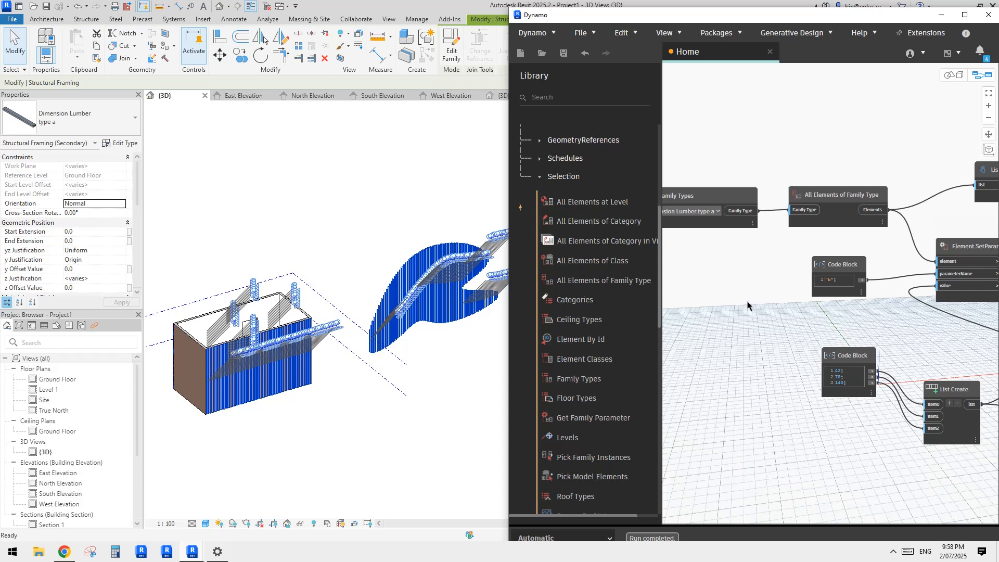
# Step: Deselect the slats and check a single curved-screen slat's type and the width pattern on both facades
pyautogui.click(406, 358)
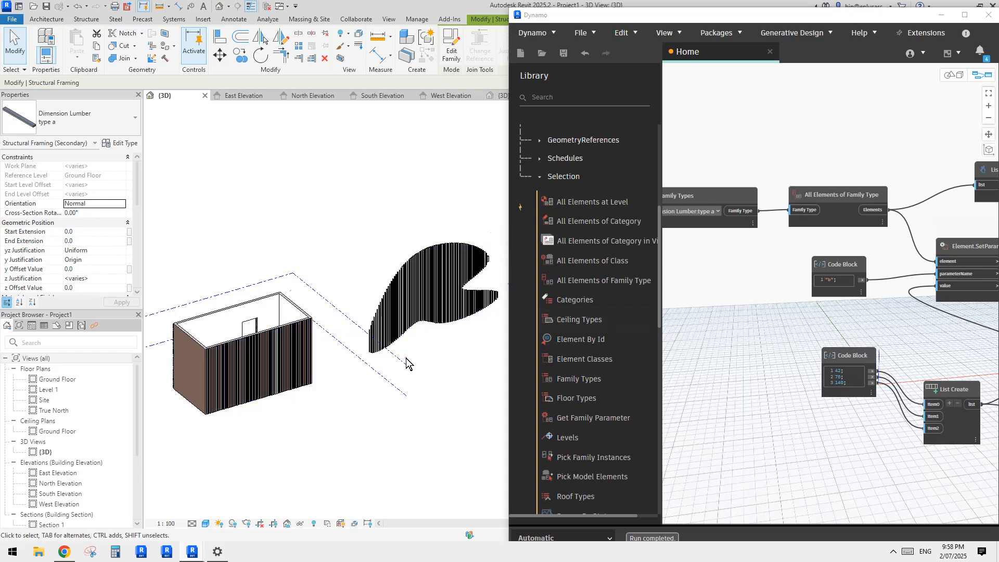
pyautogui.scroll(4, 403, 297)
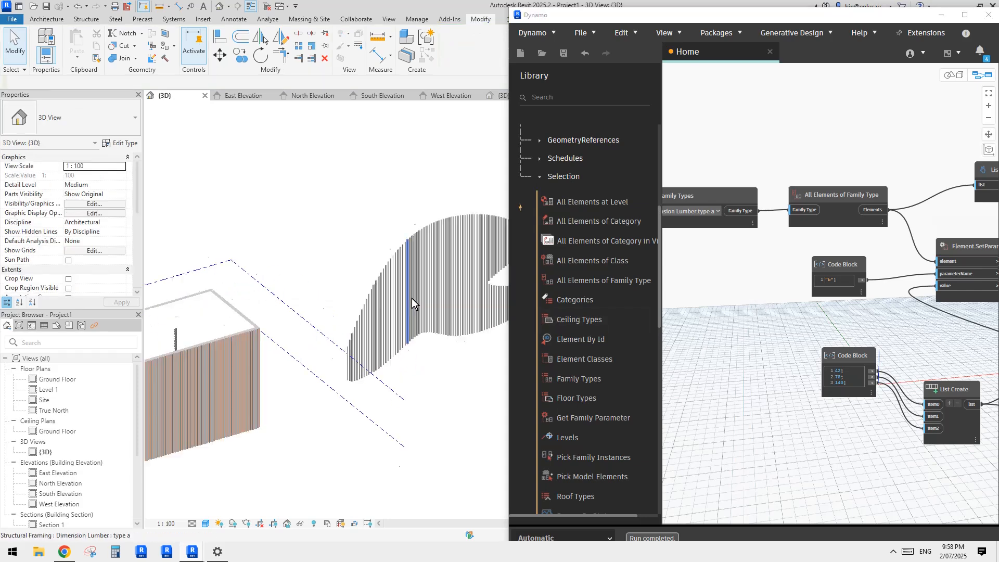
pyautogui.click(411, 298)
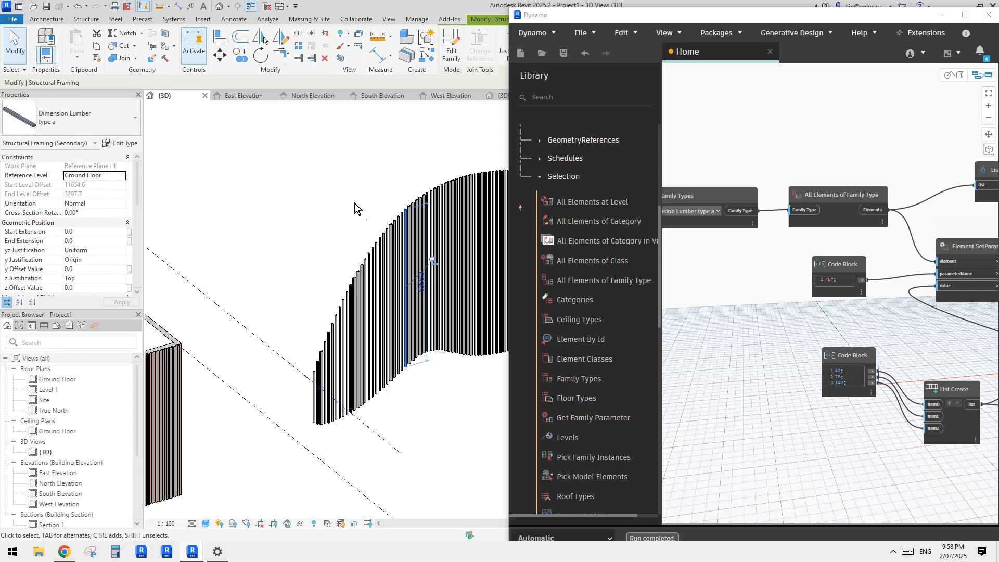
pyautogui.scroll(-1, 361, 211)
pyautogui.moveTo(302, 250); pyautogui.dragTo(403, 233, button='middle')
pyautogui.click(378, 232)
pyautogui.scroll(-1, 379, 232)
pyautogui.scroll(-1, 400, 230)
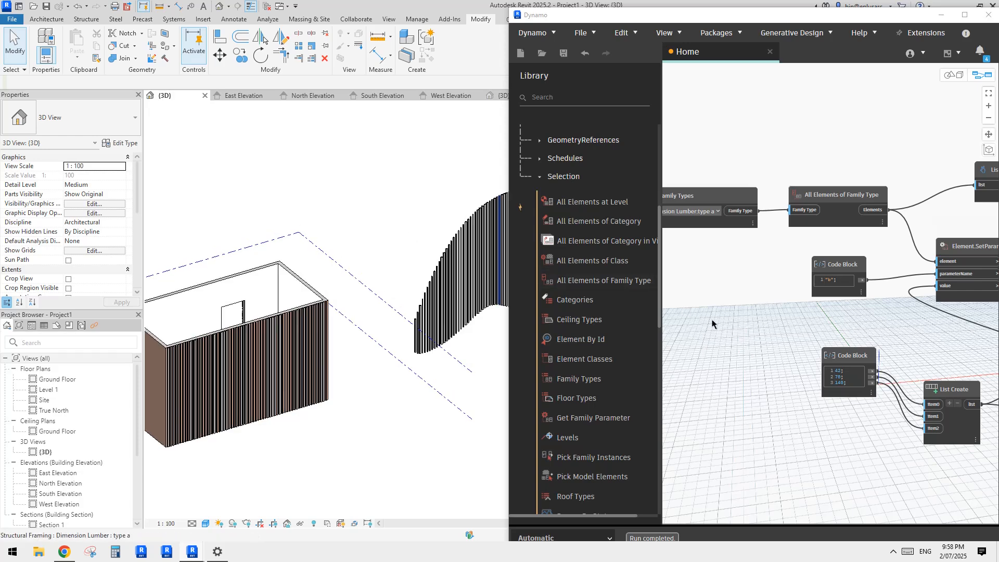
# Step: Set the Integer Slider seed feeding List.Shuffle to 73 to reshuffle the type a slats
pyautogui.moveTo(718, 321); pyautogui.dragTo(715, 324, button='middle')
pyautogui.scroll(-2, 845, 332)
pyautogui.moveTo(883, 339); pyautogui.dragTo(790, 331, button='middle')
pyautogui.moveTo(844, 353); pyautogui.dragTo(710, 295, button='middle')
pyautogui.moveTo(763, 360); pyautogui.dragTo(895, 386, button='middle')
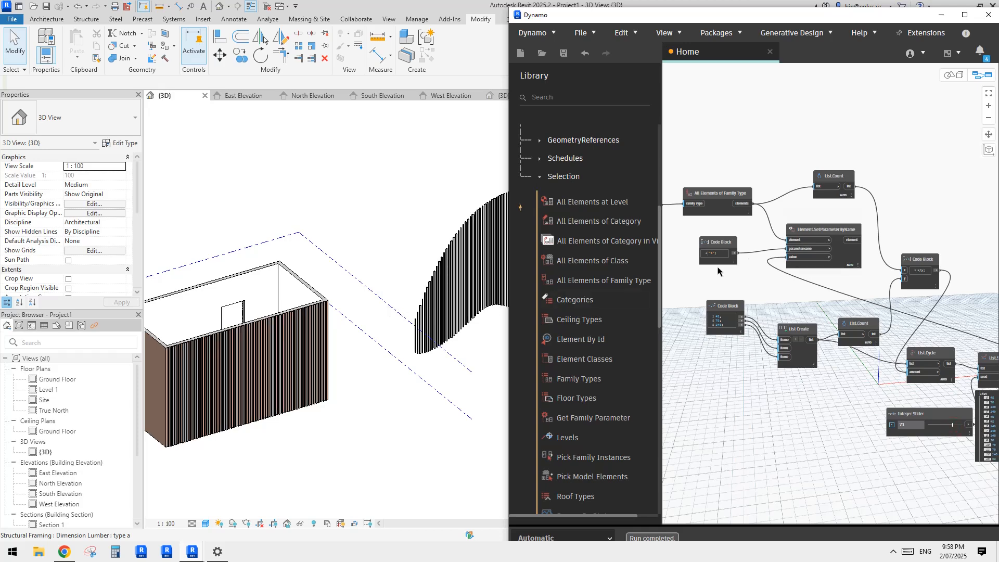
# Step: Review the whole Dynamo graph from Family Types through SetParameterByName, the counts and List.Cycle to List.Shuffle
pyautogui.moveTo(737, 255); pyautogui.dragTo(797, 272, button='middle')
pyautogui.scroll(3, 729, 238)
pyautogui.moveTo(729, 238); pyautogui.dragTo(841, 261, button='middle')
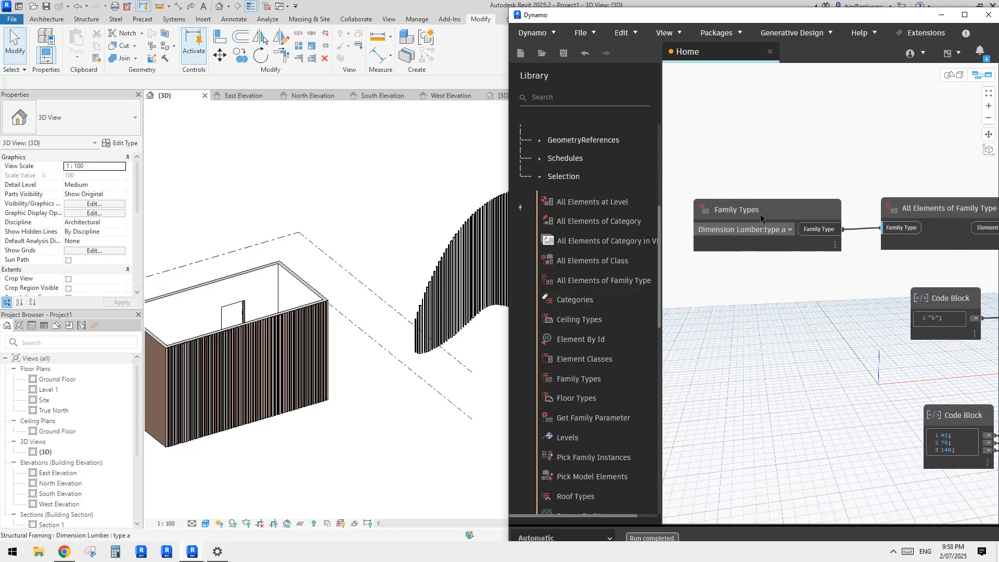
pyautogui.moveTo(745, 217); pyautogui.dragTo(578, 203, button='middle')
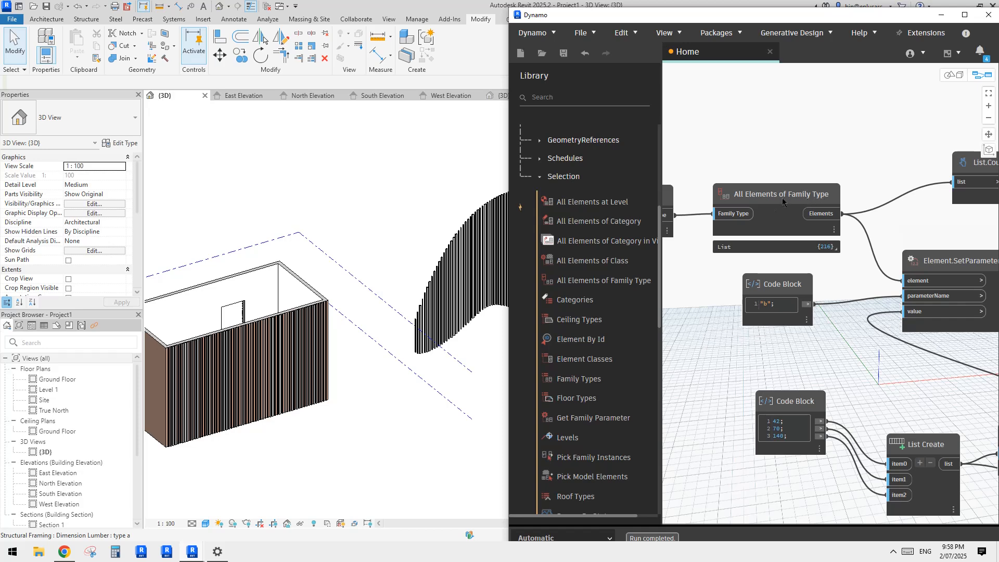
pyautogui.scroll(-1, 765, 198)
pyautogui.moveTo(848, 248); pyautogui.dragTo(802, 223, button='middle')
pyautogui.scroll(1, 774, 223)
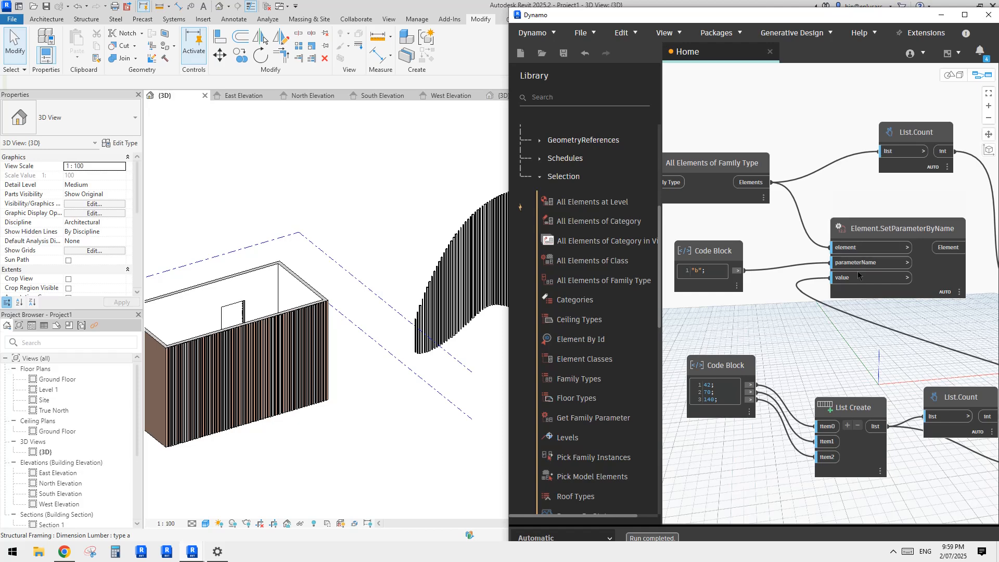
pyautogui.moveTo(888, 342); pyautogui.dragTo(734, 324, button='middle')
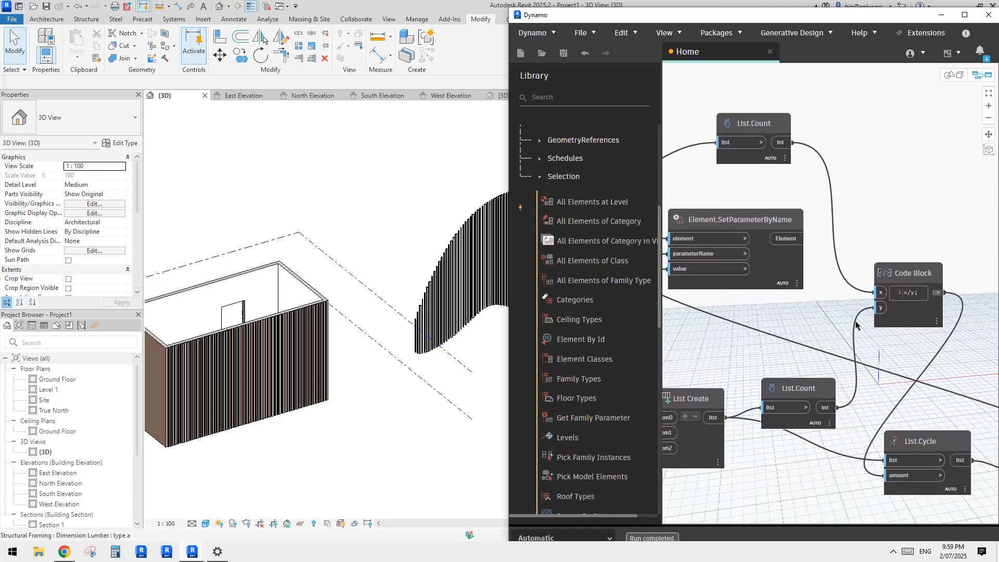
pyautogui.moveTo(856, 325); pyautogui.dragTo(754, 180, button='middle')
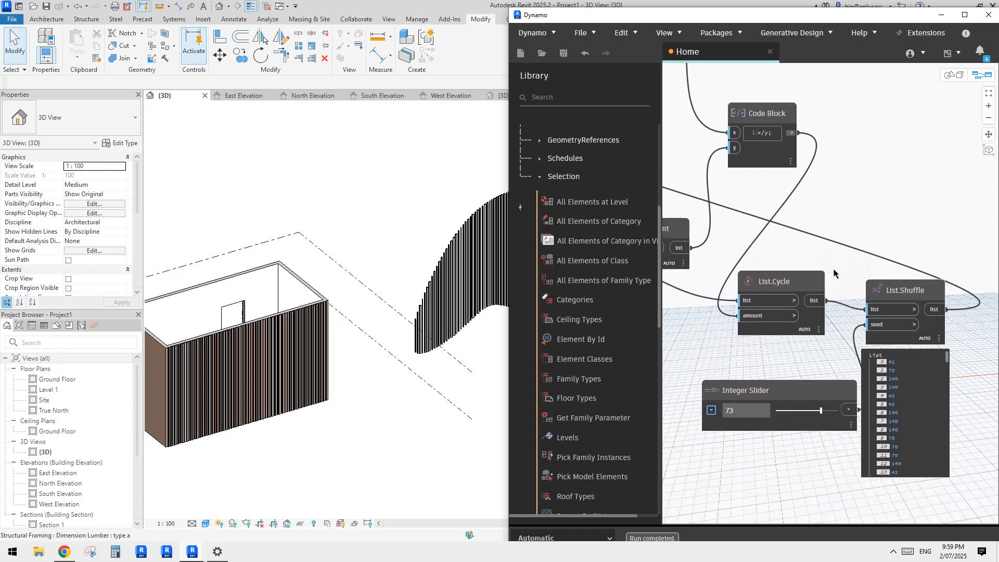
pyautogui.scroll(-6, 814, 265)
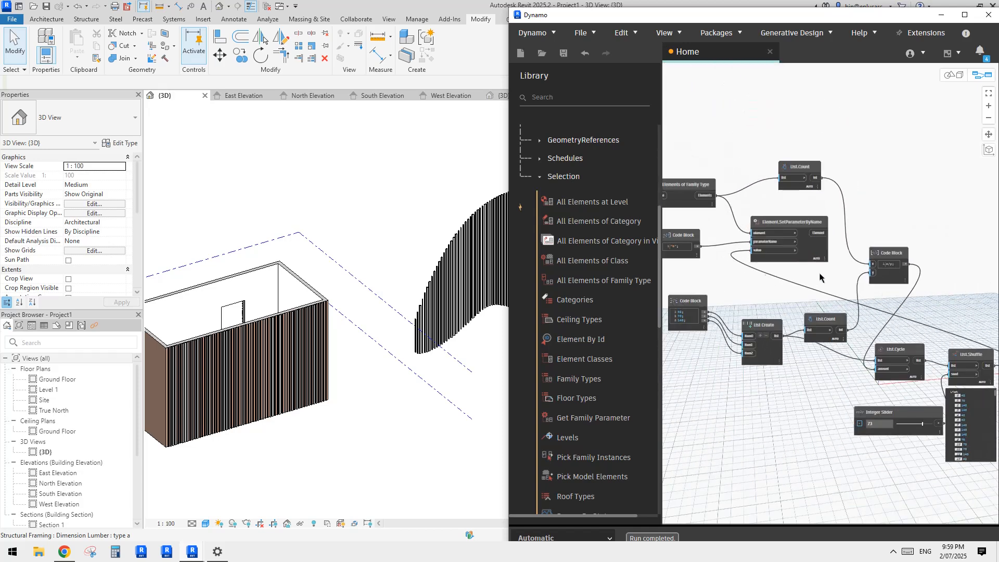
pyautogui.moveTo(839, 299); pyautogui.dragTo(835, 303, button='middle')
pyautogui.click(427, 207)
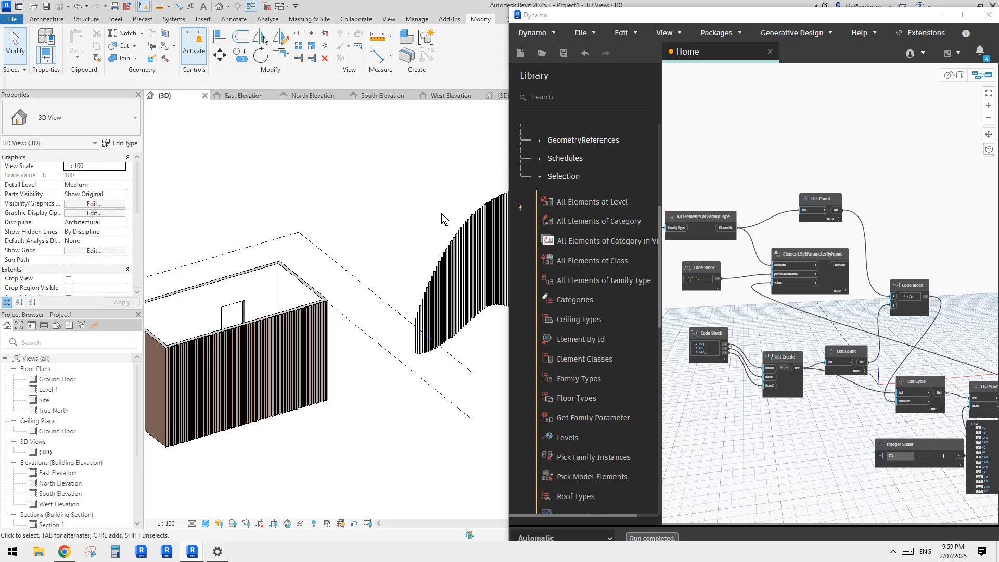
# Step: Shift the Dynamo window slightly, view the "Random Beam System" Reddit request in Chrome, and return to Revit
pyautogui.moveTo(720, 18); pyautogui.dragTo(714, 12)
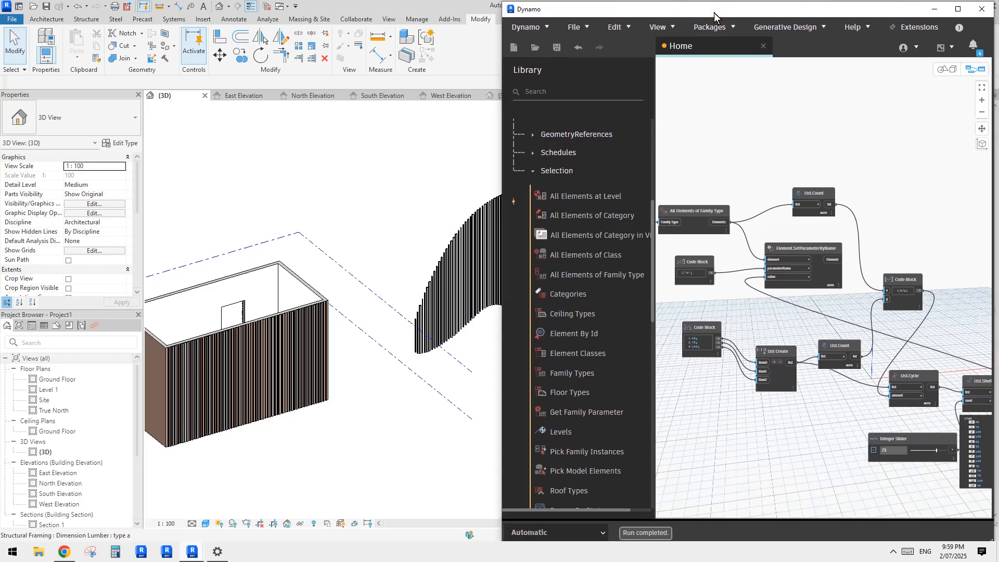
pyautogui.click(64, 552)
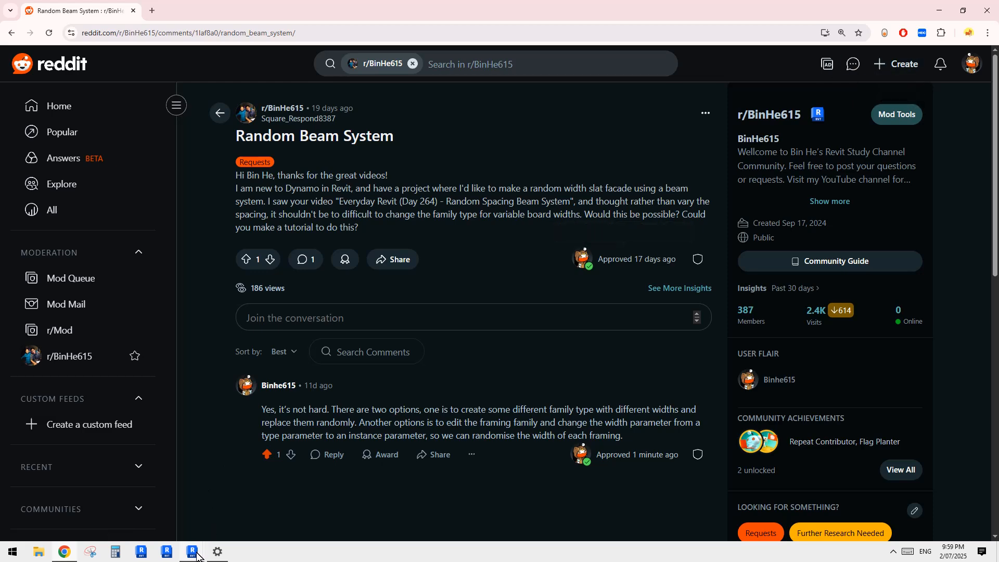
pyautogui.moveTo(197, 555)
pyautogui.click(172, 516)
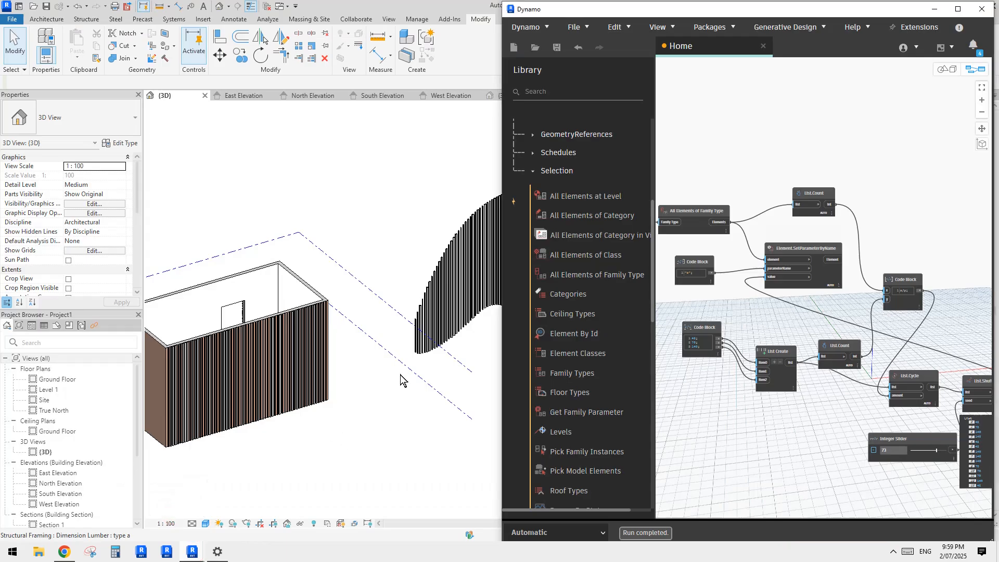